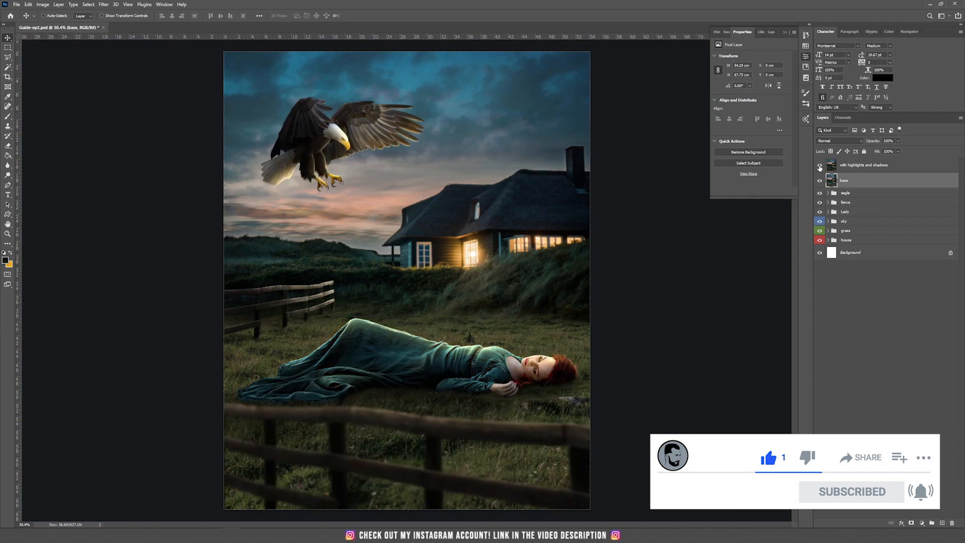
Compare the composite with and without the merged highlights and shadows layer.
click(819, 166)
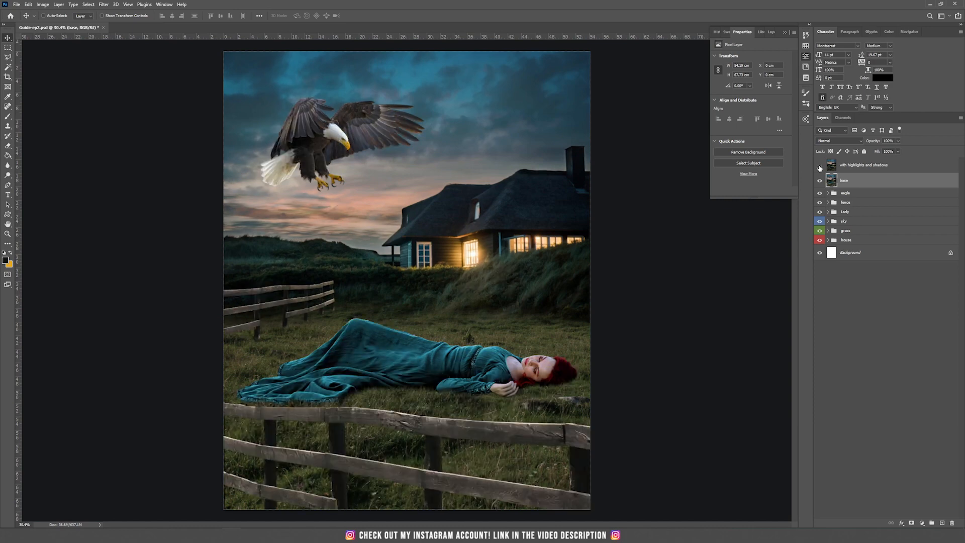
click(820, 166)
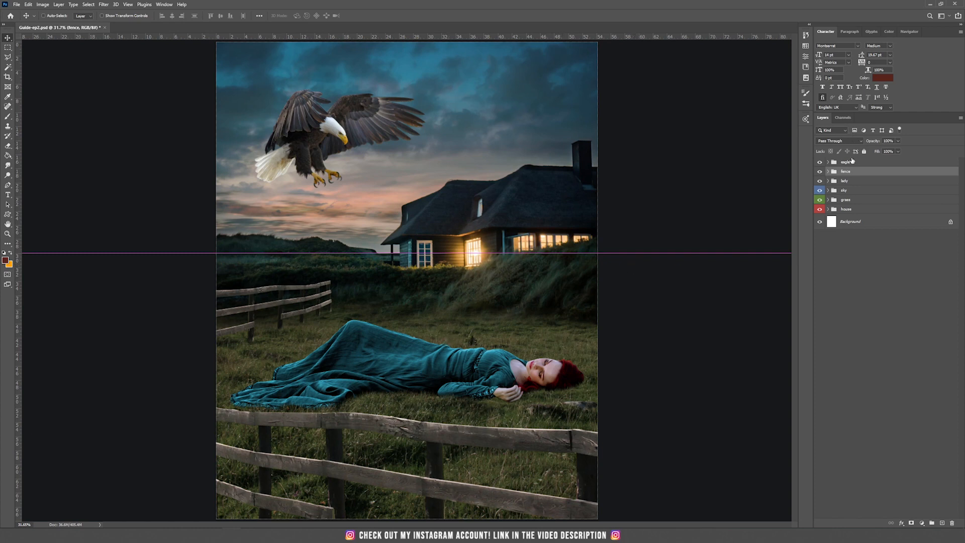
Hide the fence group and create a new empty layer directly beneath the lady layer inside the lady group.
click(816, 173)
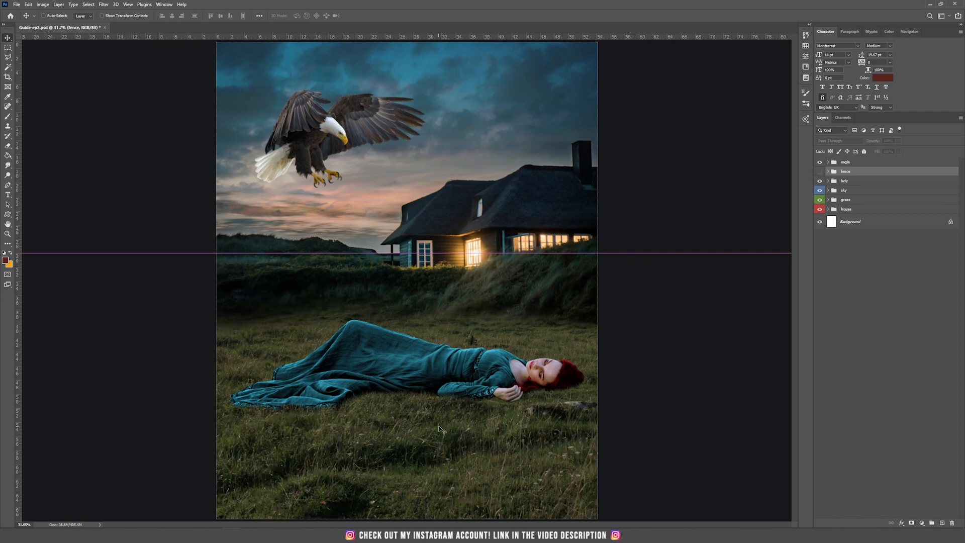
scroll(505, 415, up, 4)
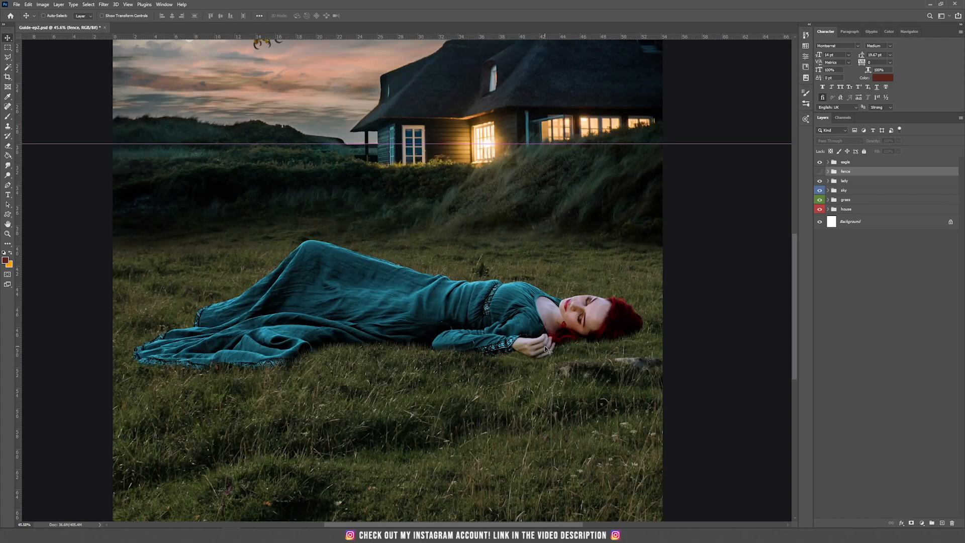
click(828, 181)
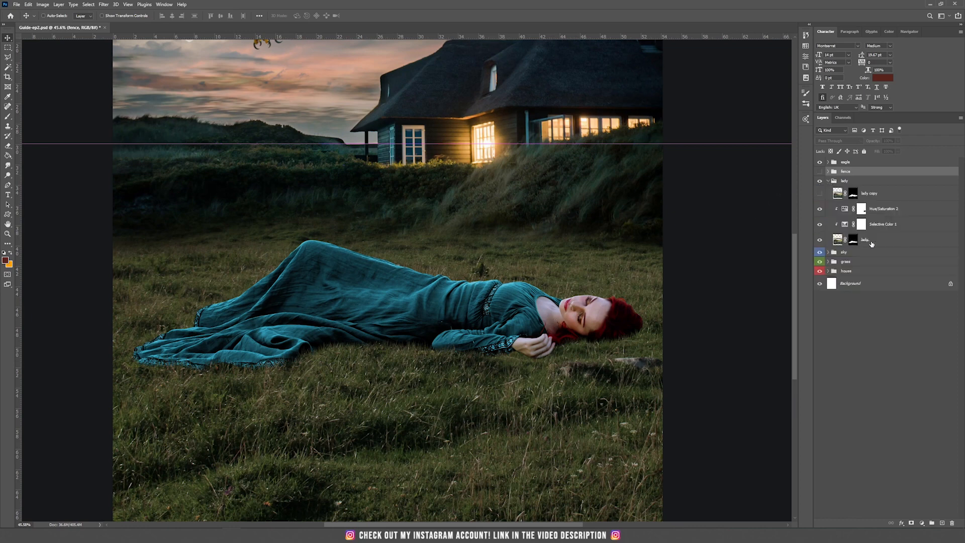
click(875, 240)
mouse_move(523, 345)
mouse_down()
mouse_move(497, 323)
mouse_move(522, 346)
mouse_up()
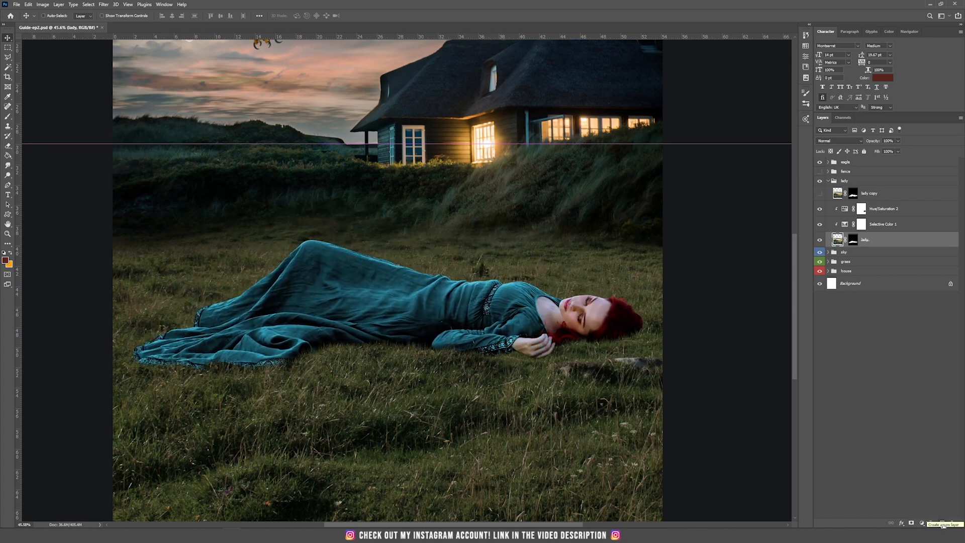
ctrl+click(942, 525)
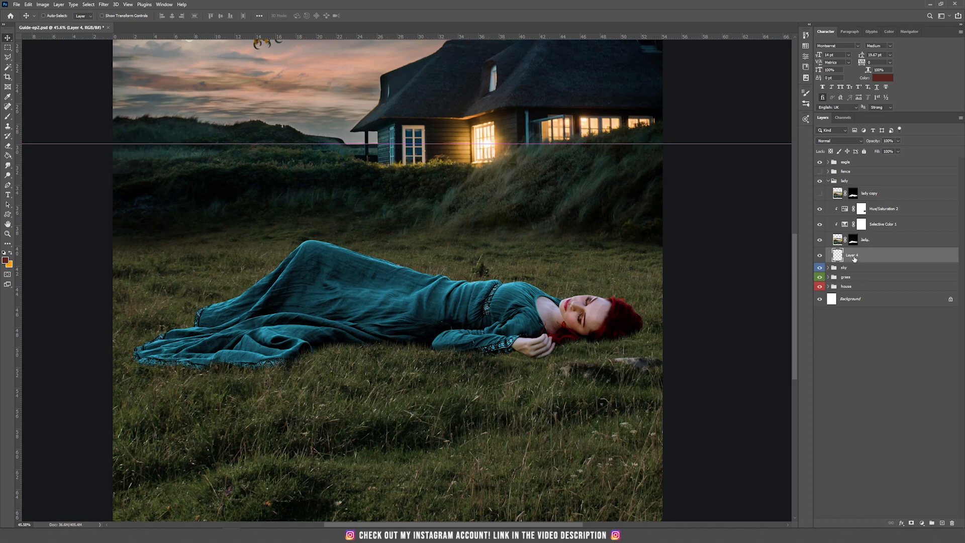
Rename the new layer as shadow and set its blend mode to Multiply.
double_click(852, 255)
text(shadow)
key(Return)
click(836, 141)
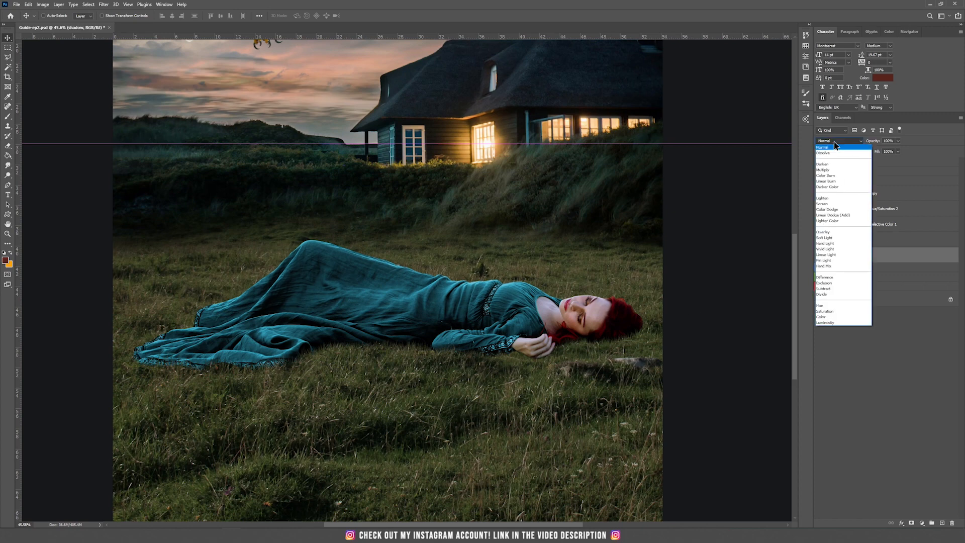
click(836, 171)
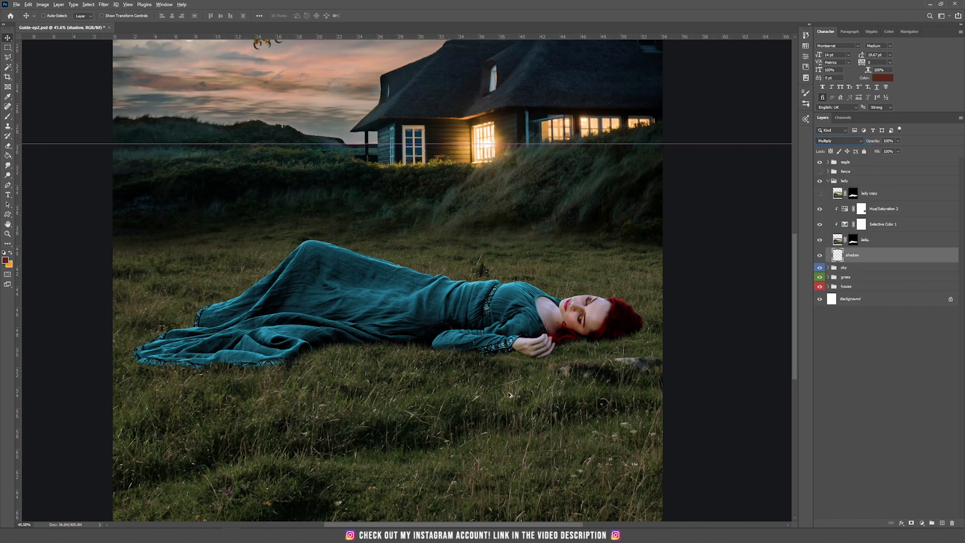
Set up the Brush tool with 10% flow and sample a very dark colour from the shaded bushes behind the lady.
scroll(513, 383, up, 5)
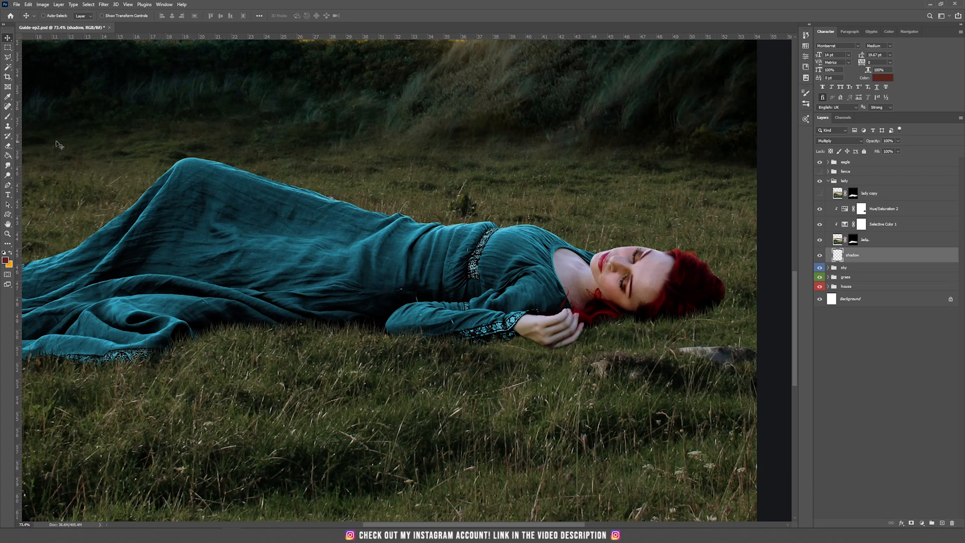
click(7, 120)
right_click(173, 136)
click(211, 227)
click(293, 4)
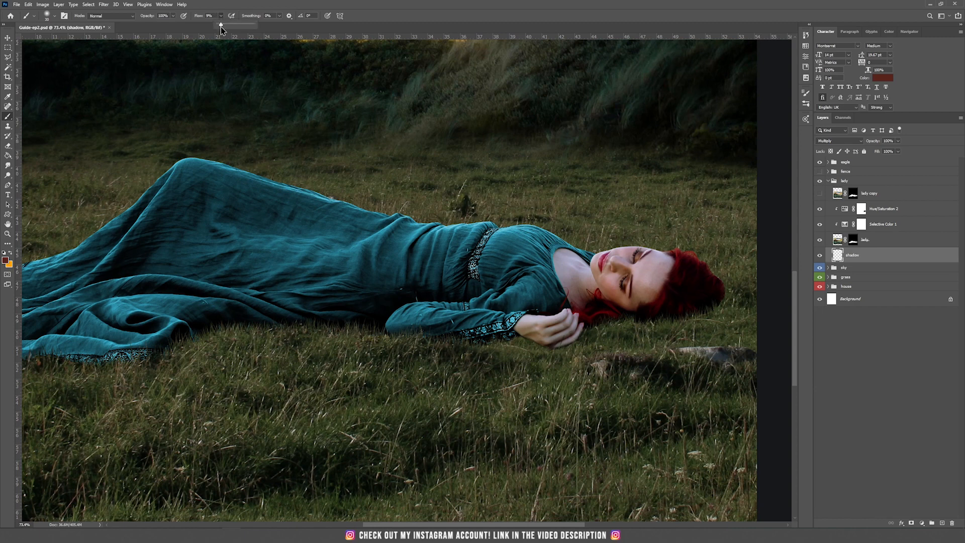
click(209, 15)
text(10)
scroll(285, 233, up, 2)
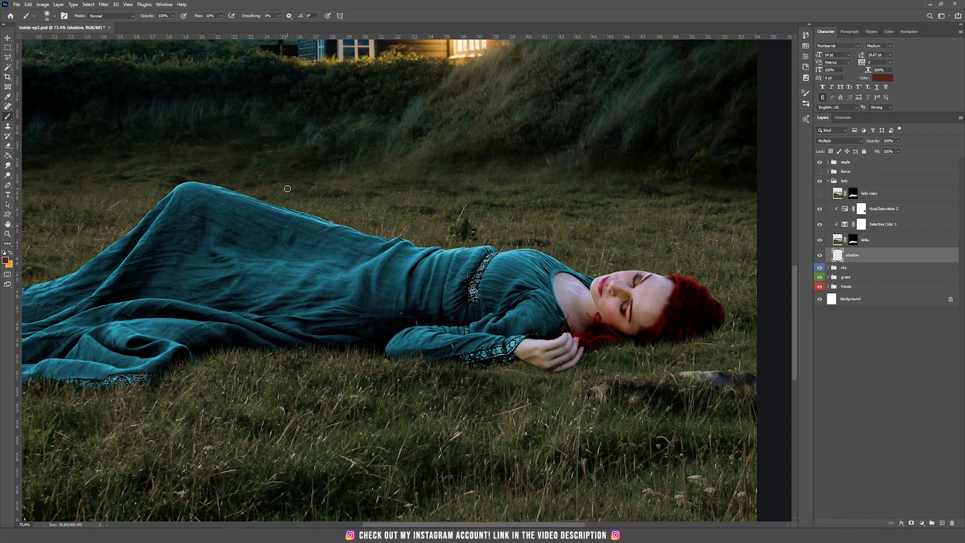
alt+click(644, 145)
Paint a soft dark shadow on the grass beneath the lady's head, arm, body and dress, varying the brush size.
key(bracketright)
key(bracketright)
key(bracketright)
key(bracketright)
key(bracketright)
key(bracketright)
key(bracketright)
mouse_move(716, 335)
mouse_down()
mouse_move(618, 344)
mouse_move(556, 375)
mouse_move(268, 350)
mouse_move(372, 351)
mouse_move(241, 355)
mouse_up()
key(bracketright)
key(bracketright)
key(bracketright)
key(bracketright)
mouse_move(130, 376)
mouse_down()
mouse_move(120, 380)
mouse_move(392, 349)
mouse_move(340, 390)
mouse_move(379, 375)
mouse_move(420, 382)
mouse_move(520, 369)
mouse_move(564, 378)
mouse_up()
drag(706, 333, 625, 344)
key(bracketleft)
key(bracketleft)
key(bracketleft)
drag(236, 373, 487, 304)
key(bracketright)
key(bracketright)
key(bracketright)
mouse_move(166, 320)
mouse_down()
mouse_move(629, 292)
mouse_move(292, 296)
mouse_up()
key(bracketright)
key(bracketright)
key(bracketright)
key(bracketright)
mouse_move(292, 322)
mouse_down()
mouse_move(622, 284)
mouse_move(570, 316)
mouse_up()
key(bracketleft)
key(bracketleft)
key(bracketleft)
key(bracketleft)
key(bracketleft)
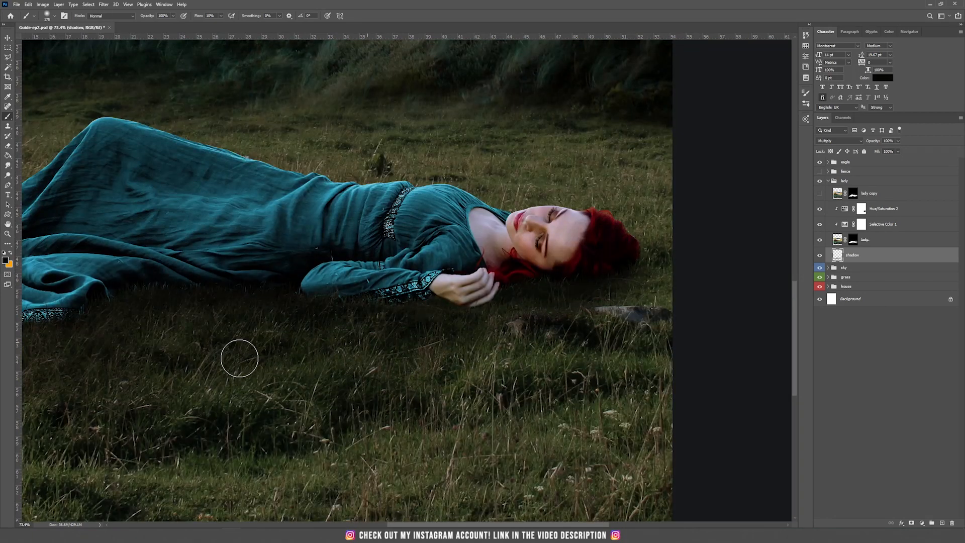
scroll(416, 471, down, 7)
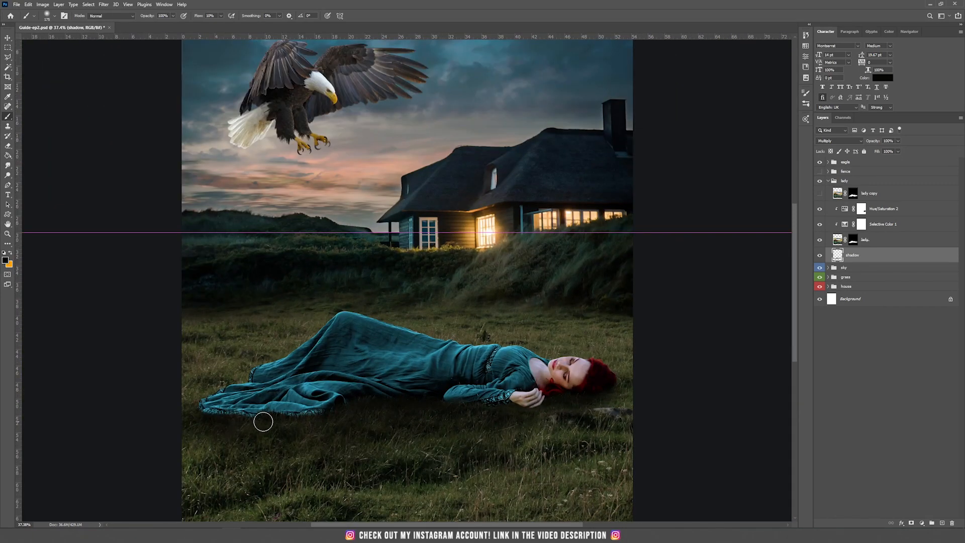
key(bracketright)
key(bracketright)
key(bracketright)
key(bracketright)
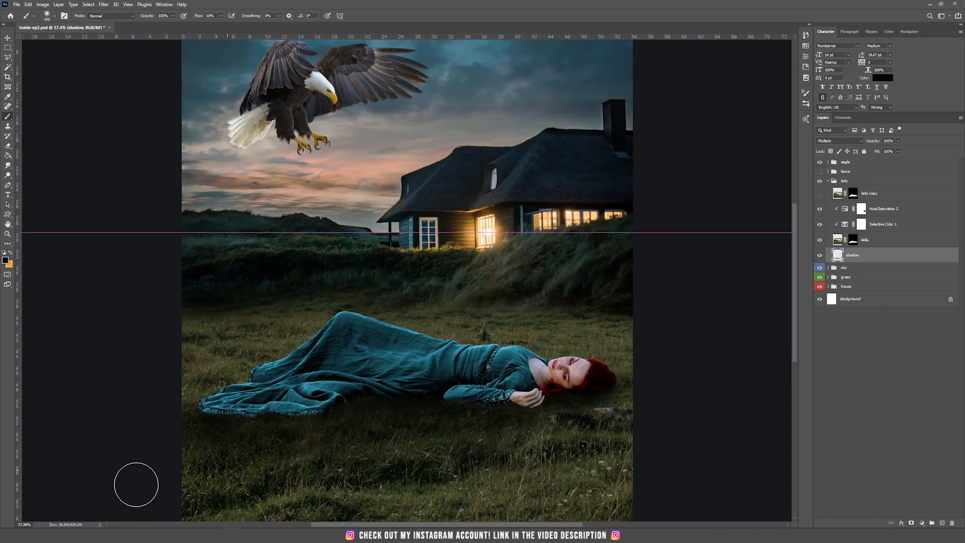
Reduce the shadow layer's opacity to 64%.
click(899, 141)
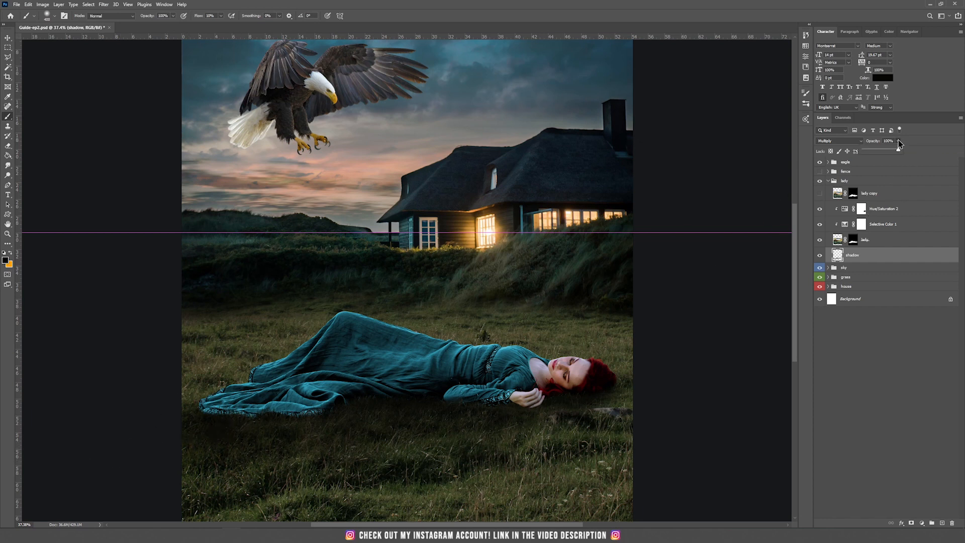
drag(898, 150, 891, 152)
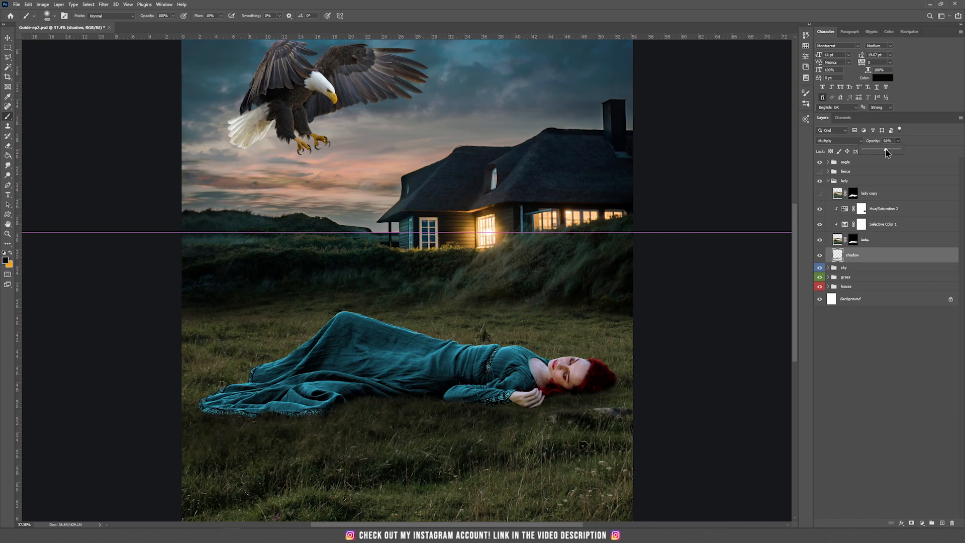
click(571, 4)
Duplicate the shadow layer and add a white layer mask to the copy.
scroll(330, 437, up, 5)
key(v)
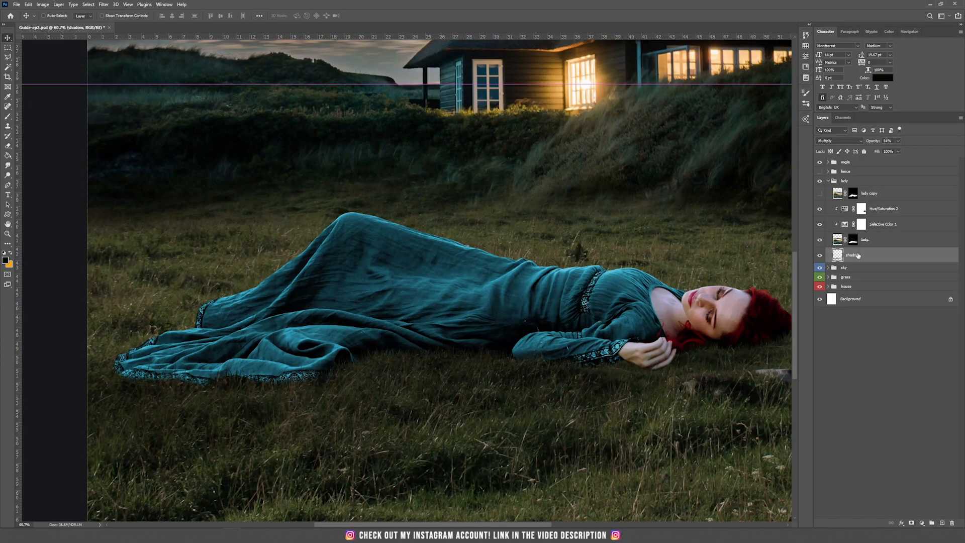
key(ctrl+j)
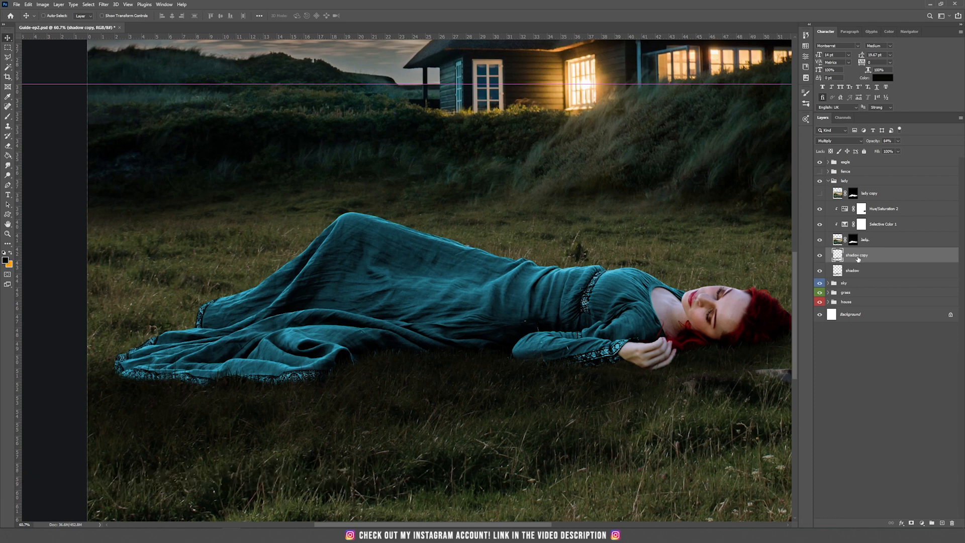
click(912, 524)
Paint with a large soft black brush on the shadow copy's mask to fade the outer shadow on the grass.
key(b)
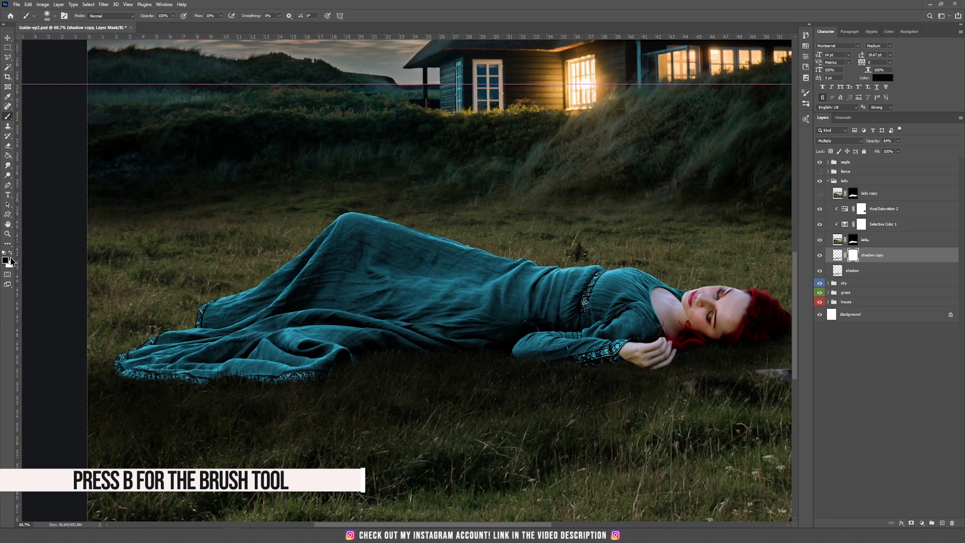
key(x)
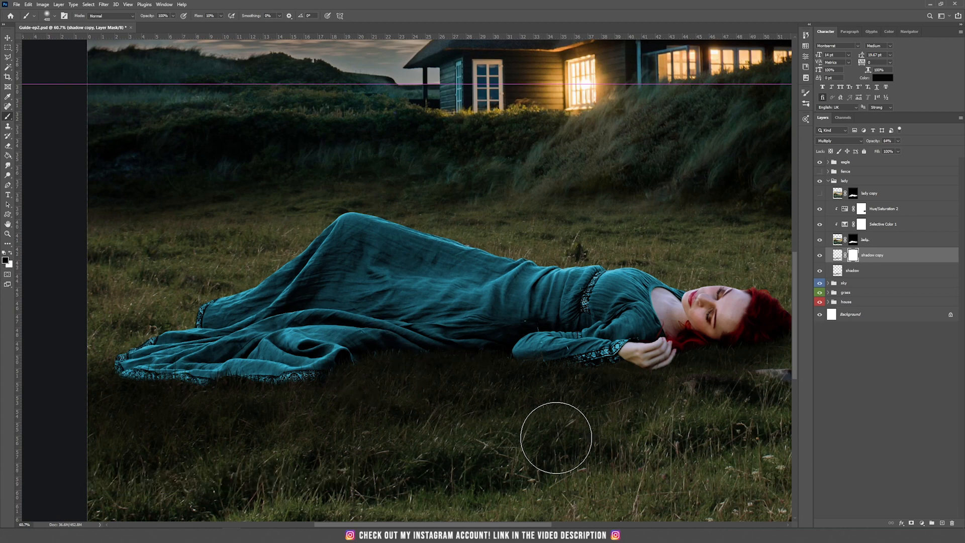
scroll(584, 436, down, 2)
key(bracketright)
key(bracketright)
key(bracketright)
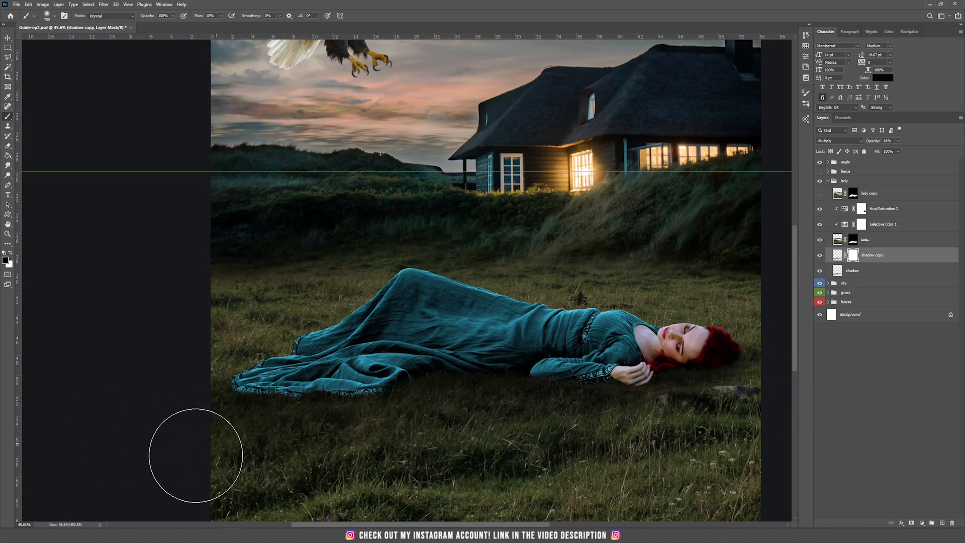
scroll(528, 457, down, 3)
scroll(359, 436, up, 3)
scroll(359, 435, up, 1)
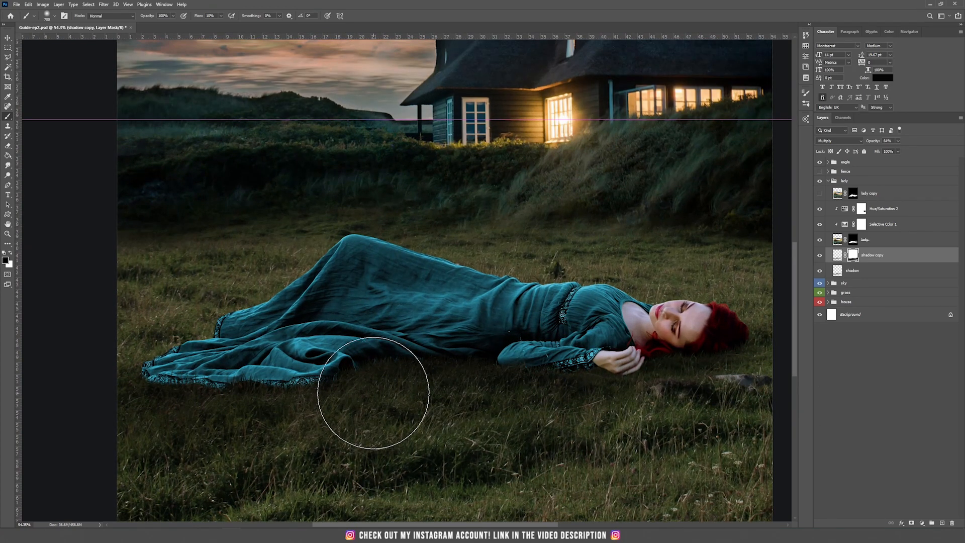
scroll(570, 404, down, 3)
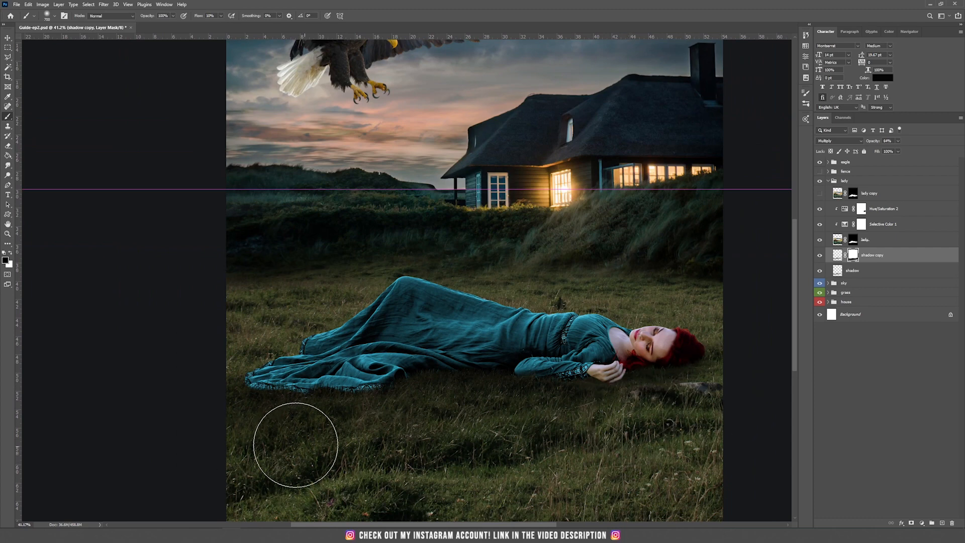
scroll(344, 451, down, 2)
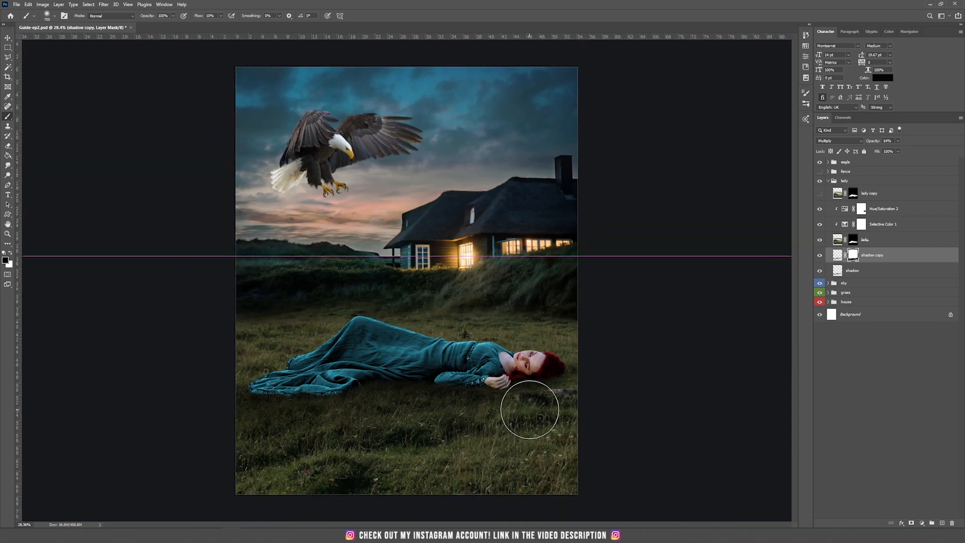
scroll(523, 406, down, 2)
Group the shadow and shadow copy layers and name the group shadows.
key(v)
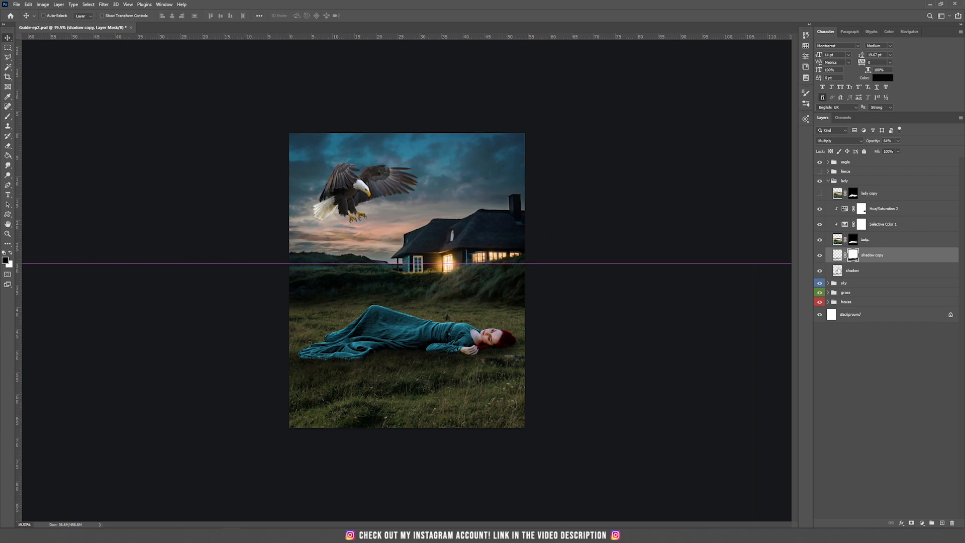
shift+click(880, 271)
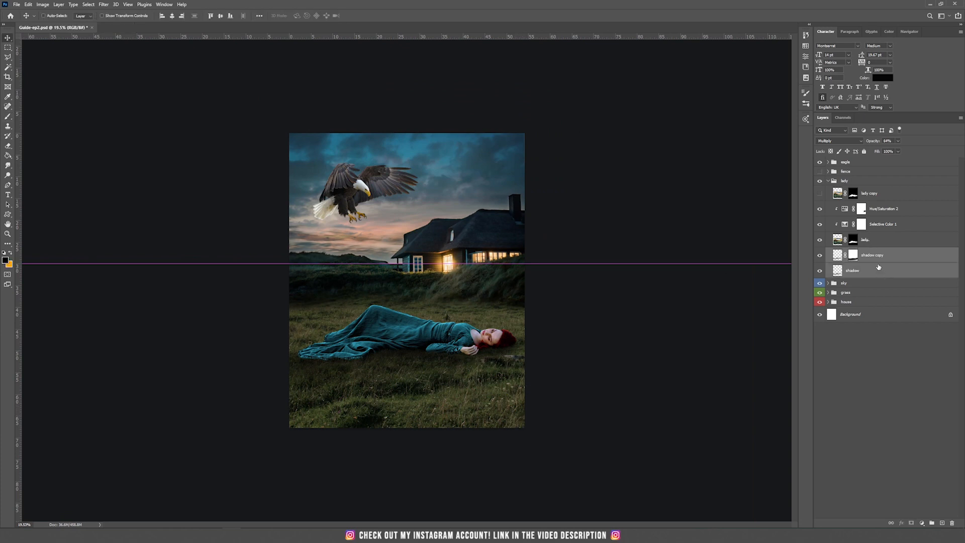
click(933, 523)
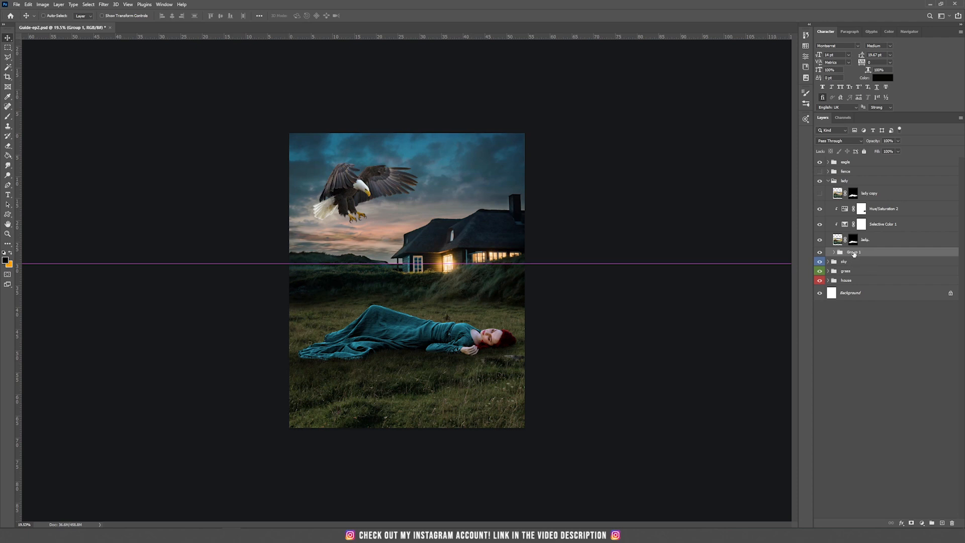
text(shadows)
key(Return)
Add a Levels adjustment above Hue/Saturation 2, clipped to the lady layer, and lower its white output level to 100.
scroll(413, 304, up, 7)
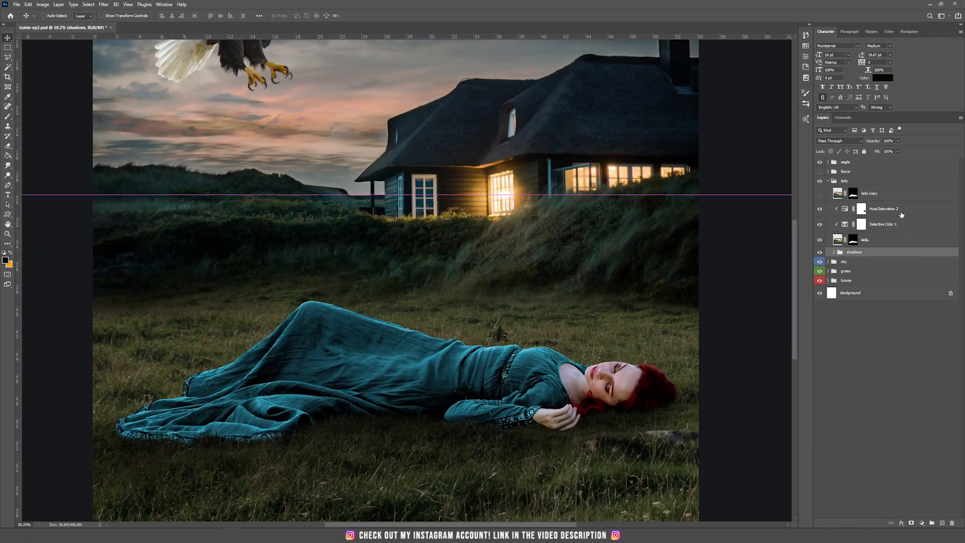
click(901, 213)
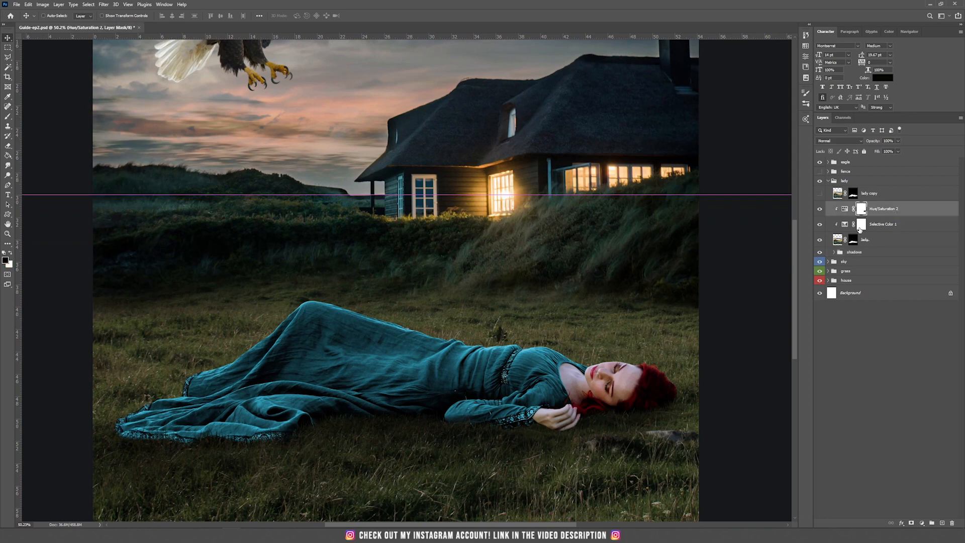
click(820, 210)
click(922, 523)
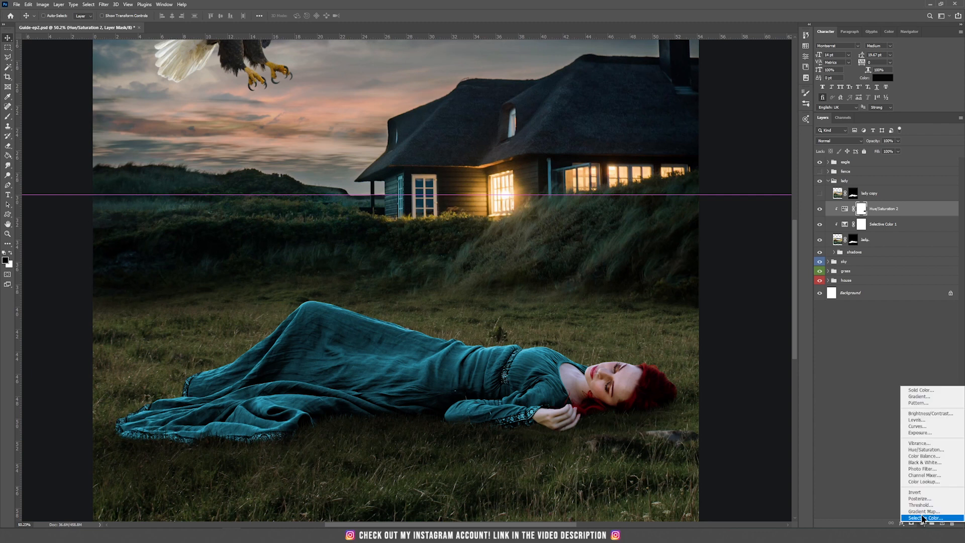
click(918, 420)
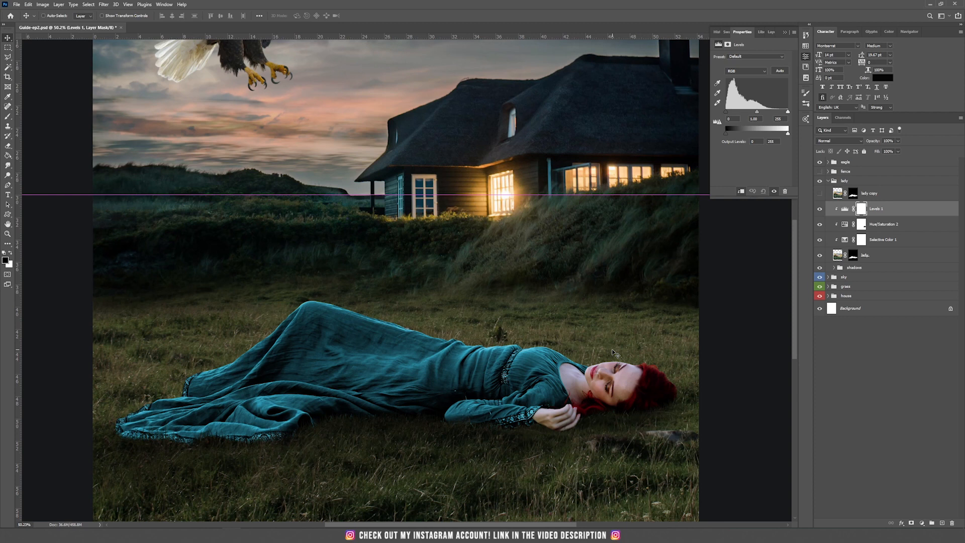
click(845, 209)
drag(788, 138, 750, 140)
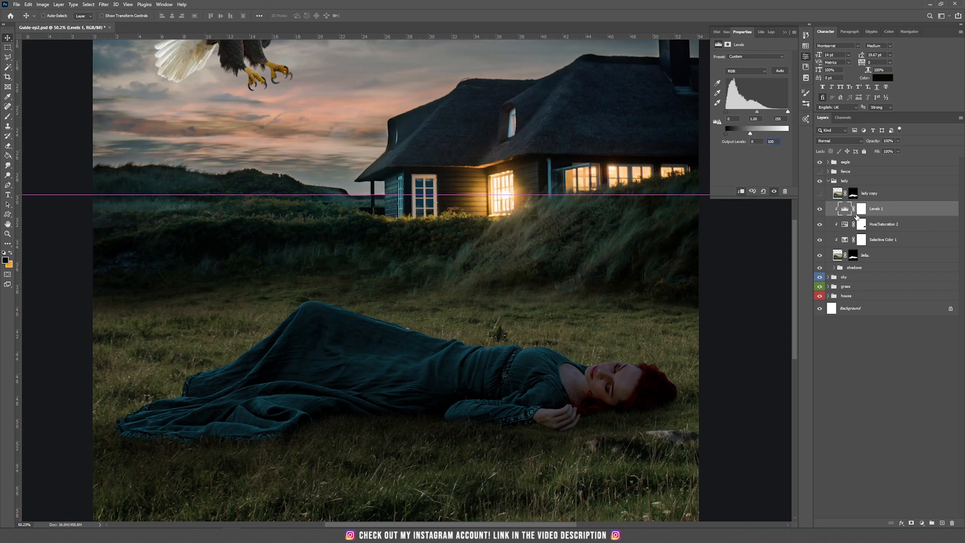
Paint with a large soft black brush at 10% flow on the Levels 1 mask to restore light on the lady's upper side.
click(862, 211)
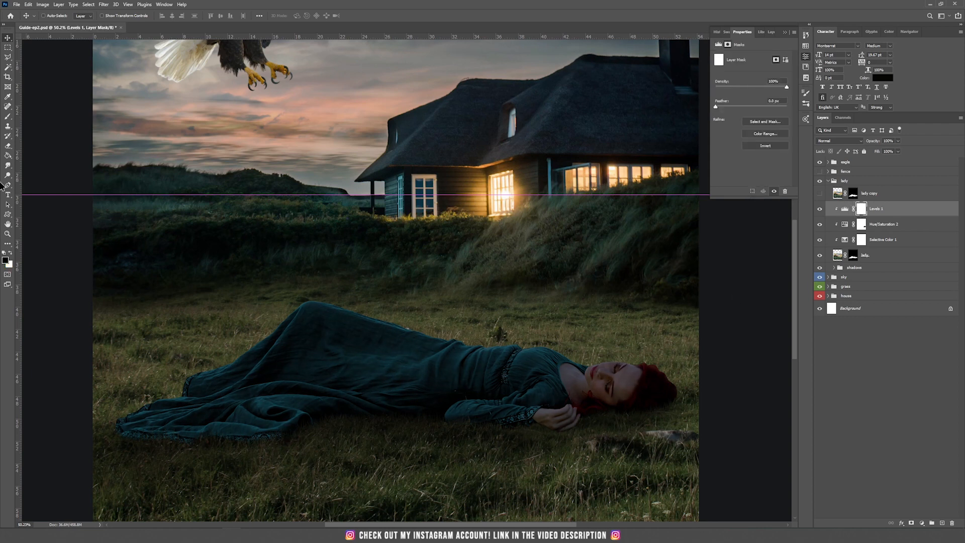
key(b)
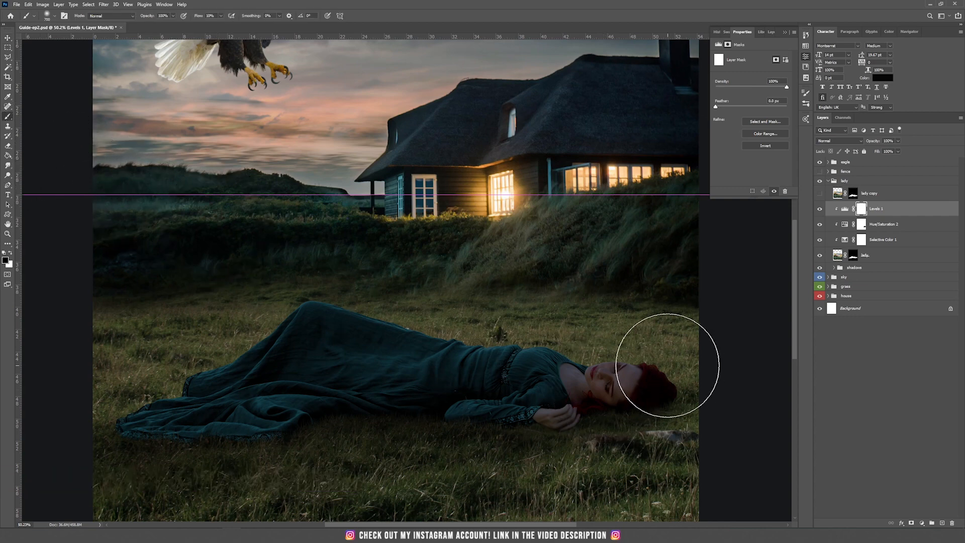
mouse_move(663, 364)
mouse_down()
mouse_move(628, 345)
mouse_move(662, 355)
mouse_move(640, 345)
mouse_move(582, 335)
mouse_move(539, 312)
mouse_move(607, 320)
mouse_move(482, 332)
mouse_move(461, 310)
mouse_move(291, 280)
mouse_move(164, 334)
mouse_move(286, 287)
mouse_move(526, 306)
mouse_move(684, 330)
mouse_move(667, 385)
mouse_up()
key(bracketleft)
key(bracketleft)
scroll(609, 413, up, 8)
Lower the brush flow to 3% and refine the Levels 1 mask over the hand, neck and dress with a smaller brush.
click(220, 15)
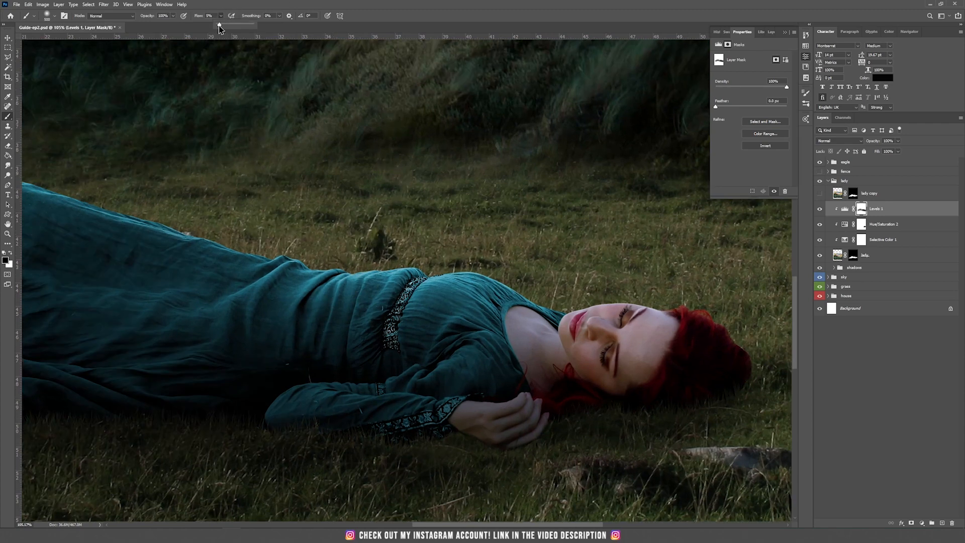
mouse_move(480, 406)
mouse_down()
mouse_move(520, 394)
mouse_move(513, 442)
mouse_up()
key(bracketleft)
key(bracketleft)
key(bracketleft)
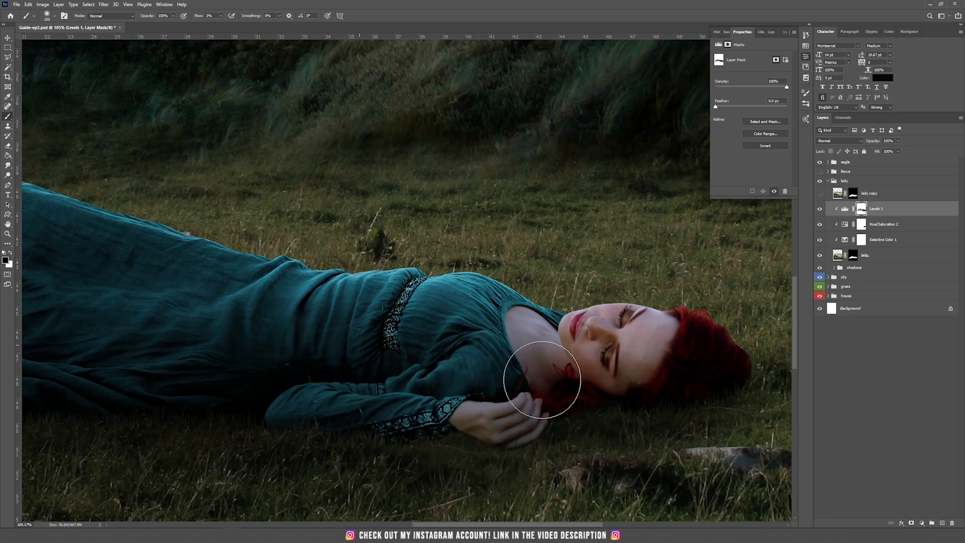
scroll(438, 296, left, 5)
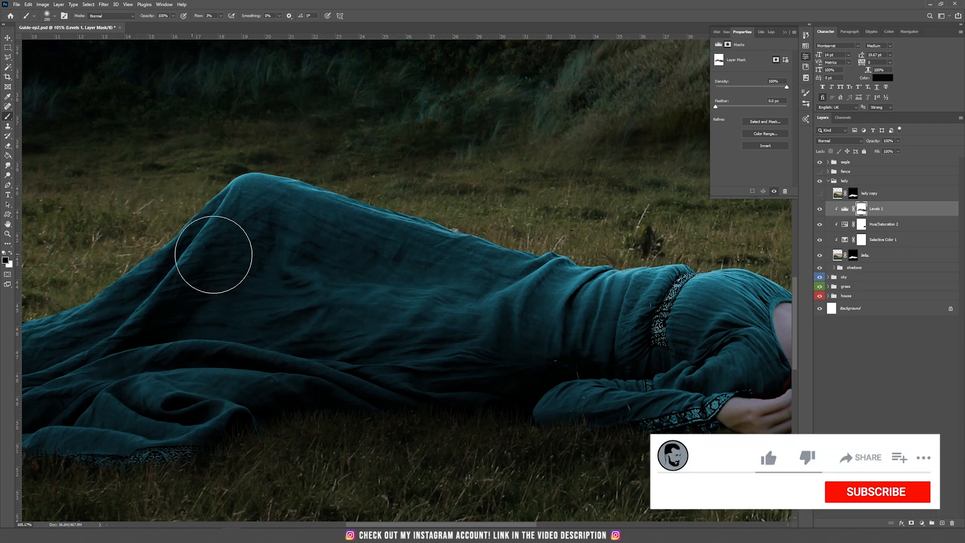
scroll(254, 280, down, 5)
scroll(225, 276, down, 1)
key(v)
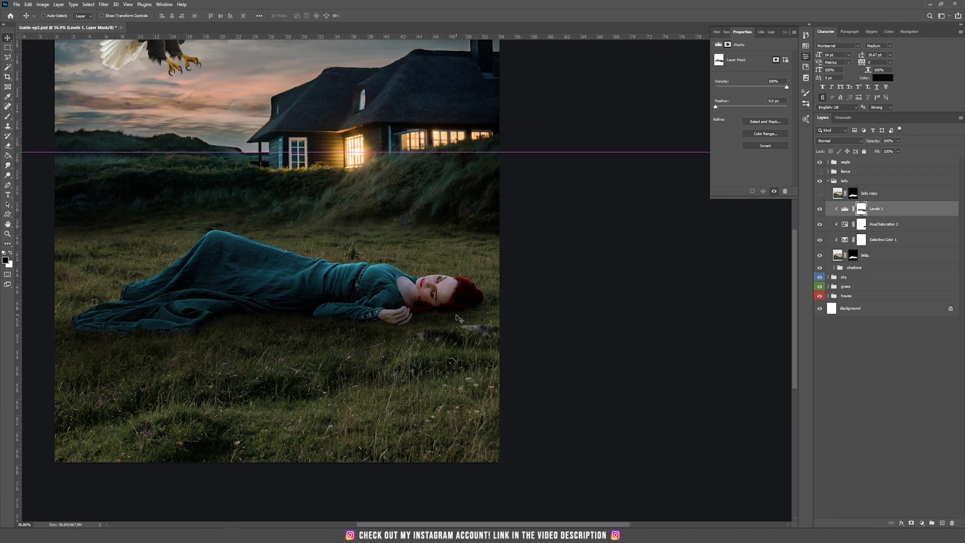
Add a new layer above Levels 1 and name it hair.
scroll(463, 315, up, 9)
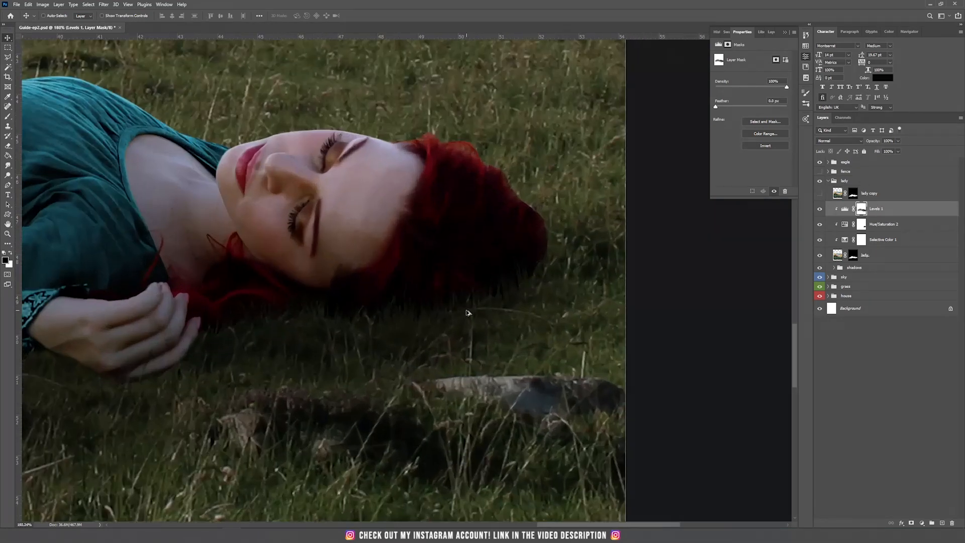
drag(487, 236, 445, 261)
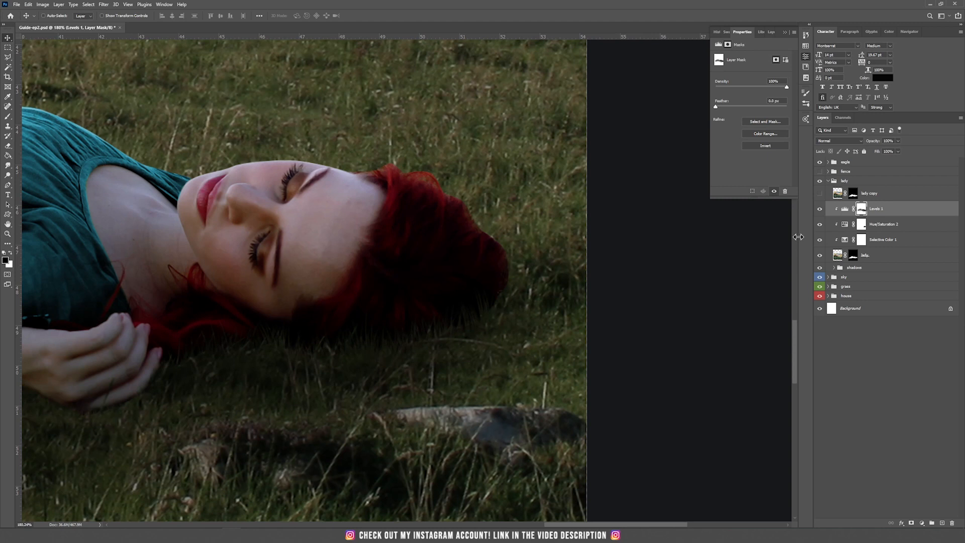
click(943, 523)
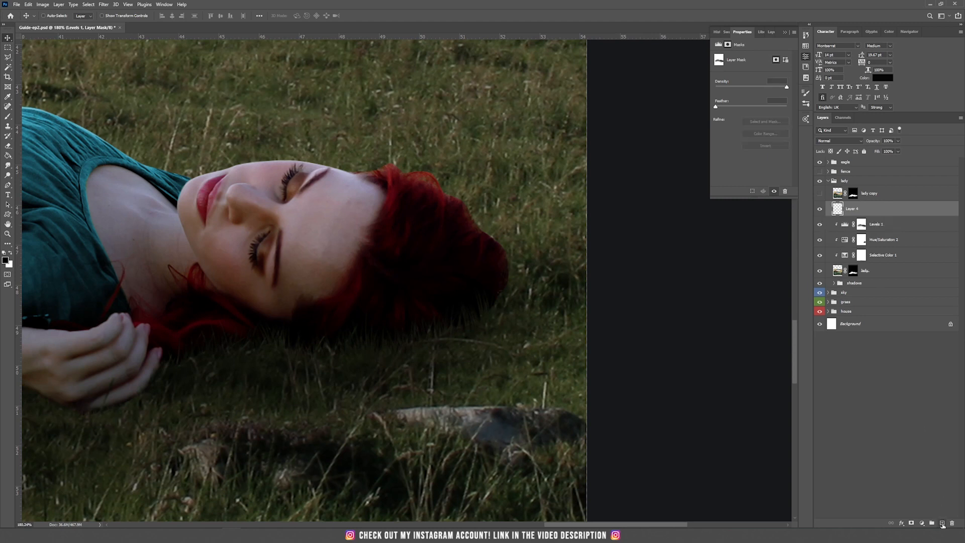
double_click(852, 208)
text(hair)
key(Return)
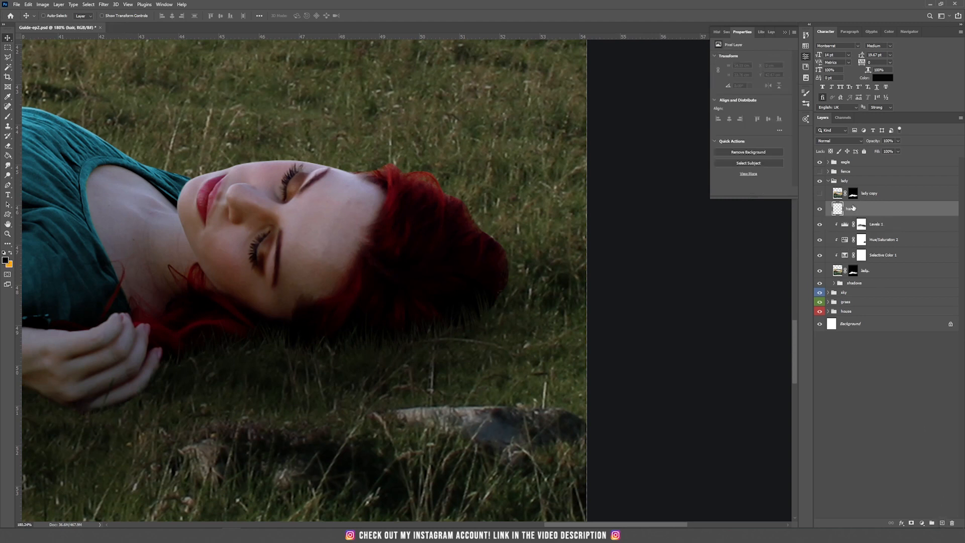
Choose a hair-strand brush and set its flow to 20%.
key(b)
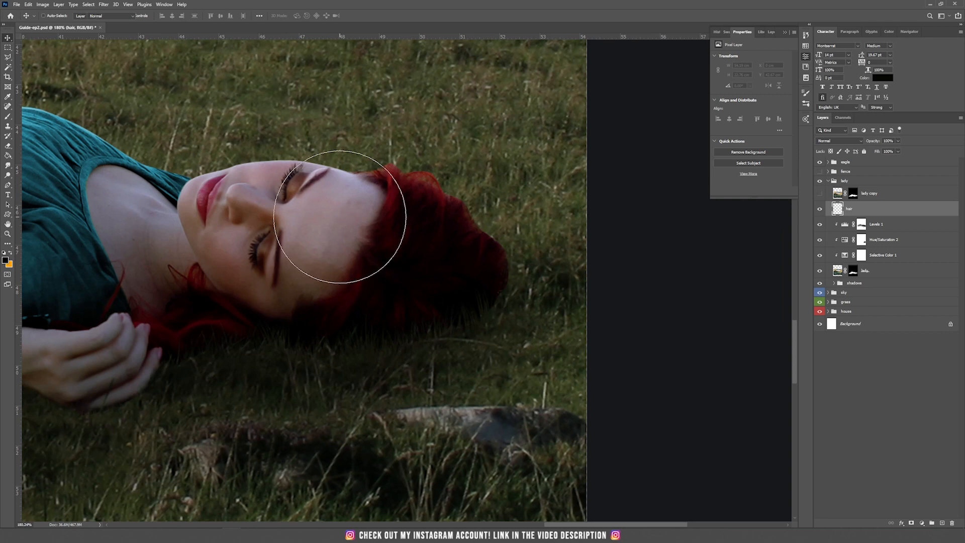
right_click(339, 216)
click(696, 269)
key(Return)
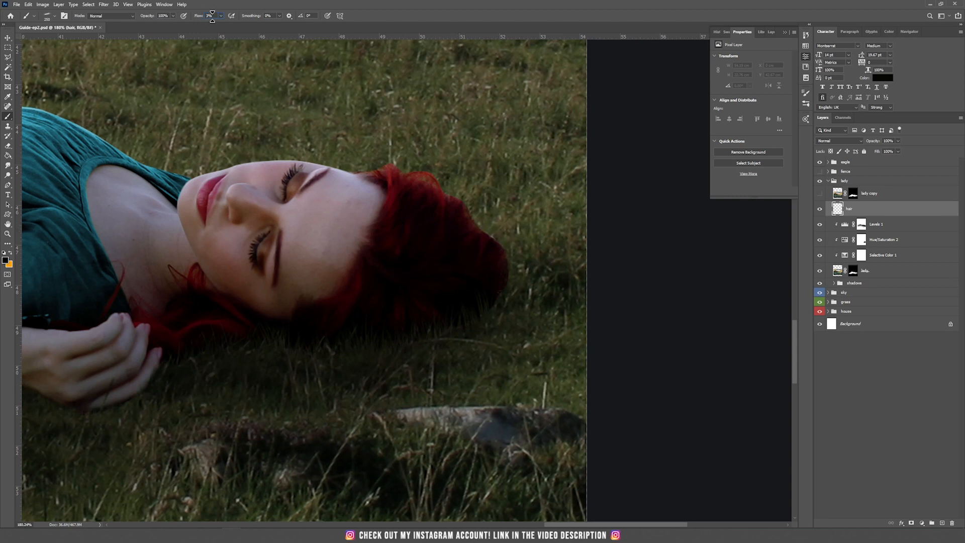
key(shift+2)
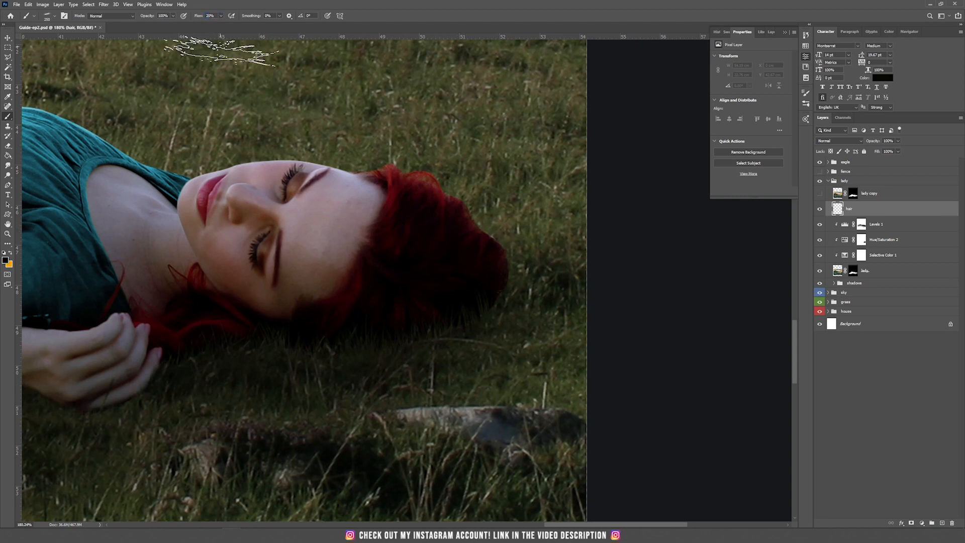
Paint dark hair strands along the outer edge of the lady's hair, from the crown to the forehead.
scroll(443, 207, up, 2)
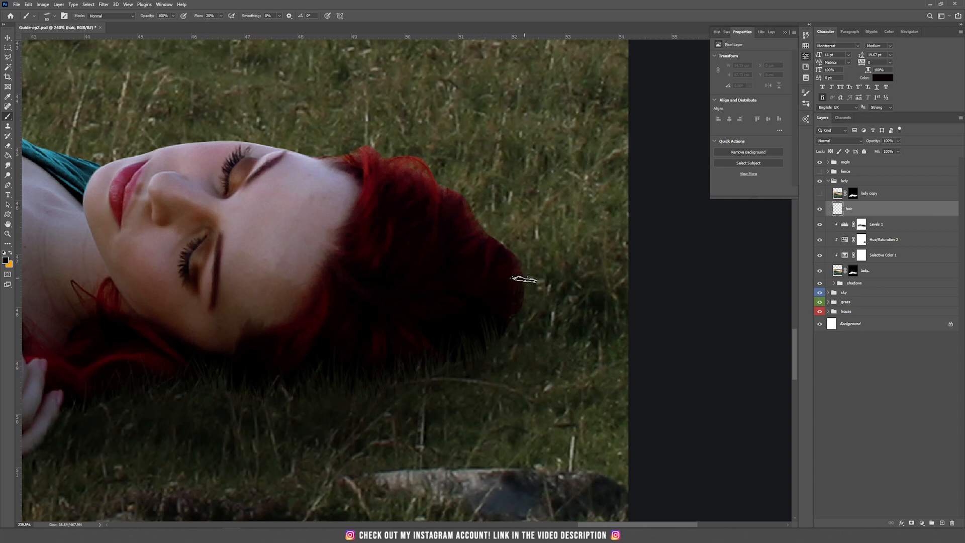
mouse_move(520, 283)
mouse_down()
mouse_move(514, 258)
mouse_move(476, 223)
mouse_move(484, 242)
mouse_move(468, 207)
mouse_move(463, 219)
mouse_move(455, 197)
mouse_move(425, 181)
mouse_move(415, 164)
mouse_move(428, 176)
mouse_move(424, 165)
mouse_move(356, 158)
mouse_move(375, 150)
mouse_move(372, 160)
mouse_move(339, 161)
mouse_move(354, 151)
mouse_move(391, 161)
mouse_up()
drag(425, 188, 401, 163)
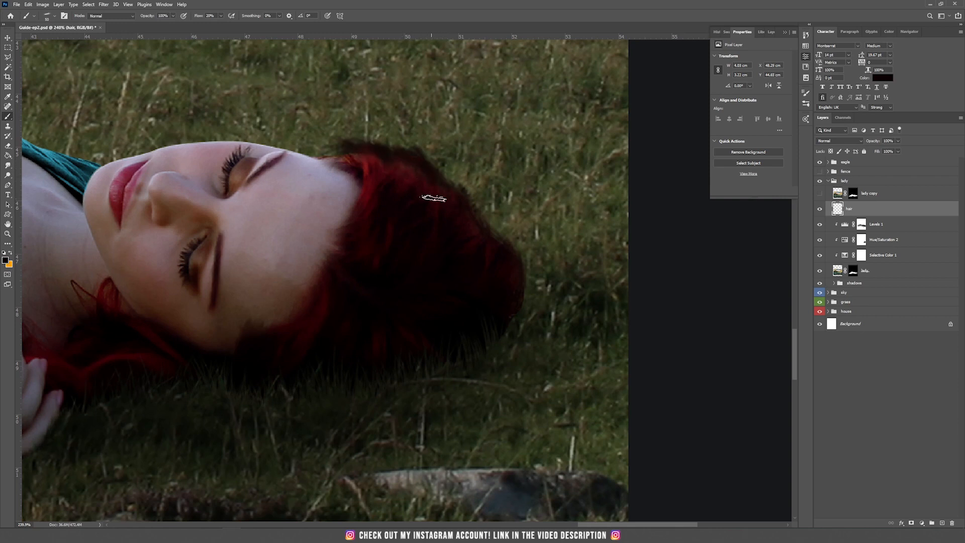
mouse_move(362, 175)
mouse_down()
mouse_move(334, 151)
mouse_move(322, 163)
mouse_up()
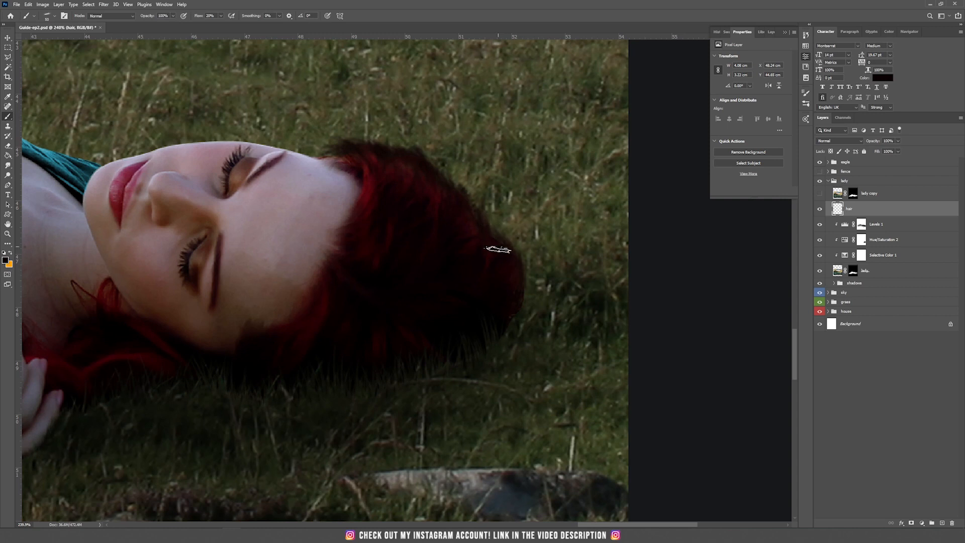
drag(512, 284, 512, 247)
drag(461, 203, 455, 189)
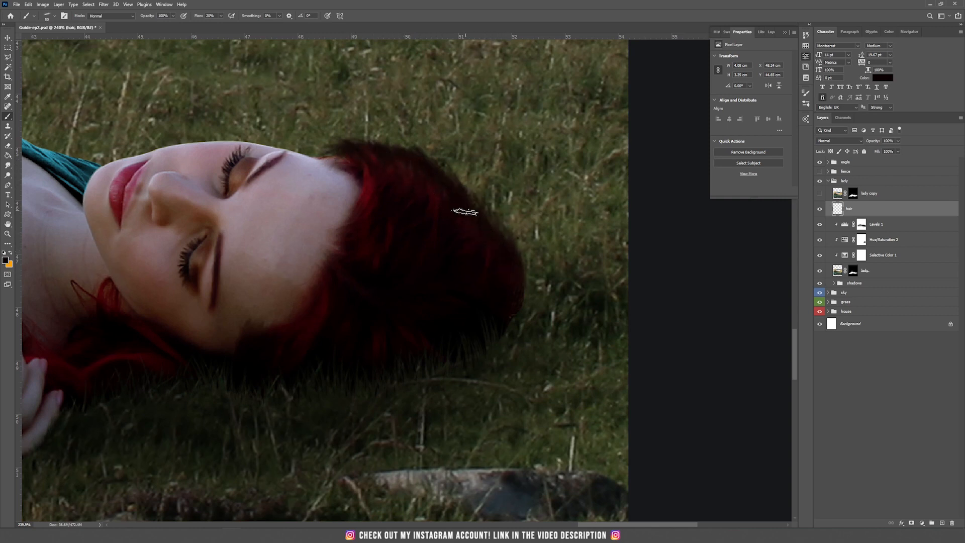
mouse_move(379, 158)
mouse_down()
mouse_move(370, 143)
mouse_move(353, 159)
mouse_move(314, 153)
mouse_up()
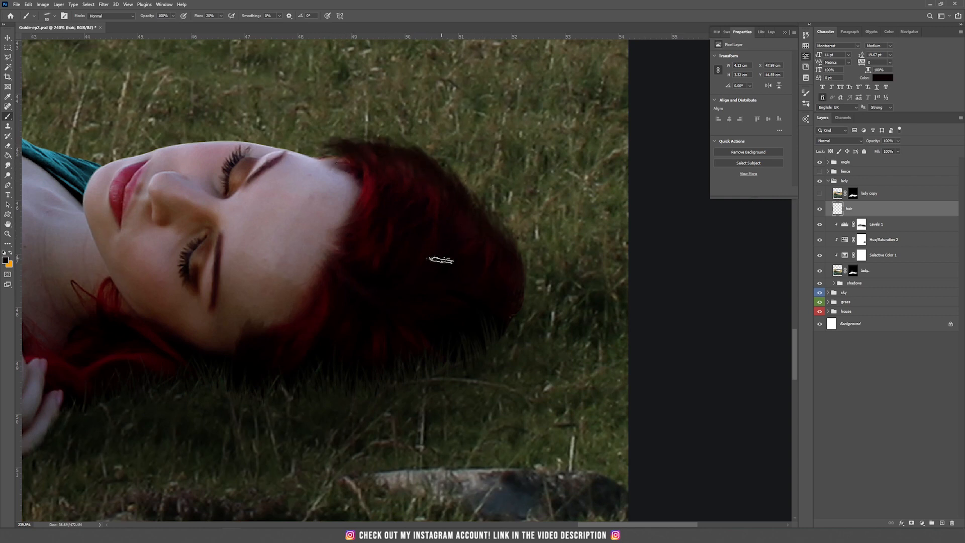
Sample a dark red from the hair and paint strands over its upper edge at 10% brush flow.
scroll(442, 259, down, 3)
scroll(396, 239, up, 5)
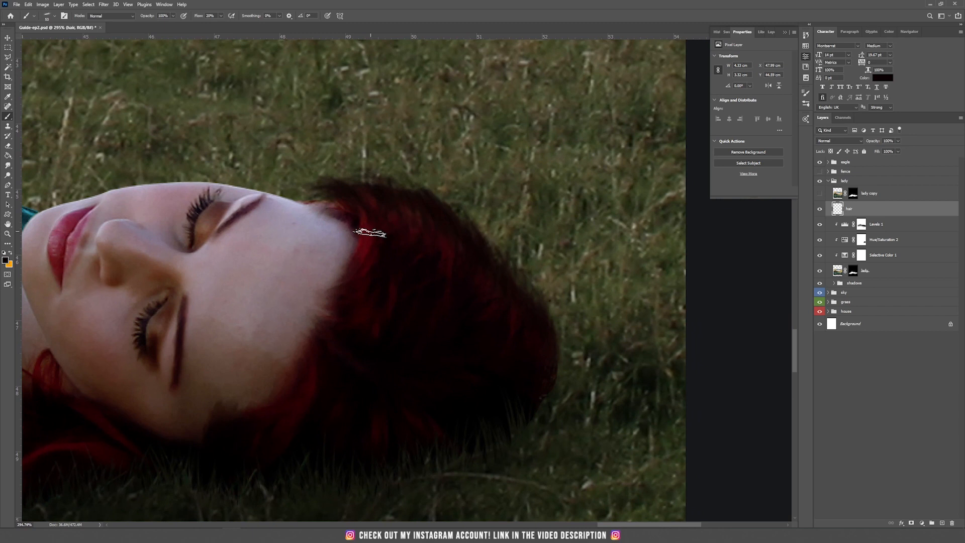
alt+click(366, 229)
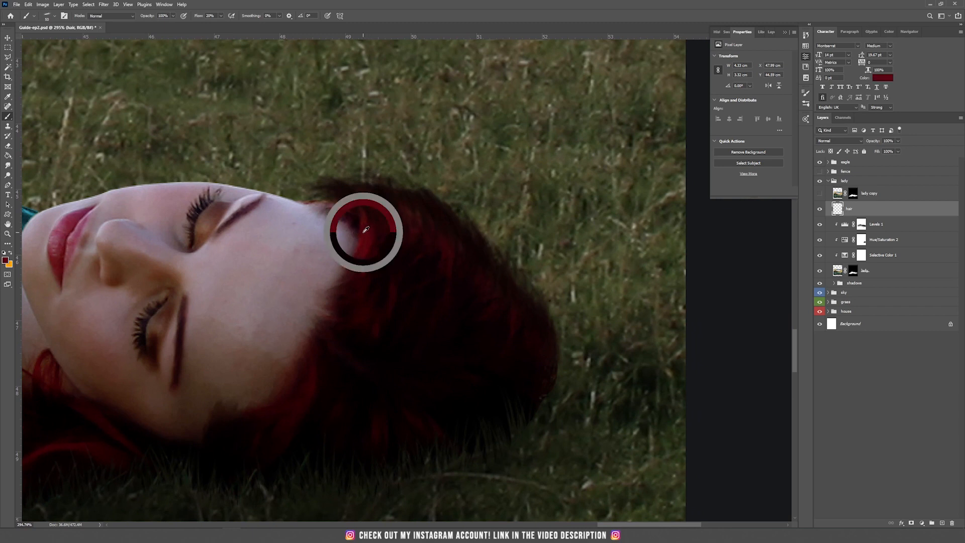
click(220, 15)
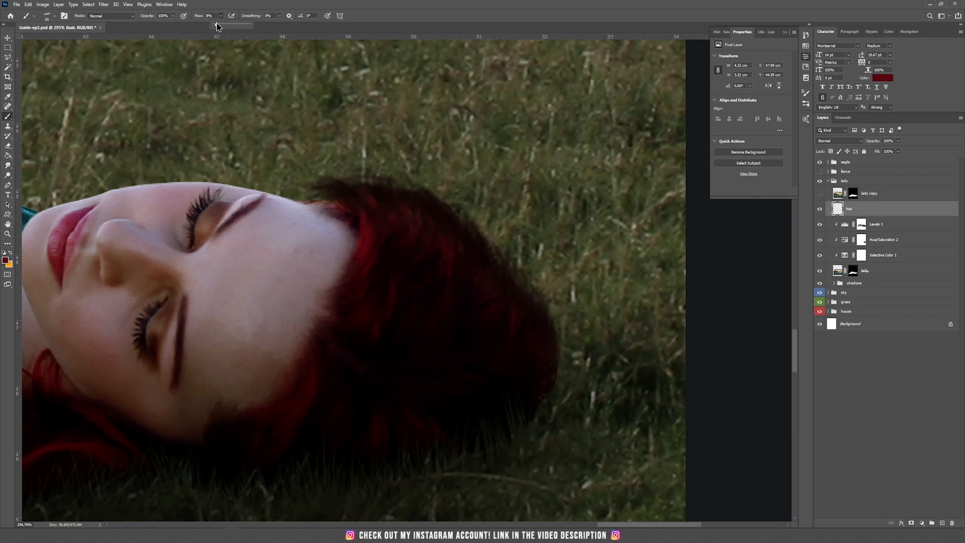
click(237, 4)
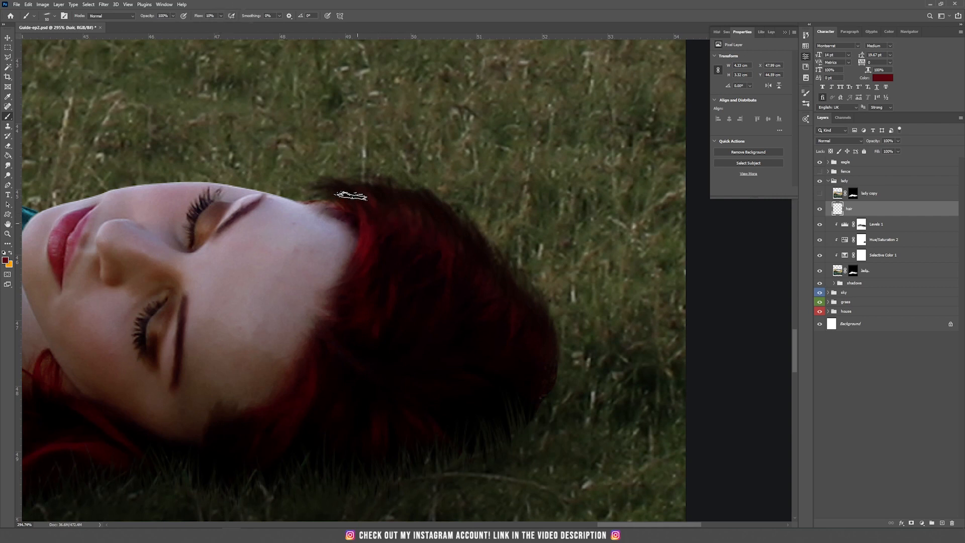
drag(438, 234, 425, 191)
mouse_move(499, 262)
mouse_down()
mouse_move(530, 319)
mouse_move(545, 317)
mouse_move(454, 267)
mouse_move(391, 216)
mouse_move(488, 262)
mouse_up()
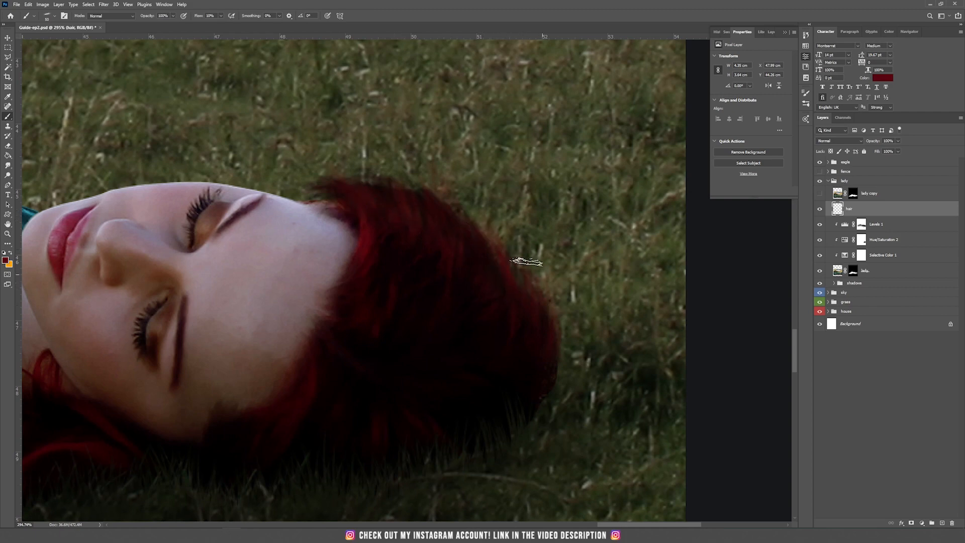
Shrink the hair brush and paint finer strands over the hair, sampling a lighter red near the forehead.
key(ctrl+0)
scroll(555, 328, up, 5)
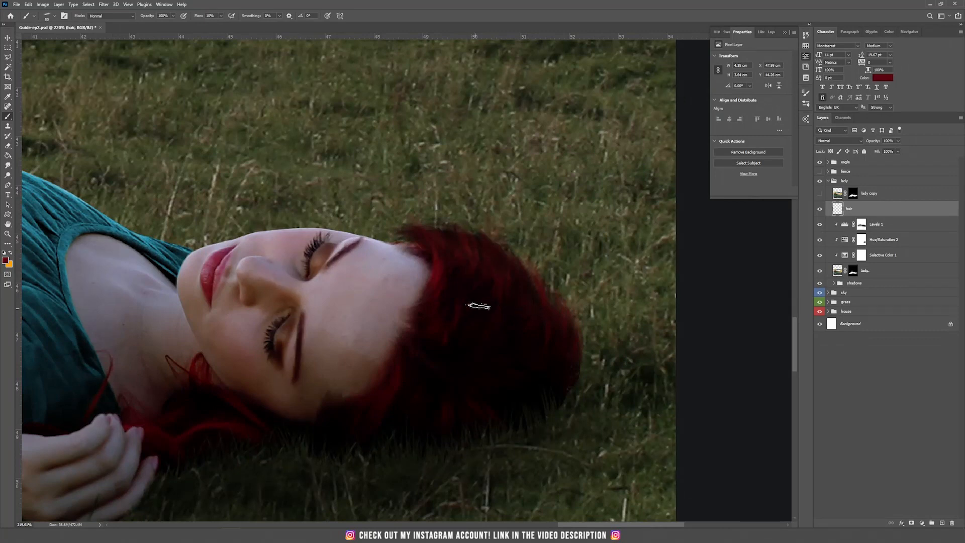
scroll(498, 316, up, 3)
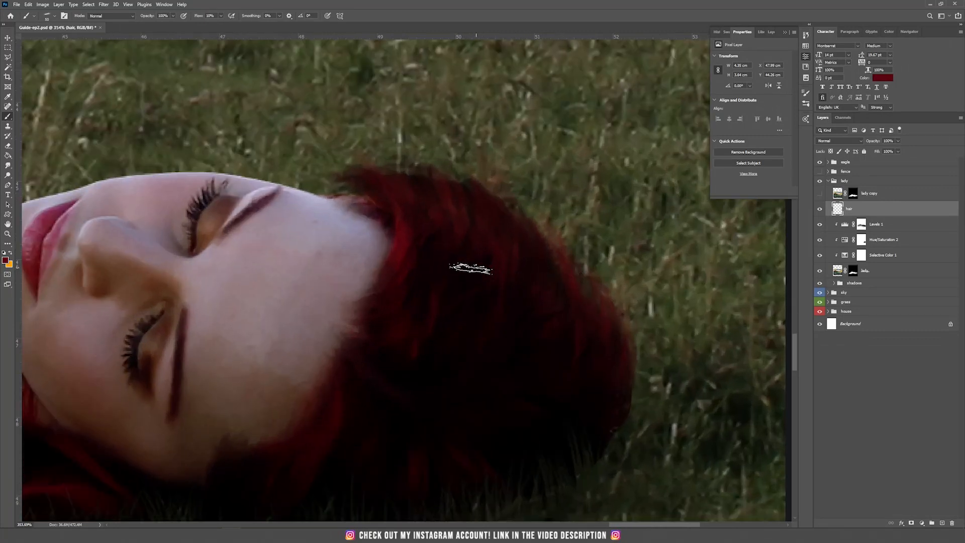
key(bracketleft)
key(bracketleft)
key(bracketleft)
alt+click(366, 198)
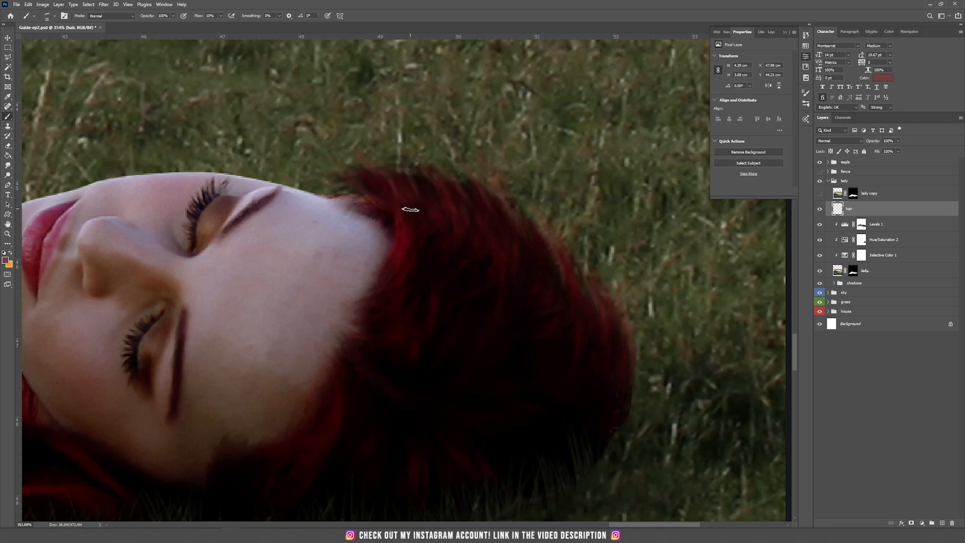
Undo the test strand by the temple, lower the brush opacity to about half and paint thin lighter strands throughout the hair.
drag(354, 359, 303, 457)
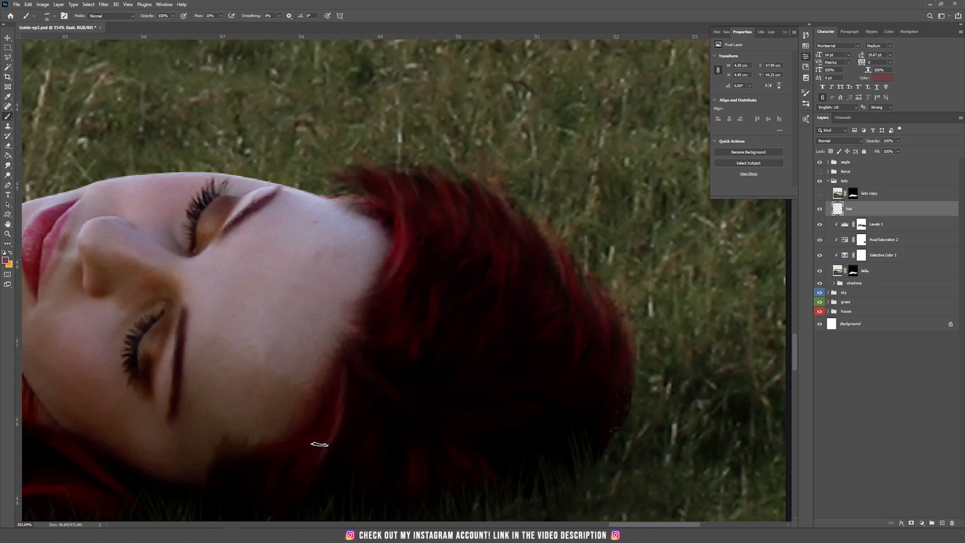
key(ctrl+z)
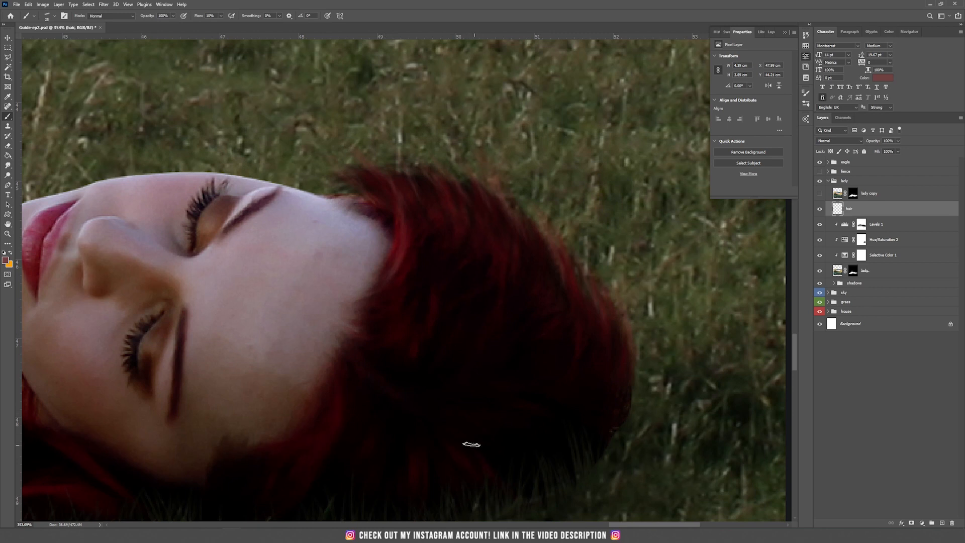
click(173, 16)
click(232, 4)
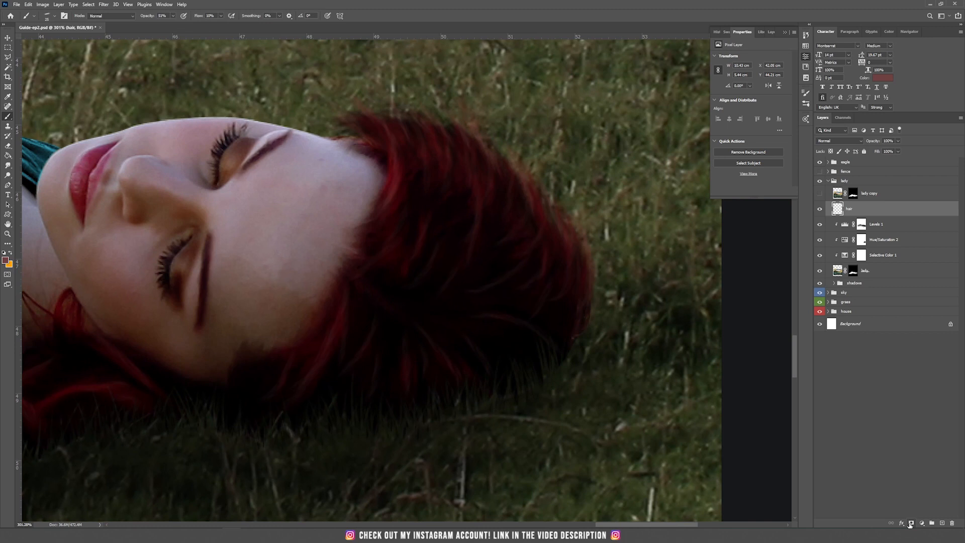
Add a layer mask to the hair layer and switch to a soft round black brush with raised opacity.
click(911, 525)
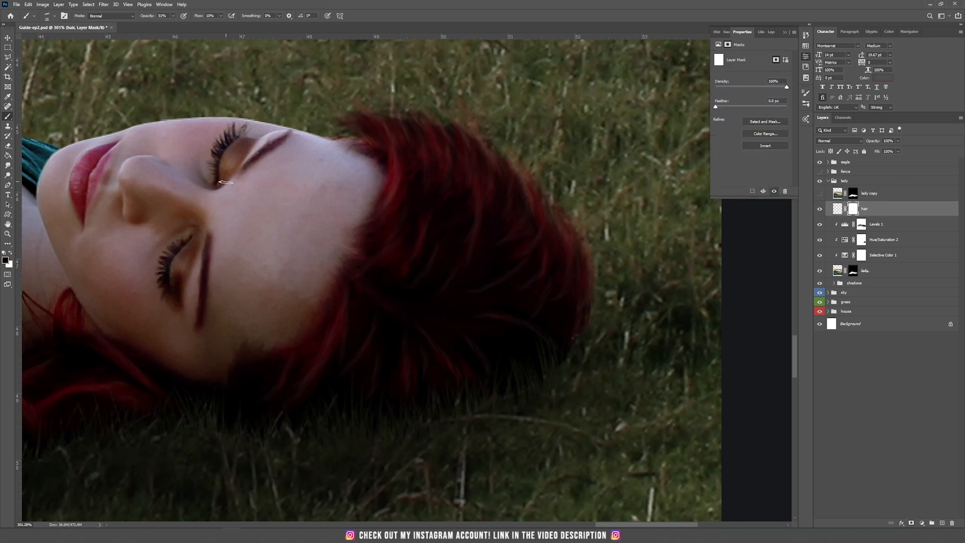
right_click(225, 182)
click(253, 248)
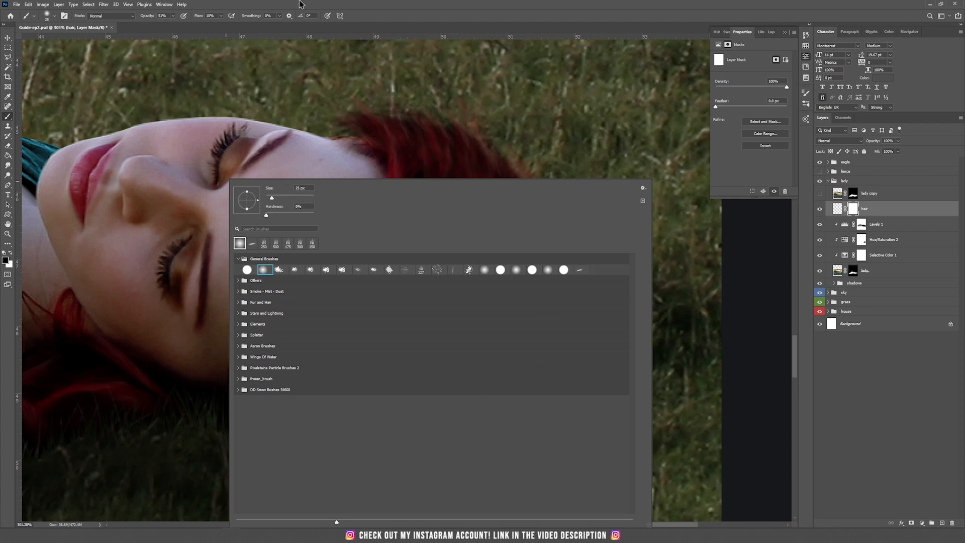
click(299, 3)
click(173, 16)
click(249, 3)
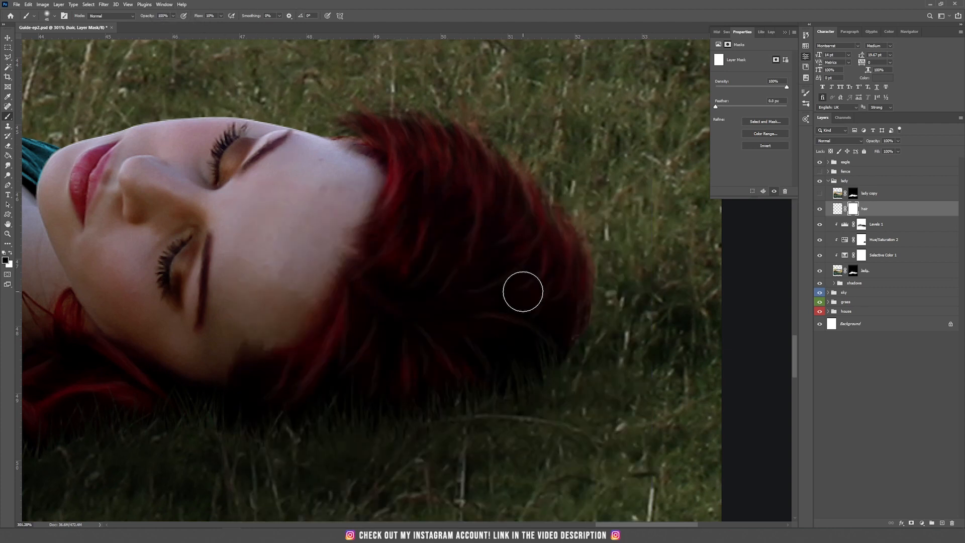
Enlarge the soft brush and paint on the hair layer's mask to fade the strands in the shaded areas.
key(bracketright)
key(bracketright)
key(bracketright)
scroll(522, 314, down, 10)
scroll(522, 314, down, 1)
key(v)
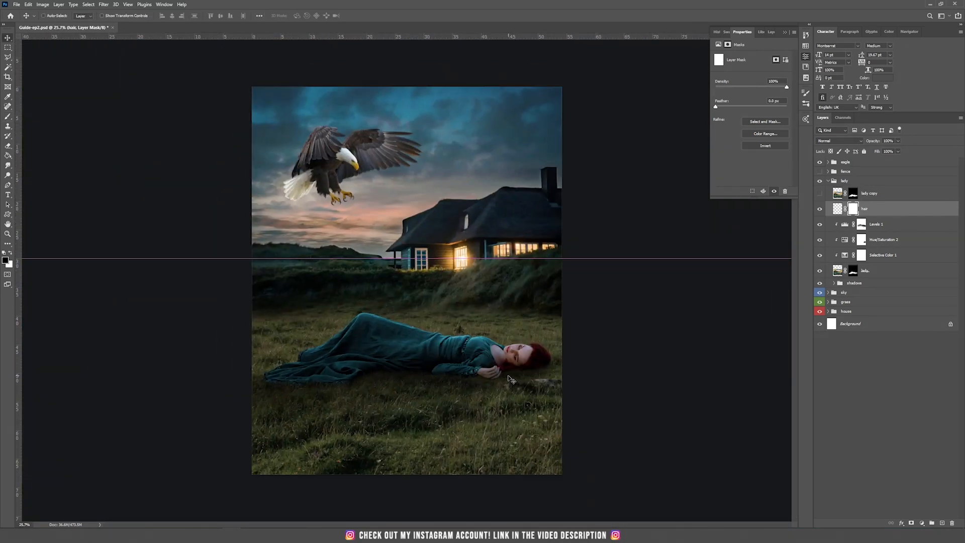
scroll(466, 389, up, 2)
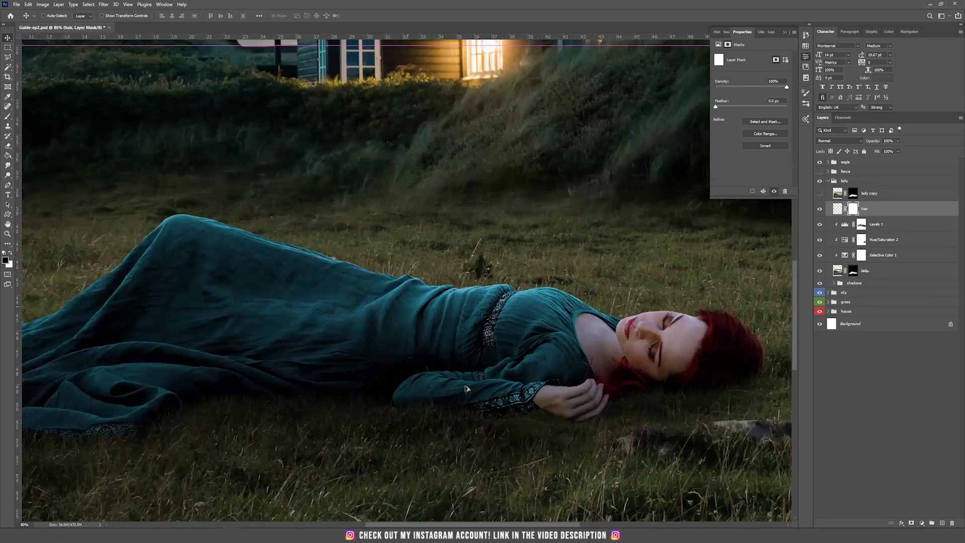
scroll(467, 389, down, 4)
scroll(467, 389, down, 1)
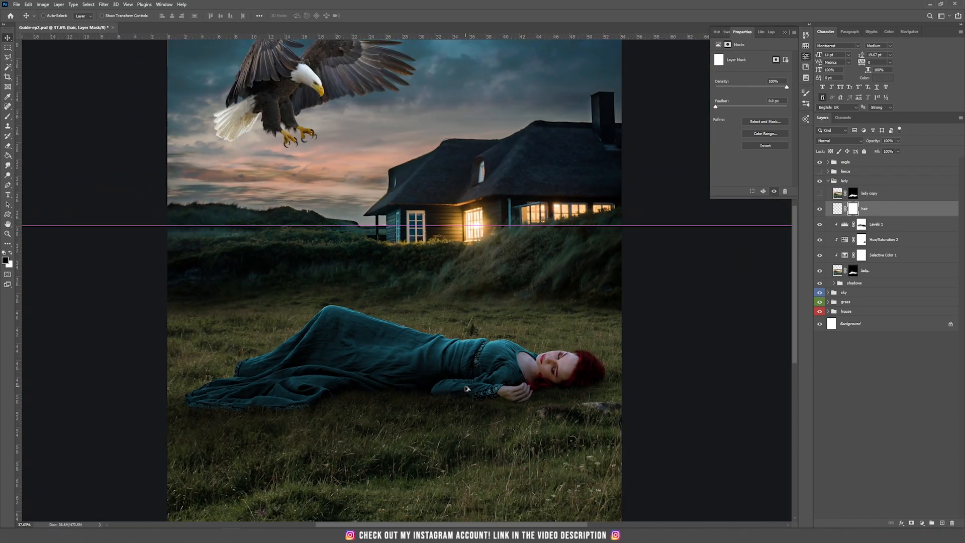
Create a Soft Light layer named "dodge and burn" above the lady group's contents, filled with neutral 50% gray.
click(850, 181)
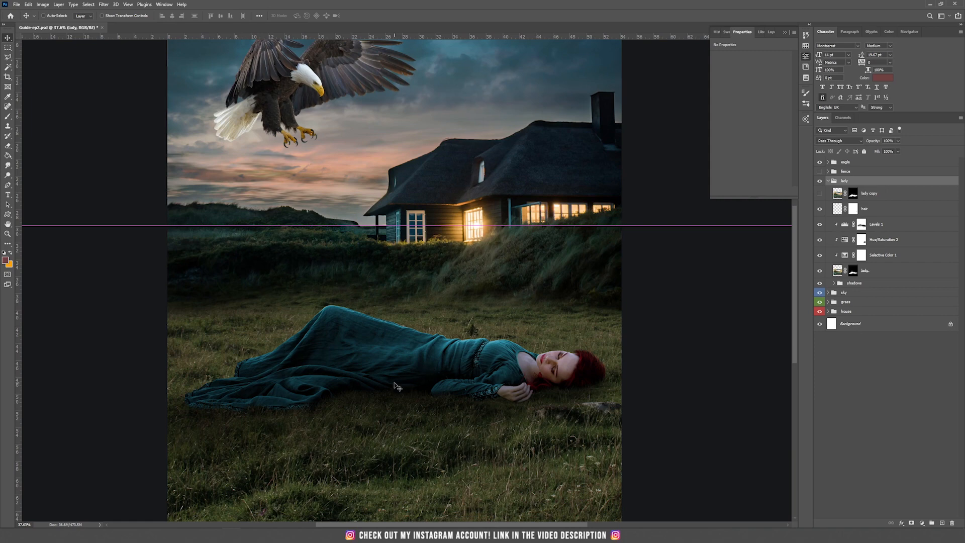
scroll(397, 386, up, 1)
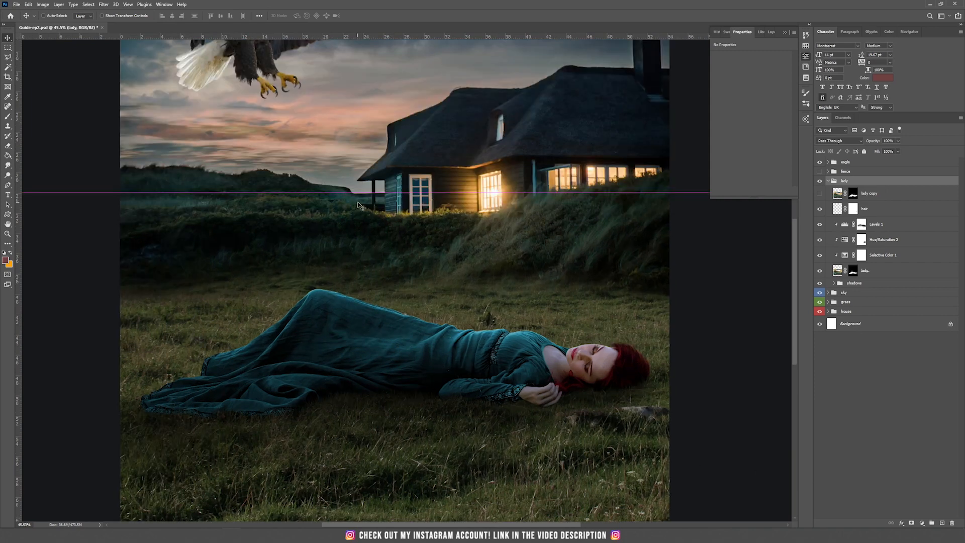
click(59, 6)
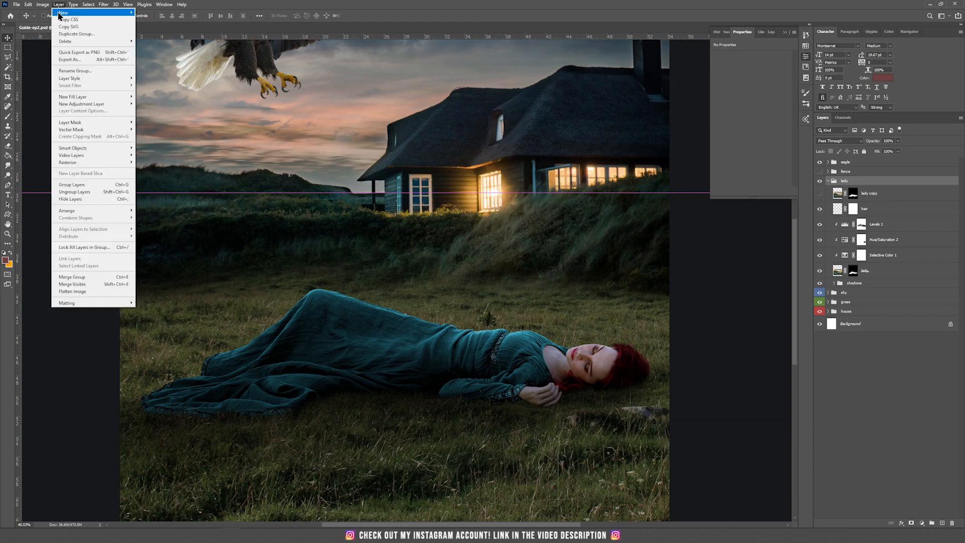
mouse_move(63, 13)
click(161, 14)
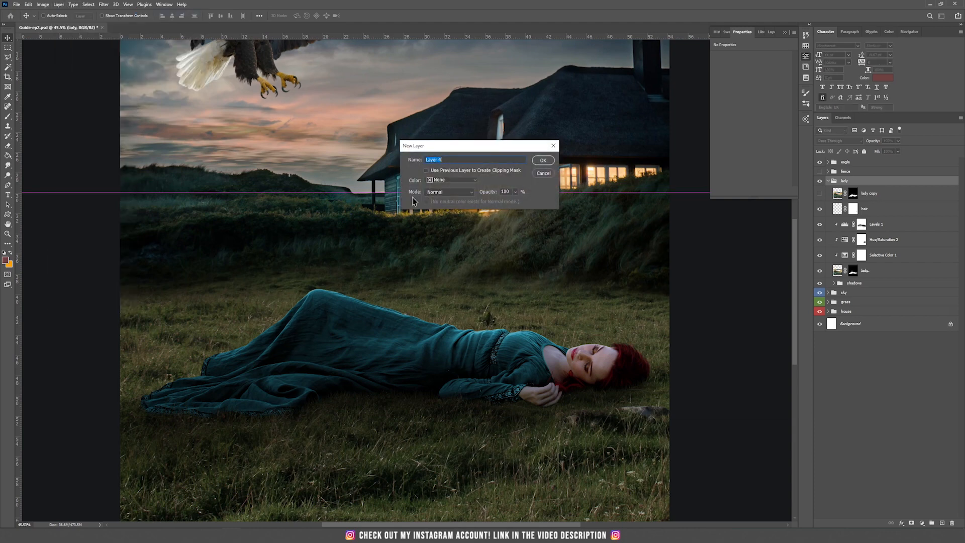
click(445, 192)
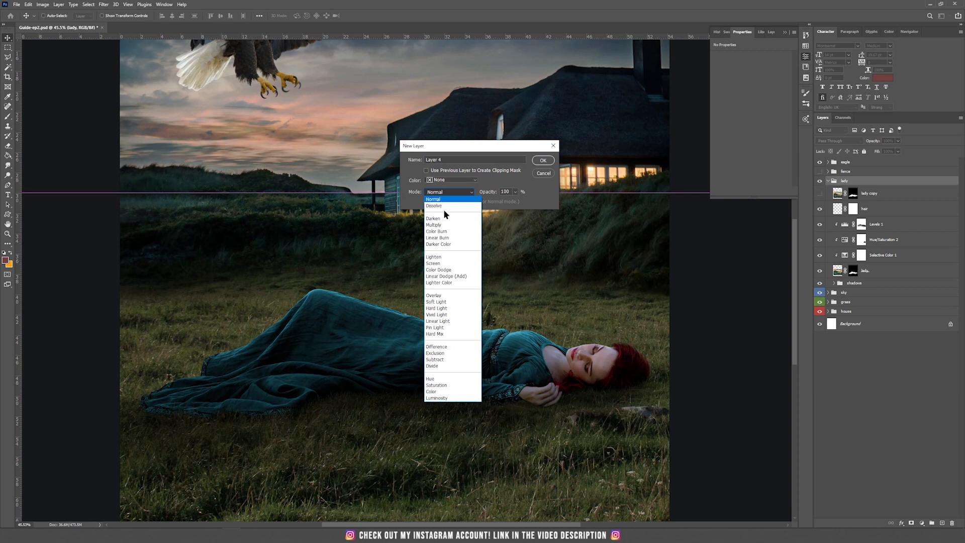
click(444, 302)
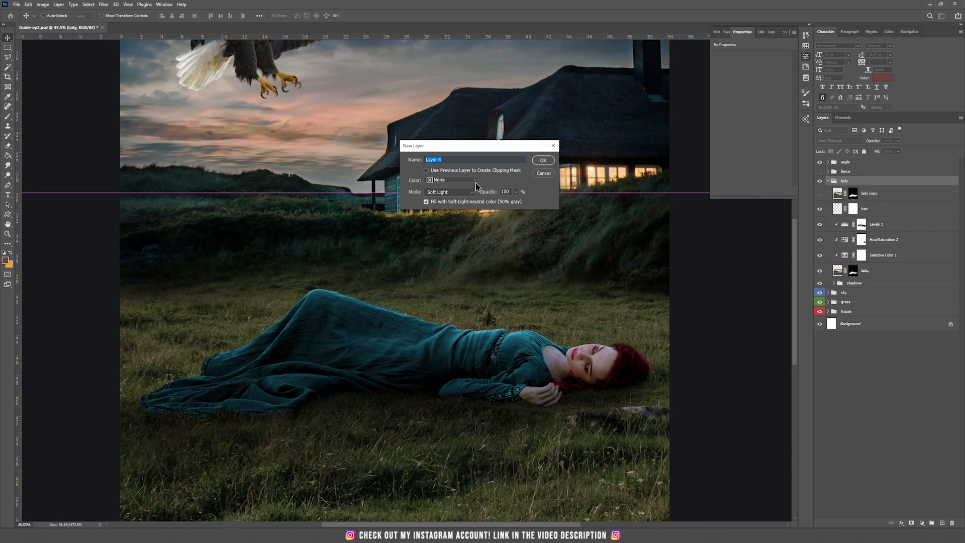
text(dodge and burn)
key(Return)
Move the dodge and burn layer out above the lady group and clip it to that group.
drag(868, 195, 871, 178)
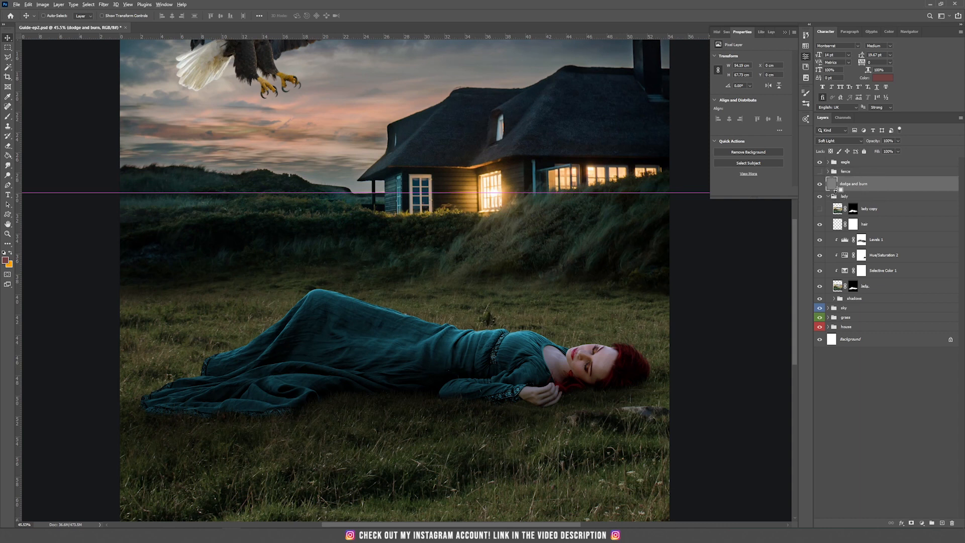
alt+click(836, 190)
click(831, 197)
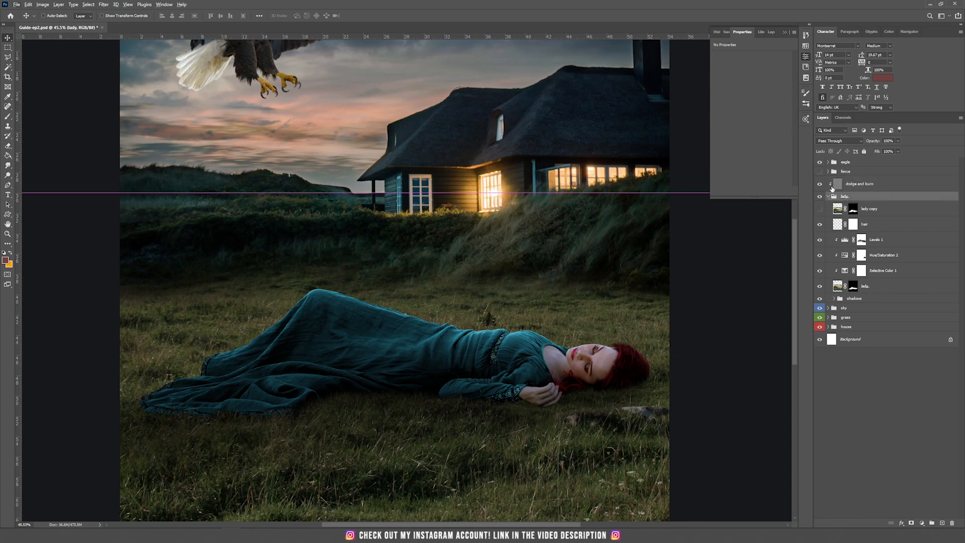
scroll(421, 400, up, 3)
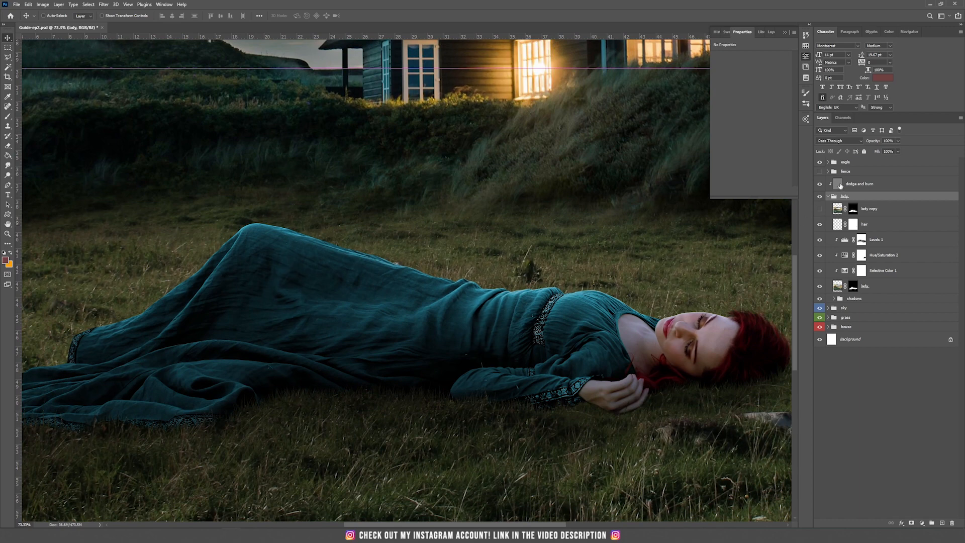
Select the dodge and burn layer and set the foreground colour to black 000000 and the background to white ffffff.
click(840, 186)
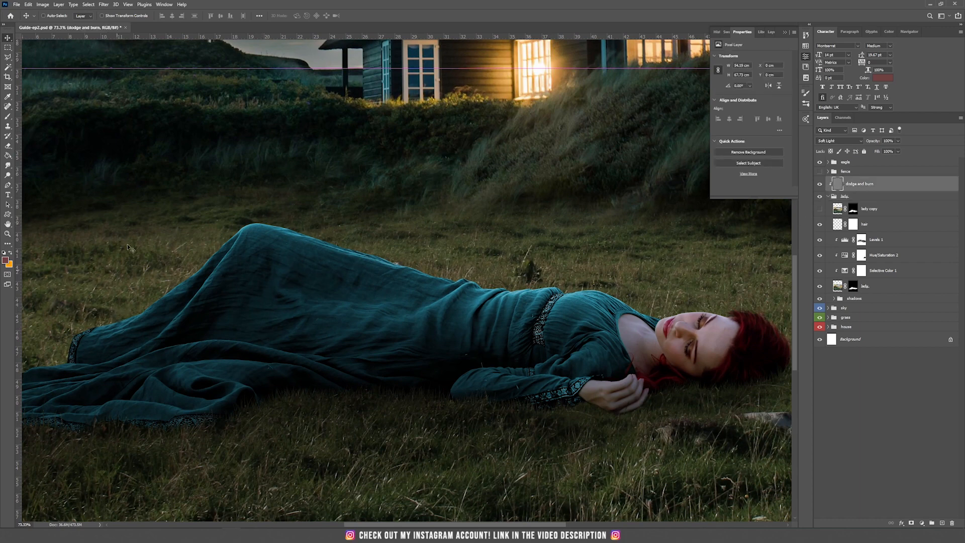
click(5, 260)
text(000000)
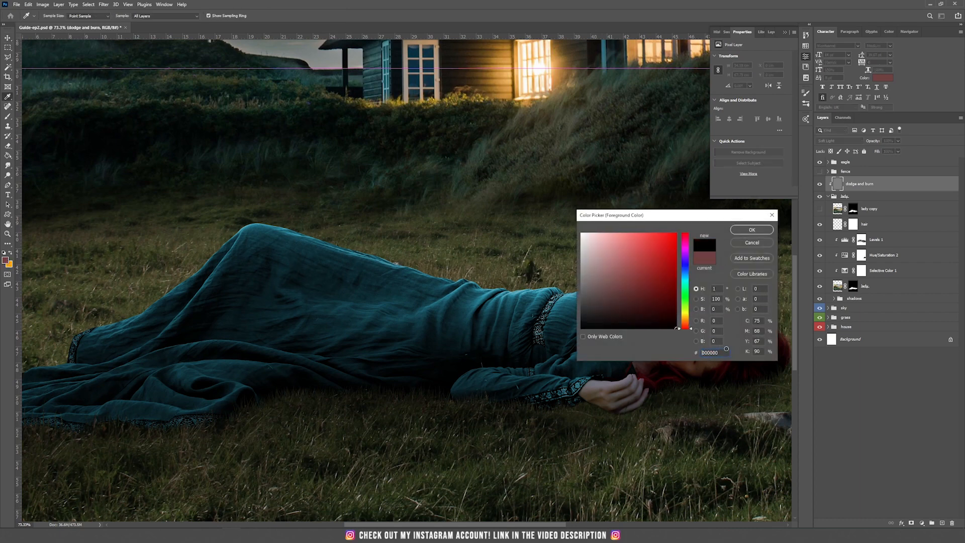
click(758, 232)
click(8, 266)
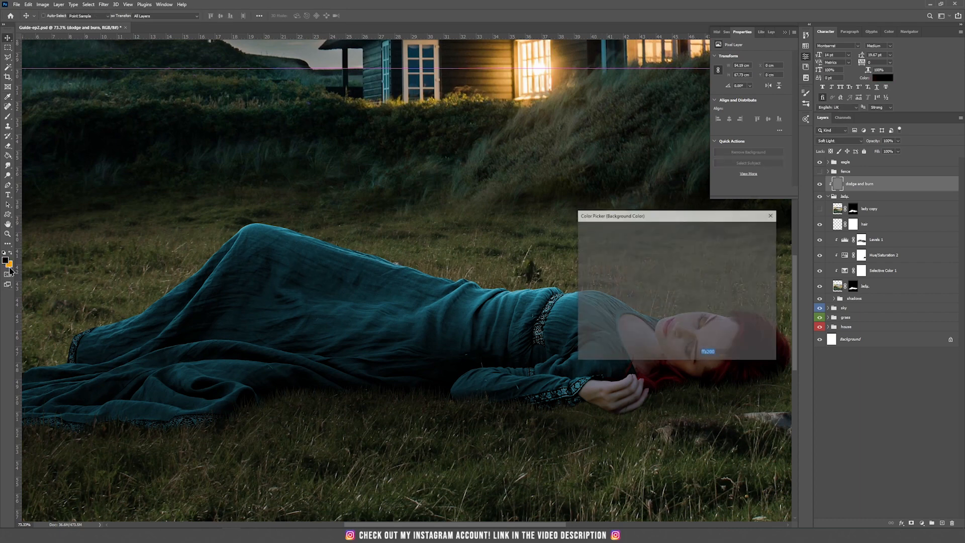
text(ffffff)
key(Return)
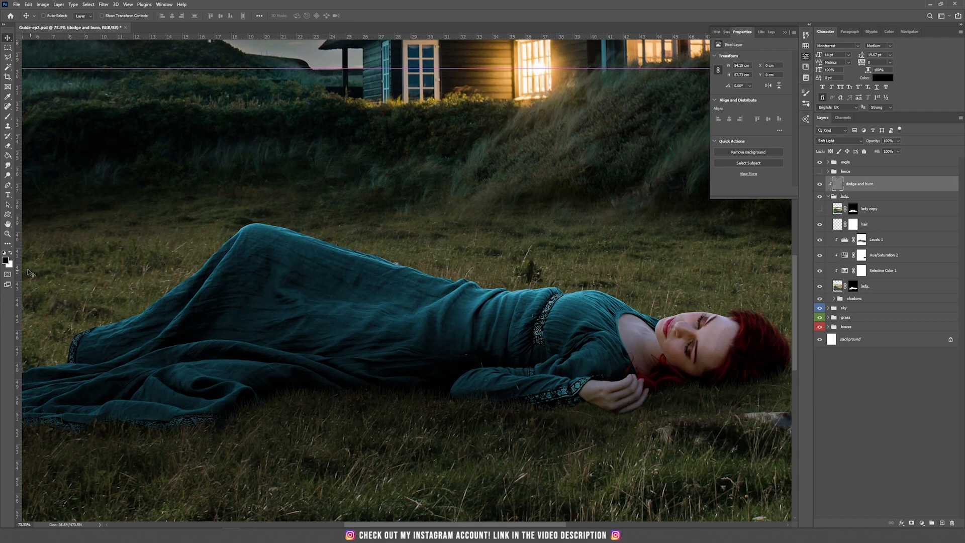
Switch to the Brush tool with its flow set to 5% for the folds near the dress hem.
click(8, 116)
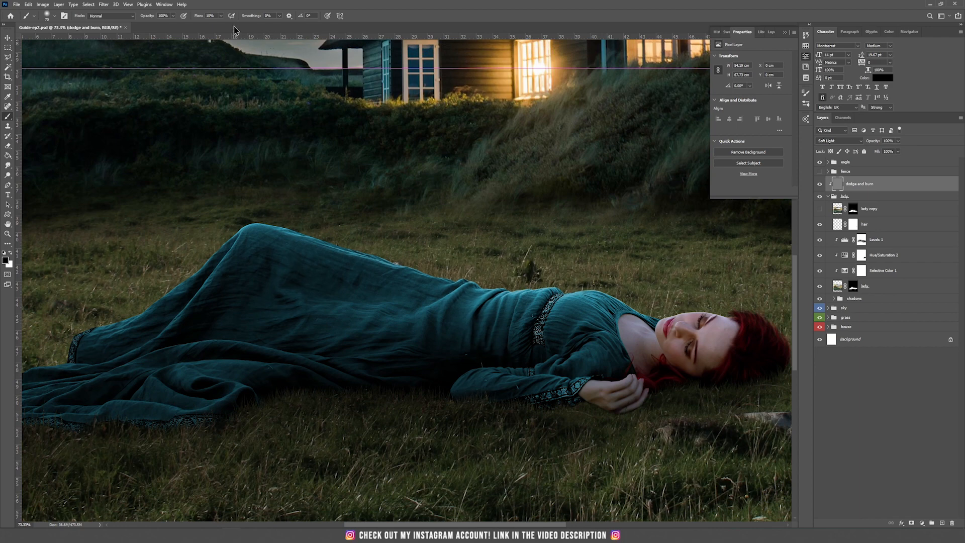
click(221, 17)
scroll(183, 365, up, 3)
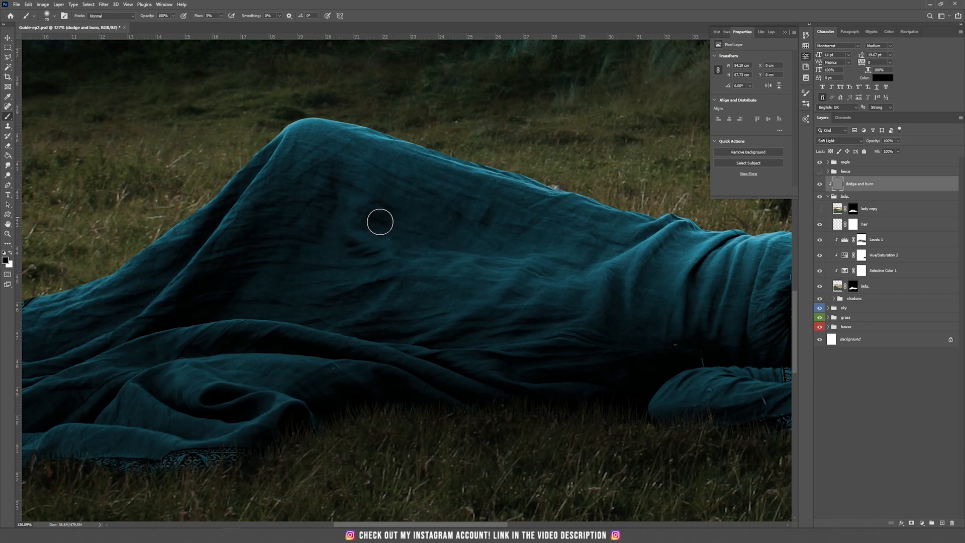
drag(181, 278, 374, 222)
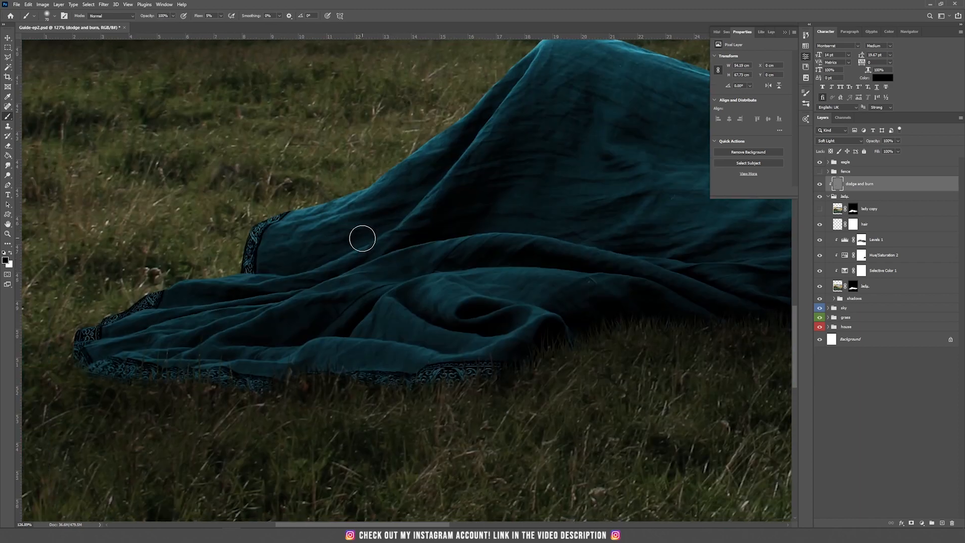
scroll(289, 275, up, 3)
scroll(366, 271, up, 2)
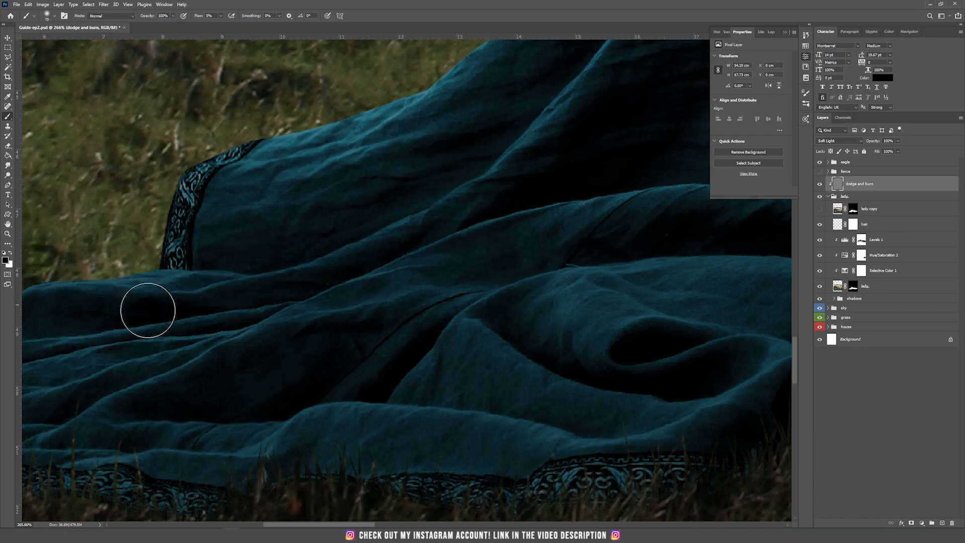
Shrink the brush and paint black on the dodge and burn layer to deepen the folds near the hem.
key(bracketleft)
key(bracketleft)
key(bracketleft)
key(bracketleft)
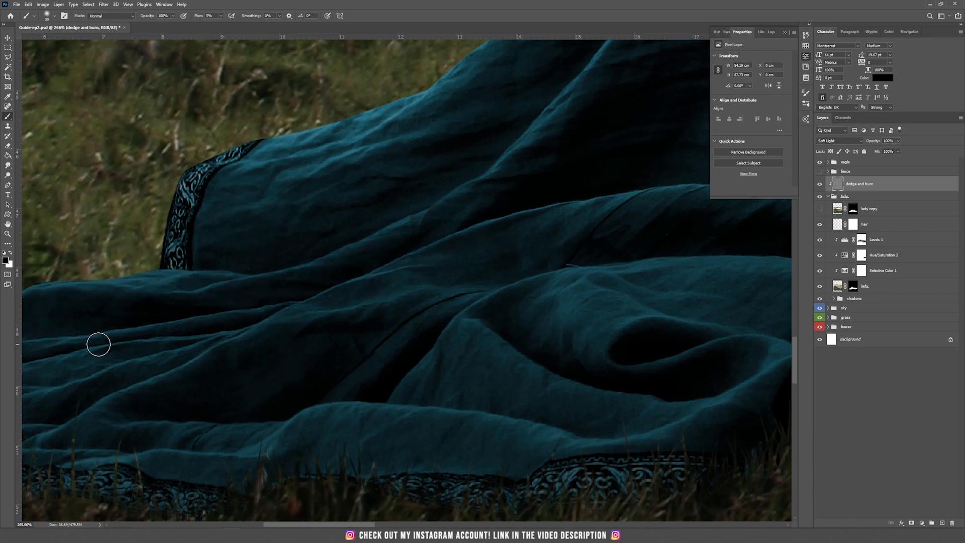
drag(11, 360, 140, 284)
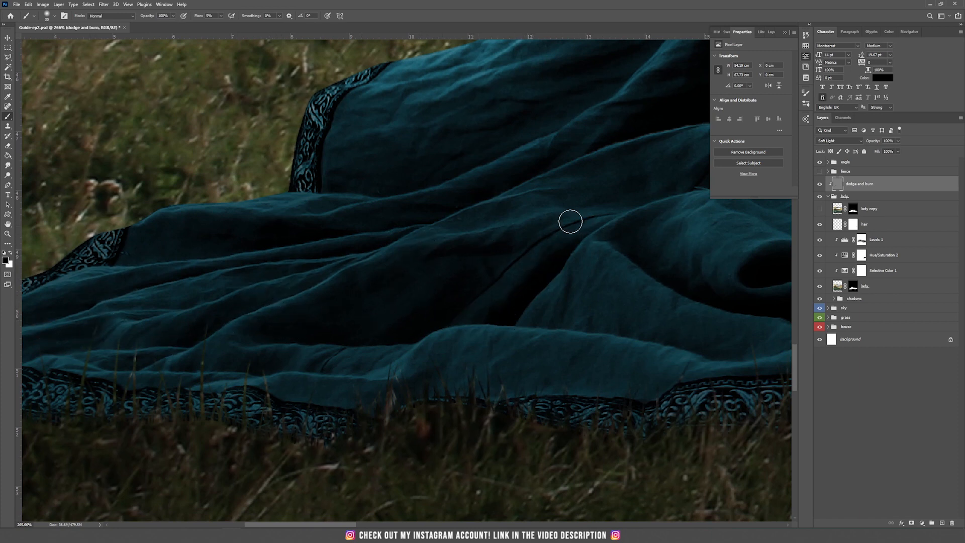
drag(569, 219, 138, 319)
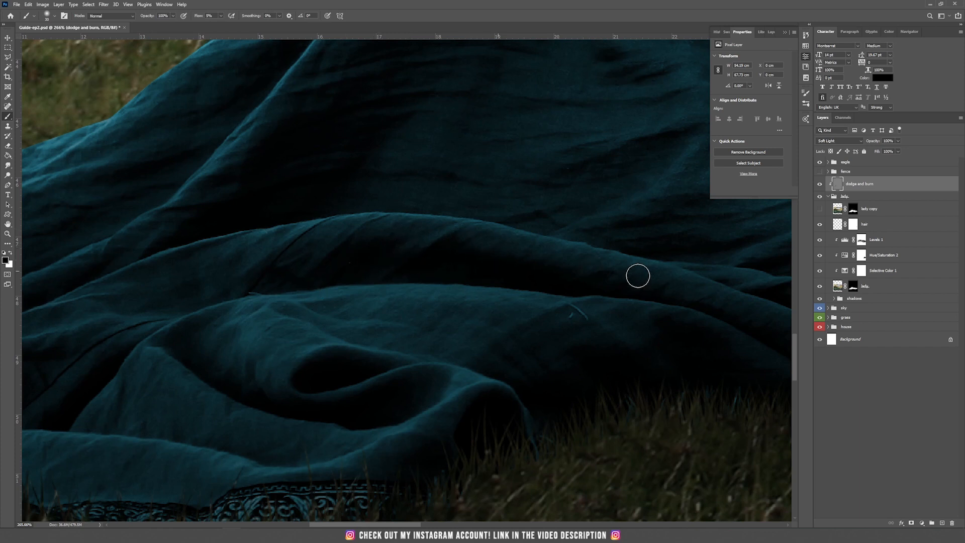
Enlarge the brush slightly and darken the shadowed folds along the skirt's underside up to the sleeve.
drag(605, 227, 456, 345)
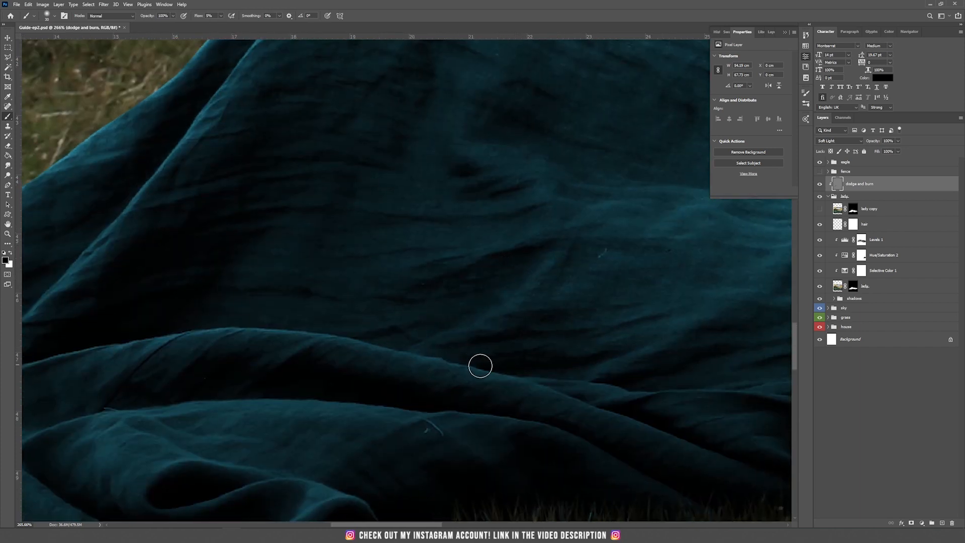
mouse_move(689, 380)
mouse_down()
mouse_move(406, 224)
mouse_move(354, 211)
mouse_up()
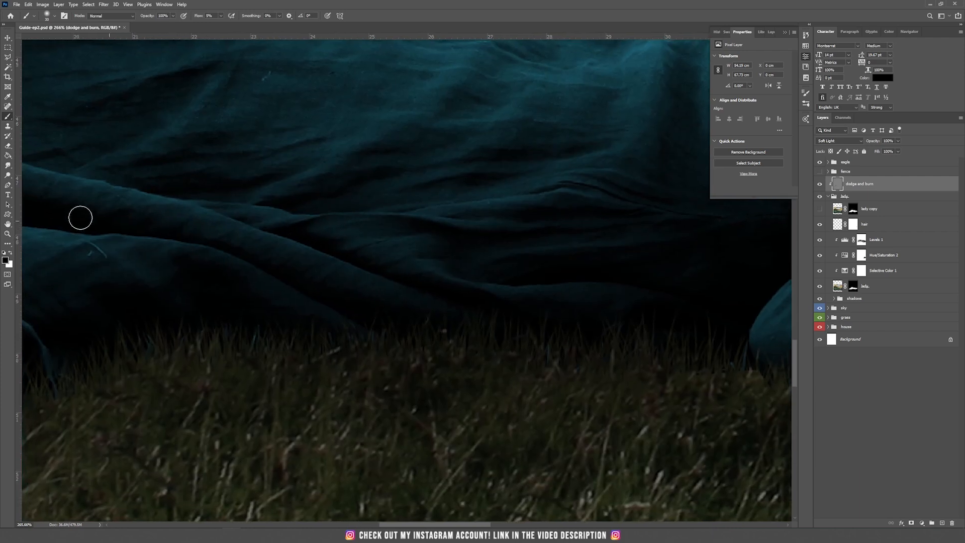
key(bracketright)
key(bracketright)
scroll(220, 339, down, 1)
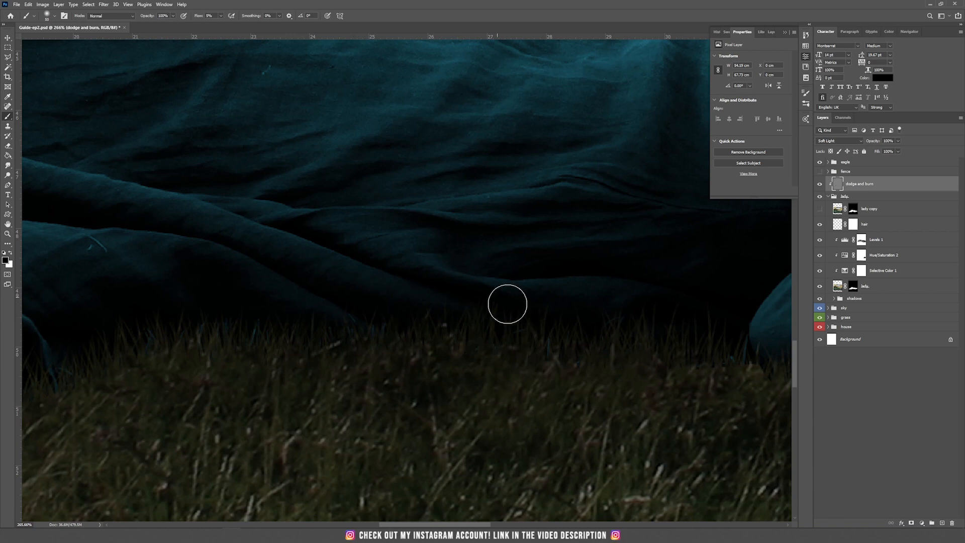
drag(585, 248, 336, 286)
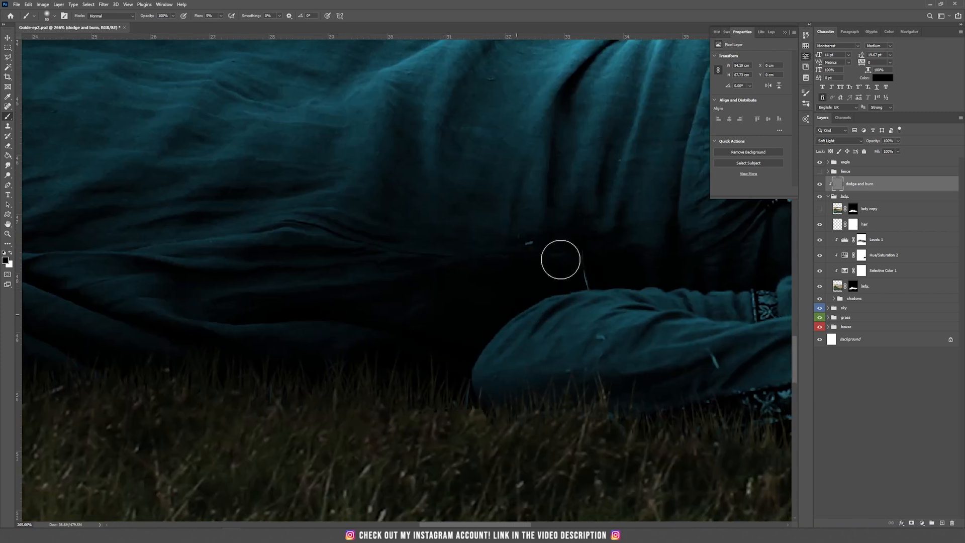
drag(564, 257, 211, 281)
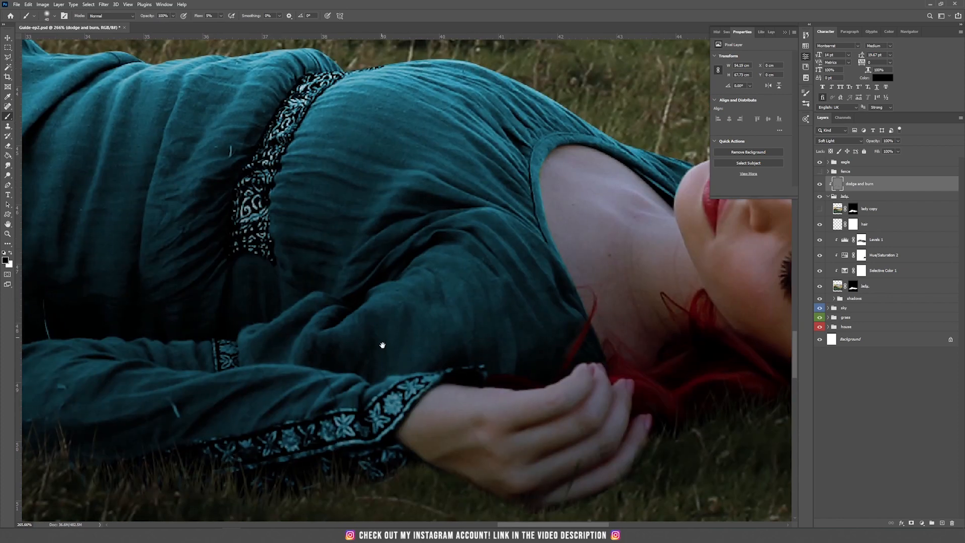
Darken the shadow areas around the bodice, belt, sleeve and hand with black strokes.
drag(441, 339, 254, 366)
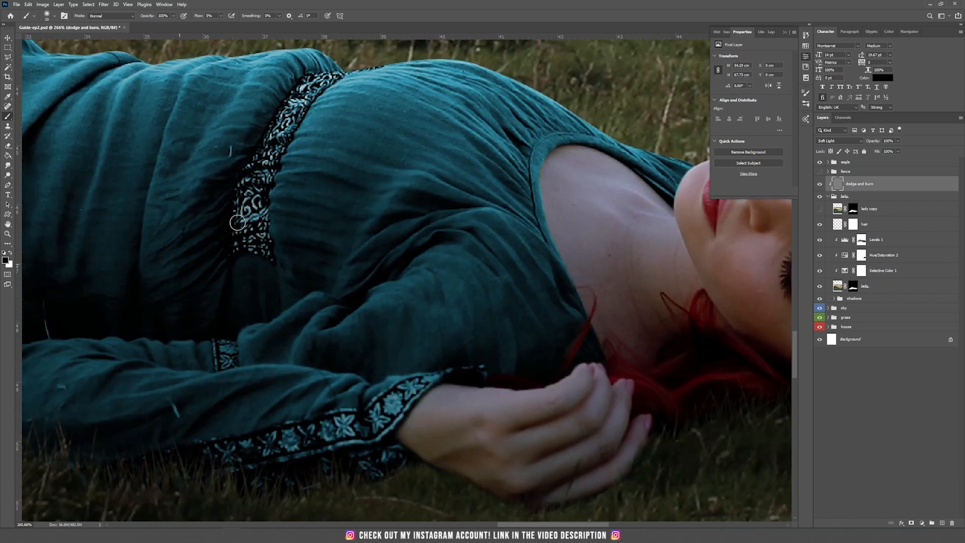
drag(535, 107, 284, 173)
drag(149, 496, 168, 286)
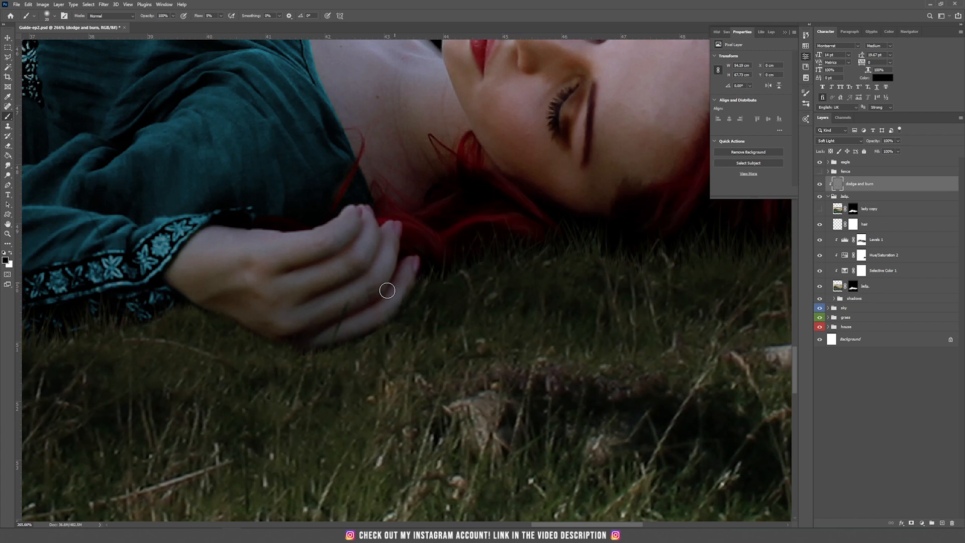
drag(484, 223, 218, 379)
drag(258, 352, 405, 465)
mouse_move(178, 229)
mouse_down()
mouse_move(340, 303)
mouse_move(611, 385)
mouse_up()
drag(138, 387, 496, 361)
Adjust the brush size and darken the creases on the upper part of the skirt.
key(bracketleft)
key(bracketleft)
key(bracketleft)
key(bracketleft)
key(bracketleft)
key(bracketleft)
key(bracketleft)
key(bracketleft)
key(bracketleft)
key(bracketleft)
key(bracketleft)
key(bracketleft)
key(bracketright)
key(bracketright)
key(bracketright)
key(bracketright)
key(bracketright)
drag(151, 326, 608, 373)
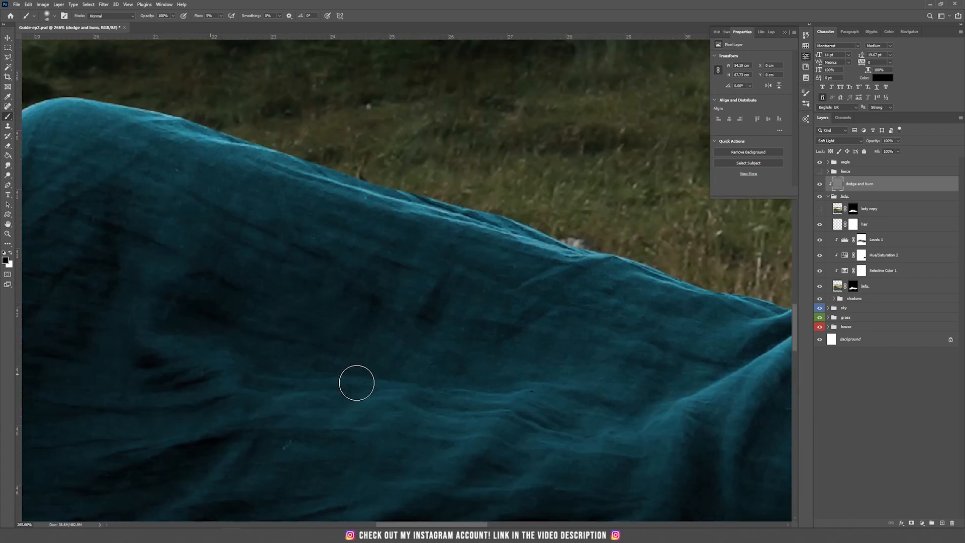
drag(201, 412, 594, 321)
drag(201, 423, 595, 331)
Swap to white, shrink the brush and paint highlights along the dress's waist folds and upper edge.
scroll(261, 433, down, 7)
drag(608, 392, 270, 392)
key(x)
scroll(330, 345, up, 7)
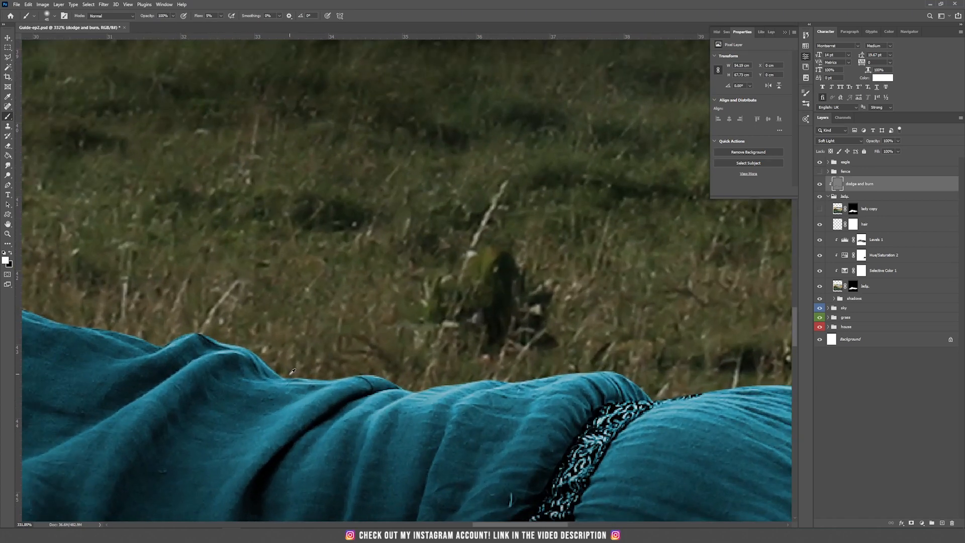
key(bracketleft)
key(bracketleft)
key(bracketleft)
key(bracketleft)
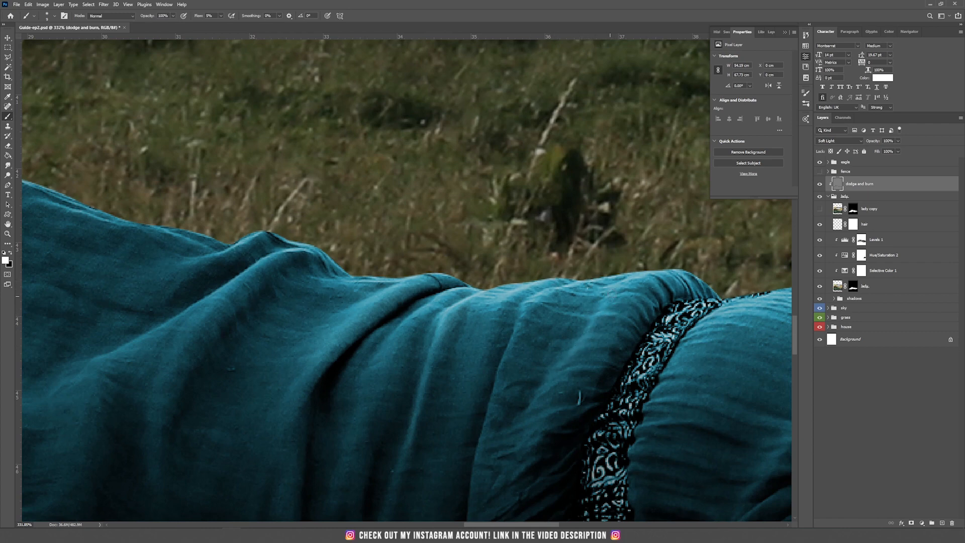
drag(669, 271, 391, 332)
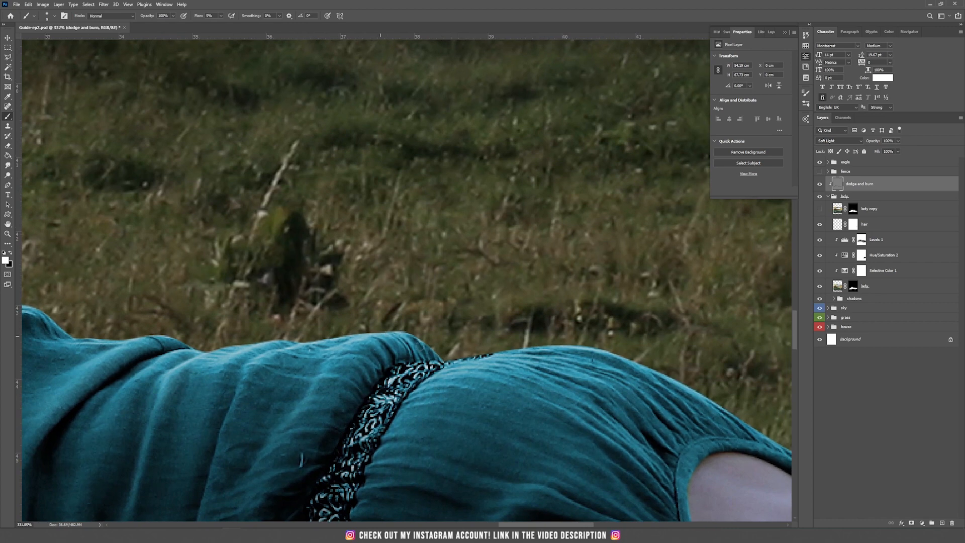
drag(615, 382, 360, 96)
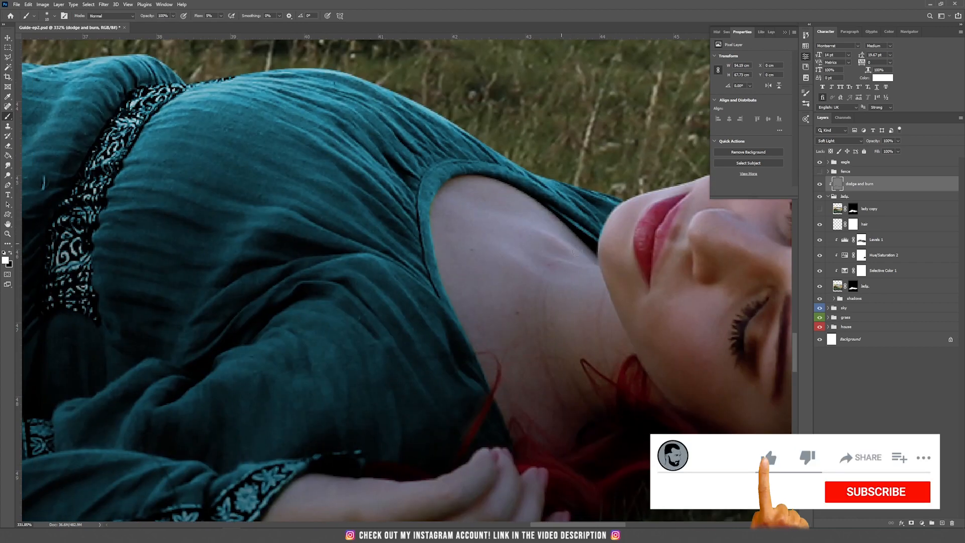
Enlarge the brush and lighten the highlights on the lady's upper body and face.
drag(688, 263, 563, 383)
key(bracketright)
key(bracketright)
key(bracketright)
key(bracketright)
drag(784, 301, 508, 289)
scroll(567, 334, down, 2)
drag(201, 493, 643, 352)
key(bracketright)
key(bracketright)
key(bracketright)
key(bracketright)
Reduce the brush size and paint finer white highlights along the lit folds of the dress.
mouse_move(646, 356)
mouse_down()
mouse_move(685, 335)
mouse_move(558, 359)
mouse_up()
key(bracketleft)
key(bracketleft)
key(bracketleft)
key(bracketleft)
key(bracketleft)
drag(455, 337, 427, 354)
drag(325, 352, 296, 358)
drag(431, 314, 421, 332)
mouse_move(540, 241)
mouse_down()
mouse_move(573, 235)
mouse_move(631, 260)
mouse_up()
drag(402, 201, 526, 317)
Enlarge the white brush and brighten the broader lit areas of the dress.
key(bracketright)
key(bracketright)
key(bracketright)
key(bracketright)
key(bracketright)
key(bracketright)
drag(513, 198, 472, 246)
drag(397, 211, 384, 273)
drag(362, 193, 301, 224)
Shrink the white brush and trace thin highlights on the skirt's fold ridges down towards the hem.
key(bracketleft)
key(bracketleft)
mouse_move(202, 171)
mouse_down()
mouse_move(614, 308)
mouse_move(563, 273)
mouse_up()
mouse_move(121, 141)
mouse_down()
mouse_move(547, 268)
mouse_move(539, 257)
mouse_up()
key(bracketleft)
key(bracketleft)
key(bracketleft)
drag(454, 247, 426, 265)
drag(408, 297, 388, 331)
drag(296, 378, 422, 251)
drag(412, 248, 330, 311)
drag(380, 347, 329, 406)
mouse_move(225, 433)
mouse_down()
mouse_move(349, 321)
mouse_move(275, 347)
mouse_up()
drag(192, 389, 258, 251)
drag(570, 131, 539, 163)
drag(485, 258, 347, 316)
drag(389, 329, 274, 351)
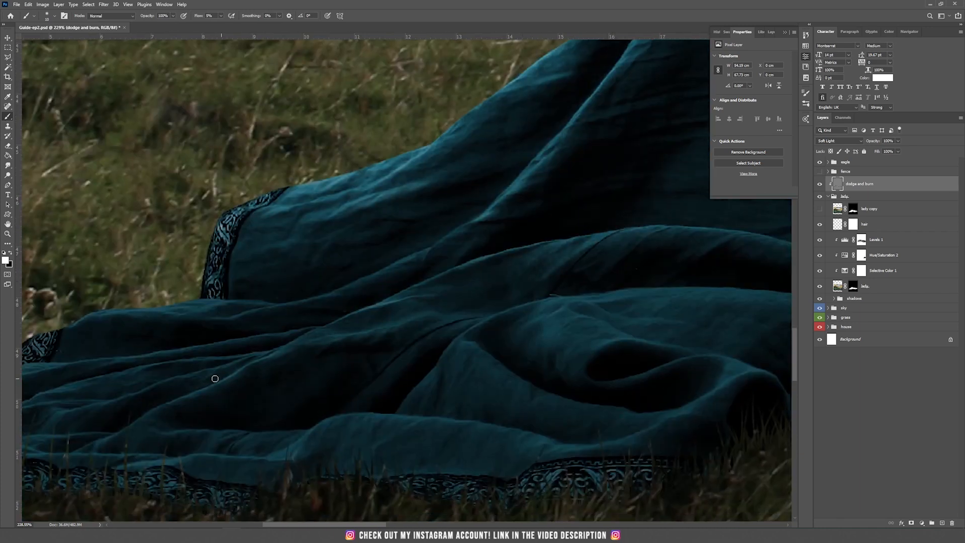
Brighten the fold ridges in the fabric spread around the embroidered hem.
drag(151, 358, 333, 293)
drag(332, 291, 155, 324)
drag(228, 331, 123, 362)
drag(295, 374, 209, 381)
drag(411, 391, 347, 397)
drag(626, 351, 508, 364)
mouse_move(436, 361)
mouse_down()
mouse_move(641, 393)
mouse_move(542, 400)
mouse_up()
Continue painting white highlights on the raised folds from the curled fabric near the hem up towards the body.
mouse_move(630, 367)
mouse_down()
mouse_move(693, 330)
mouse_move(541, 297)
mouse_move(499, 262)
mouse_up()
drag(665, 218, 531, 238)
drag(686, 247, 337, 278)
drag(648, 307, 458, 302)
drag(698, 349, 510, 340)
drag(732, 334, 579, 350)
mouse_move(664, 301)
mouse_down()
mouse_move(640, 328)
mouse_move(590, 327)
mouse_up()
mouse_move(680, 172)
mouse_down()
mouse_move(508, 189)
mouse_move(451, 176)
mouse_up()
drag(597, 213, 561, 203)
drag(591, 268, 568, 277)
drag(543, 305, 520, 316)
drag(663, 322, 392, 401)
drag(575, 270, 559, 292)
Set the brush flow to 15% and paint white highlights on the lit strands across the crown of the red hair.
drag(654, 380, 398, 340)
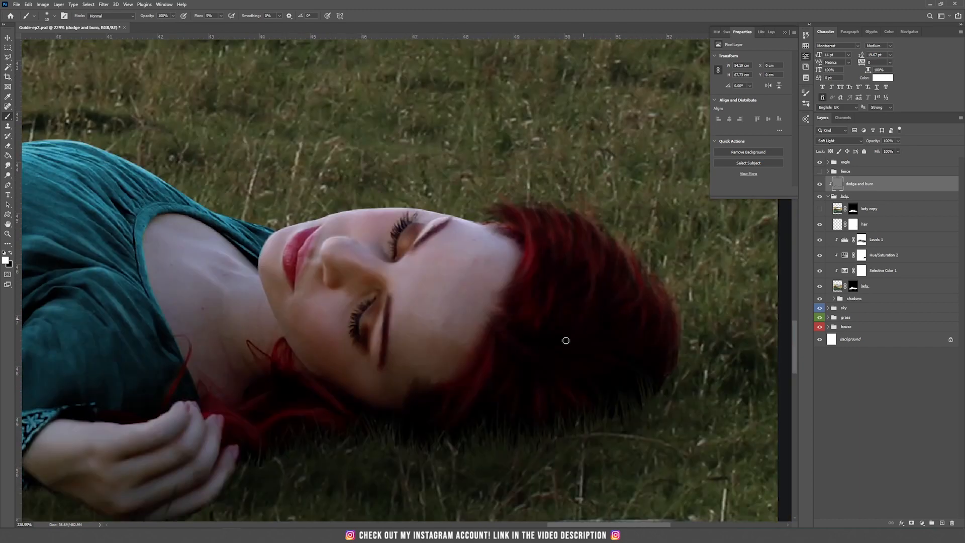
key(shift+1)
key(shift+5)
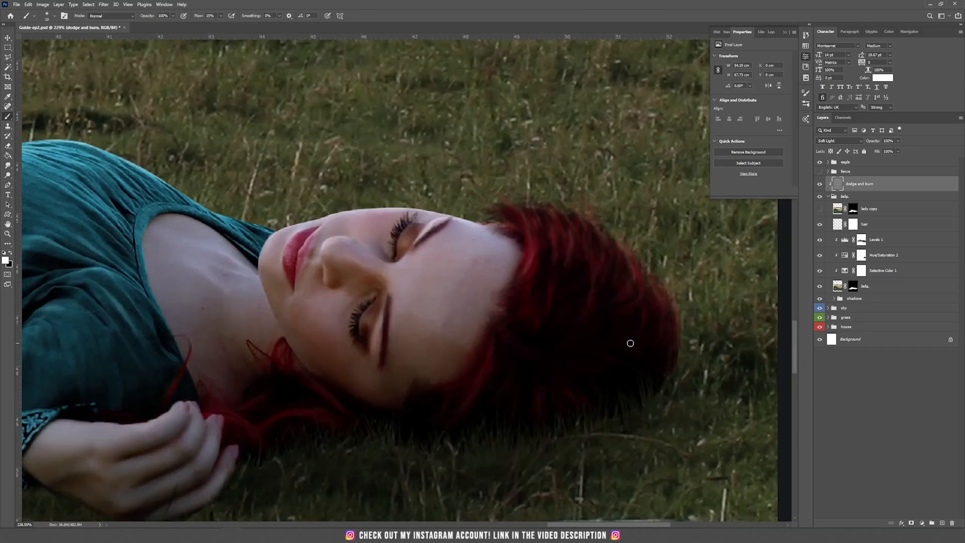
drag(582, 234, 584, 246)
drag(656, 291, 666, 320)
drag(508, 215, 517, 229)
Compare the lady with and without the dodge and burn layer by switching its visibility.
scroll(544, 222, down, 17)
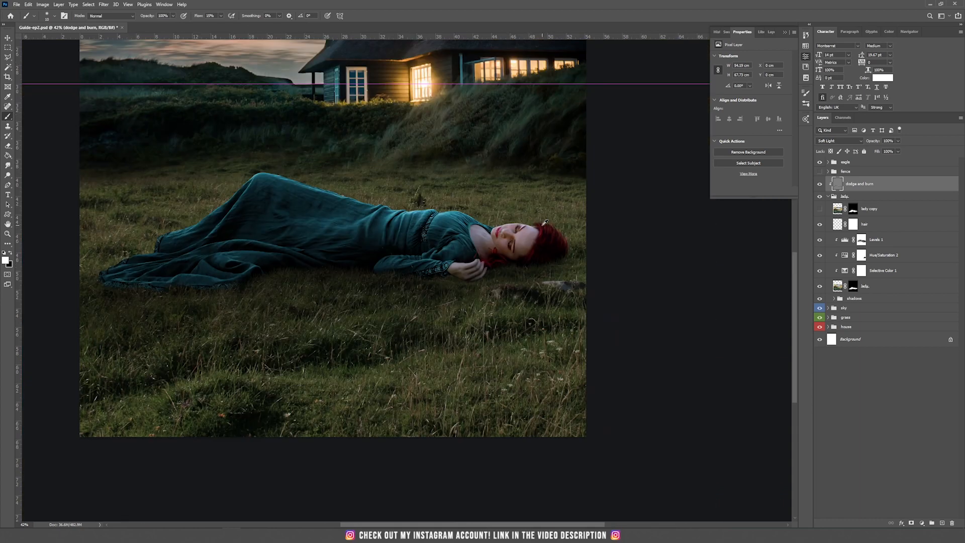
scroll(327, 212, up, 1)
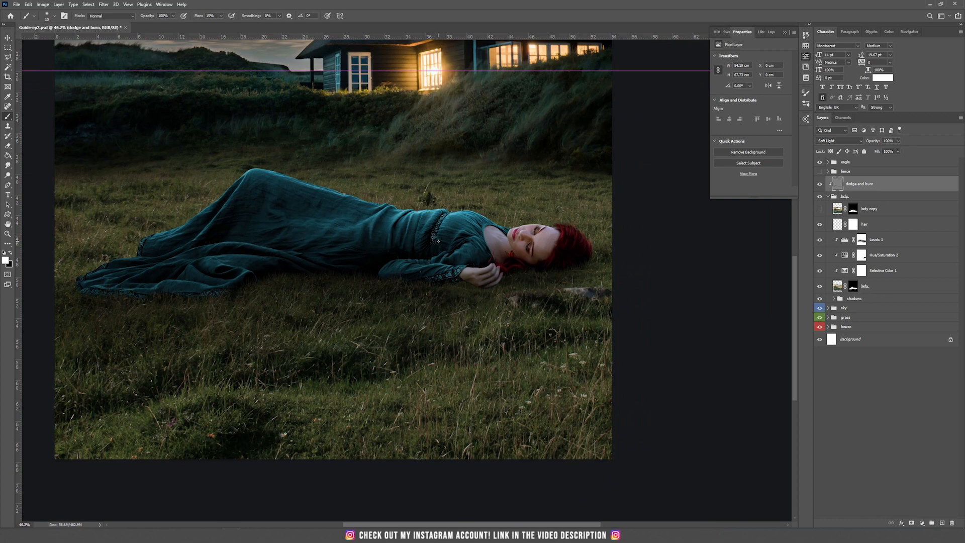
click(821, 187)
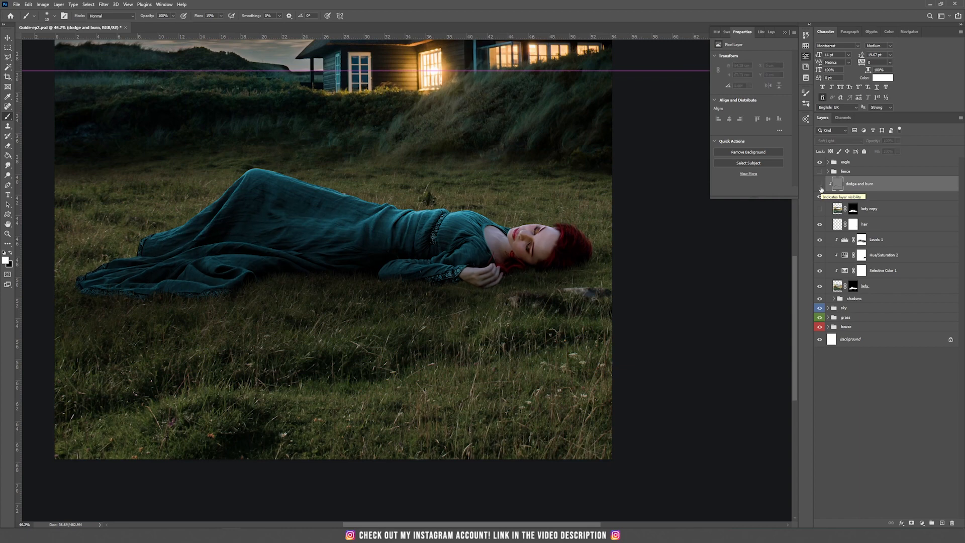
click(820, 186)
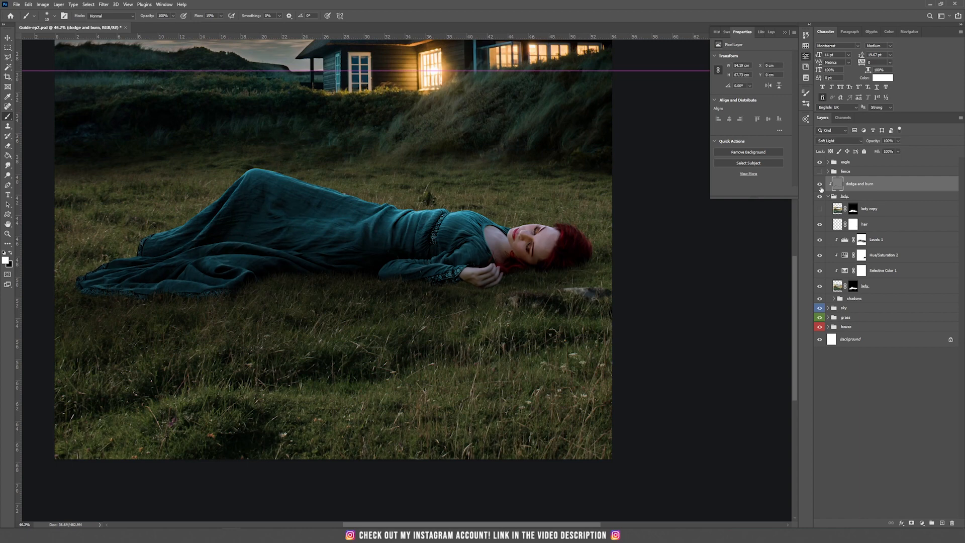
click(821, 187)
click(820, 187)
click(821, 187)
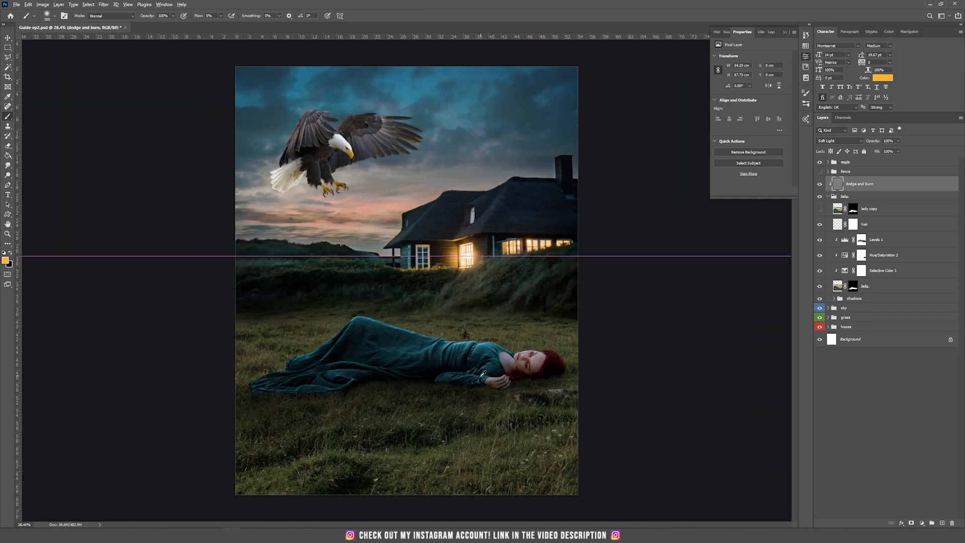
Sketch the window light's reach in orange on a new layer at 59% flow, from the house down to the lady.
scroll(478, 378, up, 3)
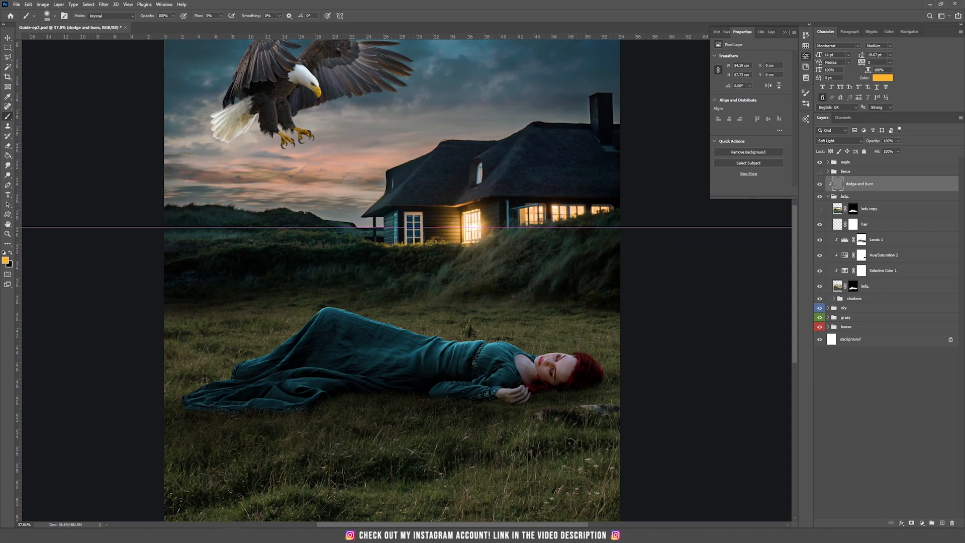
click(941, 524)
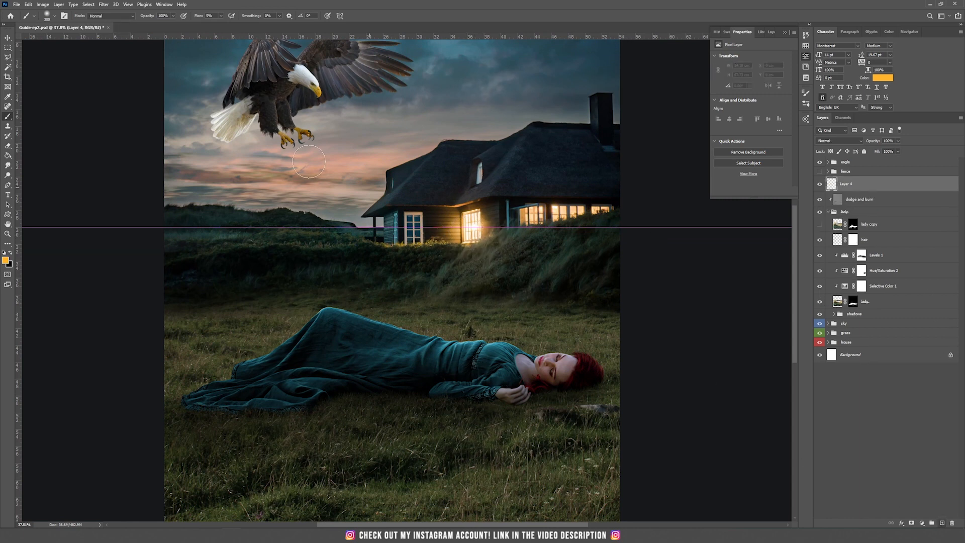
click(221, 16)
mouse_move(484, 229)
mouse_down()
mouse_move(342, 290)
mouse_move(498, 216)
mouse_move(565, 208)
mouse_move(620, 364)
mouse_up()
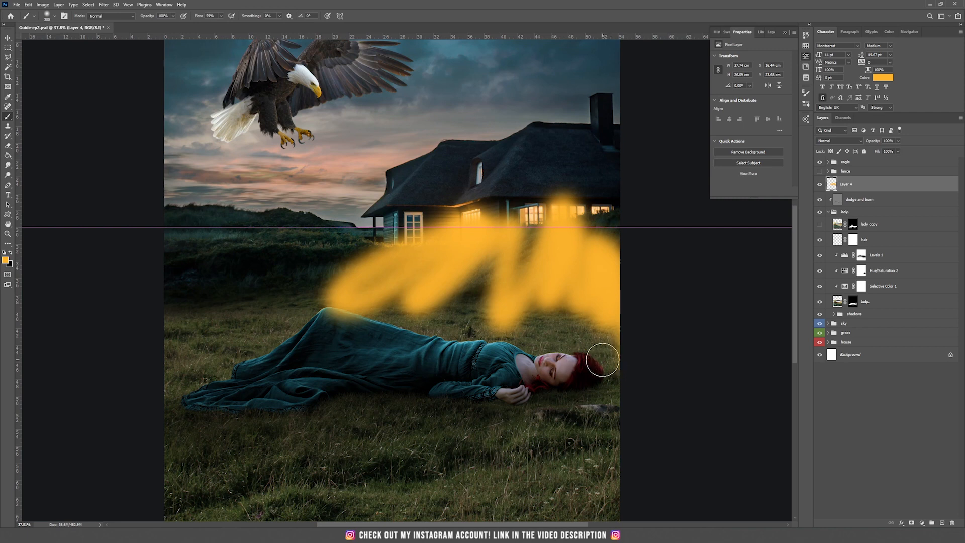
mouse_move(590, 359)
mouse_down()
mouse_move(342, 312)
mouse_move(314, 312)
mouse_move(238, 360)
mouse_up()
mouse_move(440, 392)
mouse_down()
mouse_move(521, 394)
mouse_move(510, 374)
mouse_move(600, 352)
mouse_move(625, 379)
mouse_up()
Mark the smaller lit patches on the dress and sleeve with a smaller orange brush, and delete the sketch layer.
key(bracketleft)
key(bracketleft)
key(bracketleft)
mouse_move(427, 350)
mouse_down()
mouse_move(368, 379)
mouse_move(288, 371)
mouse_up()
drag(254, 382, 240, 393)
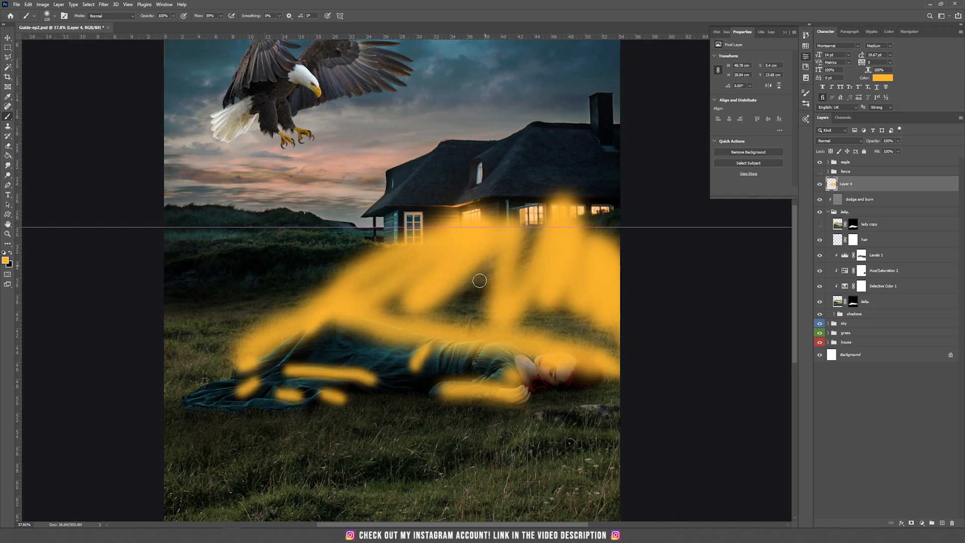
drag(390, 360, 395, 351)
key(Delete)
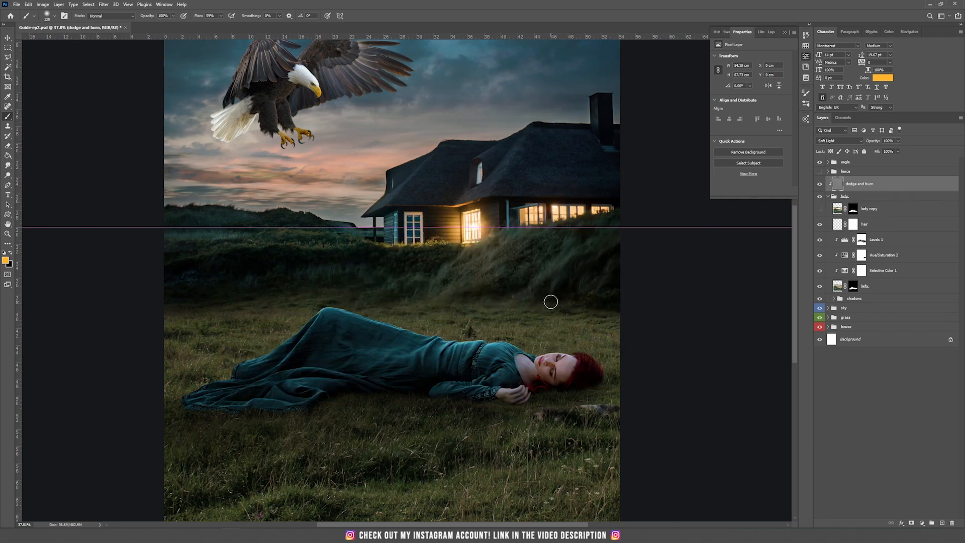
Create a layer named color base in Linear Dodge (Add) mode, filled with neutral black, and clip it to the lady.
click(58, 4)
mouse_move(75, 13)
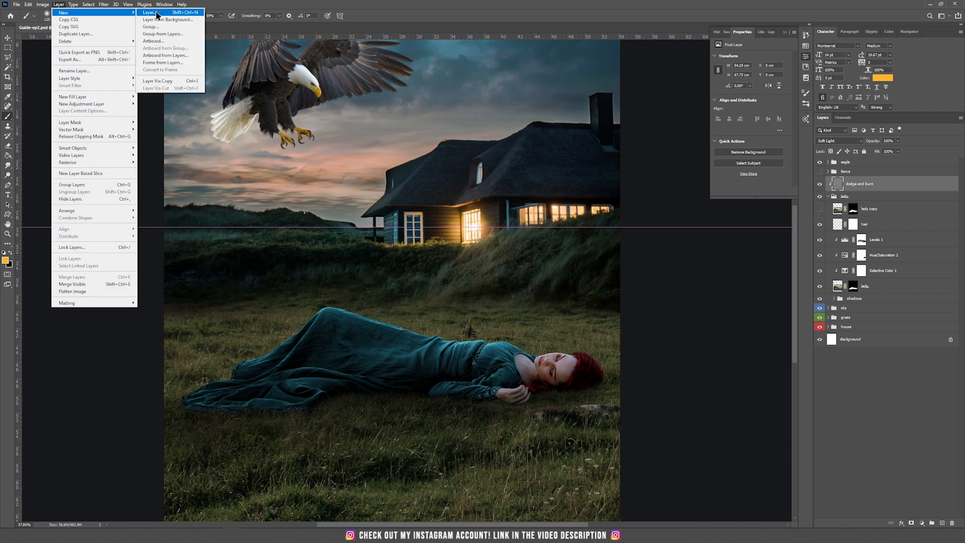
click(156, 13)
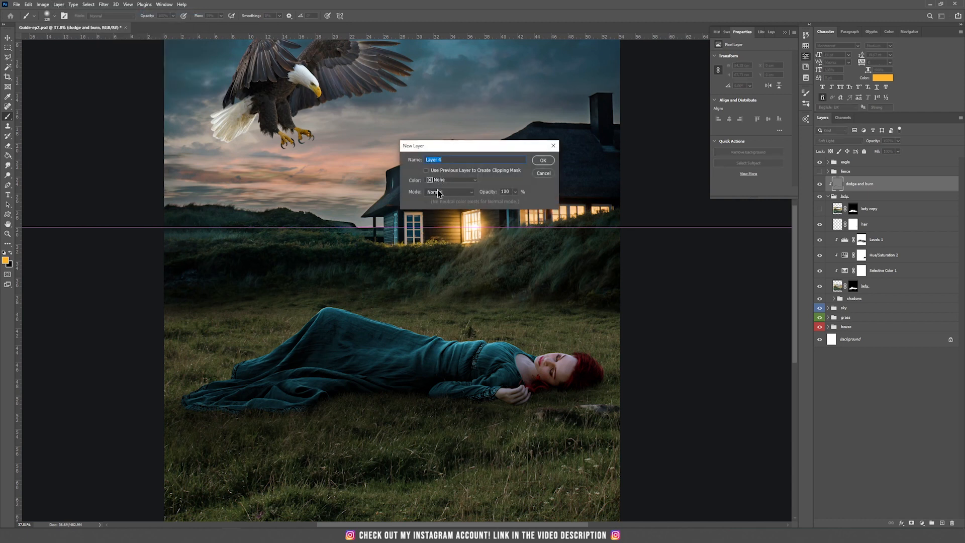
text(color base)
click(442, 192)
click(446, 276)
click(447, 202)
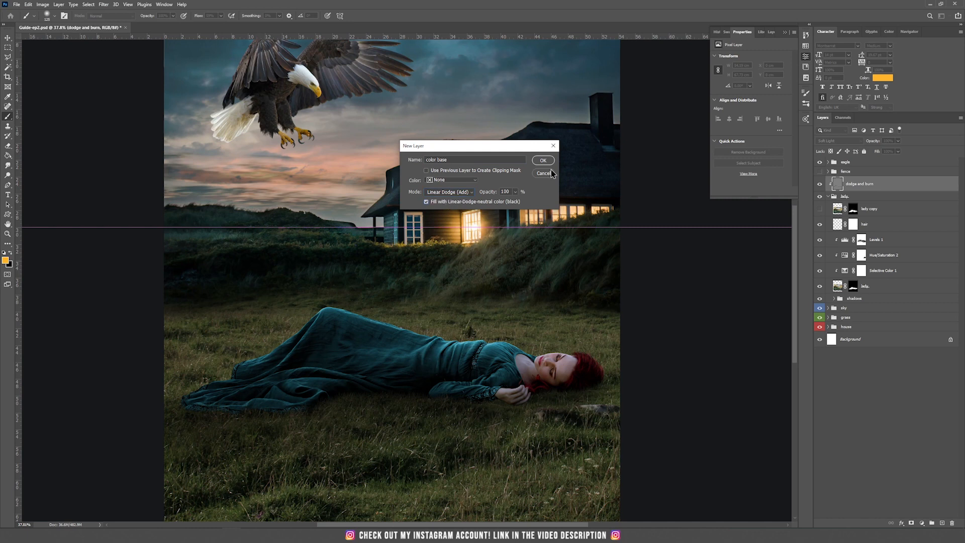
click(544, 160)
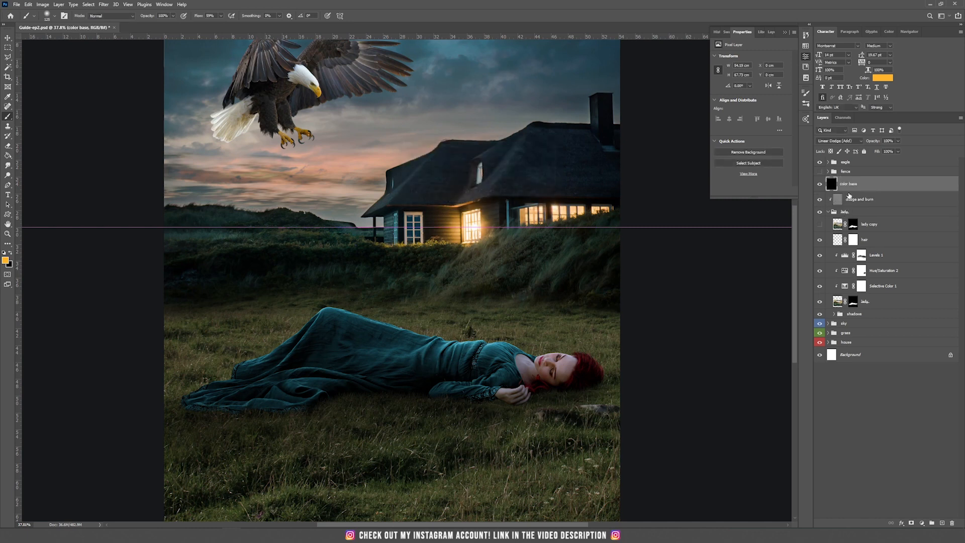
drag(849, 194, 845, 188)
alt+click(845, 188)
Set the brush flow to 4% and paint soft orange light over the hair, face and upper side of the dress.
text(4)
key(Return)
key(bracketright)
key(bracketright)
key(bracketright)
key(bracketright)
key(bracketright)
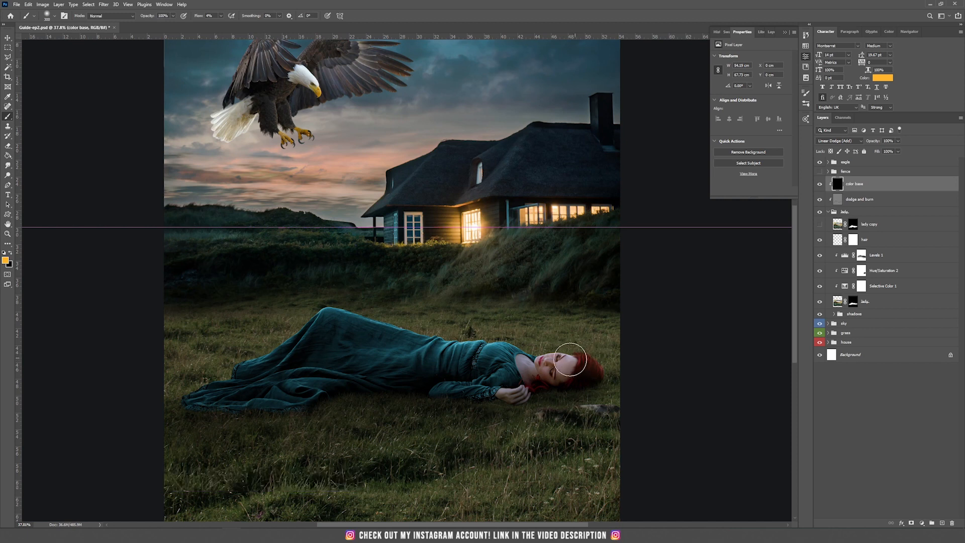
mouse_move(505, 341)
mouse_down()
mouse_move(460, 340)
mouse_move(328, 305)
mouse_move(298, 317)
mouse_move(399, 320)
mouse_move(382, 319)
mouse_move(613, 353)
mouse_move(334, 300)
mouse_move(256, 345)
mouse_move(340, 294)
mouse_up()
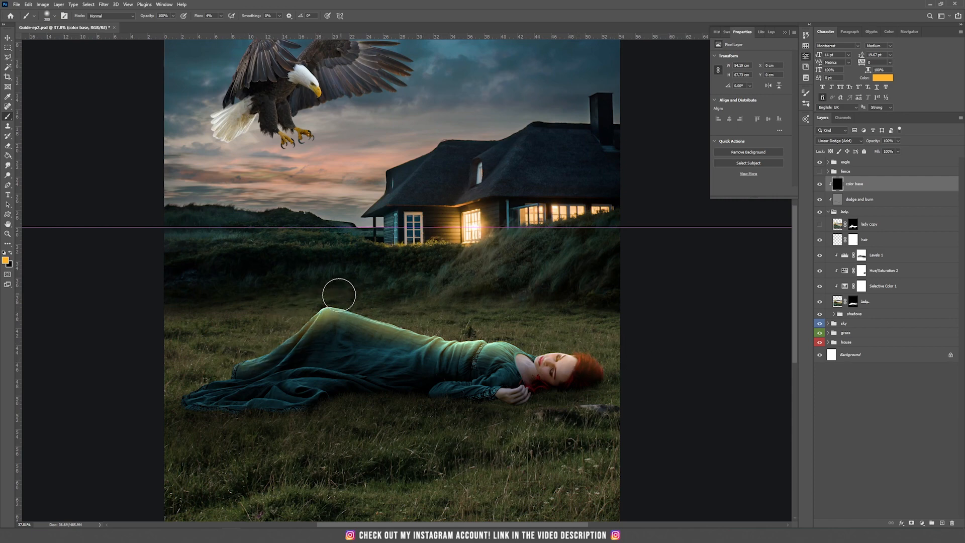
scroll(388, 370, up, 5)
mouse_move(274, 304)
mouse_down()
mouse_move(317, 252)
mouse_move(474, 296)
mouse_move(724, 343)
mouse_move(594, 404)
mouse_move(494, 398)
mouse_move(543, 396)
mouse_move(462, 410)
mouse_move(483, 395)
mouse_move(635, 399)
mouse_move(590, 387)
mouse_move(580, 361)
mouse_move(499, 362)
mouse_move(458, 345)
mouse_move(386, 373)
mouse_move(368, 391)
mouse_move(273, 367)
mouse_move(292, 381)
mouse_move(231, 371)
mouse_move(266, 414)
mouse_move(240, 420)
mouse_move(202, 411)
mouse_move(155, 416)
mouse_move(193, 392)
mouse_move(111, 410)
mouse_move(117, 397)
mouse_move(78, 412)
mouse_move(194, 379)
mouse_move(301, 285)
mouse_move(357, 329)
mouse_move(424, 340)
mouse_move(406, 332)
mouse_move(335, 375)
mouse_move(581, 322)
mouse_up()
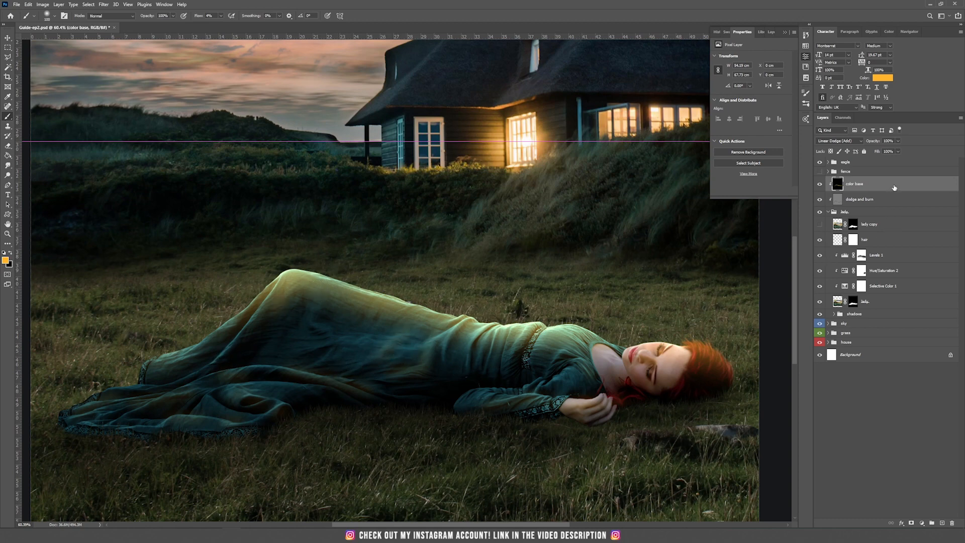
Fade the color base layer out of the dark tones by splitting the black Blend If slider of the underlying layer.
double_click(895, 188)
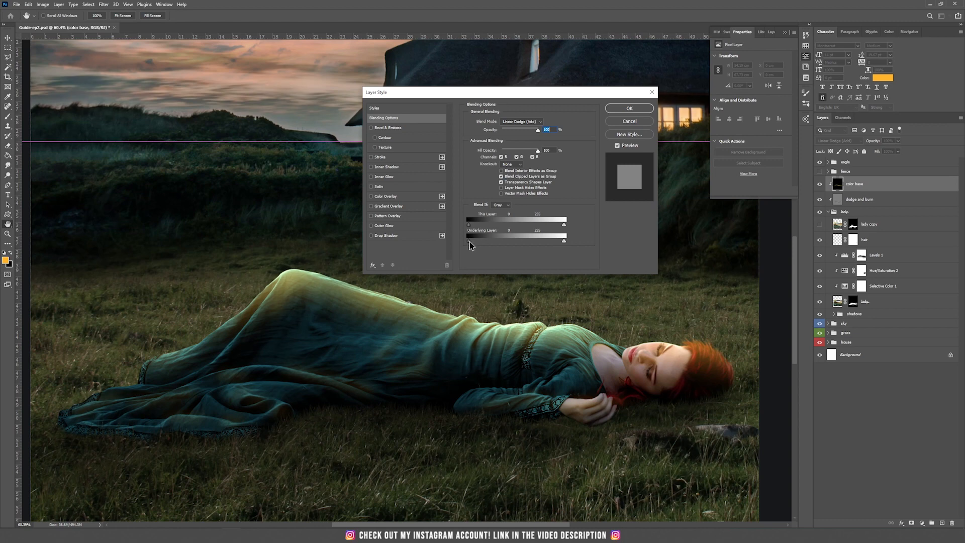
key(alt)
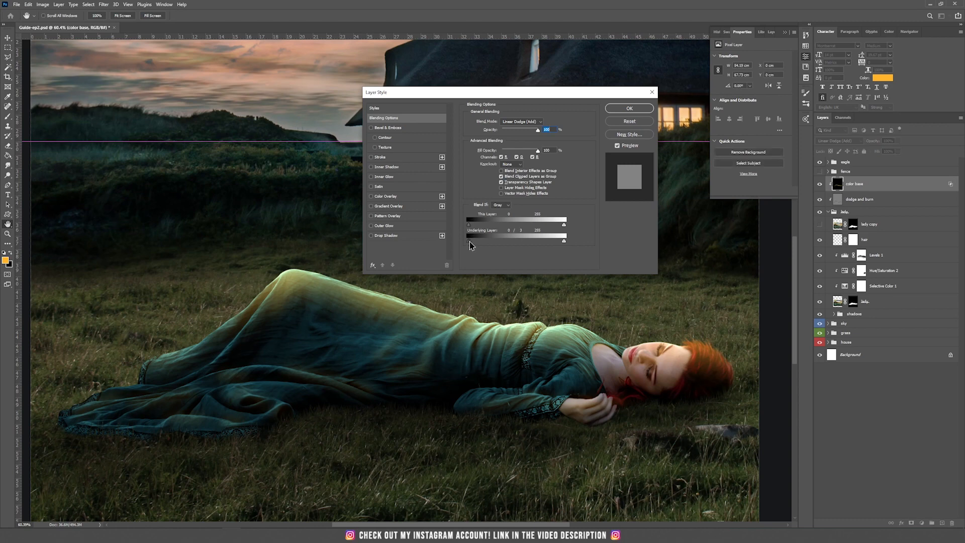
drag(470, 245, 530, 249)
click(628, 108)
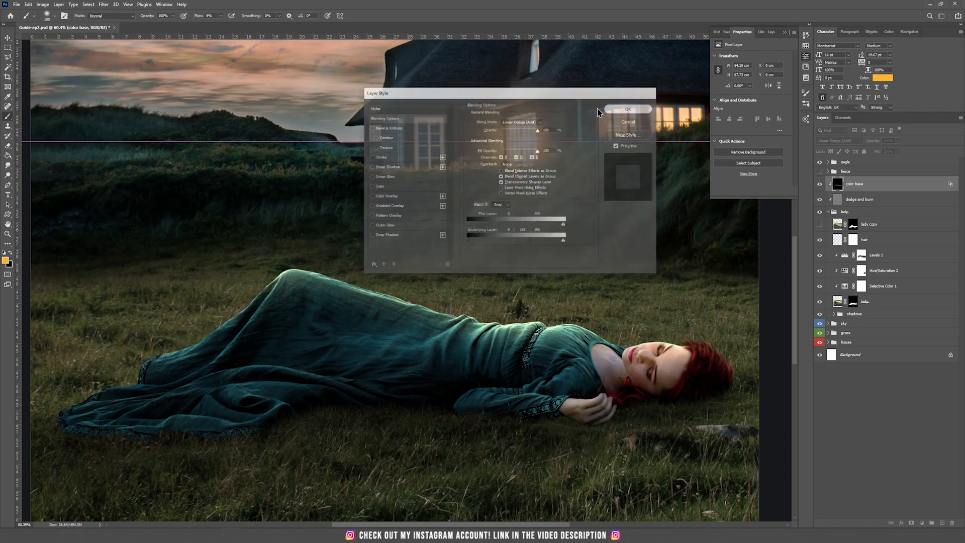
Enlarge the brush and paint more orange light on the skirt's trailing fabric, the raised knee and the midsection.
key(b)
key(bracketright)
key(bracketright)
key(bracketright)
key(bracketright)
key(bracketright)
mouse_move(243, 389)
mouse_down()
mouse_move(217, 384)
mouse_move(318, 389)
mouse_move(236, 383)
mouse_move(191, 408)
mouse_move(246, 381)
mouse_move(196, 391)
mouse_up()
mouse_move(298, 280)
mouse_down()
mouse_move(264, 301)
mouse_move(317, 272)
mouse_move(302, 296)
mouse_up()
mouse_move(417, 376)
mouse_down()
mouse_move(437, 345)
mouse_move(460, 336)
mouse_up()
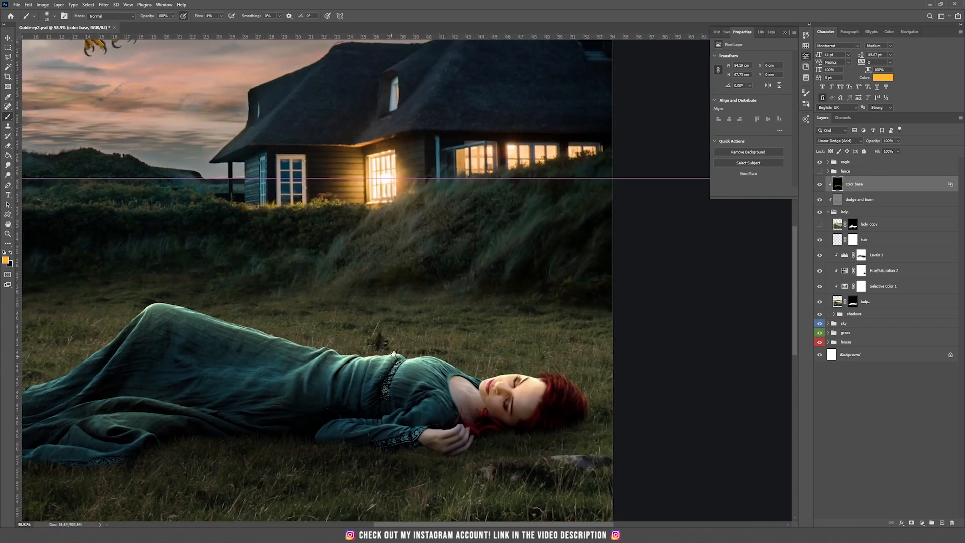
Create another Linear Dodge (Add) layer filled with neutral black and clip it above the color base layer.
drag(398, 345, 437, 326)
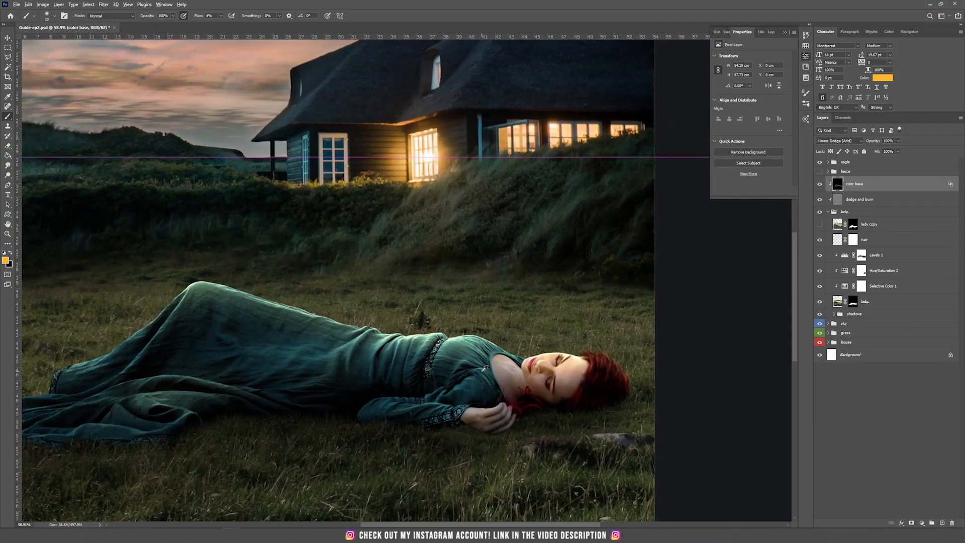
scroll(484, 368, up, 5)
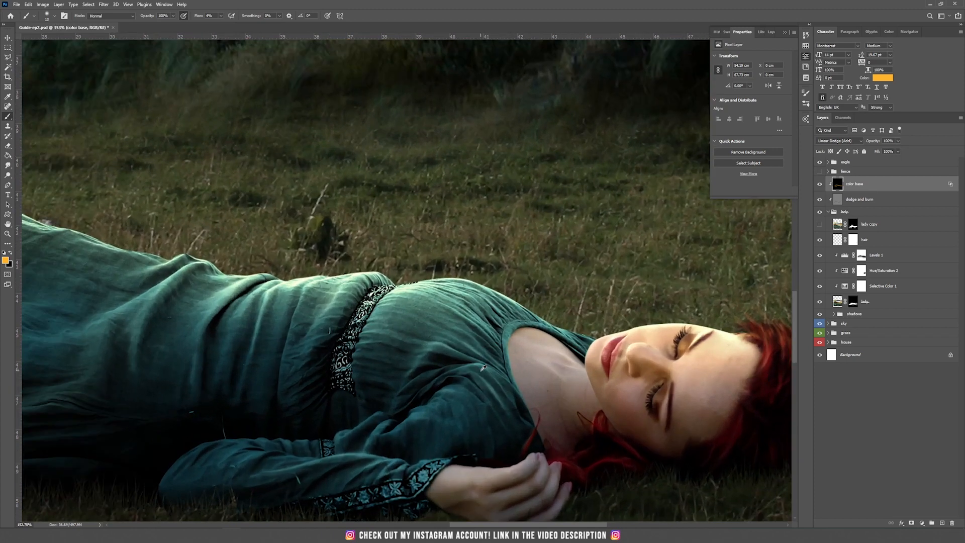
drag(509, 294, 428, 273)
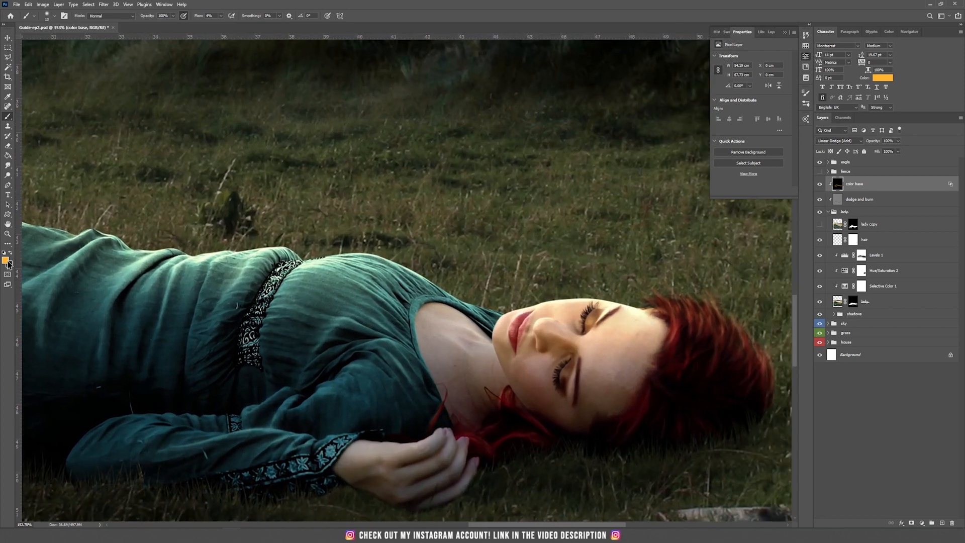
click(59, 5)
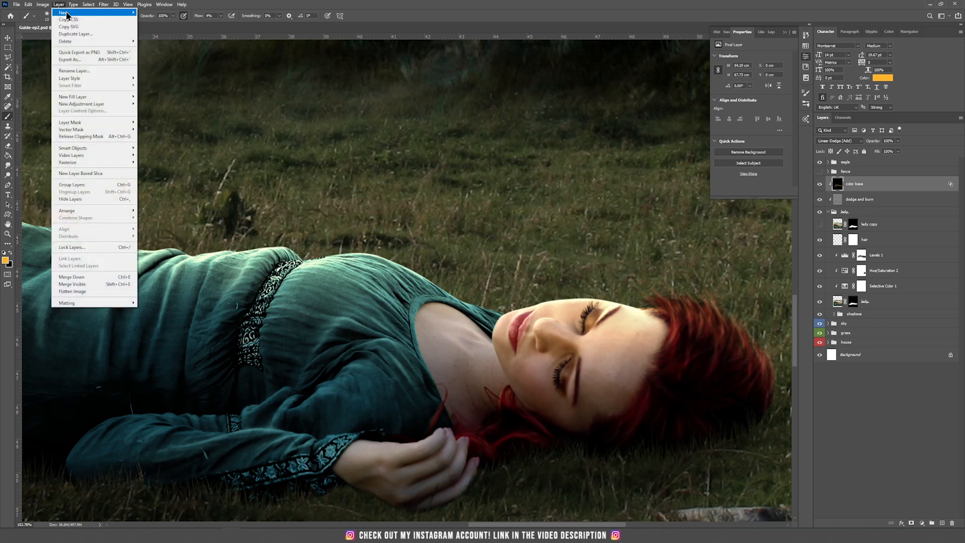
click(182, 13)
click(449, 192)
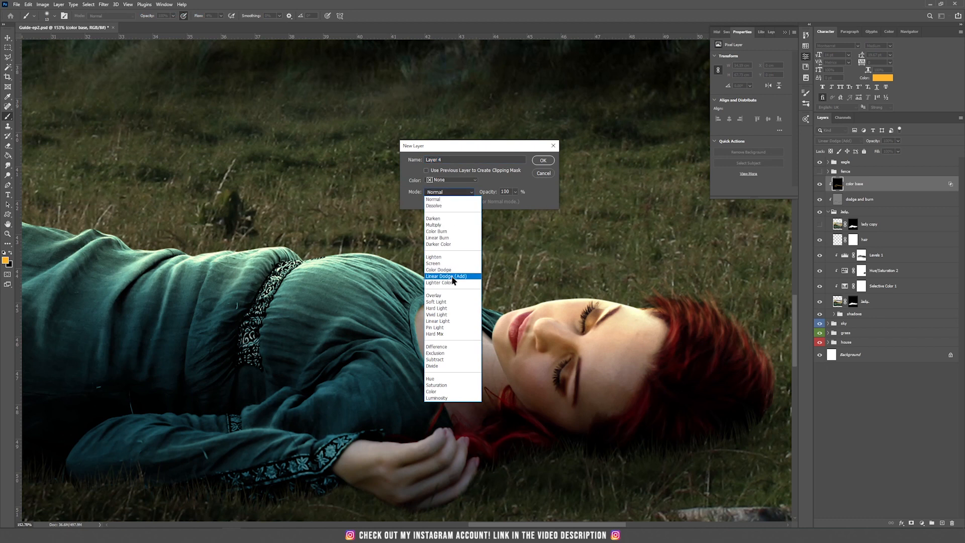
click(445, 274)
click(446, 201)
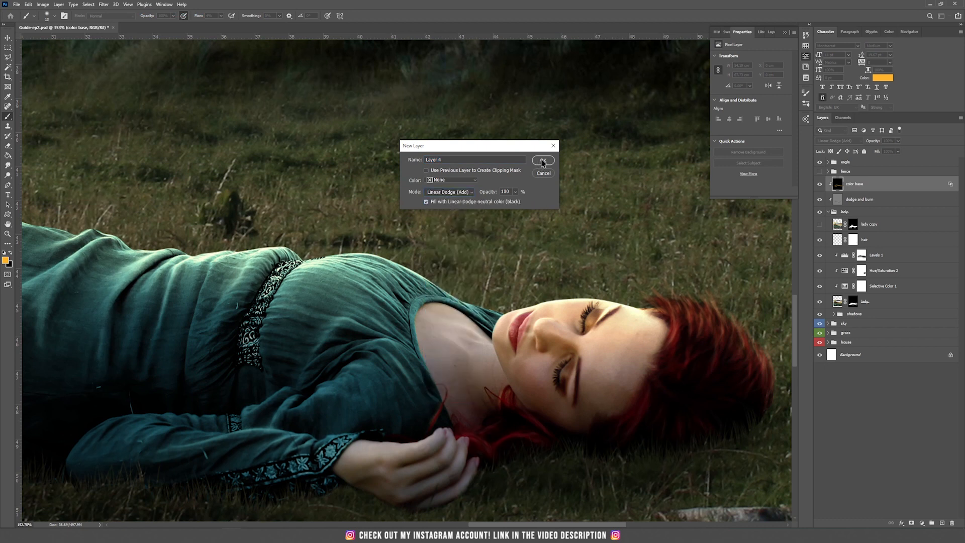
click(542, 161)
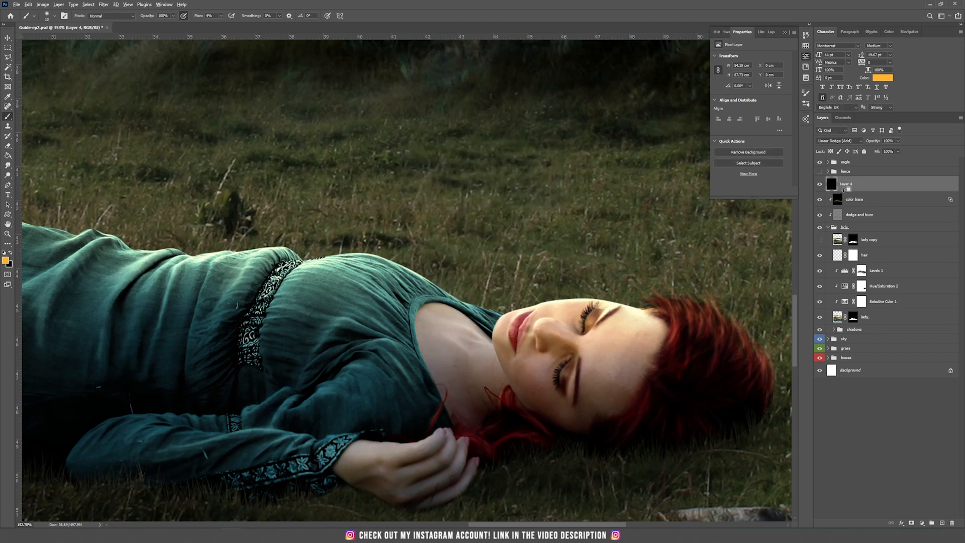
alt+click(843, 188)
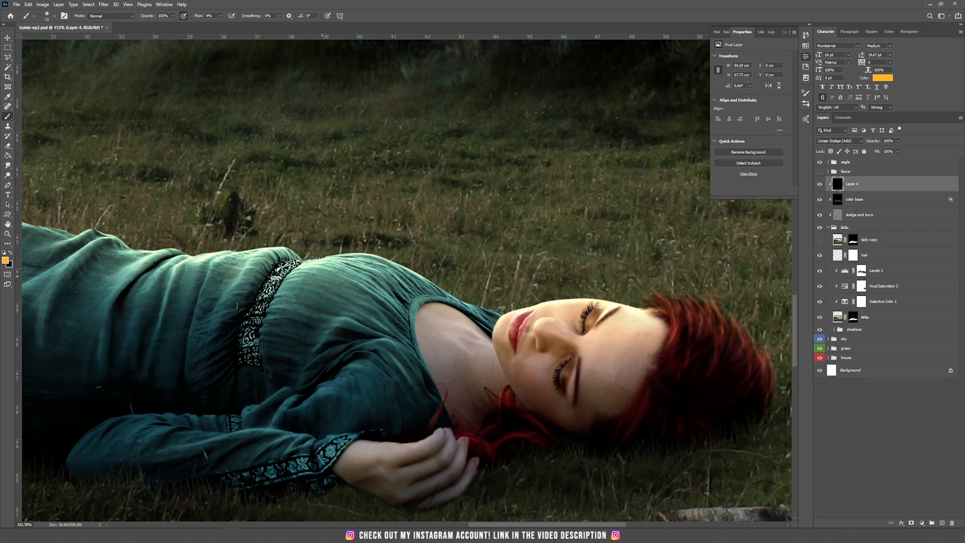
Paint narrow streaks of orange light along the raised dress folds around the lady's hip and midsection.
drag(324, 301, 472, 280)
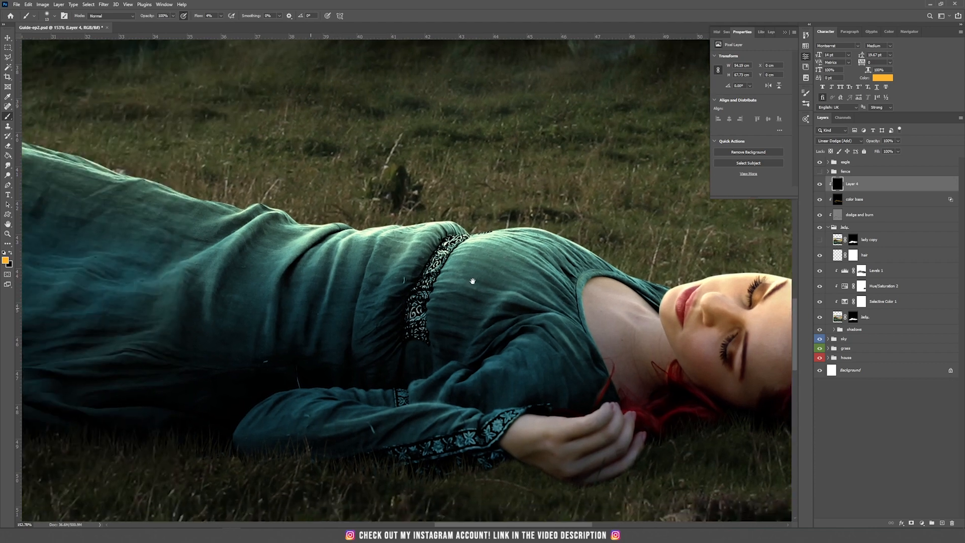
drag(323, 286, 397, 300)
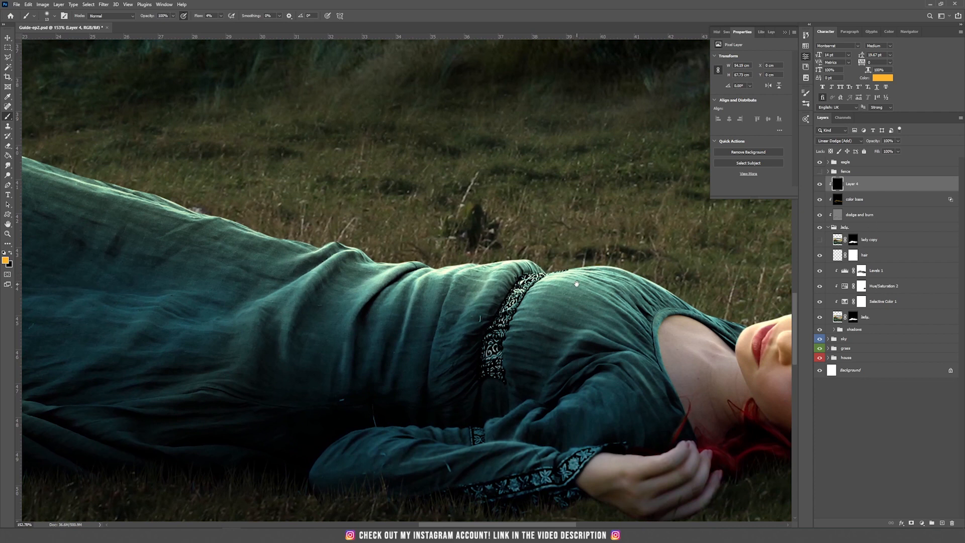
drag(576, 284, 396, 249)
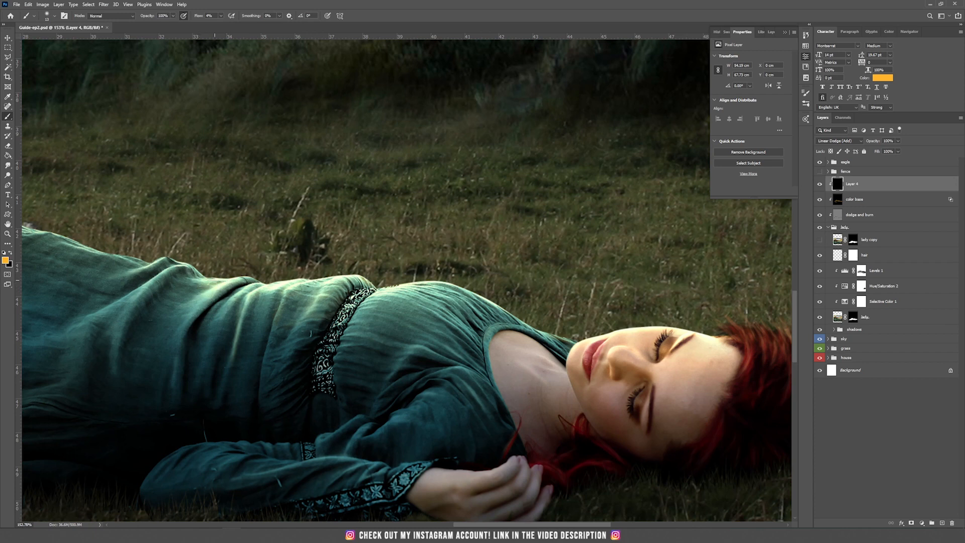
mouse_move(157, 280)
mouse_down()
mouse_move(140, 304)
mouse_move(142, 288)
mouse_move(126, 328)
mouse_move(153, 281)
mouse_move(111, 310)
mouse_up()
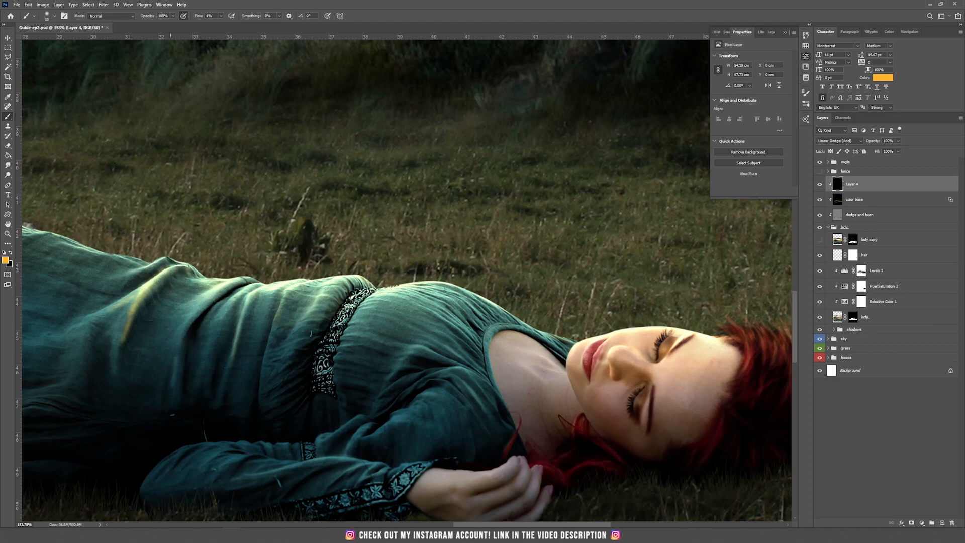
drag(170, 270, 187, 268)
drag(177, 262, 316, 274)
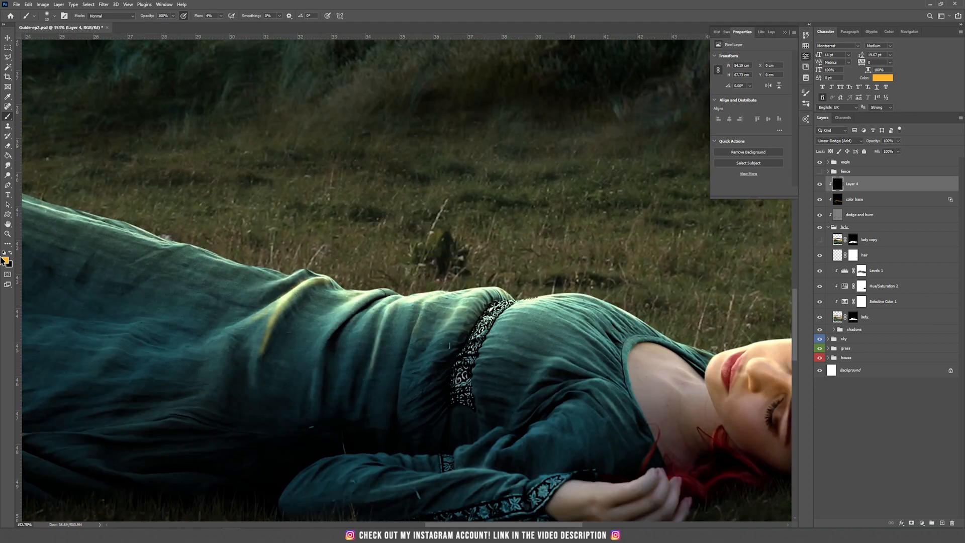
Swap the foreground to black and paint out the excess orange on the bright hip fold with a larger brush.
click(10, 254)
mouse_move(271, 326)
mouse_down()
mouse_move(262, 350)
mouse_move(252, 349)
mouse_move(262, 347)
mouse_up()
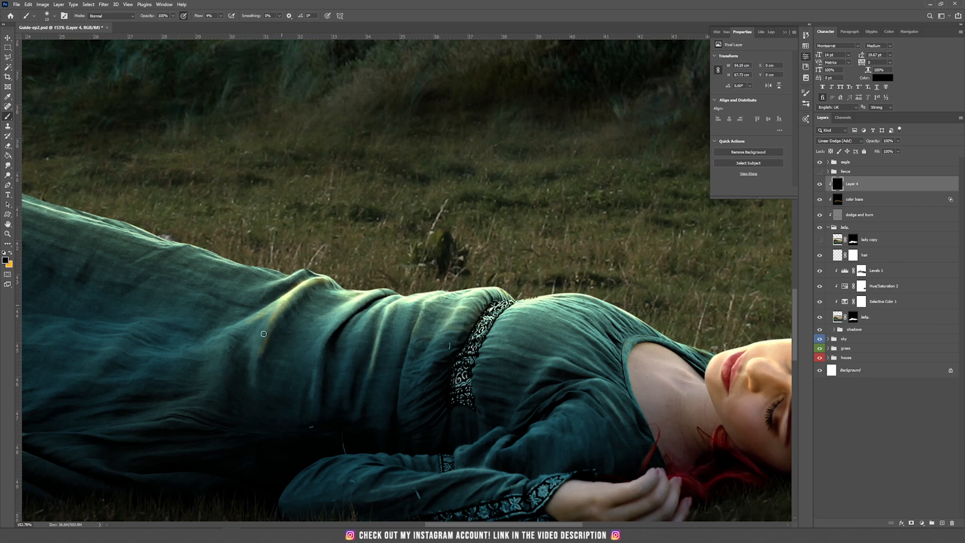
drag(277, 321, 262, 343)
mouse_move(295, 321)
mouse_down()
mouse_move(312, 322)
mouse_move(267, 308)
mouse_move(233, 336)
mouse_move(252, 336)
mouse_up()
mouse_move(300, 296)
mouse_down()
mouse_move(266, 320)
mouse_move(317, 302)
mouse_move(315, 270)
mouse_move(318, 301)
mouse_move(284, 291)
mouse_move(295, 270)
mouse_move(287, 331)
mouse_move(415, 300)
mouse_up()
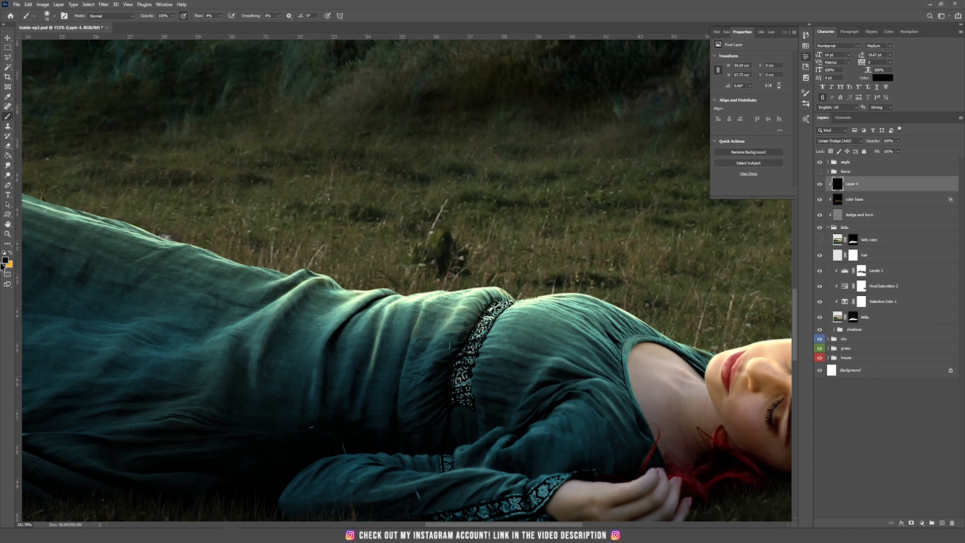
Restore orange as the foreground and lightly paint the hip fold, the neckline edge and the sleeve folds.
drag(299, 293, 278, 295)
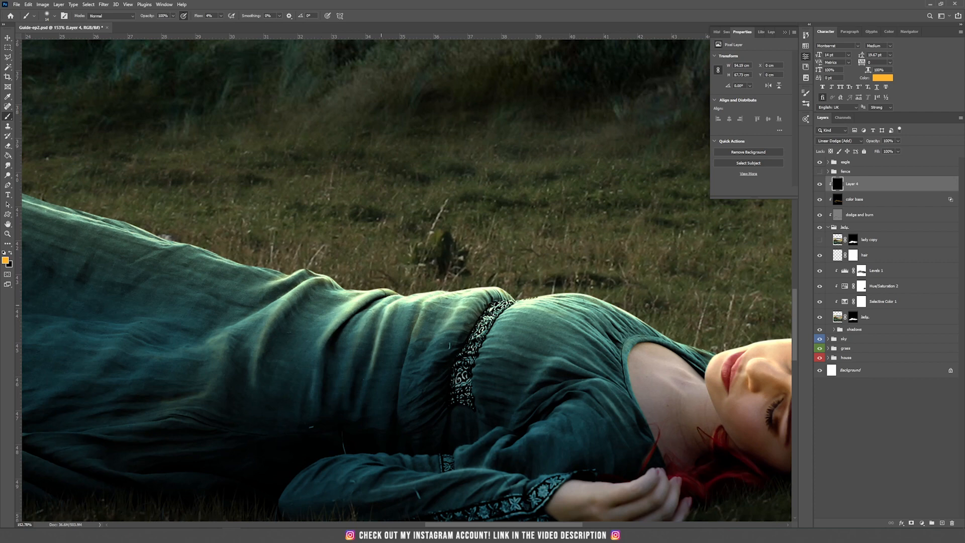
drag(486, 372, 390, 242)
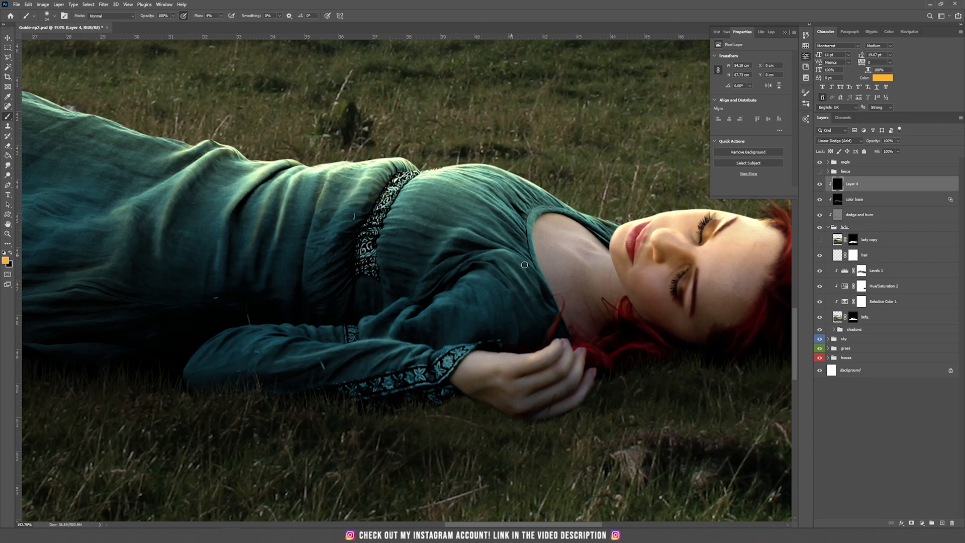
mouse_move(527, 277)
mouse_down()
mouse_move(506, 264)
mouse_move(518, 244)
mouse_up()
drag(460, 300, 432, 307)
drag(300, 340, 263, 357)
drag(155, 212, 372, 257)
Paint thin orange highlights along the midsection folds and down the creases of the skirt.
mouse_move(400, 171)
mouse_down()
mouse_move(660, 246)
mouse_move(569, 289)
mouse_up()
drag(357, 158, 493, 202)
drag(276, 137, 376, 165)
drag(525, 204, 465, 221)
drag(598, 230, 568, 256)
mouse_move(306, 138)
mouse_down()
mouse_move(176, 121)
mouse_move(108, 227)
mouse_up()
drag(397, 349, 334, 384)
drag(206, 227, 475, 286)
drag(321, 286, 267, 331)
drag(291, 314, 423, 205)
drag(383, 278, 259, 413)
mouse_move(305, 448)
mouse_down()
mouse_move(392, 412)
mouse_move(603, 460)
mouse_up()
Paint orange highlights on the folds of the trailing skirt fabric toward the patterned hem.
drag(273, 322, 103, 405)
drag(153, 409, 235, 386)
drag(250, 348, 317, 297)
drag(325, 368, 472, 221)
drag(542, 352, 482, 371)
drag(523, 364, 613, 379)
mouse_move(470, 320)
mouse_down()
mouse_move(496, 341)
mouse_move(623, 321)
mouse_up()
mouse_move(363, 395)
mouse_down()
mouse_move(339, 395)
mouse_move(392, 399)
mouse_up()
drag(423, 368, 446, 385)
drag(313, 403, 510, 346)
drag(315, 362, 290, 357)
drag(383, 270, 432, 266)
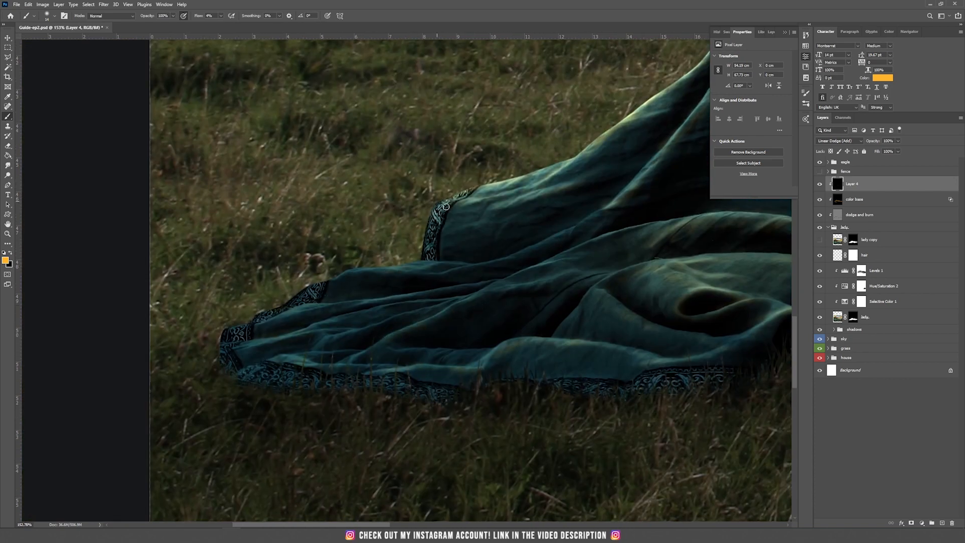
Paint orange light on the neckline, the upper side of the face and the hair strands.
drag(628, 201, 241, 221)
drag(614, 177, 231, 194)
drag(482, 221, 240, 232)
drag(431, 312, 464, 288)
mouse_move(510, 159)
mouse_down()
mouse_move(578, 181)
mouse_move(456, 230)
mouse_up()
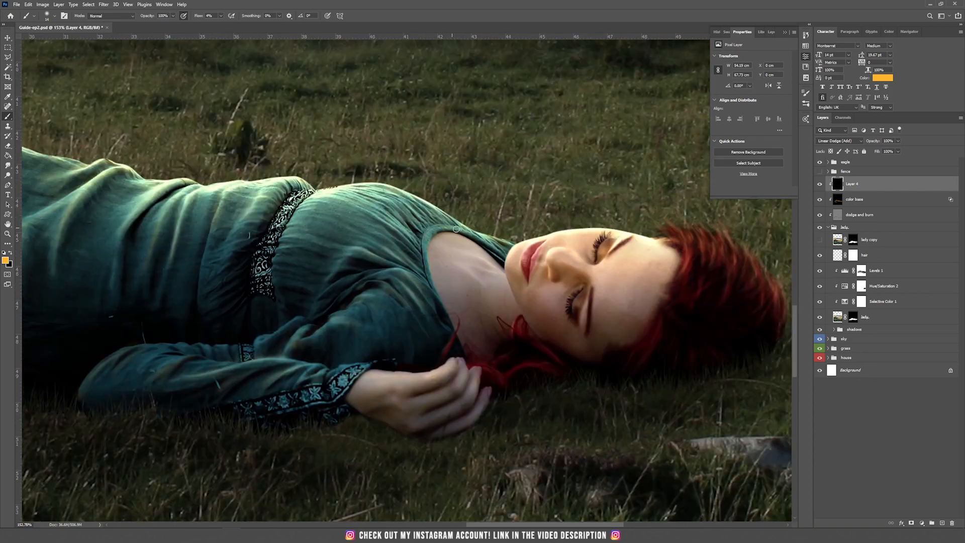
drag(583, 235, 462, 223)
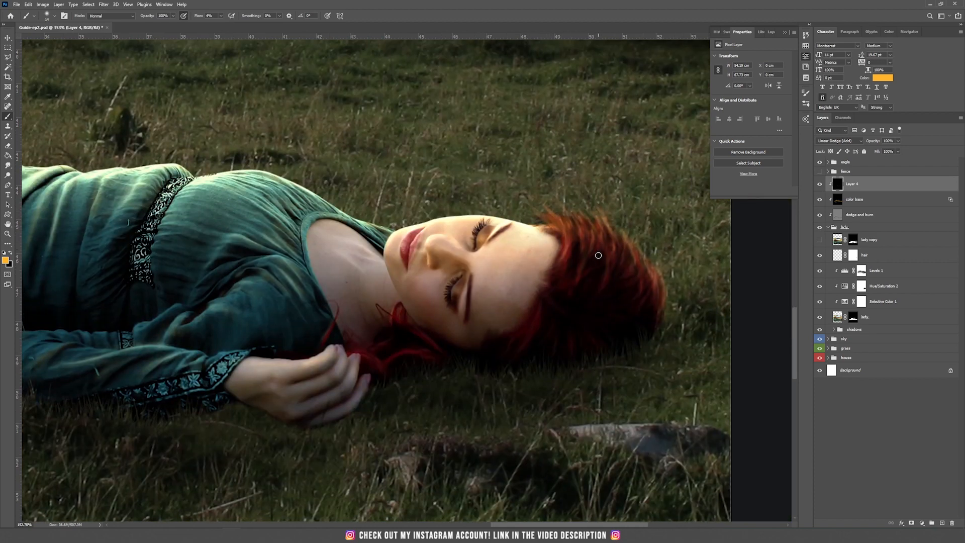
drag(598, 256, 605, 284)
drag(456, 246, 431, 242)
mouse_move(547, 232)
mouse_down()
mouse_move(552, 257)
mouse_move(604, 223)
mouse_up()
alt+right_click(553, 268)
Resize the brush and paint broader orange light over the dress and the upper edge of the skirt.
drag(202, 241, 201, 250)
drag(243, 182, 137, 211)
drag(136, 211, 373, 184)
drag(249, 153, 196, 193)
drag(365, 171, 591, 194)
drag(336, 252, 510, 342)
mouse_move(151, 166)
mouse_down()
mouse_move(183, 151)
mouse_move(267, 194)
mouse_up()
drag(588, 259, 272, 251)
alt+right_click(565, 252)
scroll(411, 212, down, 5)
scroll(374, 223, up, 5)
Swap to black and, with a large soft brush, paint out the excess orange on the shaded parts of the skirt.
key(x)
alt+right_click(281, 306)
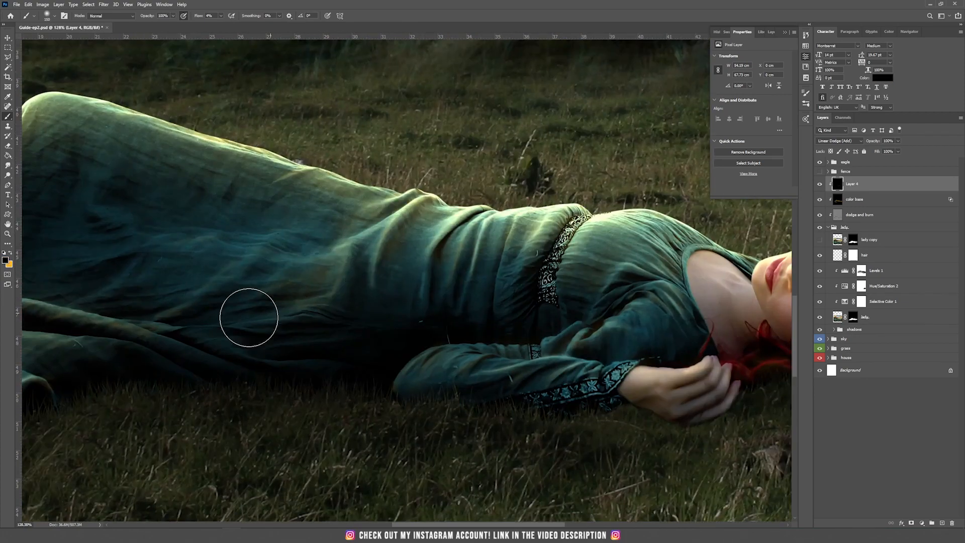
drag(547, 342, 304, 365)
drag(125, 274, 590, 248)
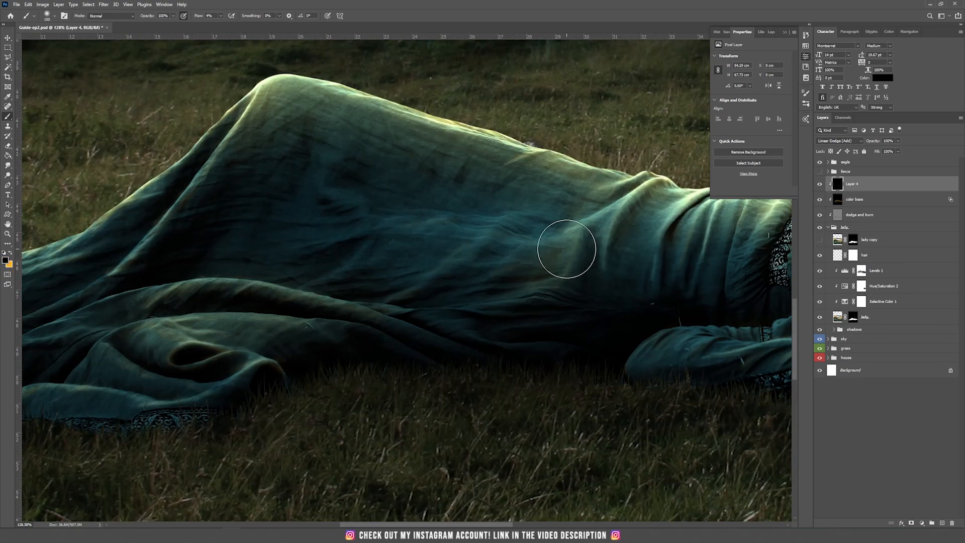
drag(66, 246, 405, 208)
drag(598, 277, 274, 332)
drag(591, 254, 267, 310)
scroll(297, 340, down, 5)
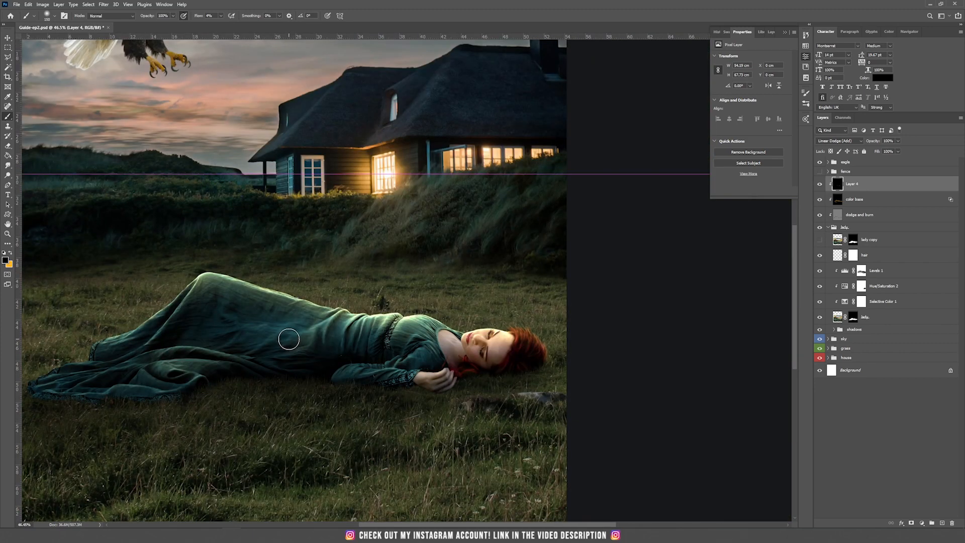
scroll(288, 339, up, 5)
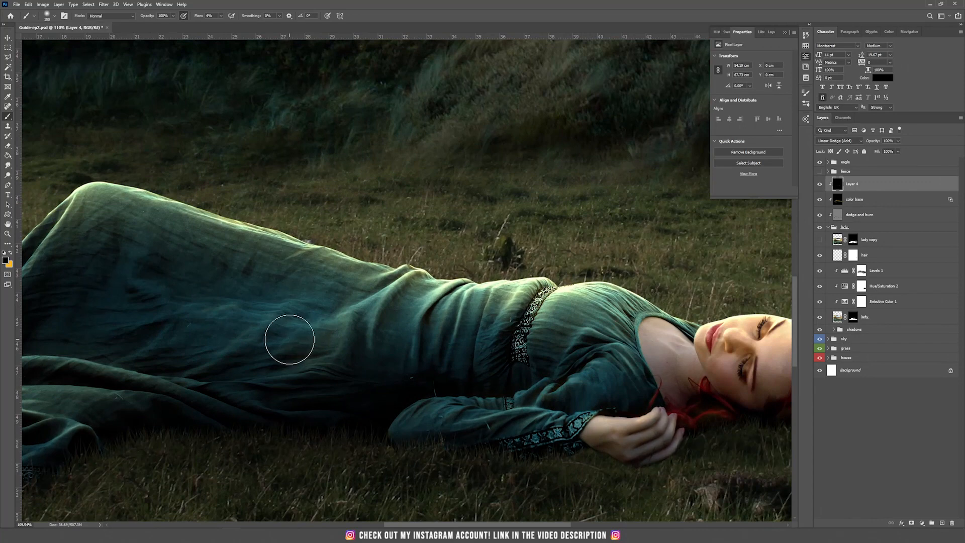
drag(289, 339, 188, 376)
Create a new Linear Dodge (Add) layer filled with neutral black and clip it above Layer 4.
click(63, 4)
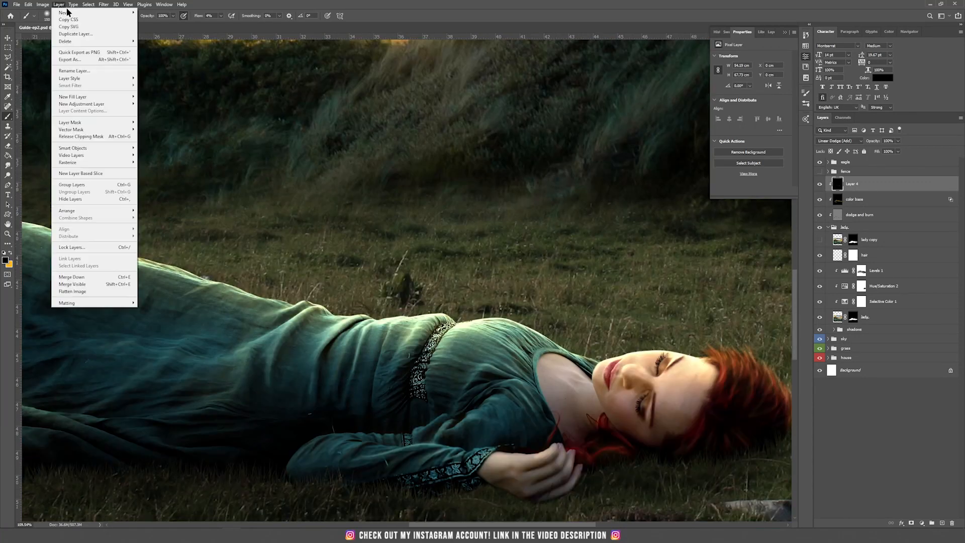
mouse_move(113, 13)
click(150, 12)
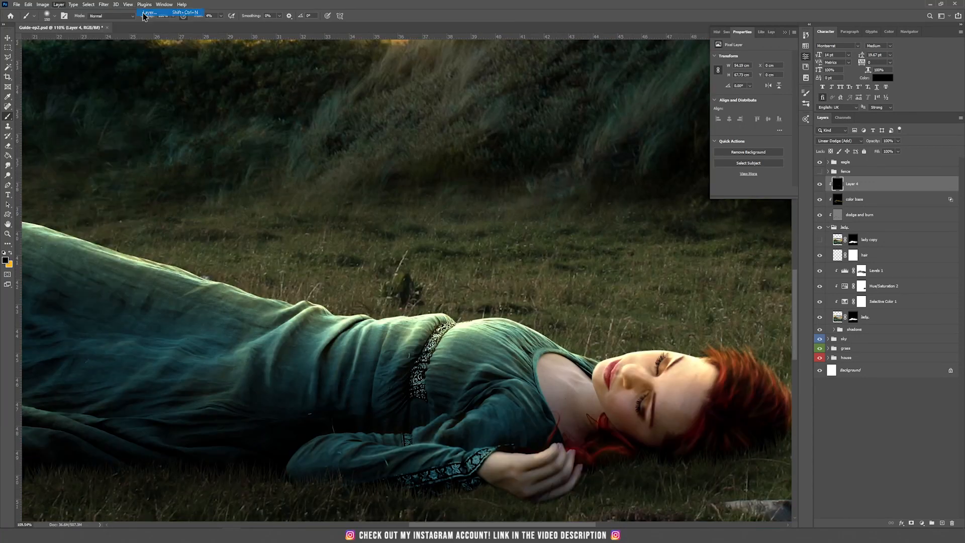
click(435, 196)
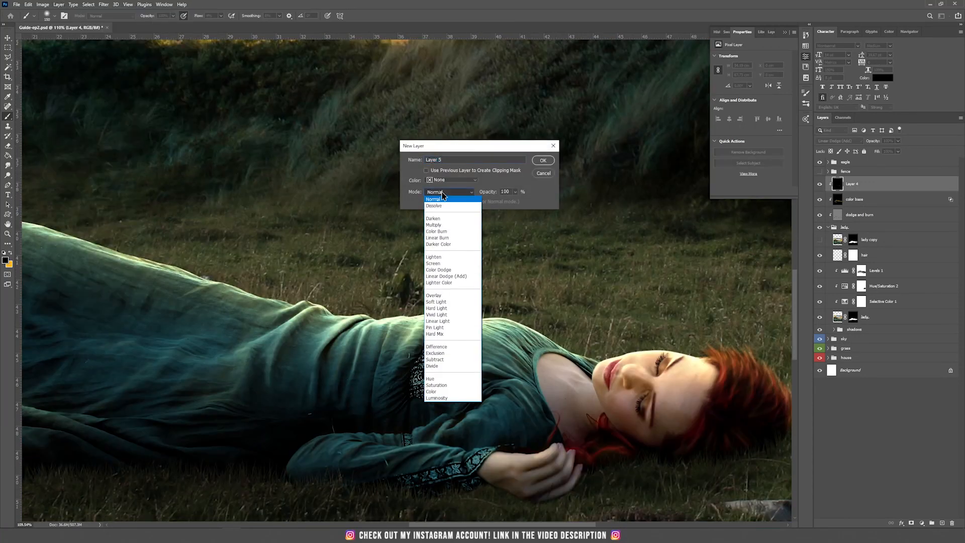
click(451, 280)
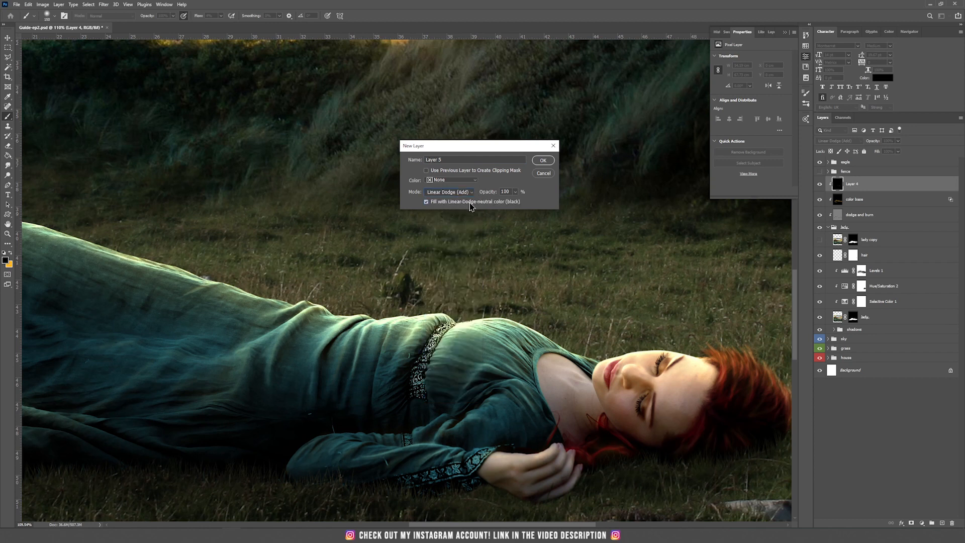
click(543, 161)
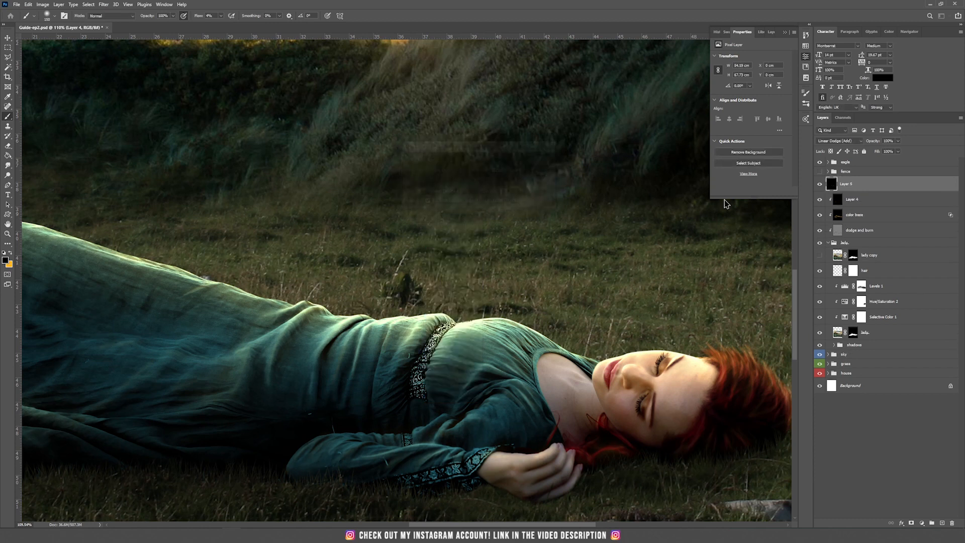
alt+click(853, 189)
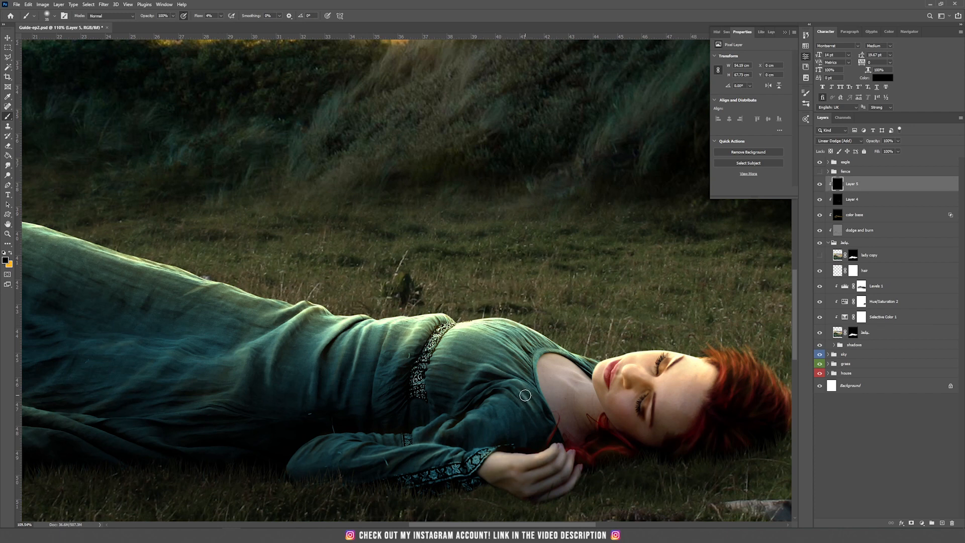
Set the foreground color to pure white (RGB 255, 255, 255).
click(6, 261)
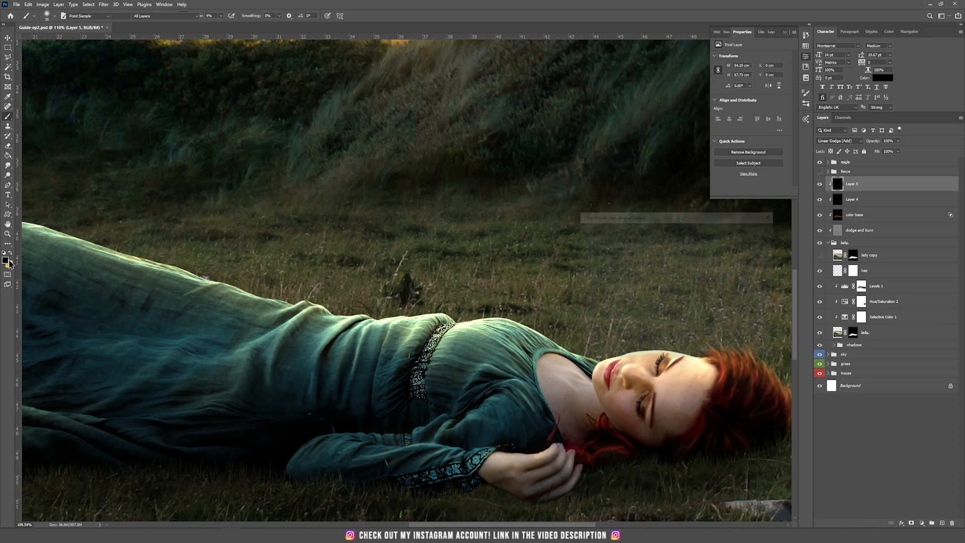
click(743, 244)
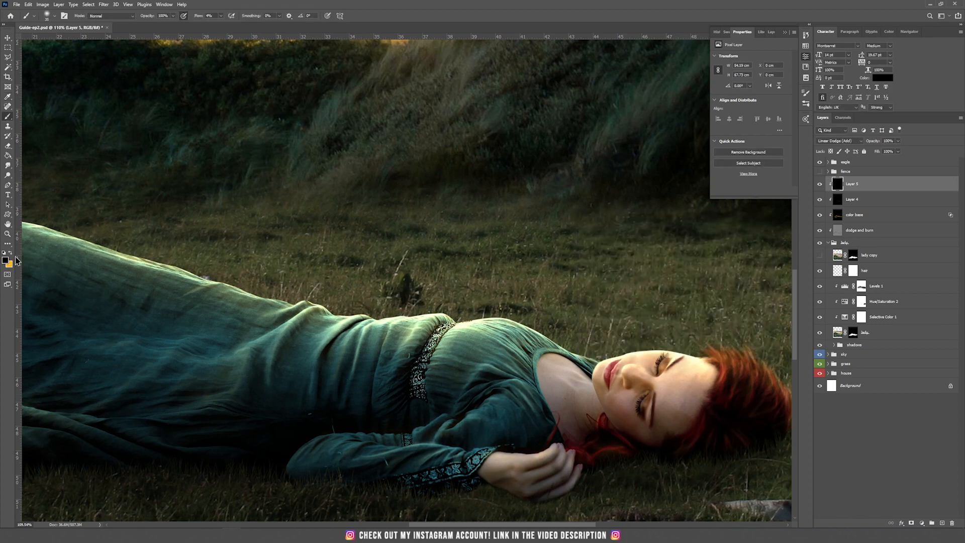
click(6, 260)
click(581, 234)
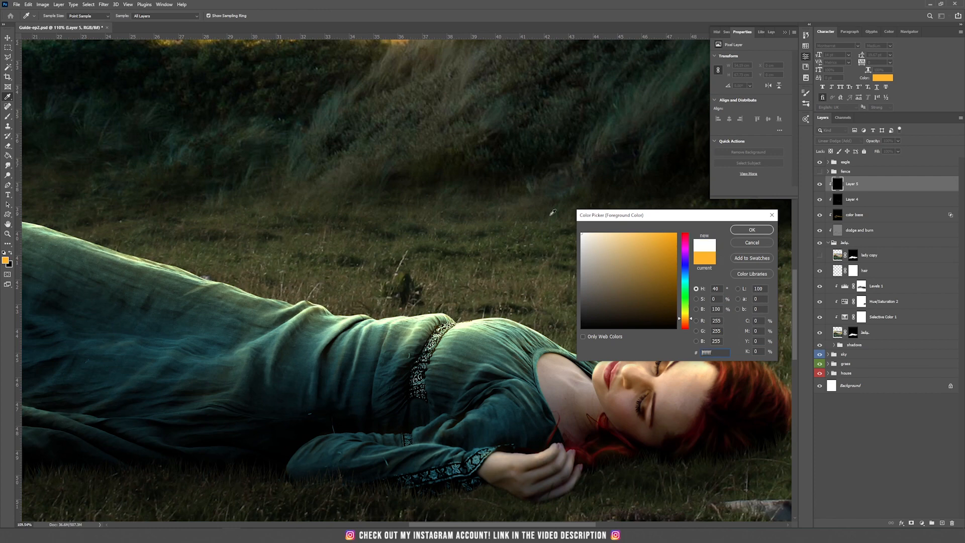
click(755, 231)
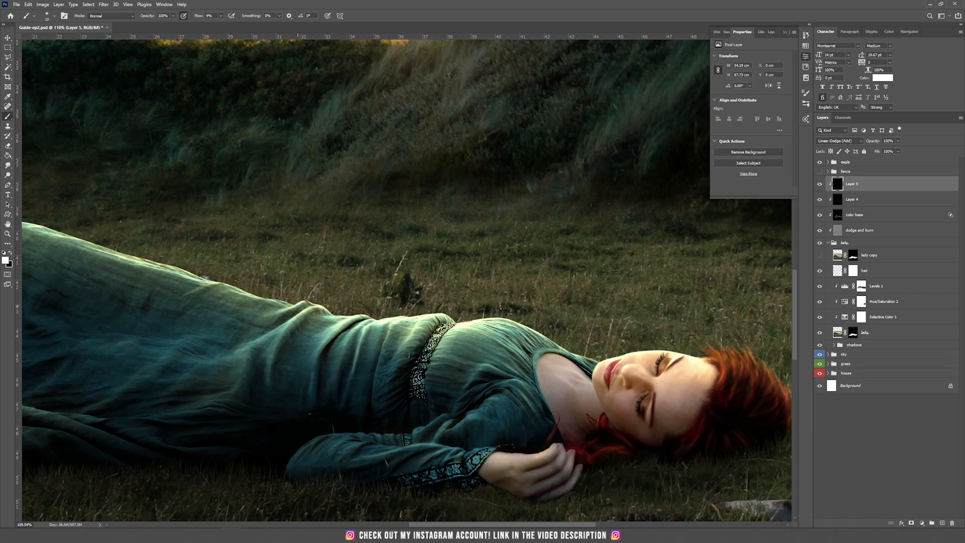
Set the brush flow to 2% and paint faint white highlights on the hair strands.
drag(603, 354, 150, 314)
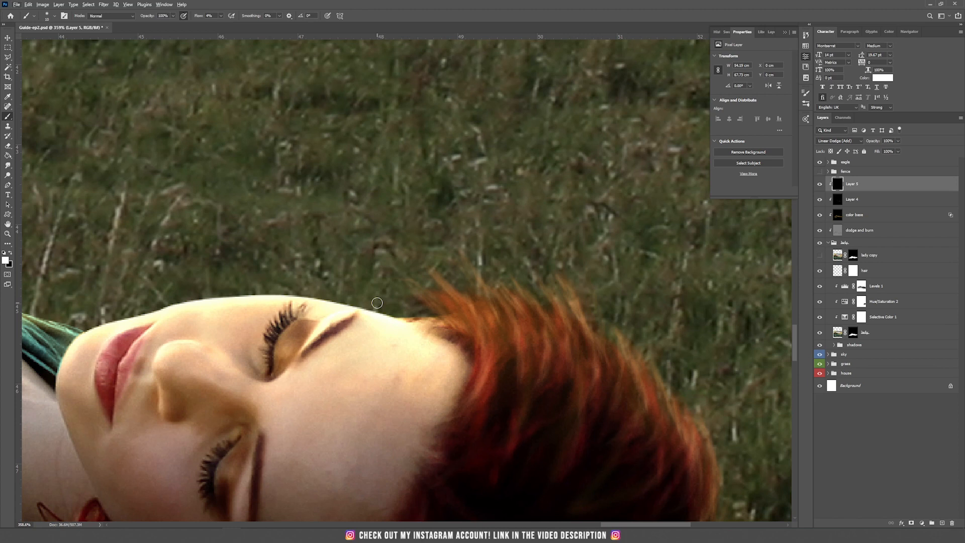
click(221, 16)
click(249, 2)
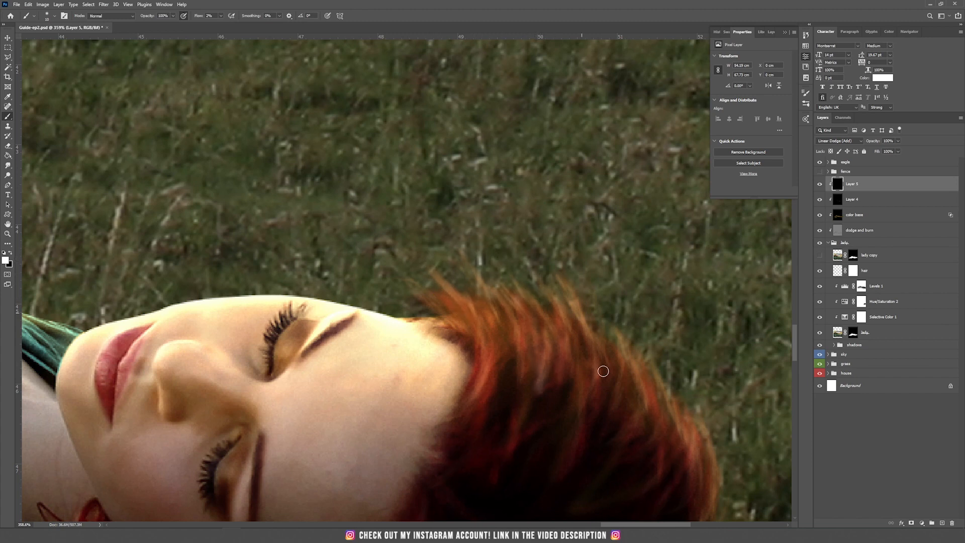
drag(704, 410, 716, 494)
Shrink the brush to a fine tip and paint white highlights on the nose and beside the lower eyebrow.
key(bracketleft)
key(bracketleft)
key(bracketleft)
key(bracketleft)
key(bracketleft)
key(bracketleft)
key(bracketleft)
drag(158, 370, 162, 404)
drag(243, 498, 251, 452)
Paint a fine white rim light along the dress's shoulder edge and raise the brush flow to 4%.
drag(254, 381, 422, 329)
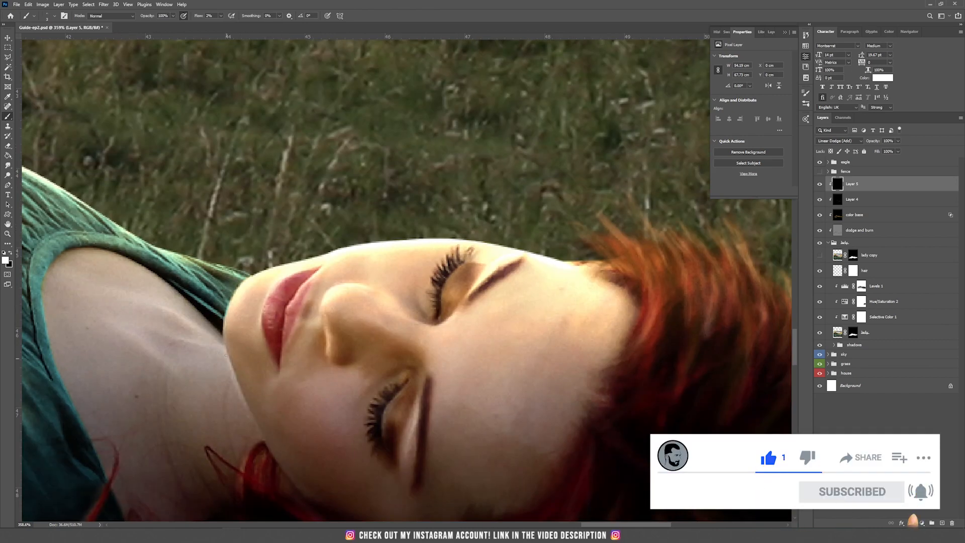
drag(149, 355, 259, 327)
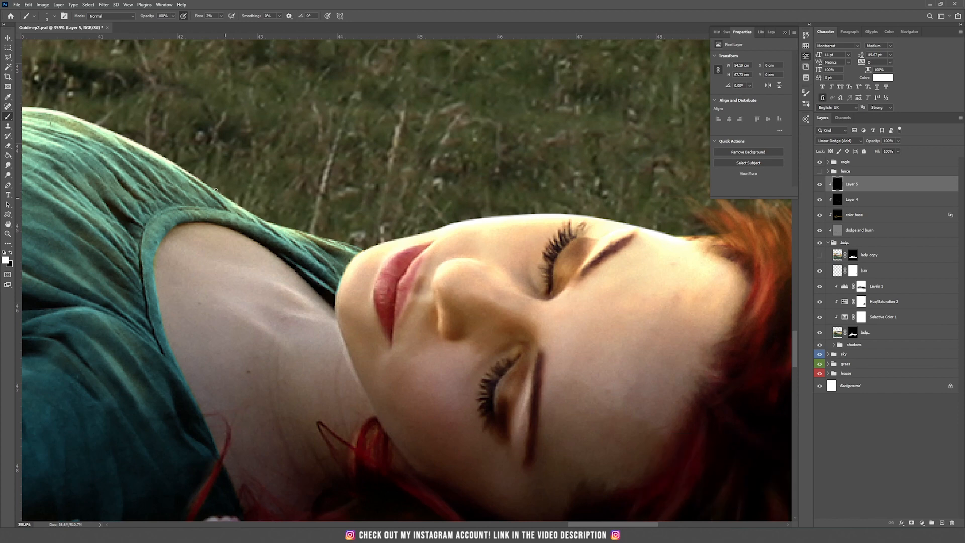
drag(209, 189, 375, 294)
drag(213, 16, 188, 37)
drag(238, 265, 295, 322)
drag(130, 372, 190, 384)
drag(241, 442, 251, 319)
drag(276, 333, 317, 382)
Paint fine white highlights along the crests of the dress folds around the upper body.
drag(169, 359, 312, 262)
mouse_move(147, 385)
mouse_down()
mouse_move(165, 356)
mouse_move(271, 316)
mouse_up()
drag(94, 366, 207, 316)
mouse_move(416, 441)
mouse_down()
mouse_move(502, 338)
mouse_move(593, 320)
mouse_up()
drag(657, 334, 672, 325)
mouse_move(682, 365)
mouse_down()
mouse_move(657, 417)
mouse_move(704, 371)
mouse_up()
drag(433, 331, 500, 336)
drag(364, 330, 400, 318)
drag(253, 363, 304, 336)
Add fine white highlights to the chest folds between the patterned belt and the neckline, including the upper edge.
drag(177, 310, 244, 307)
drag(264, 262, 375, 189)
drag(408, 180, 439, 268)
drag(418, 223, 471, 210)
mouse_move(344, 241)
mouse_down()
mouse_move(398, 202)
mouse_move(377, 303)
mouse_up()
drag(470, 242, 542, 278)
drag(445, 196, 527, 266)
drag(452, 221, 401, 304)
drag(468, 218, 513, 252)
drag(590, 272, 609, 284)
mouse_move(659, 292)
mouse_down()
mouse_move(726, 307)
mouse_move(698, 344)
mouse_up()
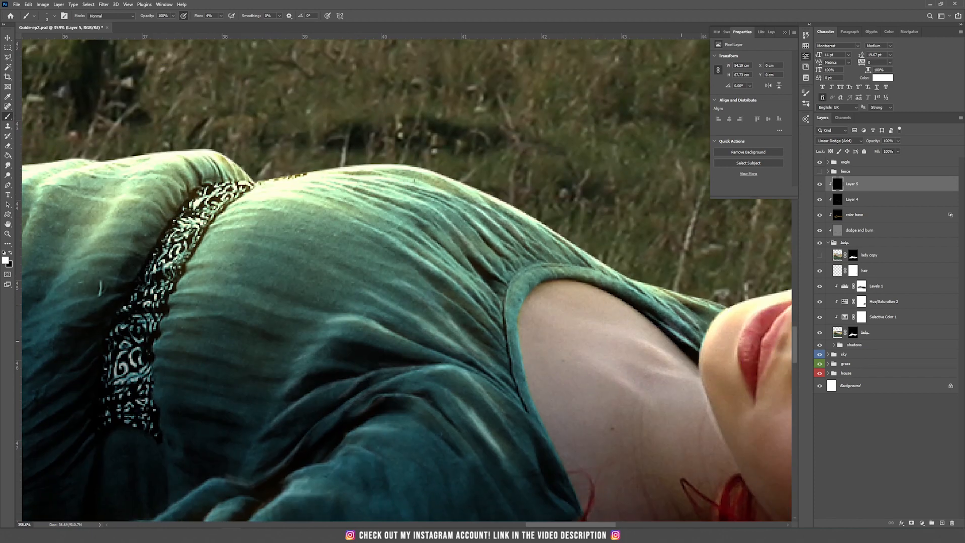
Paint fine white highlights on the dress folds from the chest across the waist toward the raised knees.
drag(395, 167, 605, 272)
drag(160, 176, 385, 209)
alt+right_click(325, 205)
drag(295, 235, 321, 227)
drag(333, 249, 314, 283)
mouse_move(176, 191)
mouse_down()
mouse_move(380, 228)
mouse_move(289, 272)
mouse_up()
mouse_move(230, 206)
mouse_down()
mouse_move(265, 229)
mouse_move(269, 218)
mouse_up()
drag(294, 278, 253, 324)
drag(206, 236, 429, 258)
drag(433, 238, 291, 461)
drag(396, 264, 501, 249)
mouse_move(342, 242)
mouse_down()
mouse_move(373, 225)
mouse_move(439, 216)
mouse_up()
drag(585, 254, 625, 261)
drag(377, 254, 226, 341)
drag(319, 265, 452, 340)
drag(434, 273, 502, 297)
drag(388, 267, 510, 296)
drag(362, 246, 527, 307)
drag(523, 311, 602, 336)
drag(435, 305, 542, 327)
drag(545, 394, 692, 352)
drag(327, 241, 463, 297)
mouse_move(375, 277)
mouse_down()
mouse_move(422, 283)
mouse_move(480, 312)
mouse_up()
drag(292, 241, 482, 307)
drag(413, 297, 480, 319)
drag(424, 327, 621, 382)
drag(164, 237, 277, 258)
drag(136, 230, 277, 251)
mouse_move(430, 306)
mouse_down()
mouse_move(313, 267)
mouse_move(544, 337)
mouse_up()
mouse_move(241, 226)
mouse_down()
mouse_move(533, 301)
mouse_move(572, 327)
mouse_up()
drag(598, 351, 682, 382)
drag(302, 267, 403, 282)
drag(395, 282, 513, 313)
drag(282, 322, 471, 282)
drag(388, 293, 257, 420)
drag(443, 255, 371, 368)
mouse_move(347, 394)
mouse_down()
mouse_move(439, 248)
mouse_move(337, 387)
mouse_up()
drag(431, 257, 390, 307)
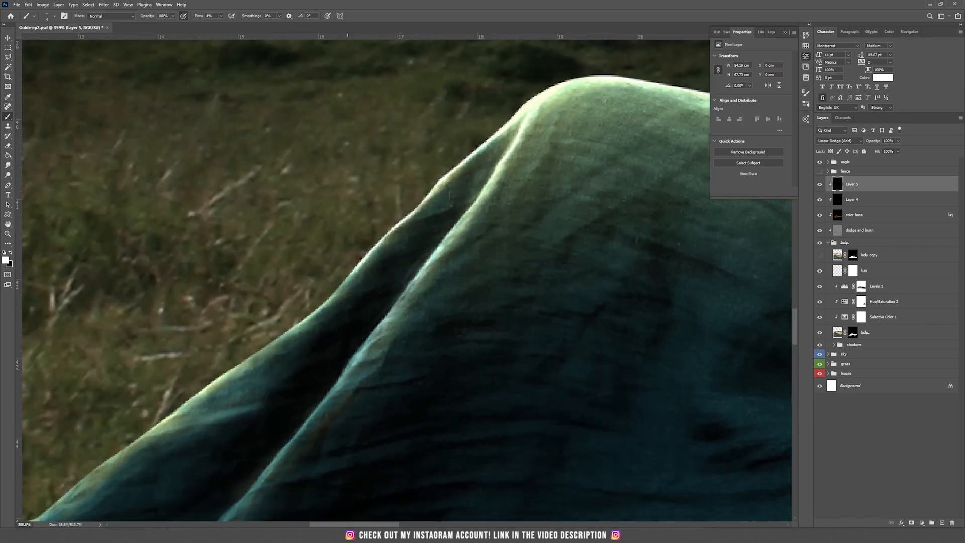
Paint fine white highlights along the raised knee's outer edge and the long fold running down from it.
drag(332, 389, 425, 257)
drag(424, 259, 296, 413)
mouse_move(271, 319)
mouse_down()
mouse_move(364, 278)
mouse_move(310, 377)
mouse_up()
drag(401, 273, 490, 194)
drag(427, 262, 502, 178)
drag(530, 151, 632, 63)
drag(420, 260, 297, 350)
mouse_move(323, 328)
mouse_down()
mouse_move(430, 256)
mouse_move(225, 400)
mouse_up()
mouse_move(221, 399)
mouse_down()
mouse_move(398, 281)
mouse_move(262, 390)
mouse_up()
drag(301, 368, 444, 255)
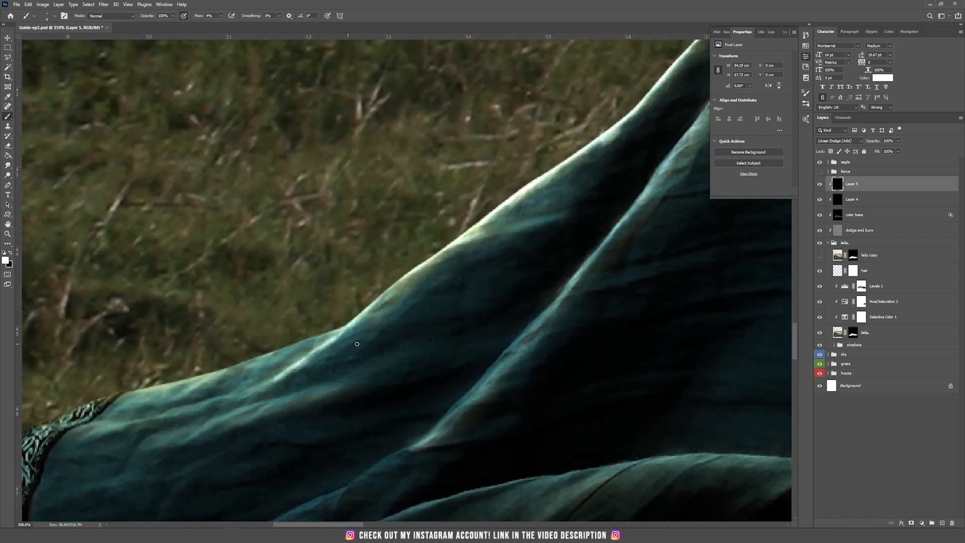
Paint fine white highlights along the lower leg's edge and the small folds near the patterned hem.
drag(316, 391, 196, 438)
drag(235, 426, 374, 371)
drag(347, 327, 237, 365)
drag(324, 335, 189, 381)
drag(255, 360, 111, 397)
drag(136, 422, 89, 437)
drag(253, 392, 131, 420)
mouse_move(242, 403)
mouse_down()
mouse_move(442, 296)
mouse_move(404, 333)
mouse_up()
drag(370, 309, 248, 344)
drag(360, 339, 418, 317)
Add fine white highlights to the remaining folds across the lower part of the dress.
mouse_move(596, 350)
mouse_down()
mouse_move(592, 248)
mouse_move(533, 293)
mouse_up()
drag(457, 316, 231, 391)
mouse_move(702, 280)
mouse_down()
mouse_move(491, 306)
mouse_move(617, 279)
mouse_up()
mouse_move(654, 276)
mouse_down()
mouse_move(475, 299)
mouse_move(636, 305)
mouse_up()
drag(623, 308, 588, 319)
drag(663, 312, 427, 297)
drag(430, 298, 652, 351)
drag(671, 380, 435, 352)
drag(606, 333, 581, 338)
mouse_move(473, 331)
mouse_down()
mouse_move(551, 363)
mouse_move(335, 296)
mouse_up()
drag(321, 289, 537, 295)
drag(487, 344, 622, 395)
mouse_move(658, 224)
mouse_down()
mouse_move(432, 260)
mouse_move(571, 273)
mouse_up()
drag(448, 241, 533, 229)
drag(541, 102, 591, 67)
drag(583, 103, 567, 179)
drag(201, 281, 578, 211)
drag(352, 482, 657, 210)
drag(327, 100, 651, 335)
drag(584, 308, 443, 352)
drag(502, 364, 606, 327)
mouse_move(514, 362)
mouse_down()
mouse_move(674, 329)
mouse_move(599, 408)
mouse_up()
drag(626, 392, 518, 455)
drag(709, 347, 761, 382)
drag(672, 333, 705, 349)
drag(621, 323, 689, 341)
drag(461, 253, 556, 267)
drag(446, 235, 495, 262)
mouse_move(435, 240)
mouse_down()
mouse_move(389, 258)
mouse_move(512, 295)
mouse_up()
drag(417, 259, 380, 304)
drag(443, 325, 474, 293)
mouse_move(259, 298)
mouse_down()
mouse_move(478, 230)
mouse_move(505, 266)
mouse_up()
drag(504, 265, 575, 316)
drag(607, 394, 367, 343)
mouse_move(264, 325)
mouse_down()
mouse_move(202, 318)
mouse_move(697, 326)
mouse_up()
drag(378, 385, 474, 389)
drag(472, 385, 577, 317)
drag(615, 318, 723, 330)
mouse_move(171, 380)
mouse_down()
mouse_move(216, 344)
mouse_move(380, 263)
mouse_up()
mouse_move(402, 233)
mouse_down()
mouse_move(200, 304)
mouse_move(434, 268)
mouse_up()
drag(166, 318, 250, 291)
drag(292, 335, 345, 328)
drag(337, 261, 521, 206)
drag(217, 265, 392, 205)
scroll(429, 285, down, 4)
Finish the fine white highlights on the lady's upper body.
mouse_move(679, 261)
mouse_down()
mouse_move(211, 246)
mouse_move(362, 228)
mouse_move(377, 259)
mouse_move(564, 175)
mouse_up()
drag(617, 147, 561, 230)
drag(473, 210, 454, 242)
drag(387, 200, 412, 167)
mouse_move(399, 156)
mouse_down()
mouse_move(416, 137)
mouse_move(338, 172)
mouse_up()
mouse_move(354, 185)
mouse_down()
mouse_move(325, 208)
mouse_move(324, 322)
mouse_up()
drag(501, 194, 579, 210)
mouse_move(648, 228)
mouse_down()
mouse_move(486, 215)
mouse_move(183, 165)
mouse_up()
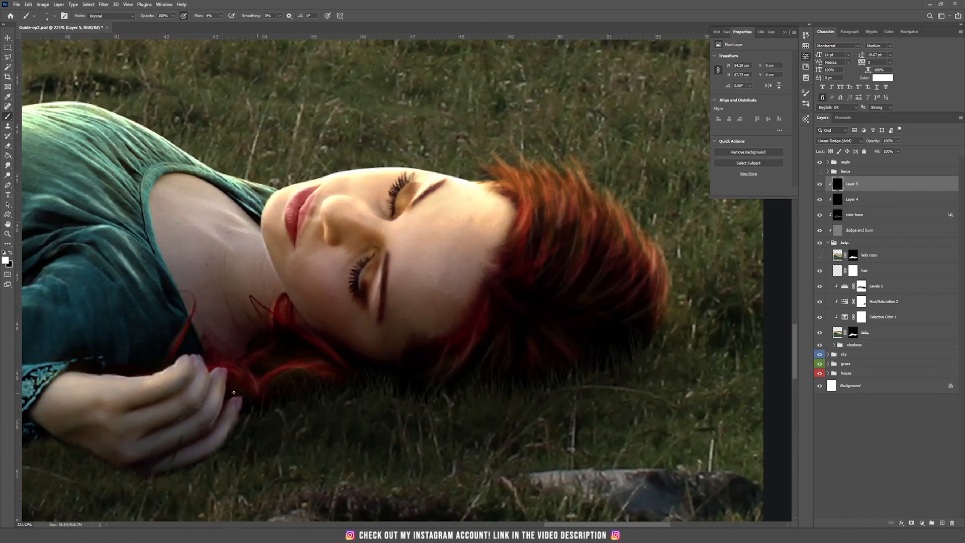
Compare the composite with Layer 4 and Layer 5 hidden and shown, and examine the color base layer's blending options.
key(ctrl+0)
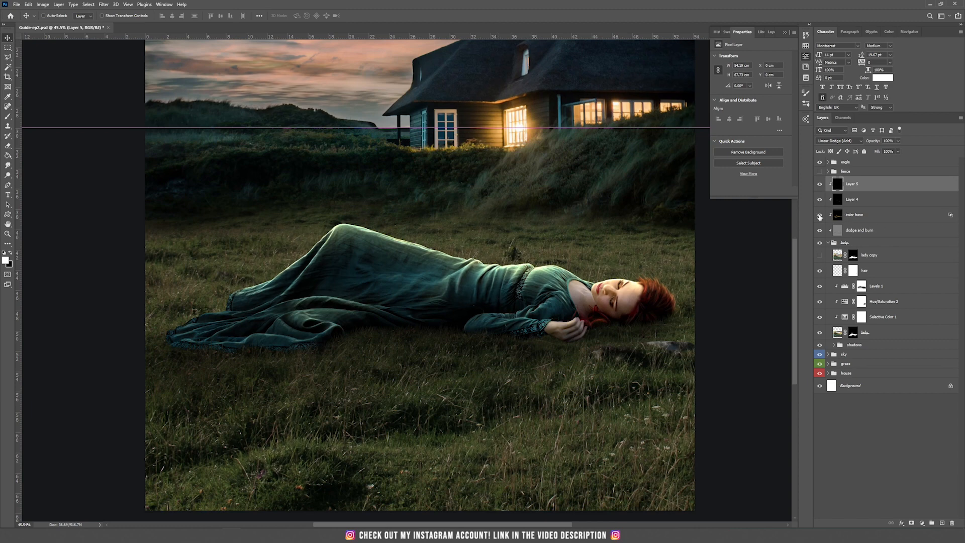
drag(819, 199, 823, 190)
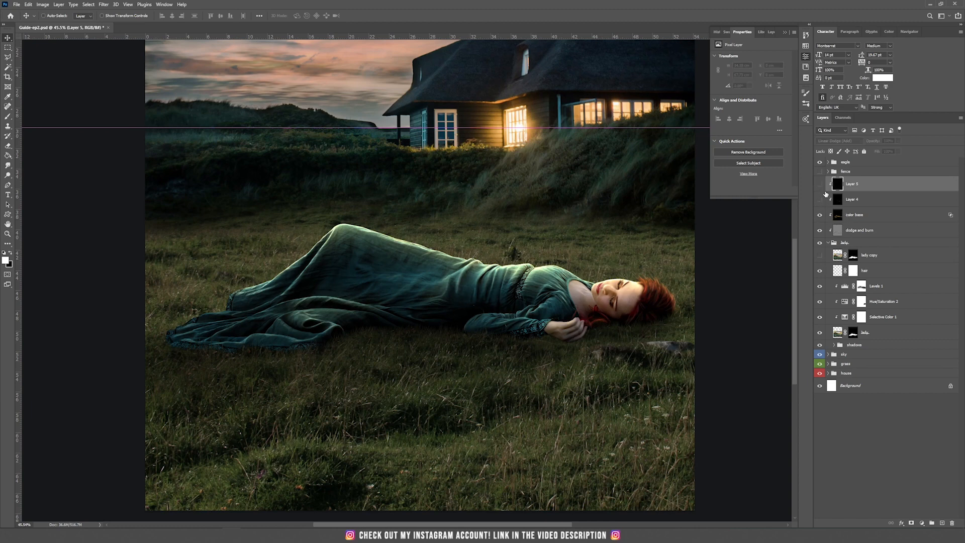
click(876, 217)
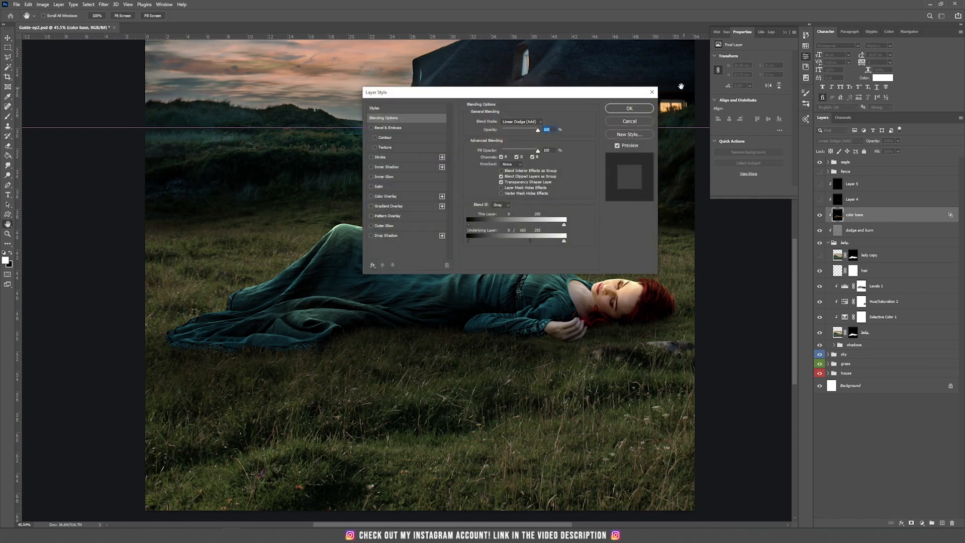
click(629, 108)
click(820, 200)
click(880, 199)
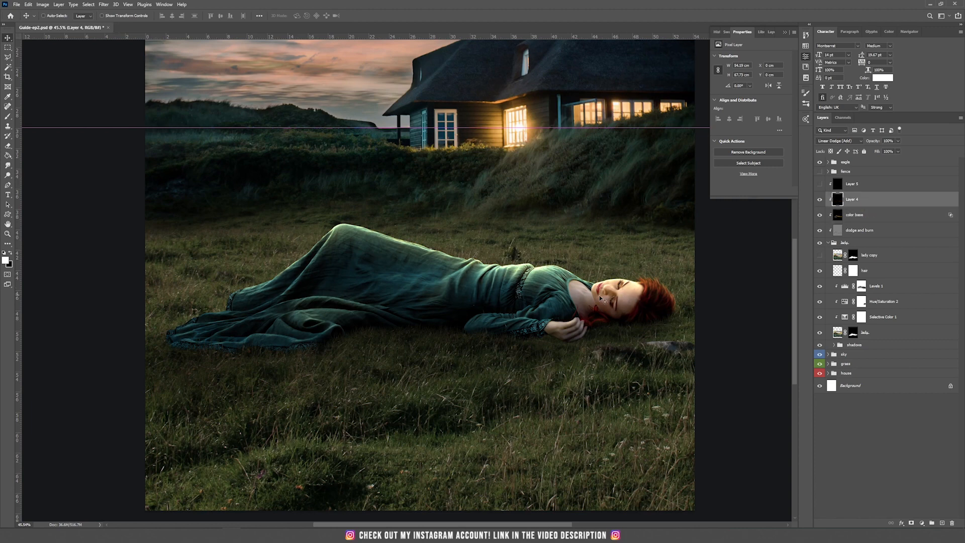
scroll(543, 310, up, 2)
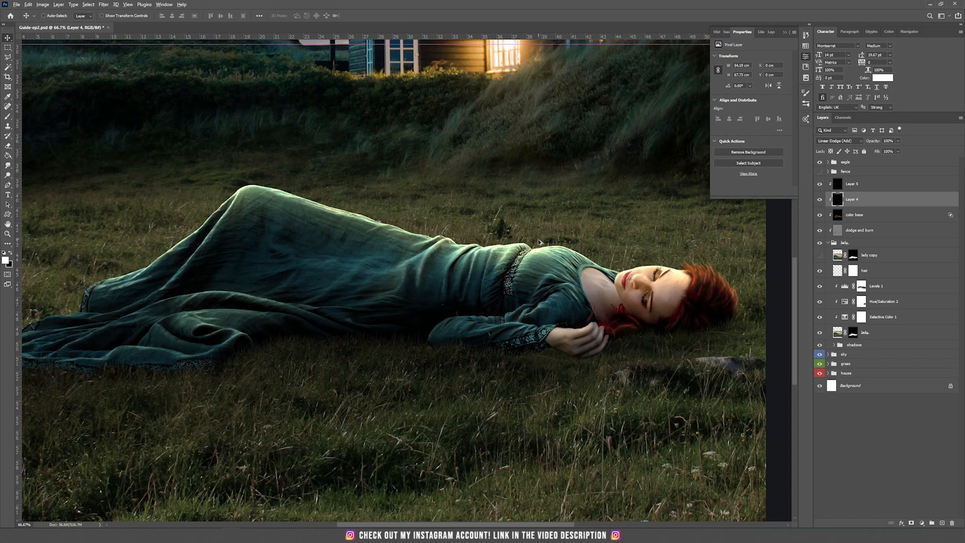
scroll(539, 239, down, 4)
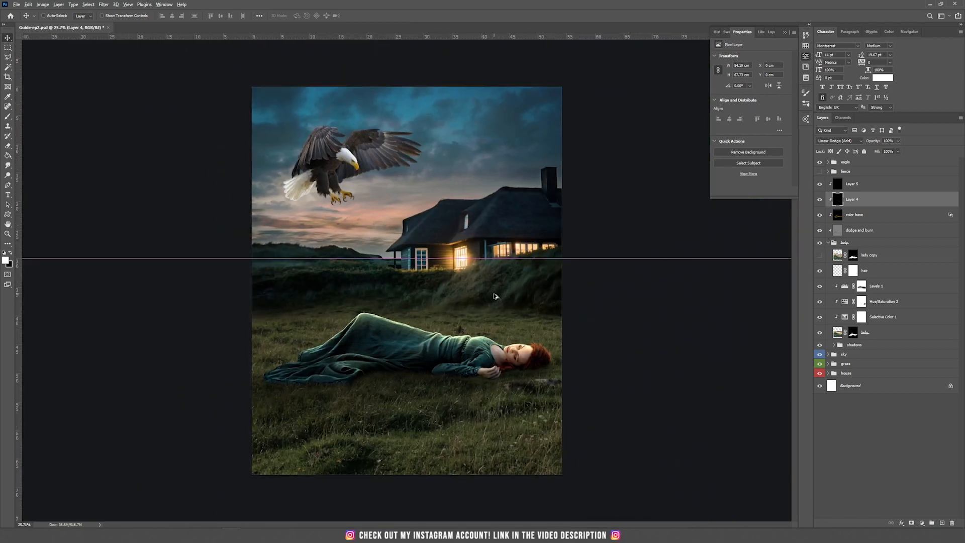
scroll(495, 298, up, 1)
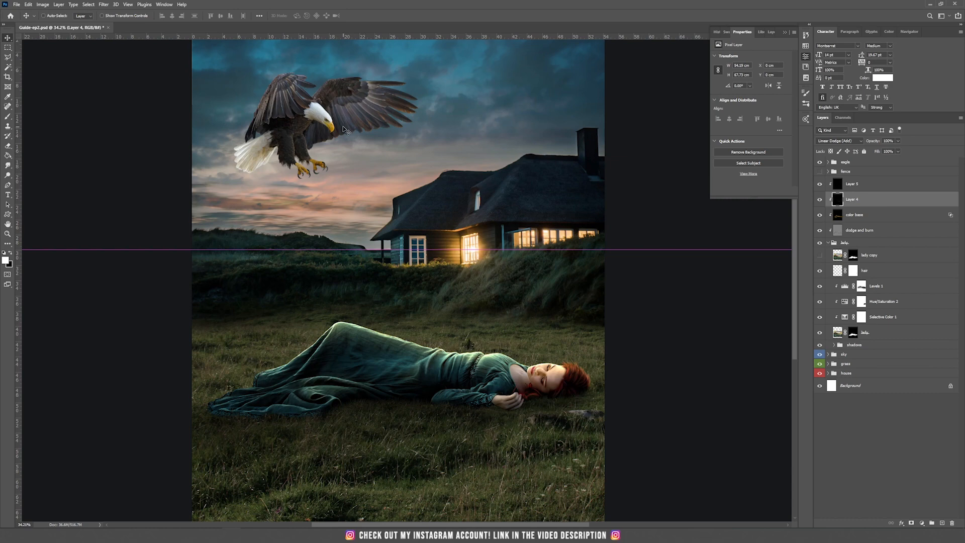
scroll(352, 201, up, 3)
scroll(387, 262, up, 1)
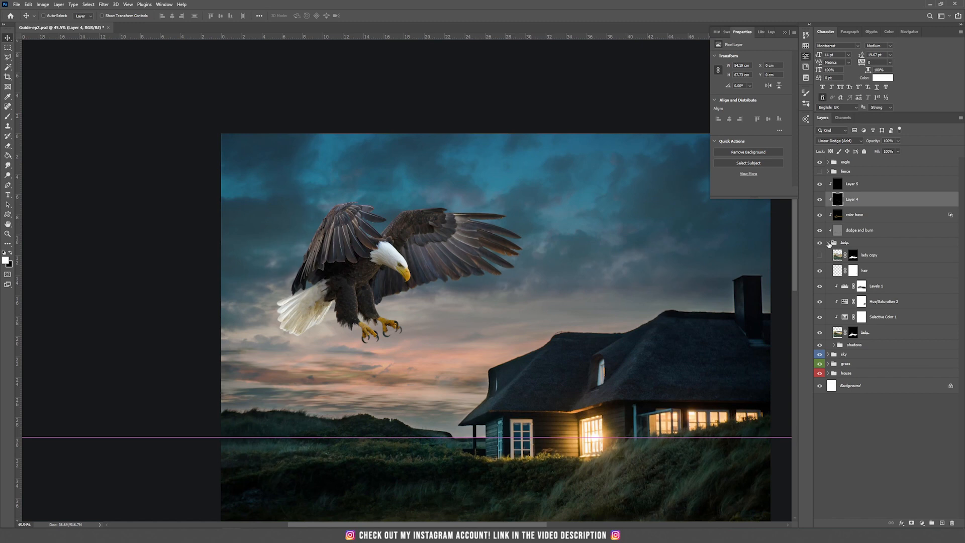
Collapse the lady group, add a Levels adjustment clipped to the eagle layer, and lower its white output level to about 100.
click(828, 243)
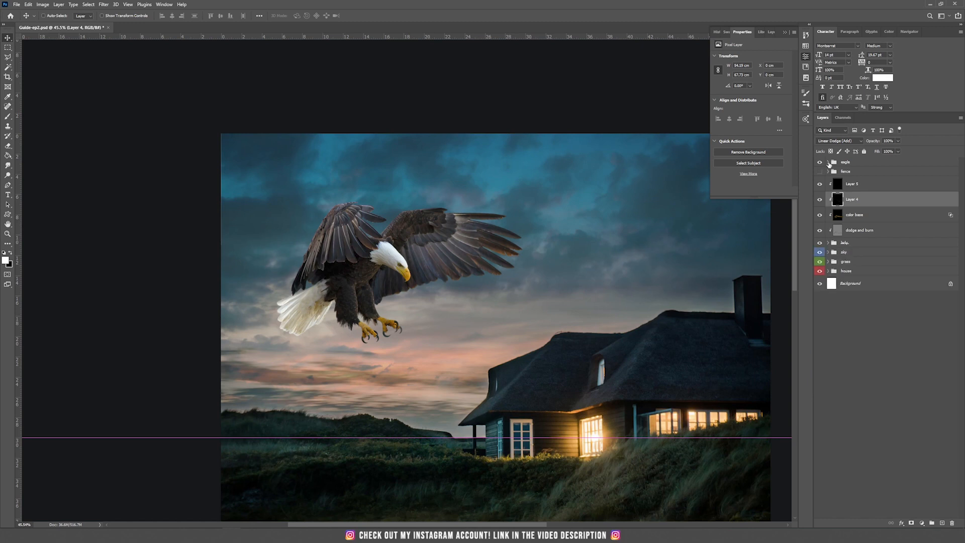
click(829, 163)
click(849, 175)
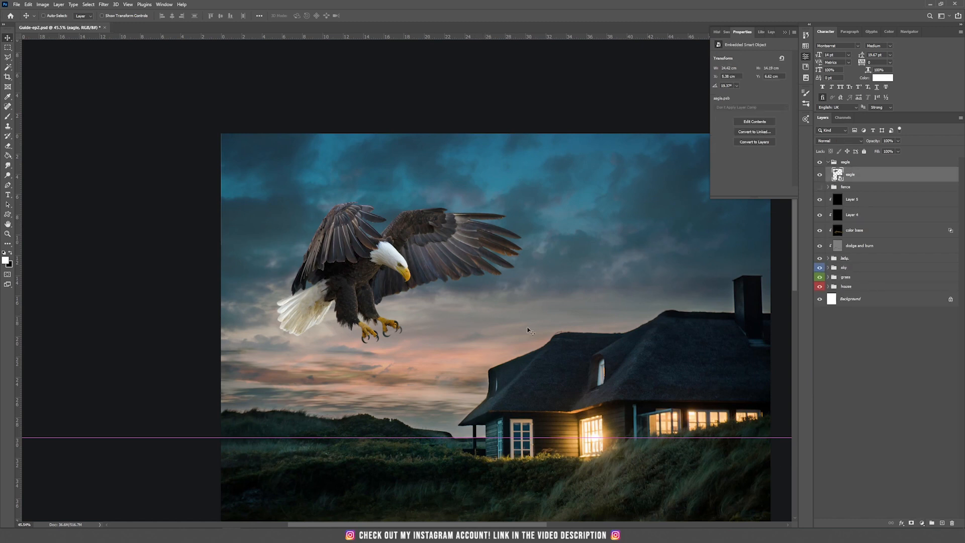
click(921, 523)
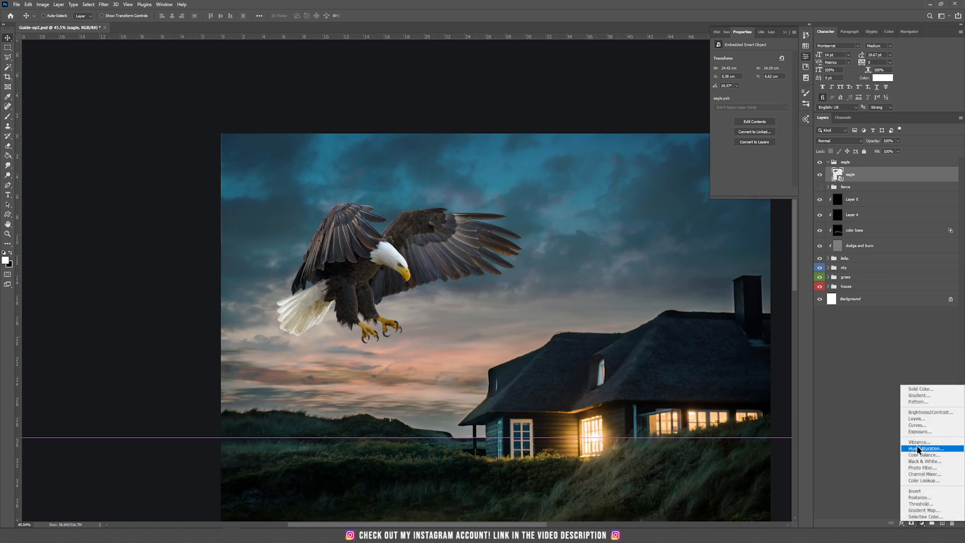
click(924, 419)
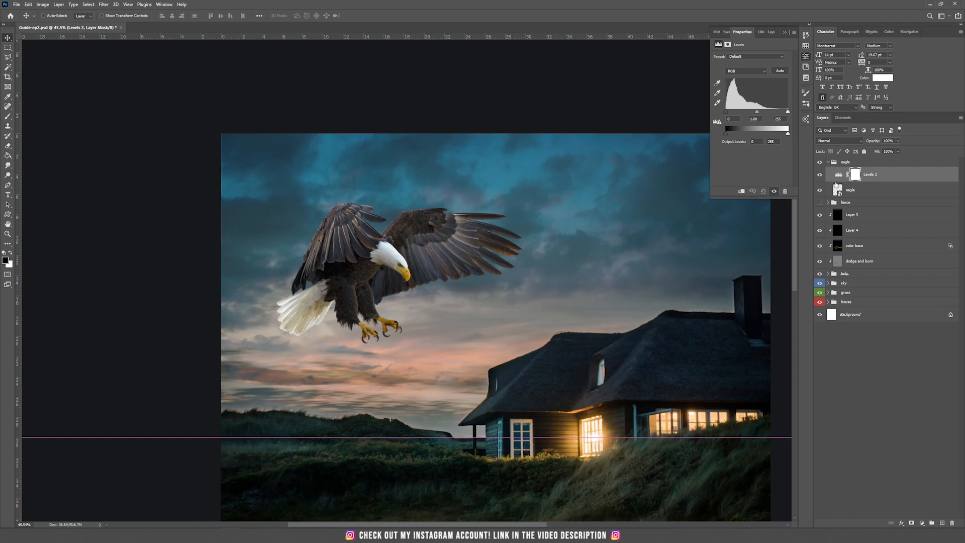
alt+click(848, 184)
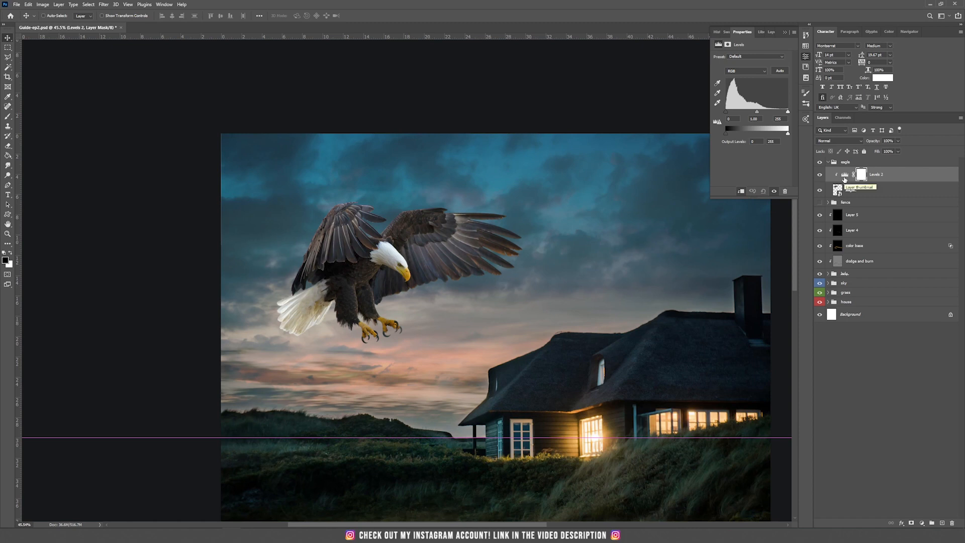
drag(788, 133, 753, 138)
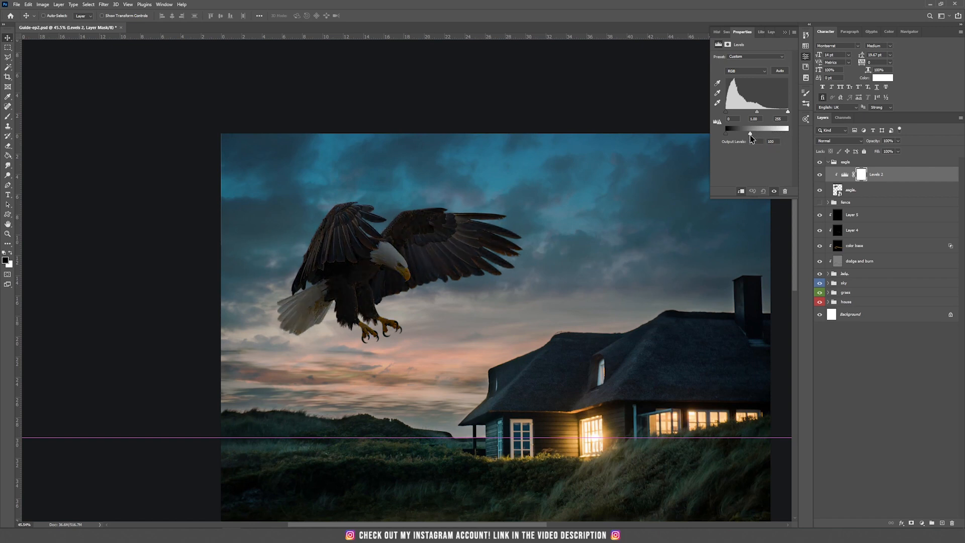
Mask the Levels darkening off the eagle's head and outstretched wing with a large soft black brush at 10% flow.
click(862, 175)
key(b)
right_click(394, 219)
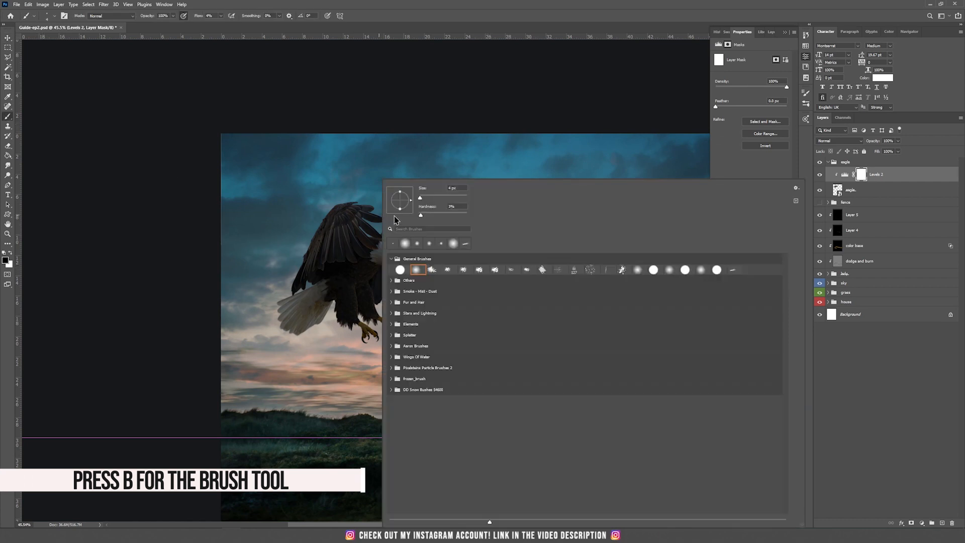
click(439, 197)
click(443, 3)
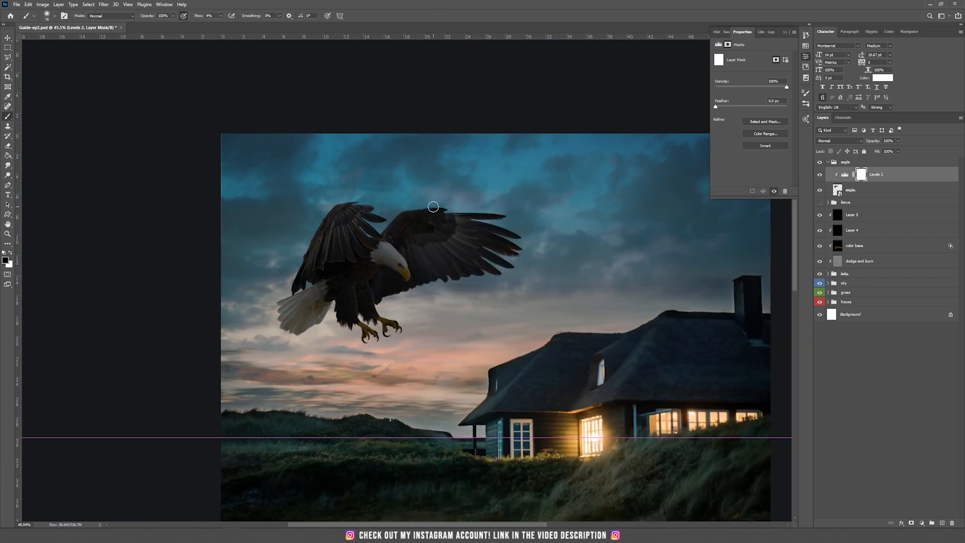
key(bracketright)
key(bracketright)
key(bracketright)
key(bracketright)
key(bracketright)
key(bracketright)
key(bracketright)
key(bracketright)
key(bracketright)
key(bracketright)
key(bracketright)
key(bracketright)
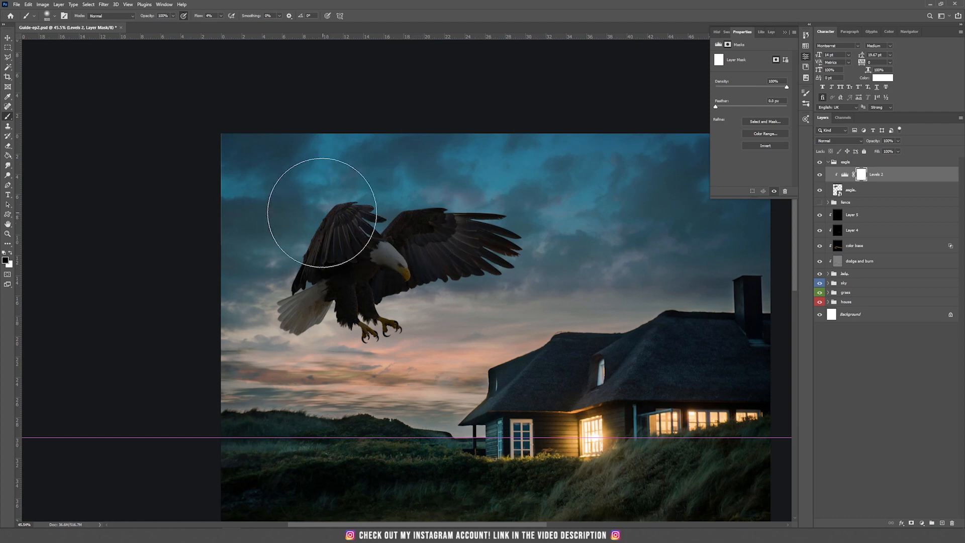
click(221, 17)
drag(221, 25, 223, 26)
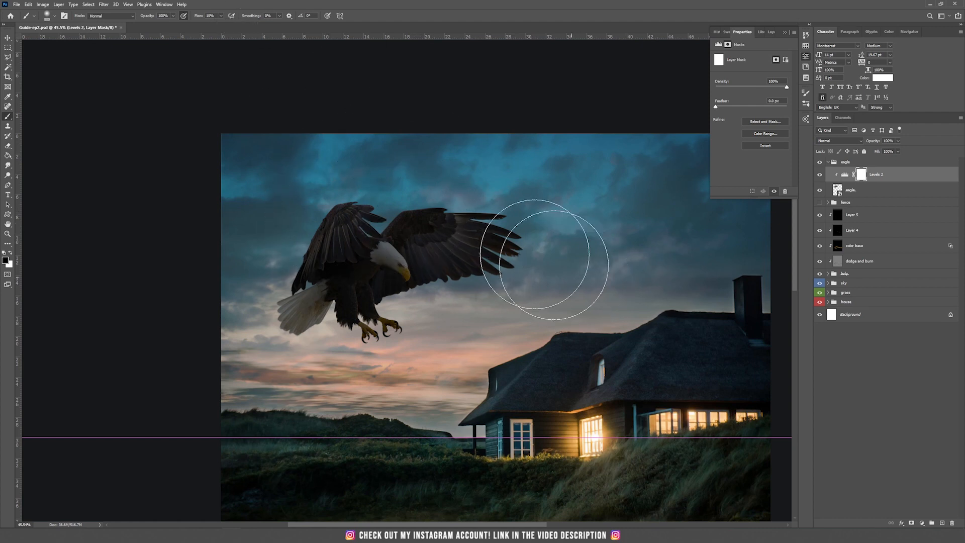
mouse_move(487, 256)
mouse_down()
mouse_move(429, 315)
mouse_move(406, 218)
mouse_move(388, 203)
mouse_move(464, 212)
mouse_move(531, 276)
mouse_move(428, 337)
mouse_move(447, 333)
mouse_move(419, 282)
mouse_move(439, 343)
mouse_move(441, 260)
mouse_move(527, 217)
mouse_move(405, 189)
mouse_move(450, 176)
mouse_move(400, 167)
mouse_up()
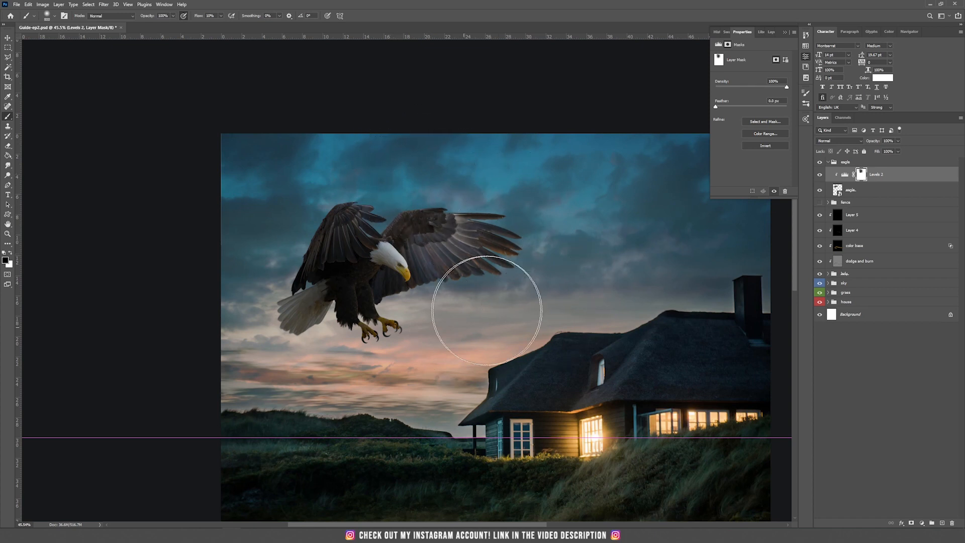
Refine the Levels mask around the eagle's head and beak with a much smaller soft black brush.
key(bracketleft)
key(bracketleft)
key(bracketleft)
key(bracketleft)
key(bracketleft)
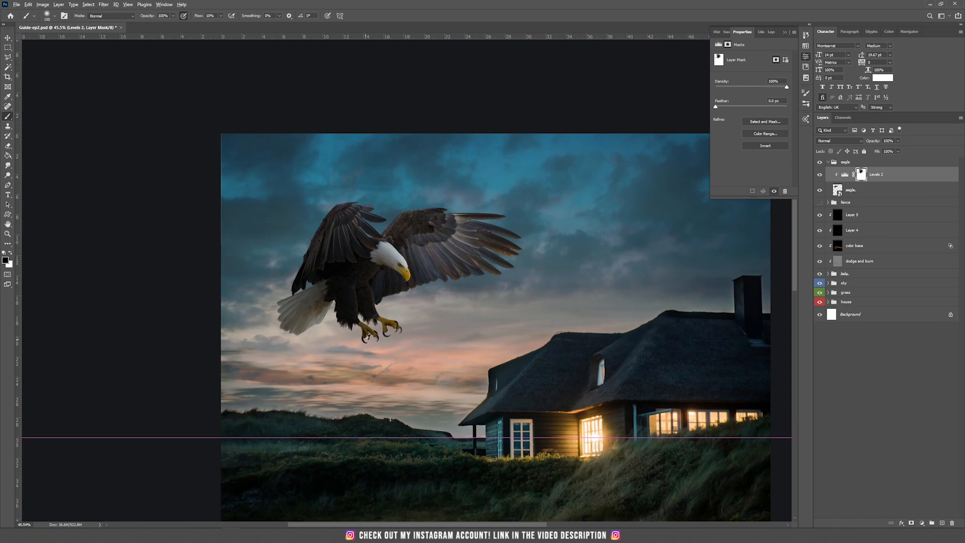
scroll(365, 340, up, 6)
key(bracketleft)
key(bracketleft)
key(bracketleft)
key(bracketleft)
key(bracketleft)
key(bracketleft)
key(bracketleft)
key(bracketleft)
key(bracketleft)
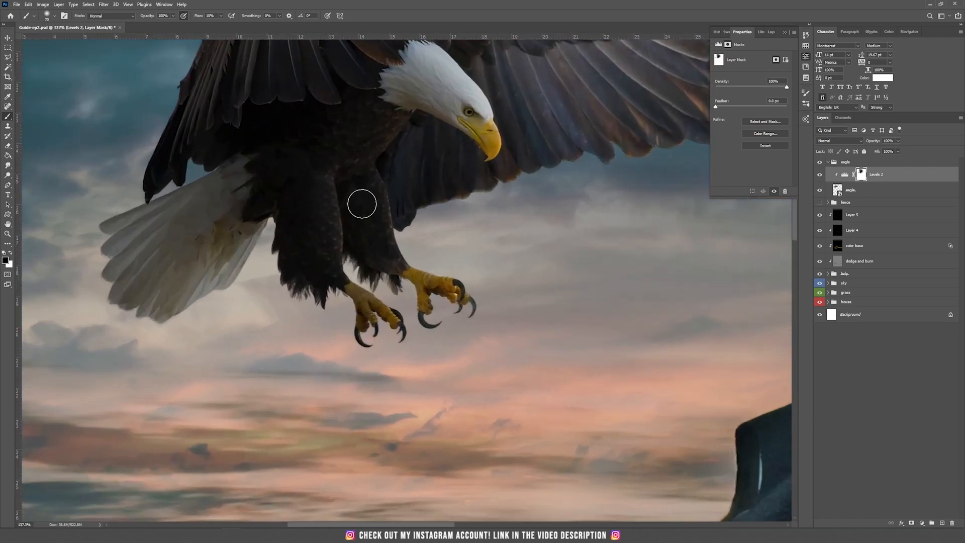
mouse_move(482, 122)
mouse_down()
mouse_move(477, 89)
mouse_move(452, 70)
mouse_move(463, 106)
mouse_up()
scroll(455, 118, down, 5)
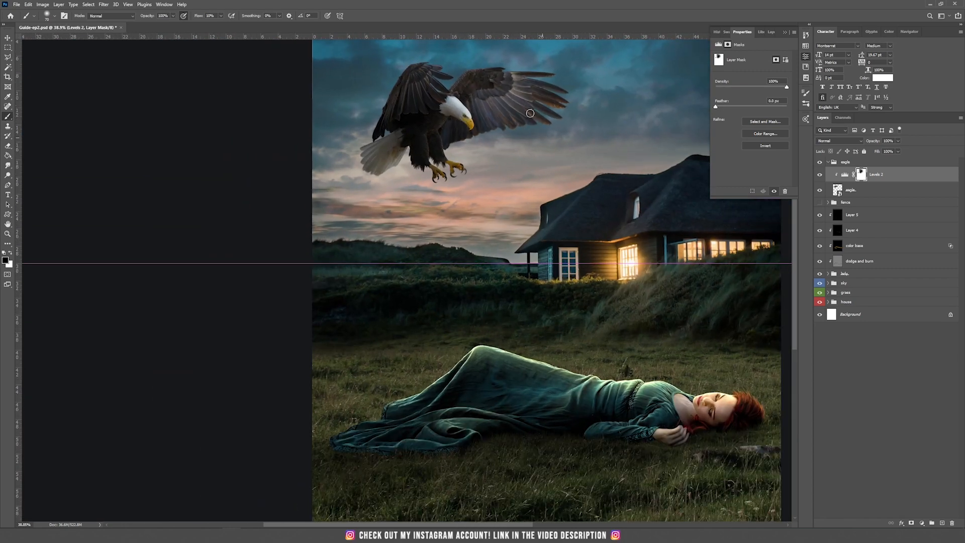
scroll(453, 193, down, 8)
scroll(367, 286, up, 7)
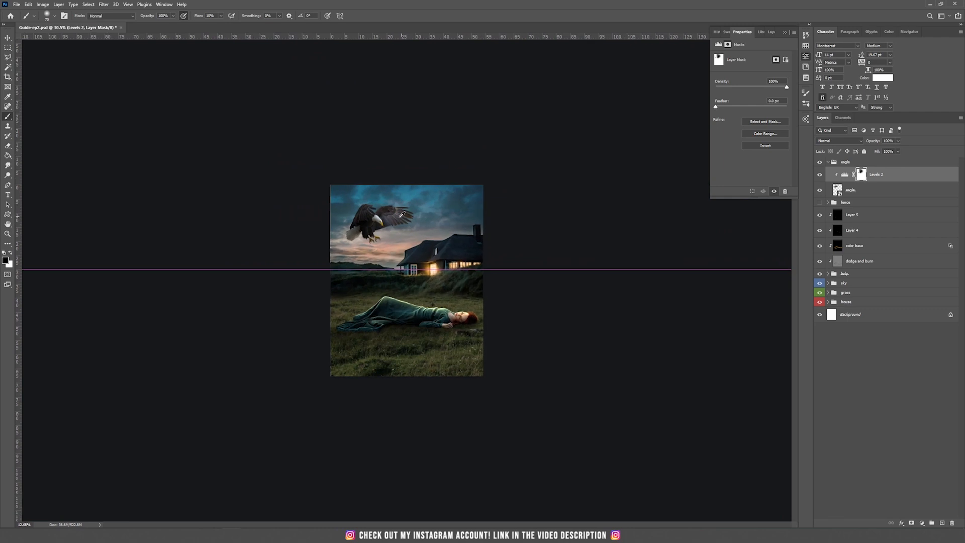
drag(347, 145, 376, 222)
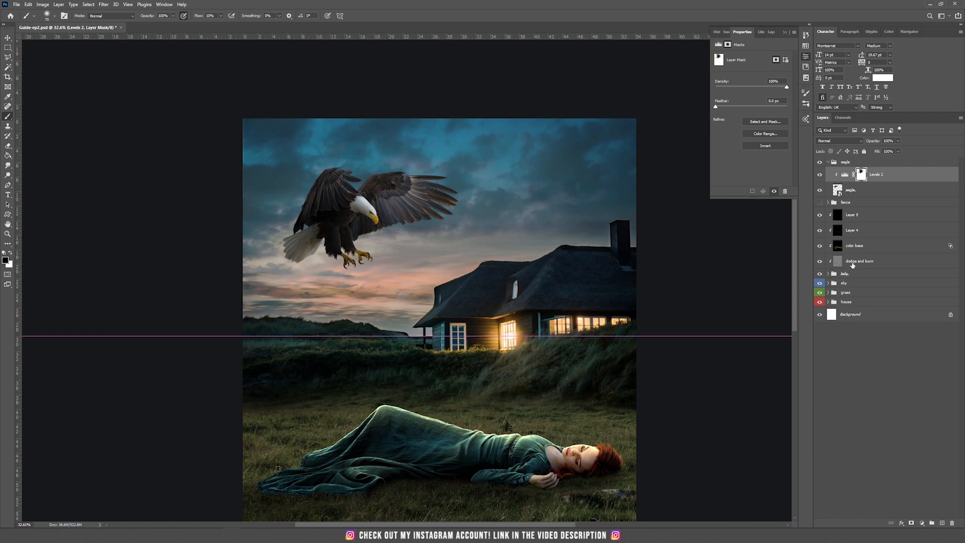
Add a new Soft Light layer filled with 50% gray directly above the eagle's Levels adjustment.
click(857, 265)
click(878, 174)
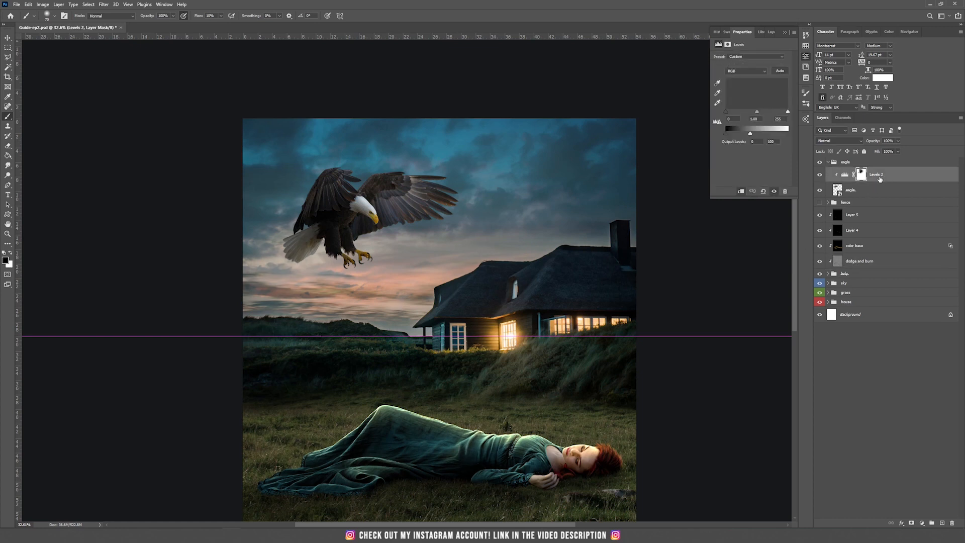
click(57, 5)
mouse_move(71, 12)
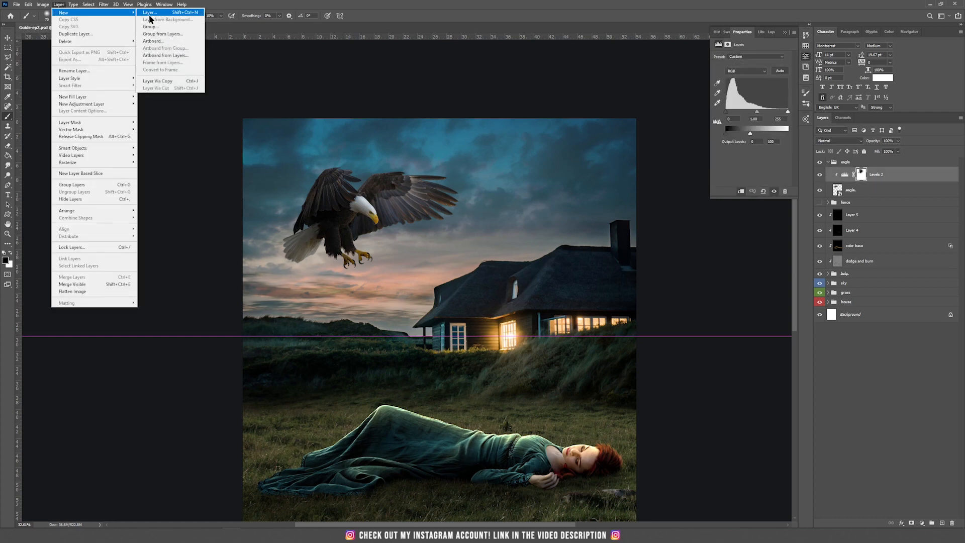
click(151, 13)
click(439, 194)
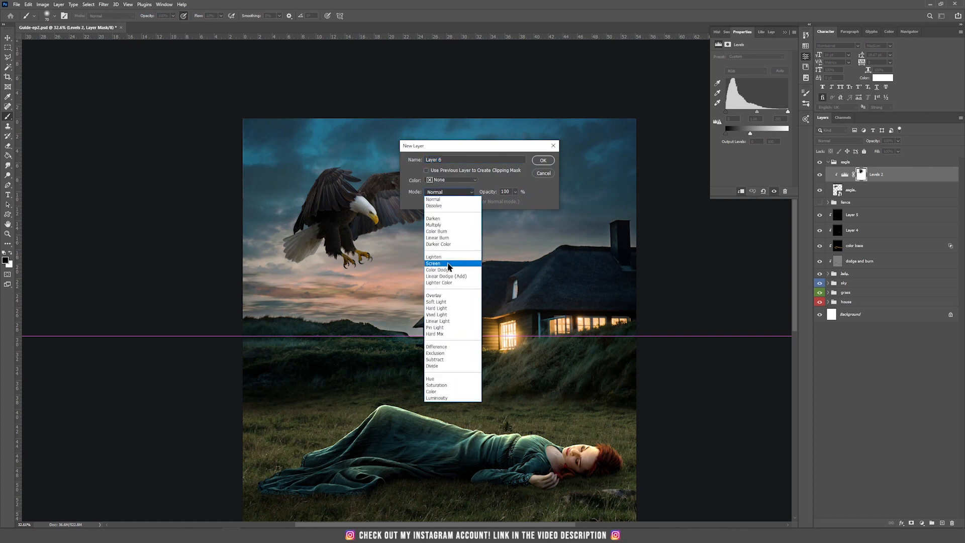
click(441, 302)
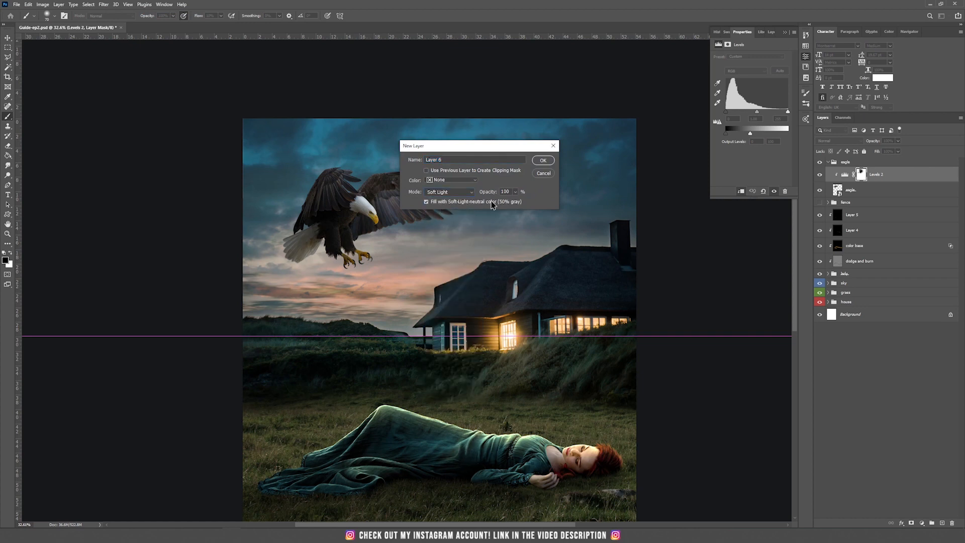
click(551, 163)
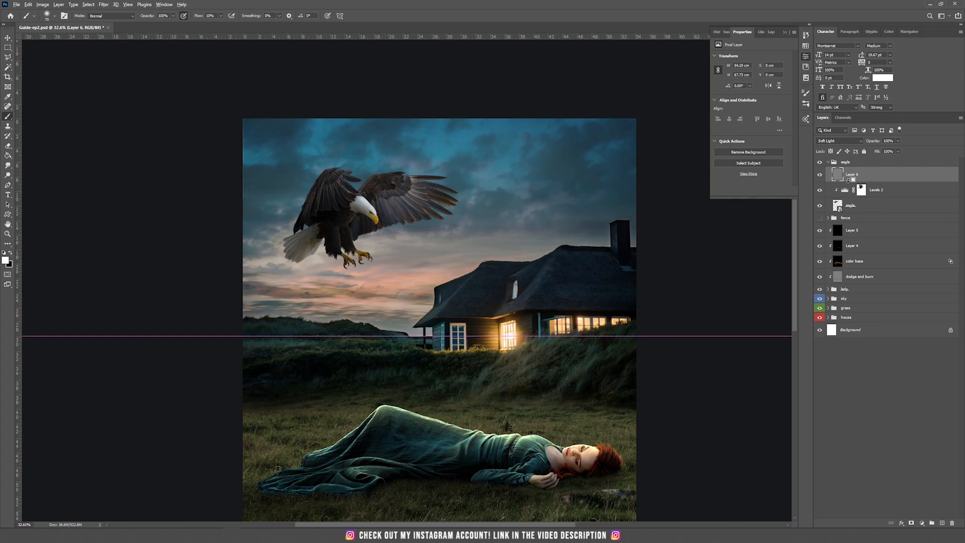
Clip the new gray layer to the eagle and rename it "dodge and burn".
alt+click(847, 180)
double_click(856, 174)
text(dodge and burn)
key(Return)
Burn the shadows on the eagle's body and wings with a black brush at 5% flow.
key(x)
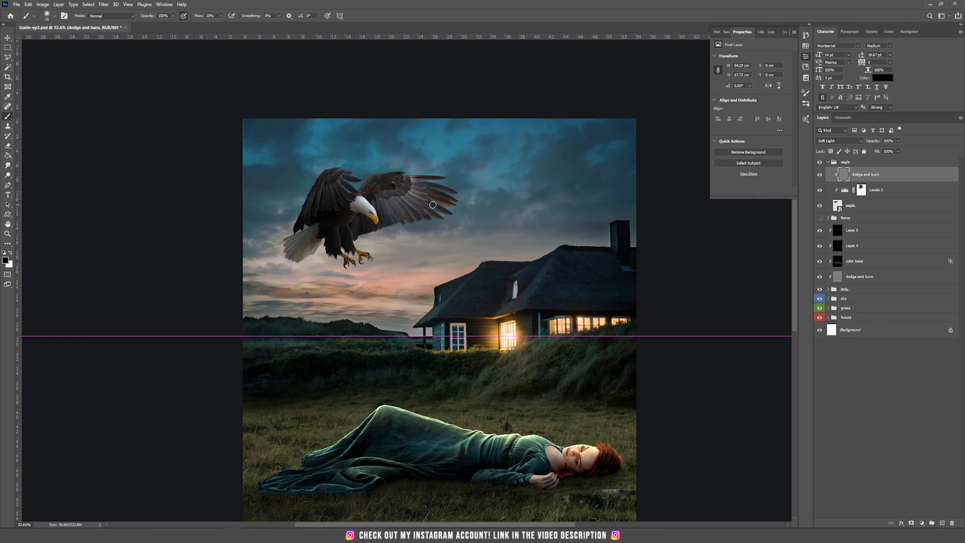
scroll(347, 219, up, 5)
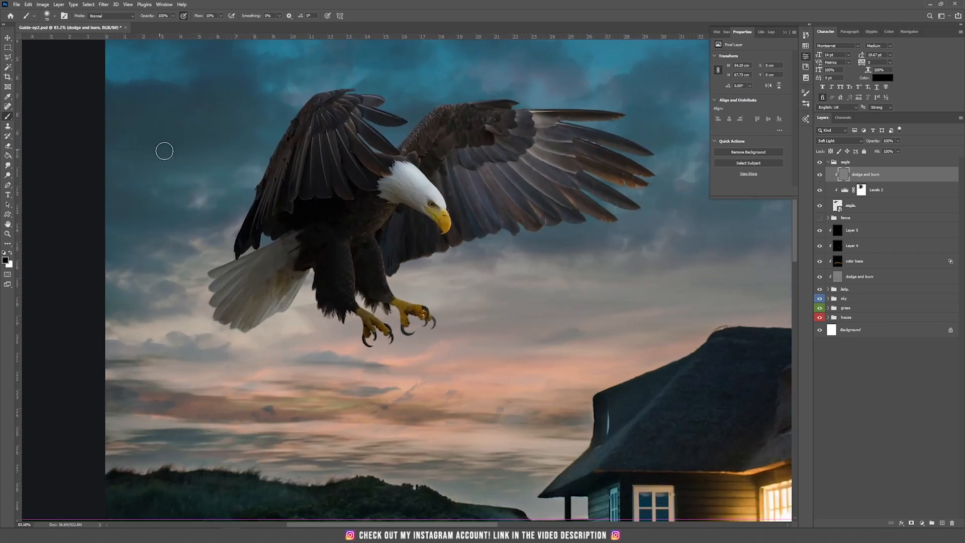
click(220, 16)
click(220, 24)
click(210, 16)
text(5)
key(Return)
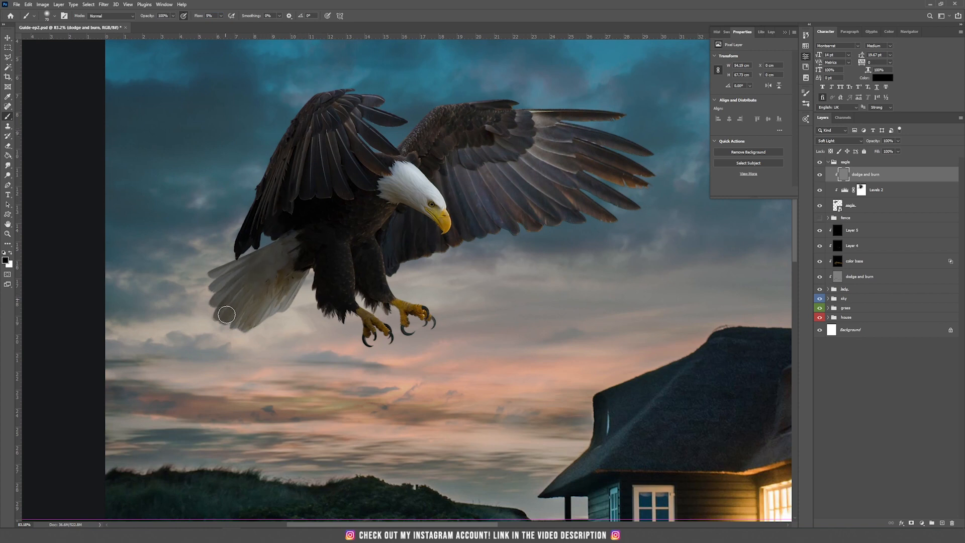
mouse_move(384, 169)
mouse_down()
mouse_move(436, 182)
mouse_move(370, 201)
mouse_move(526, 130)
mouse_move(550, 235)
mouse_move(461, 218)
mouse_up()
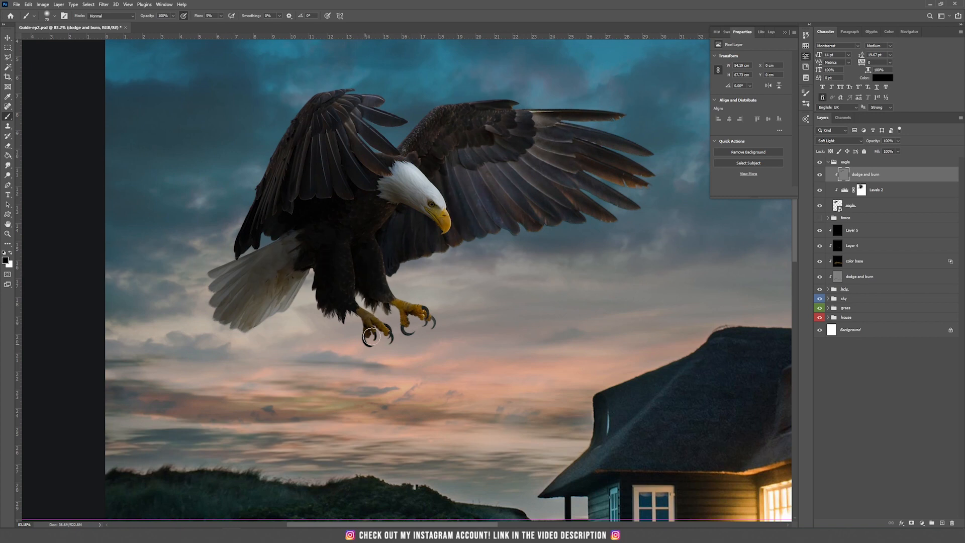
Dodge the light areas of the eagle's outstretched wing, head and tail with a white brush.
click(11, 253)
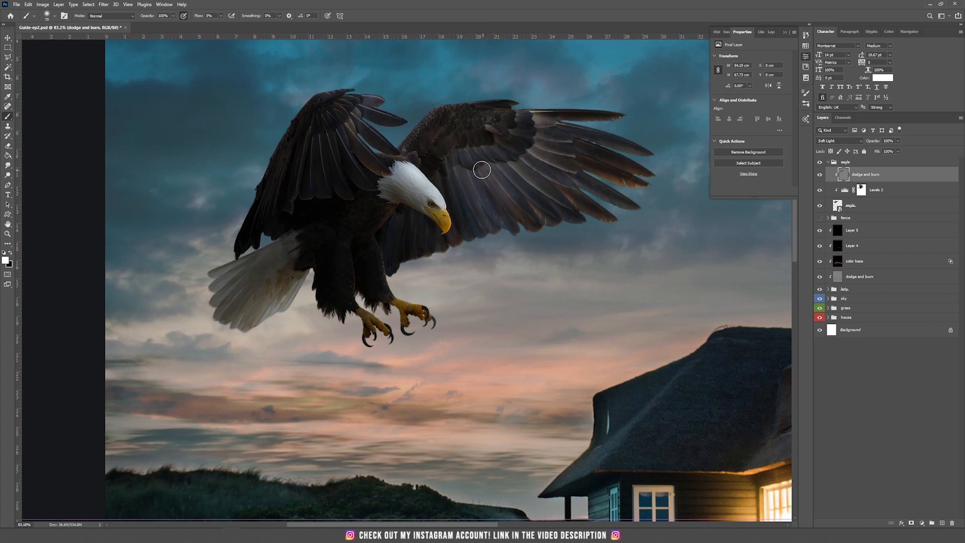
drag(556, 168, 532, 149)
mouse_move(425, 190)
mouse_down()
mouse_move(441, 219)
mouse_move(390, 176)
mouse_up()
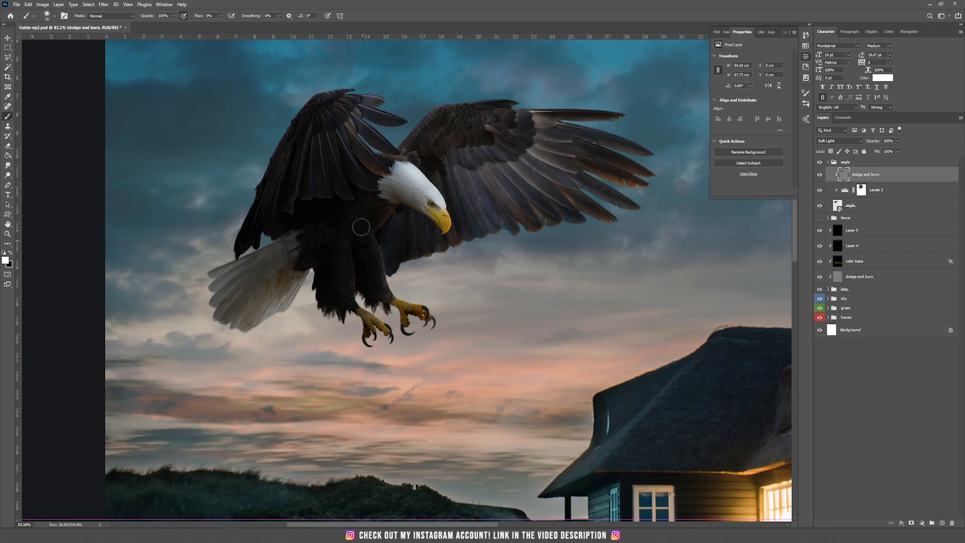
drag(291, 286, 246, 325)
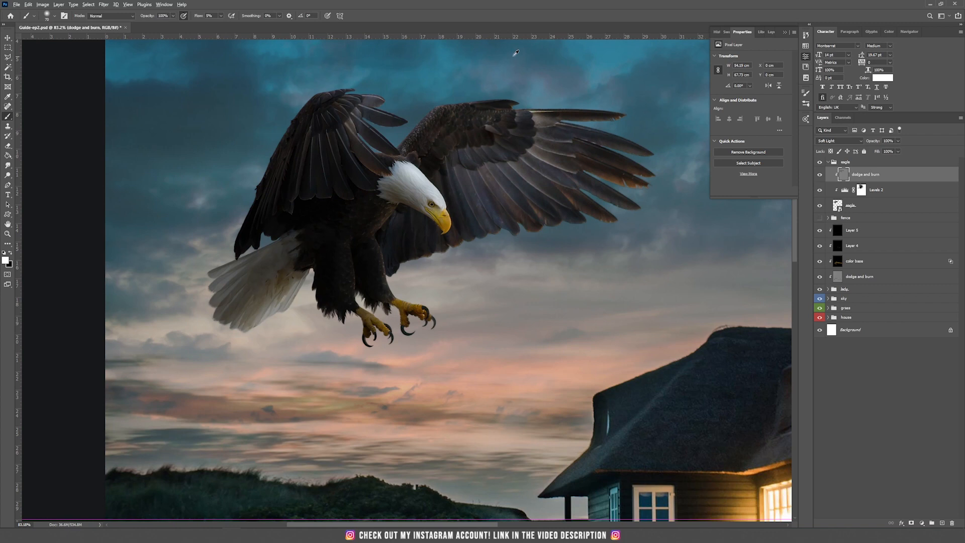
Add a new Linear Dodge (Add) layer filled with neutral black above the eagle's dodge and burn layer.
key(v)
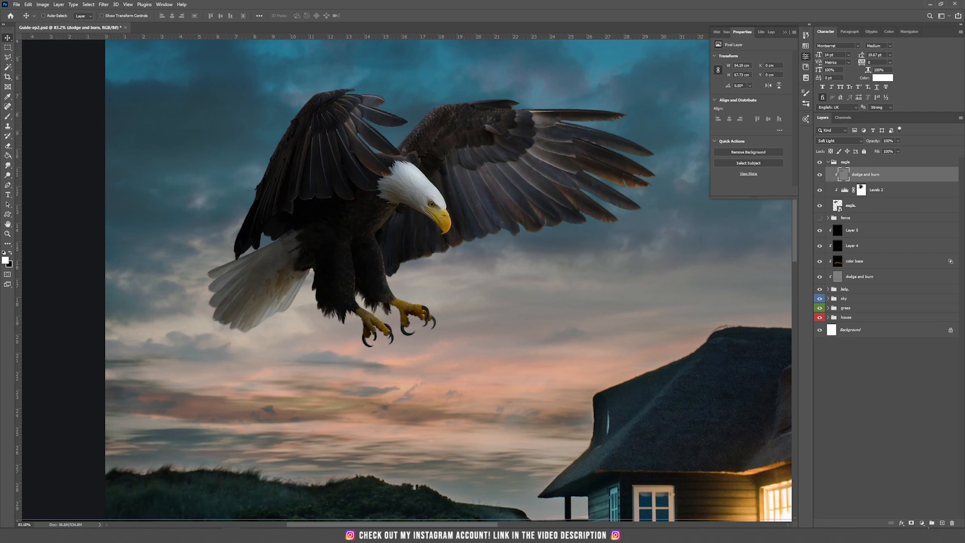
click(59, 4)
mouse_move(75, 12)
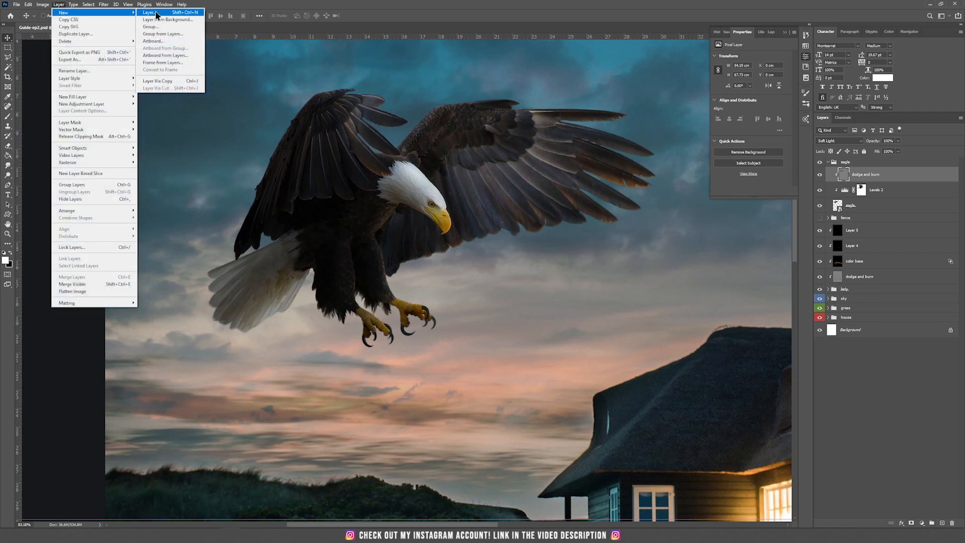
click(161, 12)
click(435, 192)
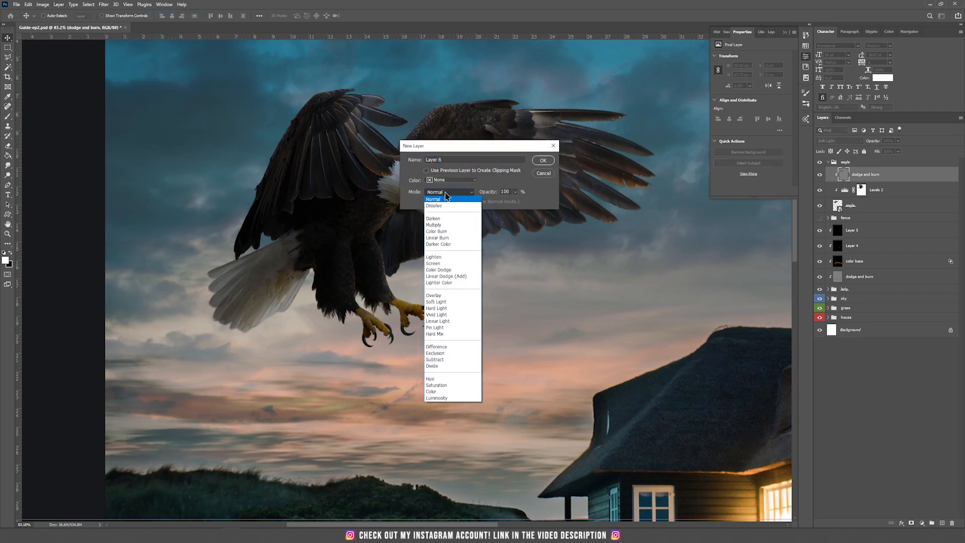
click(457, 277)
click(535, 165)
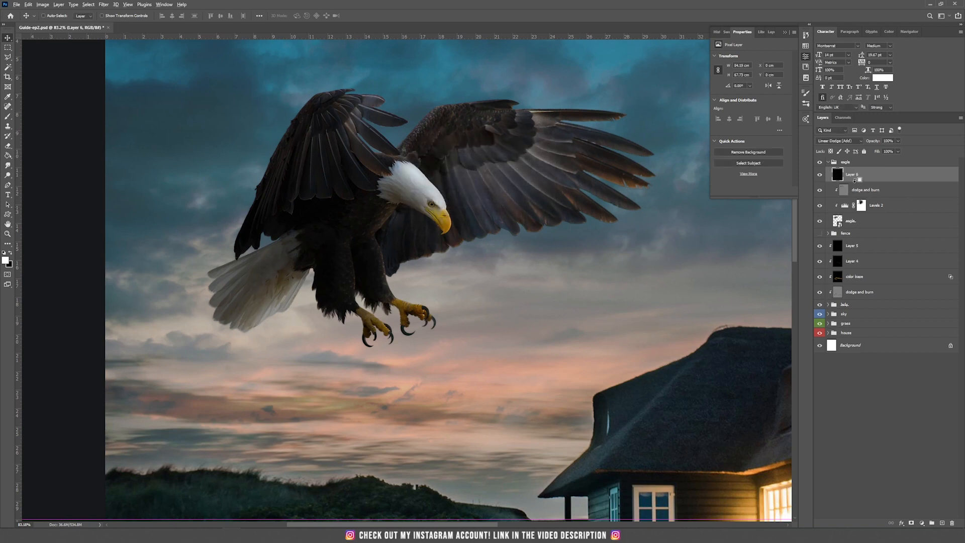
Clip Layer 6 to the eagle layers below and choose an orange foreground colour for the Brush tool.
alt+click(855, 180)
mouse_move(481, 301)
mouse_down()
mouse_move(217, 214)
mouse_move(360, 223)
mouse_up()
key(b)
click(7, 259)
click(642, 240)
click(662, 238)
click(745, 232)
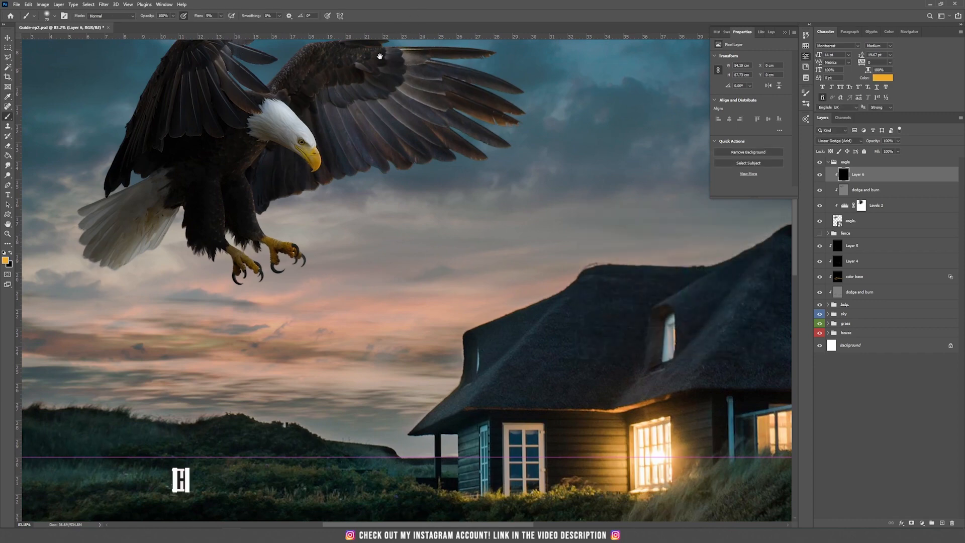
Paint a soft orange glow over the eagle's underside, talons and far wing on Layer 6.
scroll(384, 259, down, 2)
scroll(454, 271, down, 1)
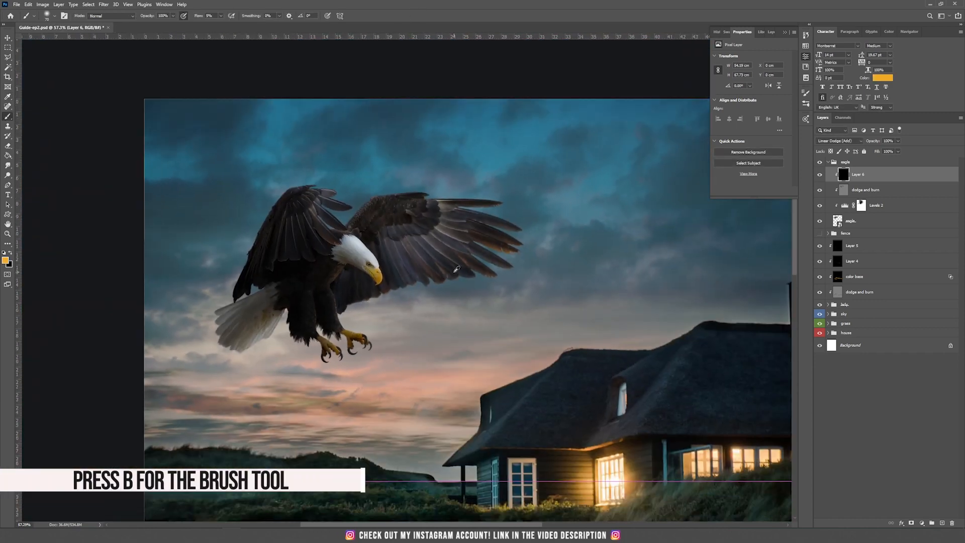
mouse_move(344, 311)
mouse_down()
mouse_move(423, 262)
mouse_move(498, 296)
mouse_move(338, 329)
mouse_move(378, 328)
mouse_move(518, 246)
mouse_move(321, 322)
mouse_up()
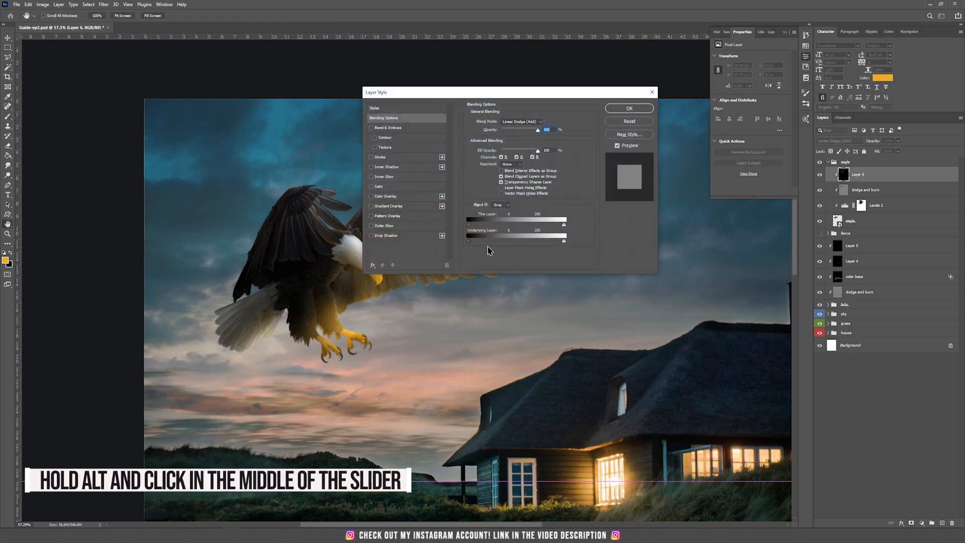
Split Layer 6's Blend If black slider for the underlying layer to 0 / 108, keeping the glow off the shadows.
drag(468, 243, 517, 247)
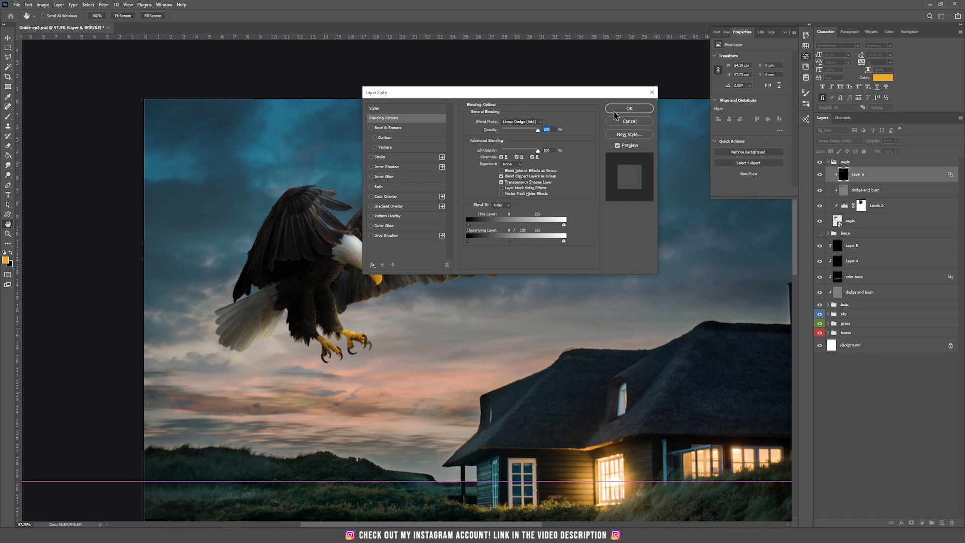
click(629, 108)
key(b)
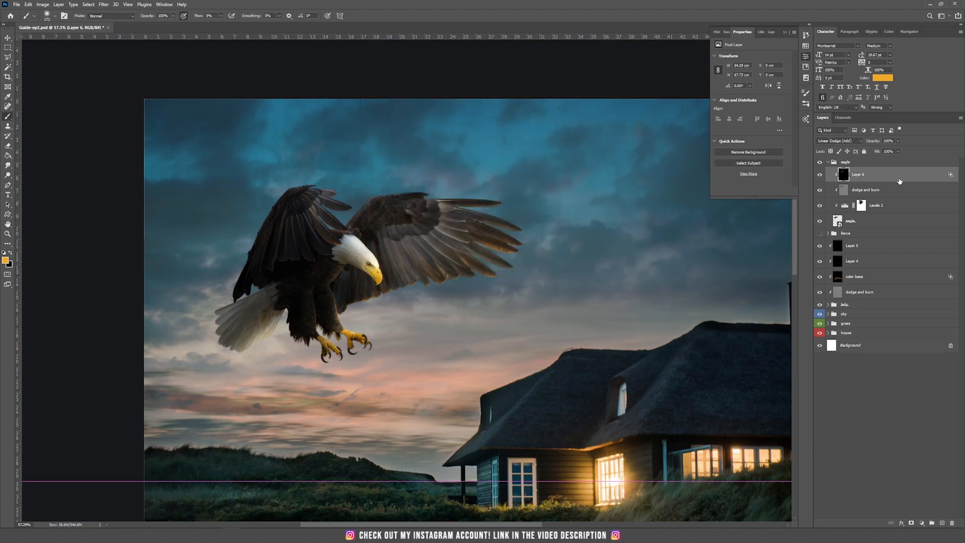
Create Layer 7 in Linear Dodge (Add) mode filled with neutral black and clip it to the eagle layers below.
click(60, 4)
mouse_move(73, 13)
click(160, 13)
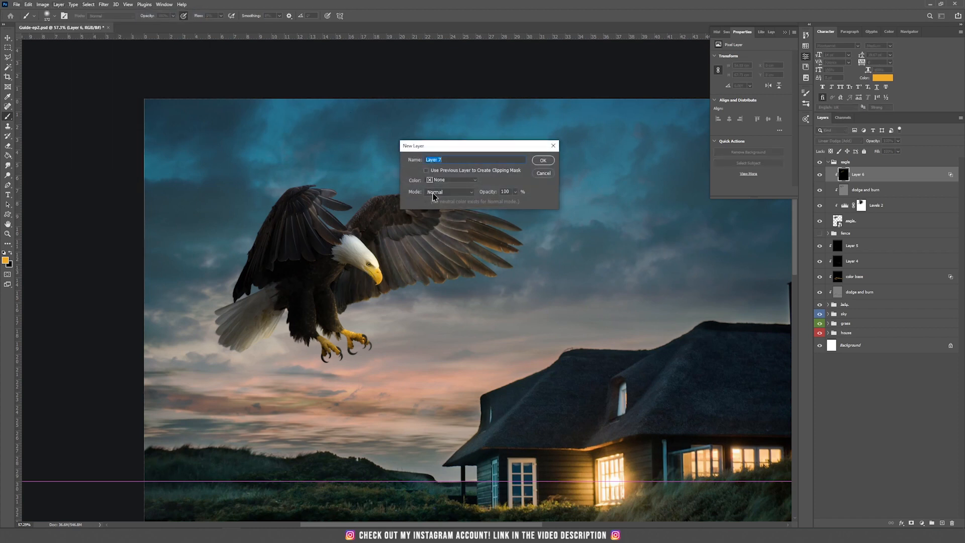
click(434, 192)
click(445, 276)
click(446, 202)
click(543, 160)
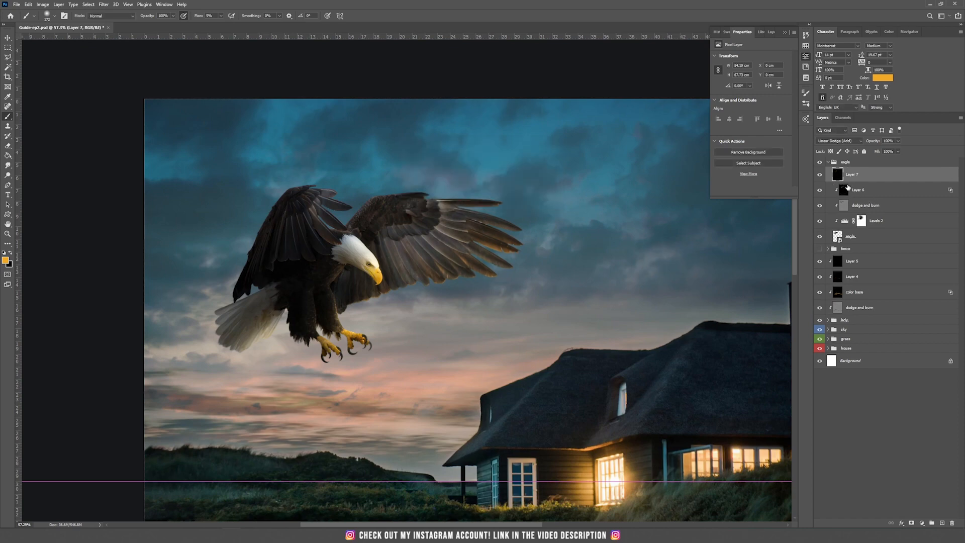
alt+click(852, 179)
Paint orange highlights along the feather edges of the eagle's far wing on Layer 7 using a smaller brush.
scroll(371, 333, up, 5)
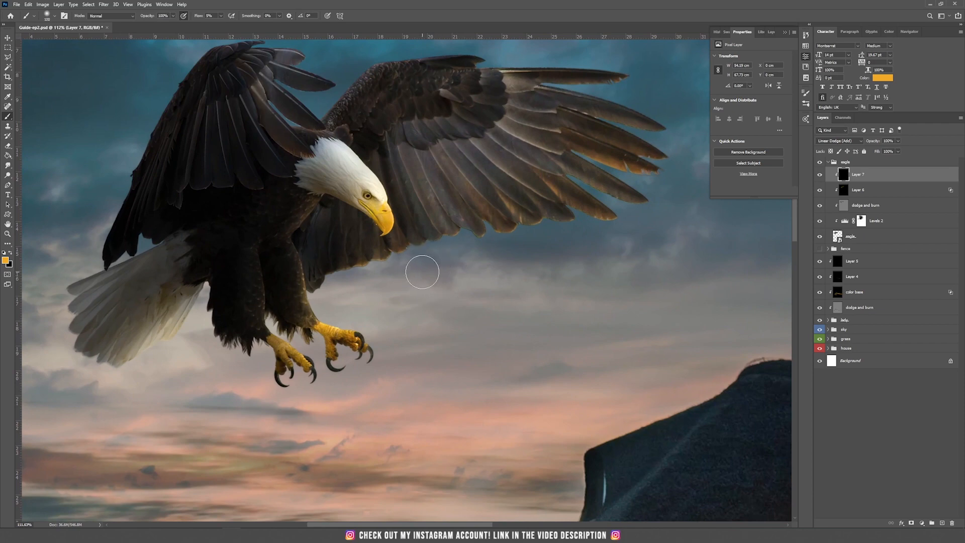
key(bracketleft)
mouse_move(350, 220)
mouse_down()
mouse_move(343, 109)
mouse_move(354, 216)
mouse_move(376, 218)
mouse_up()
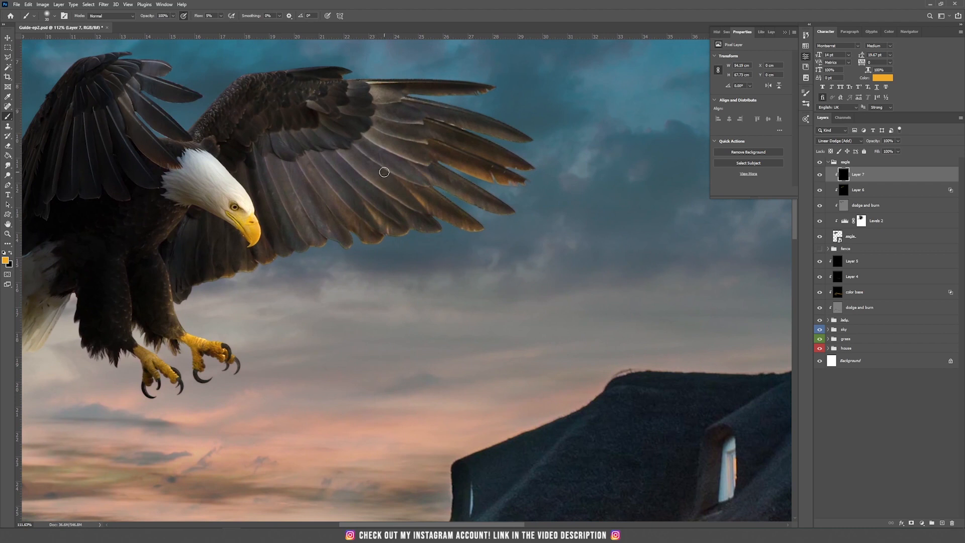
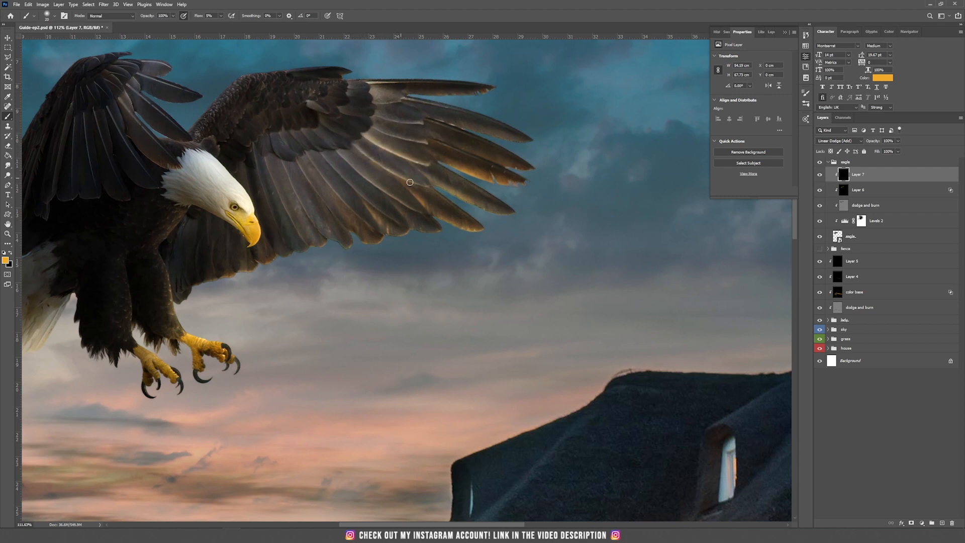
drag(358, 192, 383, 214)
drag(324, 161, 376, 233)
drag(352, 242, 442, 230)
drag(462, 200, 513, 213)
drag(468, 128, 530, 140)
drag(366, 105, 490, 93)
drag(302, 200, 330, 236)
alt+drag(318, 253, 316, 256)
mouse_move(280, 195)
mouse_down()
mouse_move(308, 245)
mouse_move(338, 237)
mouse_move(299, 251)
mouse_up()
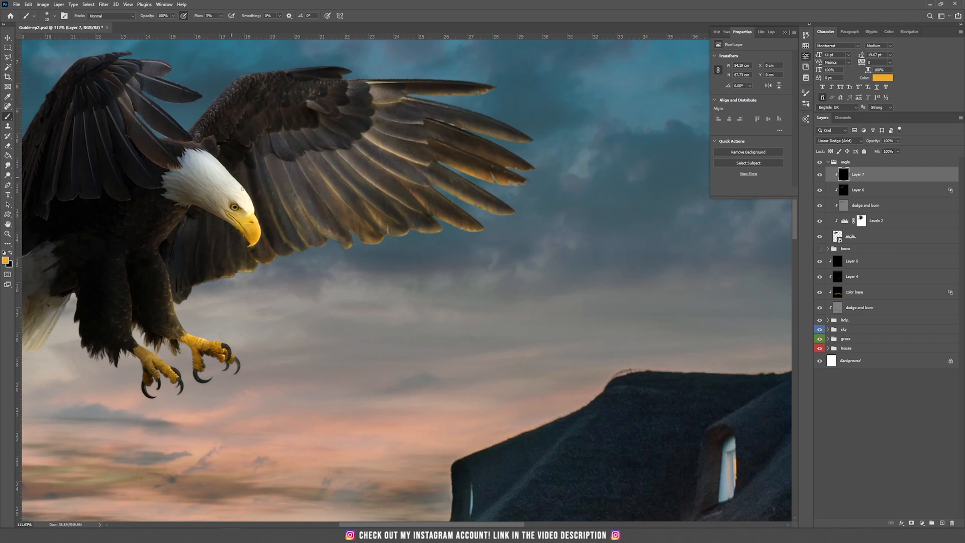
Paint orange highlights on the eagle's talons, feet, legs and lower body.
drag(219, 343, 211, 342)
drag(182, 333, 159, 252)
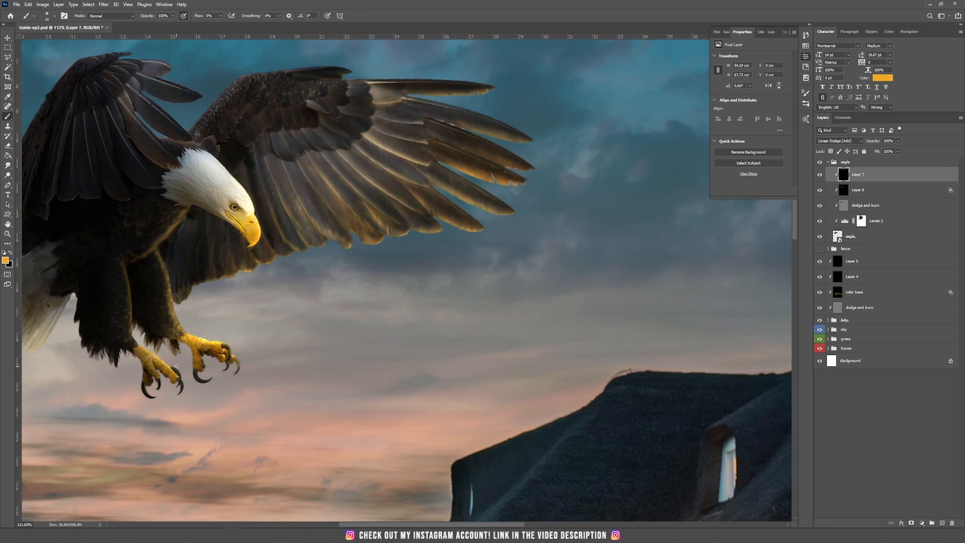
drag(125, 288, 128, 327)
drag(152, 253, 170, 308)
drag(158, 281, 284, 273)
drag(163, 341, 114, 366)
mouse_move(195, 288)
mouse_down()
mouse_move(163, 337)
mouse_move(122, 362)
mouse_up()
drag(117, 338, 96, 366)
drag(241, 165, 248, 241)
drag(291, 175, 321, 203)
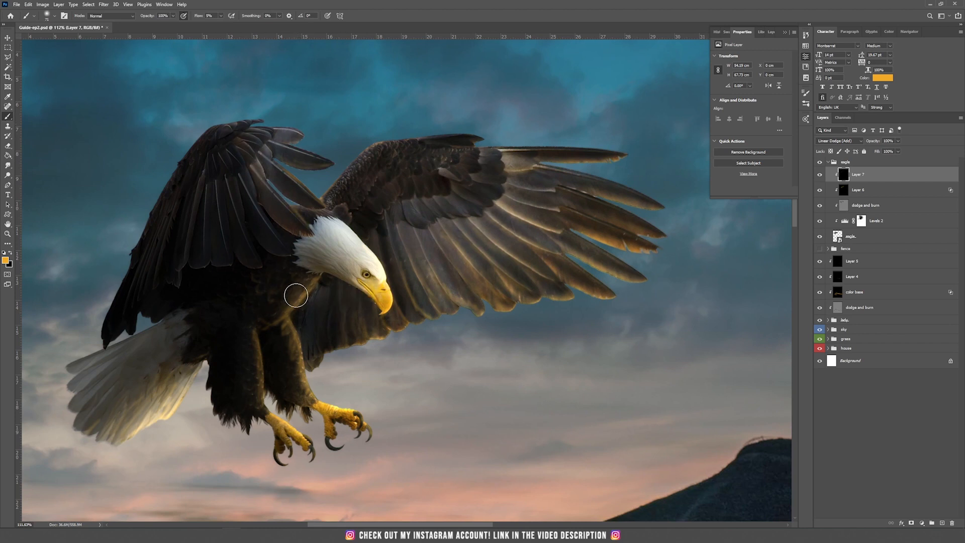
Brush a broader orange glow over the eagle's chest, legs, far wing and tail feathers with a larger brush.
drag(300, 290, 269, 322)
drag(286, 327, 296, 380)
drag(467, 301, 608, 289)
drag(649, 206, 643, 241)
drag(420, 274, 438, 309)
drag(367, 337, 317, 351)
drag(503, 183, 417, 221)
drag(250, 352, 254, 399)
drag(272, 312, 287, 280)
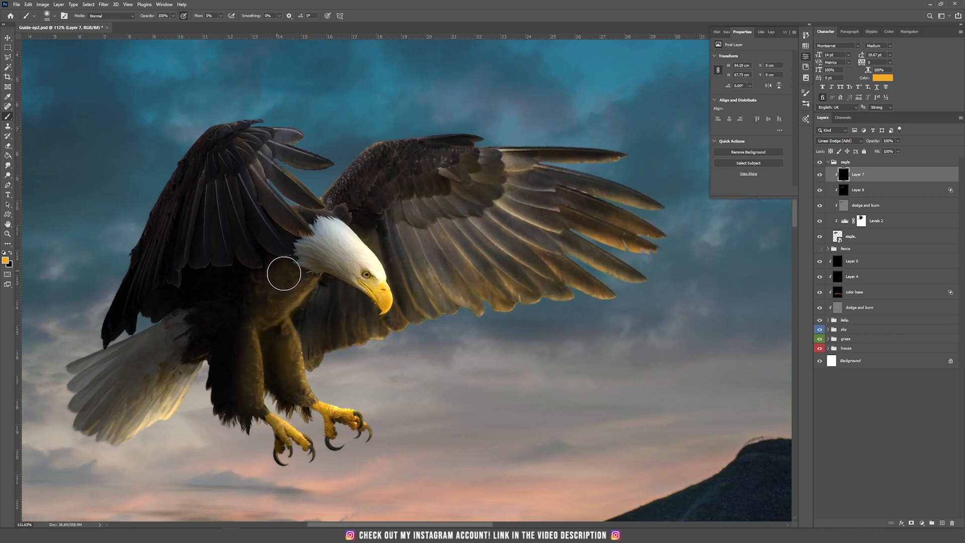
drag(178, 377, 116, 428)
drag(269, 308, 297, 305)
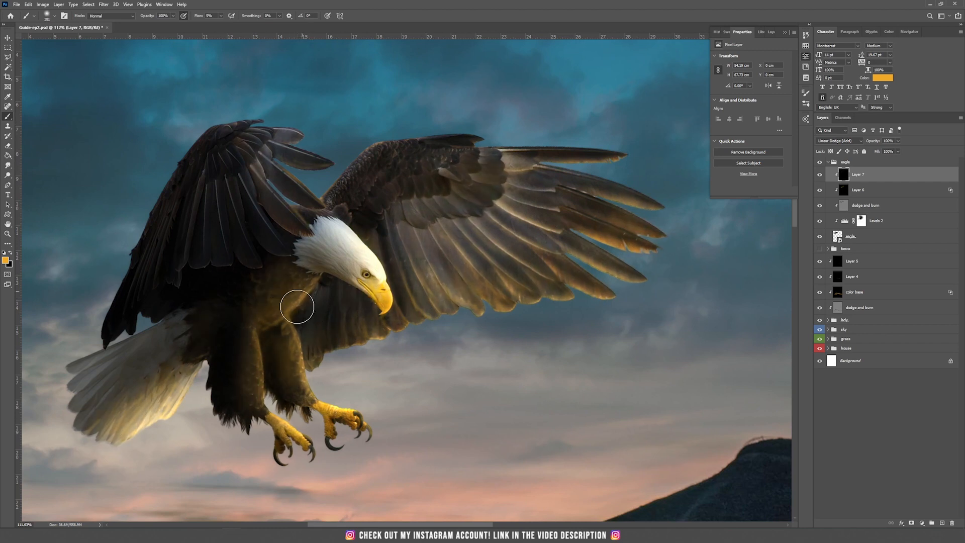
Swap the foreground colour to black and paint out excess orange glow on the eagle's chest and upper legs.
click(11, 253)
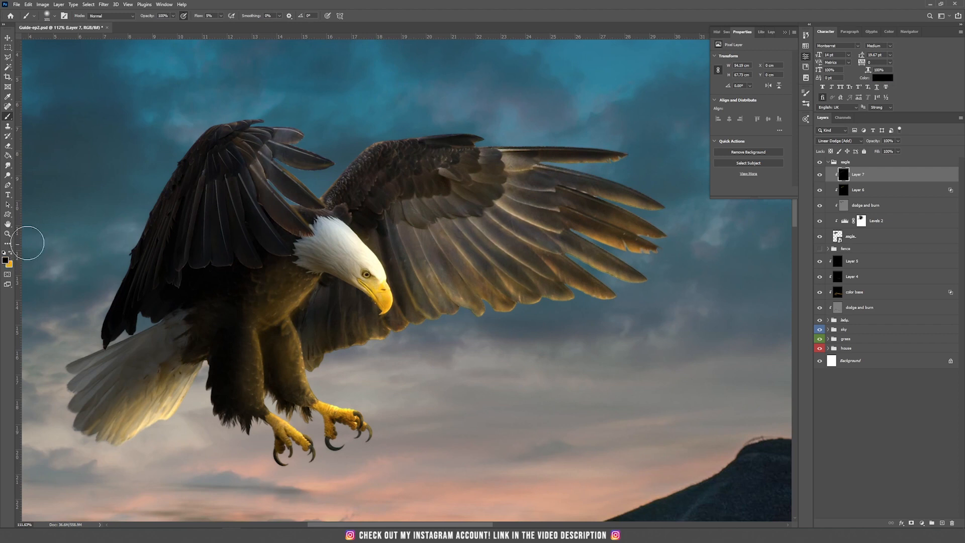
drag(289, 276, 302, 252)
mouse_move(282, 286)
mouse_down()
mouse_move(241, 334)
mouse_move(287, 359)
mouse_up()
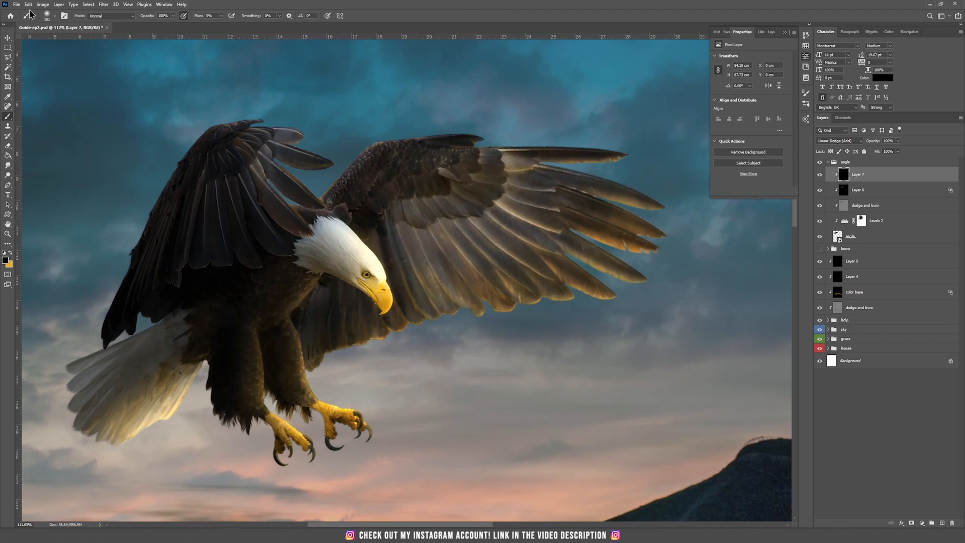
Create Layer 8 in Linear Dodge (Add) mode filled with neutral black and clip it to the eagle layers below.
click(60, 7)
mouse_move(76, 17)
click(187, 17)
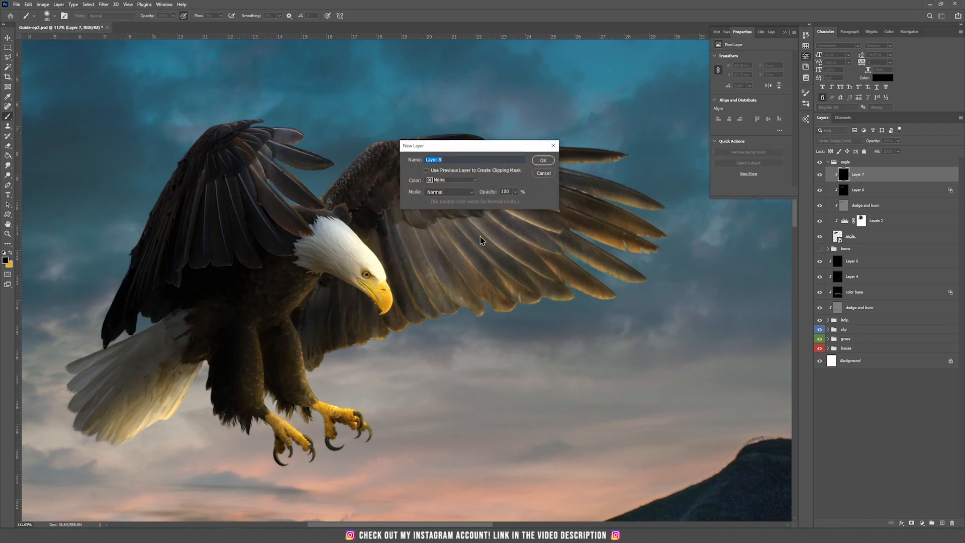
click(456, 192)
click(442, 274)
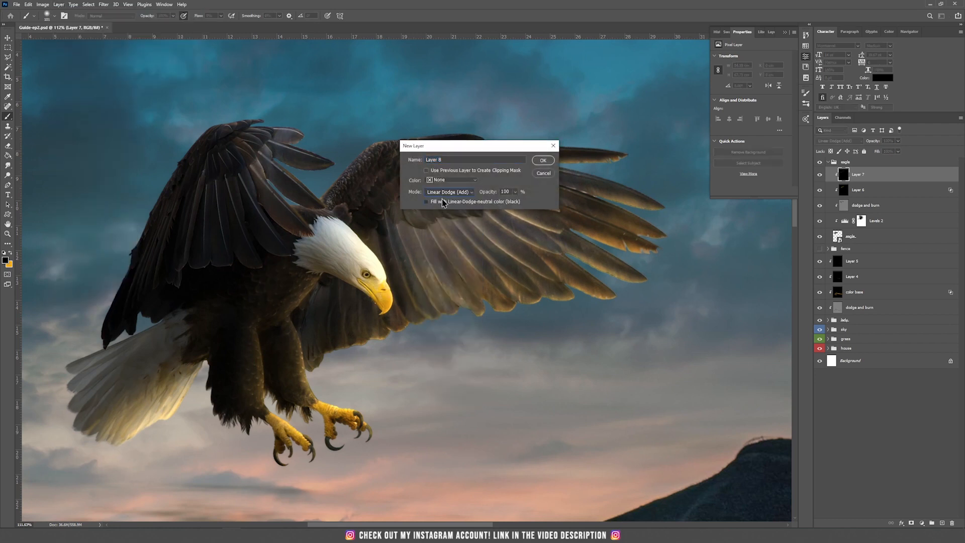
click(542, 161)
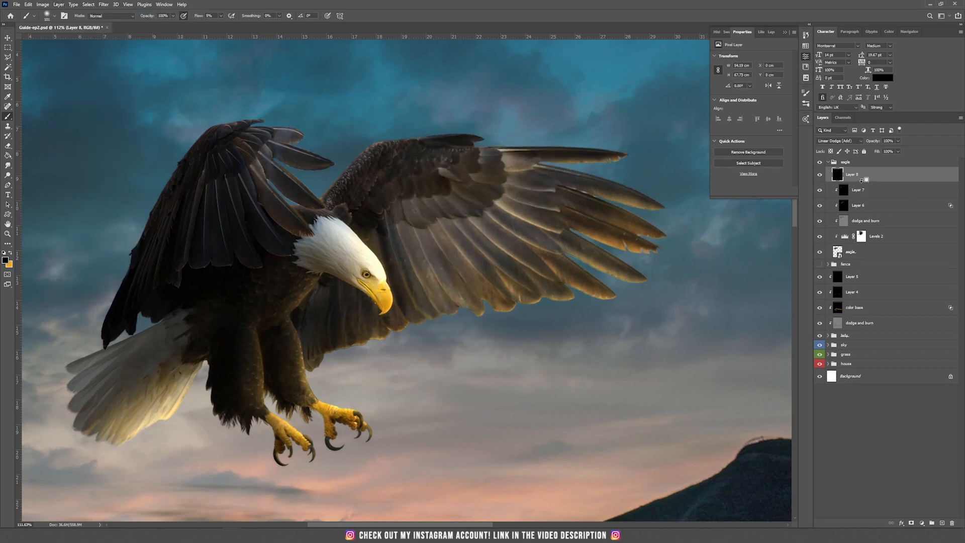
alt+click(860, 179)
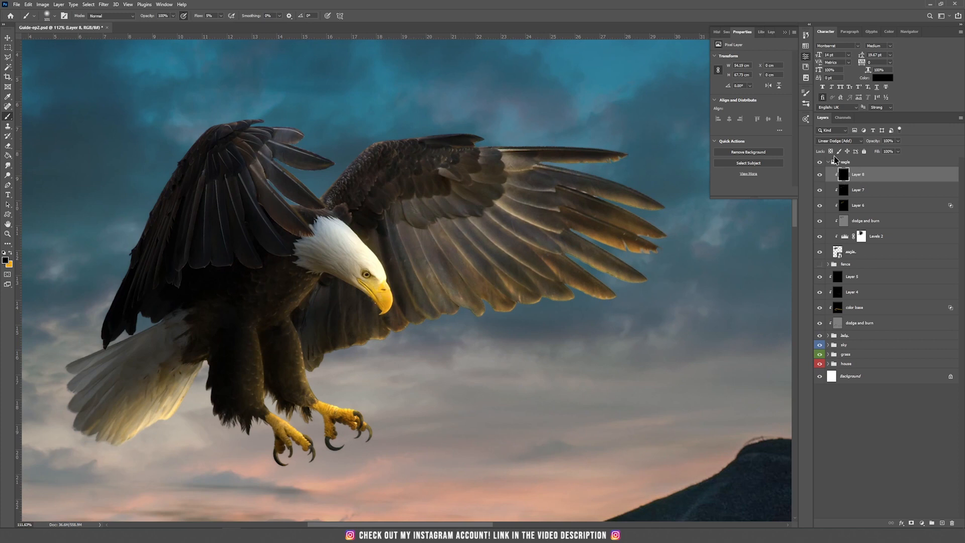
Set the brush's foreground colour to white (RGB 255, 255, 255).
click(7, 260)
key(Escape)
click(10, 253)
click(5, 261)
drag(582, 268, 580, 232)
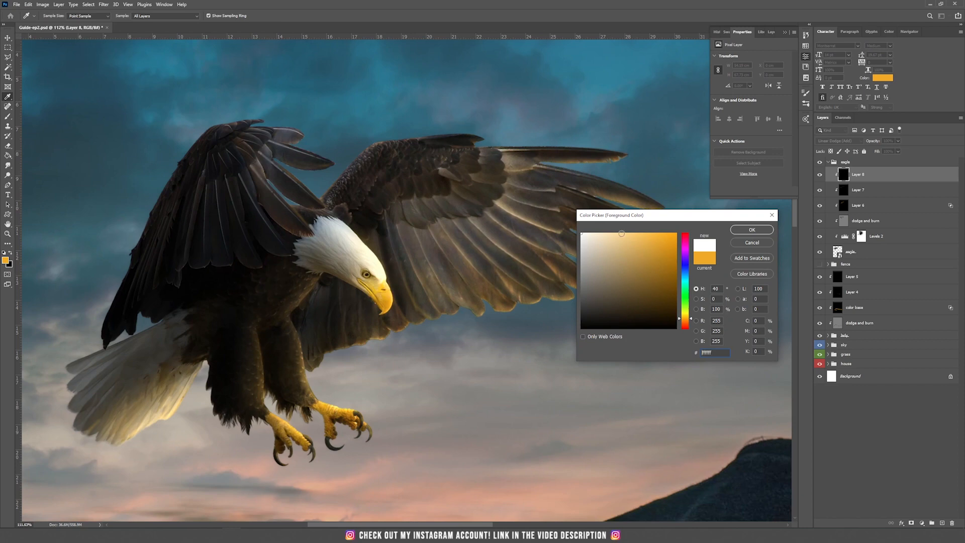
click(751, 229)
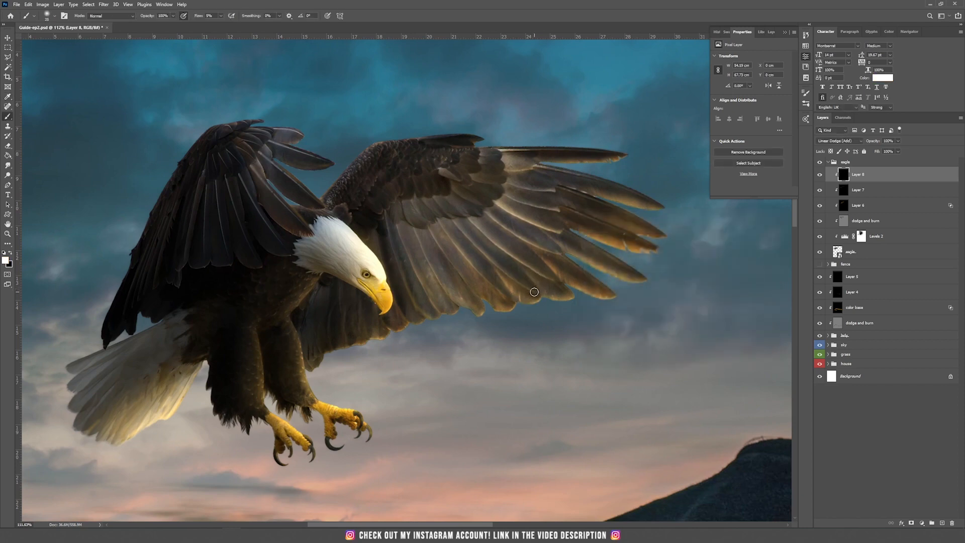
Paint thin white rim highlights along the feather edges of the eagle's far wing on Layer 8.
scroll(560, 313, up, 3)
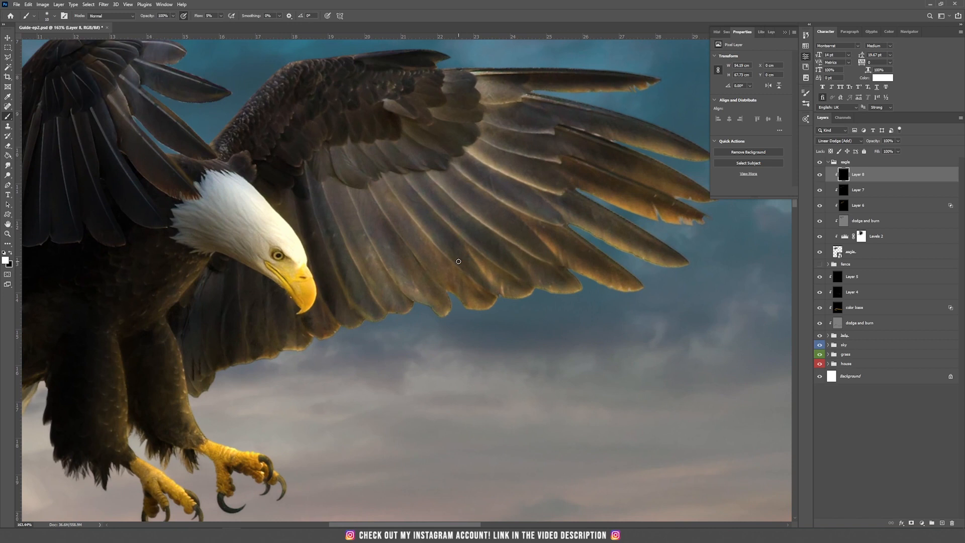
mouse_move(472, 154)
mouse_down()
mouse_move(566, 194)
mouse_move(678, 223)
mouse_up()
drag(660, 195, 601, 220)
drag(554, 161, 645, 185)
drag(419, 159, 543, 197)
mouse_move(418, 142)
mouse_down()
mouse_move(501, 159)
mouse_move(573, 116)
mouse_up()
mouse_move(393, 187)
mouse_down()
mouse_move(405, 215)
mouse_move(509, 250)
mouse_up()
mouse_move(469, 251)
mouse_down()
mouse_move(499, 282)
mouse_move(576, 316)
mouse_up()
drag(510, 249, 635, 290)
mouse_move(368, 199)
mouse_down()
mouse_move(436, 259)
mouse_move(497, 291)
mouse_up()
drag(344, 198, 472, 308)
drag(478, 317, 522, 316)
drag(412, 283, 475, 319)
mouse_move(439, 321)
mouse_down()
mouse_move(420, 339)
mouse_move(404, 327)
mouse_up()
drag(333, 220, 399, 295)
drag(349, 213, 384, 250)
drag(311, 216, 369, 295)
mouse_move(295, 222)
mouse_down()
mouse_move(385, 340)
mouse_move(391, 316)
mouse_up()
Paint finer white rim highlights along the wing's lower feather edges and the eagle's legs and feet with a much smaller brush.
scroll(284, 226, up, 5)
key(bracketleft)
key(bracketleft)
key(bracketleft)
mouse_move(251, 193)
mouse_down()
mouse_move(362, 400)
mouse_move(455, 404)
mouse_move(623, 366)
mouse_move(767, 369)
mouse_move(758, 349)
mouse_up()
drag(398, 390, 376, 406)
drag(368, 405, 329, 419)
drag(246, 273, 329, 409)
mouse_move(216, 409)
mouse_down()
mouse_move(393, 345)
mouse_move(422, 290)
mouse_up()
scroll(408, 330, up, 6)
key(bracketleft)
key(bracketleft)
key(bracketleft)
key(bracketleft)
key(bracketleft)
mouse_move(381, 337)
mouse_down()
mouse_move(370, 352)
mouse_move(397, 343)
mouse_up()
mouse_move(423, 308)
mouse_down()
mouse_move(413, 246)
mouse_move(394, 217)
mouse_move(394, 260)
mouse_up()
mouse_move(289, 205)
mouse_down()
mouse_move(347, 259)
mouse_move(331, 262)
mouse_up()
mouse_move(301, 185)
mouse_down()
mouse_move(330, 185)
mouse_move(327, 195)
mouse_up()
drag(389, 202, 423, 314)
mouse_move(395, 389)
mouse_down()
mouse_move(450, 423)
mouse_move(490, 393)
mouse_up()
drag(452, 337, 563, 365)
drag(502, 400, 607, 314)
drag(593, 302, 556, 336)
drag(559, 252, 594, 299)
mouse_move(515, 332)
mouse_down()
mouse_move(477, 371)
mouse_move(423, 372)
mouse_up()
drag(333, 402, 332, 365)
drag(427, 371, 359, 394)
mouse_move(479, 370)
mouse_down()
mouse_move(512, 341)
mouse_move(583, 311)
mouse_up()
drag(653, 299, 728, 272)
drag(377, 389, 336, 404)
drag(330, 366, 333, 404)
drag(415, 338, 423, 371)
drag(473, 318, 473, 370)
drag(311, 407, 450, 329)
mouse_move(404, 297)
mouse_down()
mouse_move(417, 333)
mouse_move(380, 350)
mouse_up()
drag(351, 309, 372, 349)
drag(377, 355, 357, 406)
drag(311, 382, 332, 414)
drag(341, 215, 342, 284)
drag(237, 209, 270, 277)
mouse_move(290, 311)
mouse_down()
mouse_move(318, 196)
mouse_move(333, 345)
mouse_up()
drag(316, 231, 283, 135)
mouse_move(323, 286)
mouse_down()
mouse_move(385, 436)
mouse_move(461, 471)
mouse_up()
drag(327, 325, 376, 424)
drag(327, 296, 358, 311)
drag(402, 392, 408, 298)
mouse_move(460, 369)
mouse_down()
mouse_move(546, 383)
mouse_move(554, 456)
mouse_up()
drag(564, 391, 575, 435)
mouse_move(583, 426)
mouse_down()
mouse_move(568, 358)
mouse_move(596, 436)
mouse_up()
mouse_move(572, 361)
mouse_down()
mouse_move(591, 383)
mouse_move(543, 420)
mouse_up()
mouse_move(447, 427)
mouse_down()
mouse_move(485, 393)
mouse_move(468, 398)
mouse_up()
drag(475, 438, 518, 426)
drag(439, 349, 537, 284)
mouse_move(449, 315)
mouse_down()
mouse_move(495, 387)
mouse_move(494, 413)
mouse_up()
drag(467, 344, 380, 264)
mouse_move(442, 314)
mouse_down()
mouse_move(469, 325)
mouse_move(486, 349)
mouse_up()
mouse_move(401, 355)
mouse_down()
mouse_move(357, 265)
mouse_move(391, 274)
mouse_up()
drag(347, 250, 397, 291)
drag(312, 231, 356, 254)
mouse_move(358, 298)
mouse_down()
mouse_move(384, 341)
mouse_move(395, 409)
mouse_up()
mouse_move(338, 388)
mouse_down()
mouse_move(348, 428)
mouse_move(383, 442)
mouse_up()
drag(310, 225, 335, 240)
drag(716, 276, 732, 328)
drag(653, 256, 659, 332)
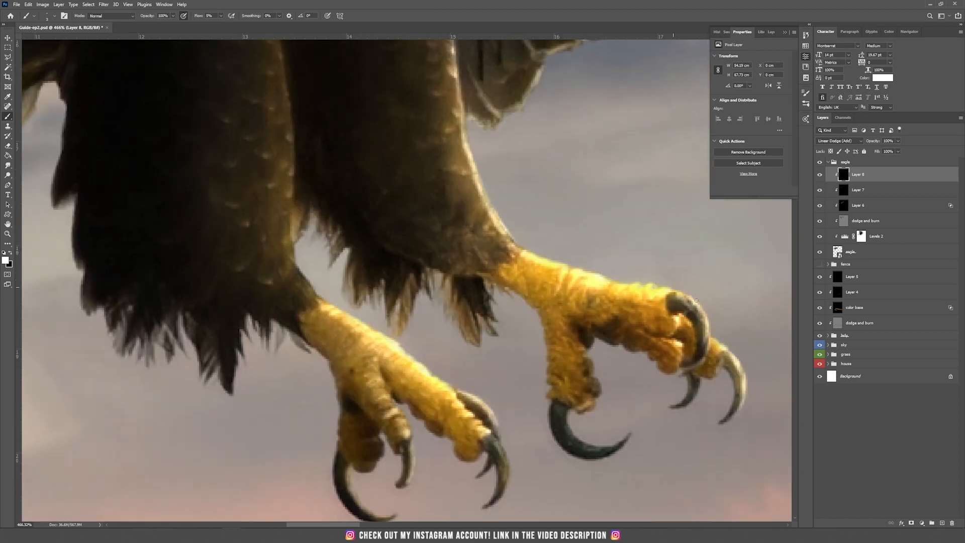
Paint thin white rim highlights on the eagle's front talons and along the inner edges of both feathered legs on Layer 8.
drag(669, 292, 707, 333)
drag(409, 288, 480, 384)
drag(356, 338, 382, 385)
drag(359, 203, 359, 365)
drag(358, 347, 382, 396)
drag(369, 252, 403, 421)
drag(332, 212, 375, 305)
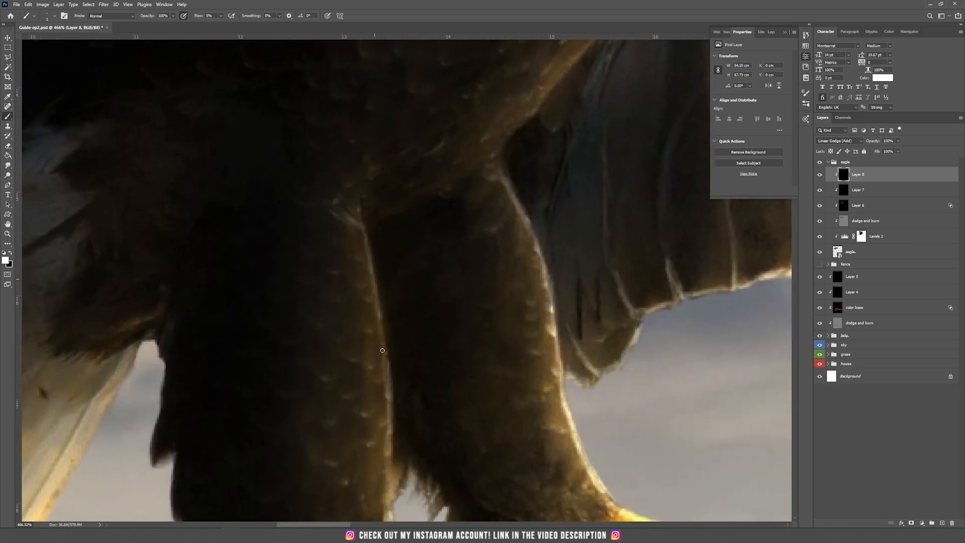
drag(384, 397, 370, 291)
drag(376, 289, 390, 347)
drag(374, 226, 390, 312)
drag(377, 295, 390, 418)
drag(392, 251, 371, 388)
Paint fine white highlight strokes along the eagle's chest edge and the white feathers on the crown of its head.
drag(386, 234, 527, 114)
drag(577, 55, 475, 199)
drag(412, 267, 502, 154)
drag(329, 345, 432, 252)
mouse_move(534, 191)
mouse_down()
mouse_move(495, 358)
mouse_move(483, 362)
mouse_up()
drag(516, 250, 552, 290)
drag(461, 236, 523, 273)
drag(557, 347, 616, 385)
drag(697, 394, 726, 406)
drag(736, 415, 739, 433)
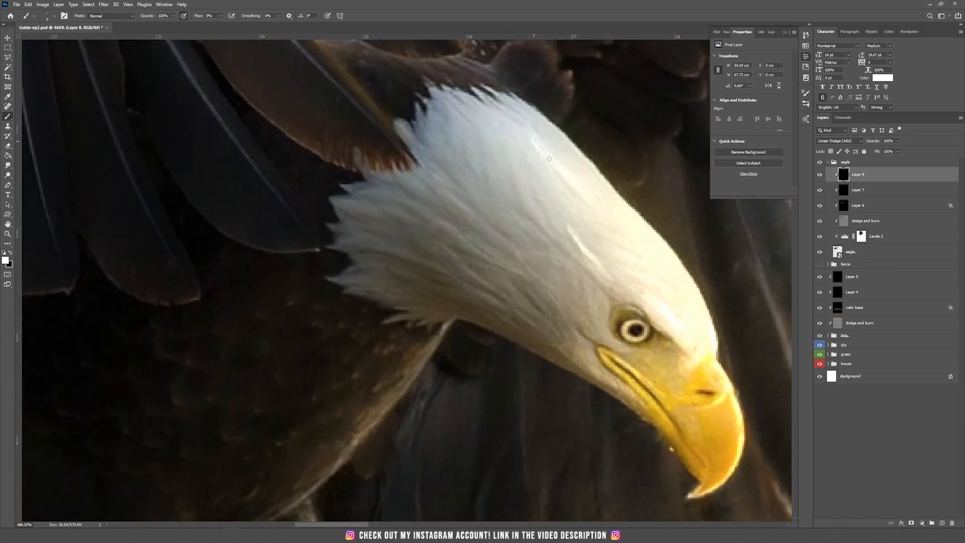
drag(498, 140, 556, 220)
drag(533, 181, 569, 287)
drag(555, 205, 647, 296)
Add more fine white highlights along the eagle's breast feathers and the front edges of its legs.
scroll(634, 386, down, 6)
drag(499, 420, 635, 85)
scroll(651, 291, up, 1)
drag(644, 308, 679, 384)
drag(644, 297, 652, 332)
drag(540, 362, 537, 390)
drag(540, 317, 606, 437)
drag(648, 292, 621, 199)
drag(629, 154, 600, 133)
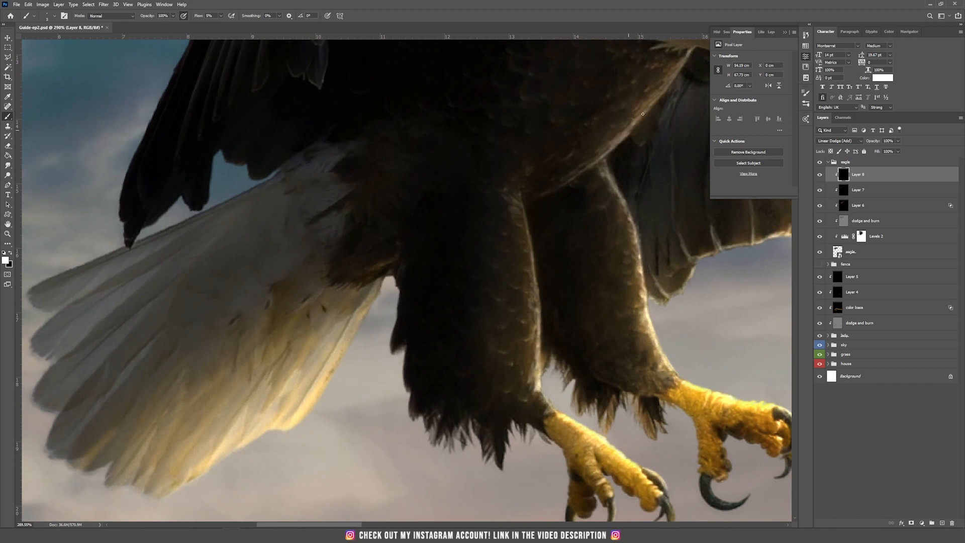
drag(687, 63, 621, 134)
drag(643, 114, 572, 173)
drag(536, 200, 534, 309)
drag(509, 363, 498, 367)
drag(558, 152, 567, 159)
Paint white rim highlights along the lower edge and individual feathers of the eagle's tail.
mouse_move(371, 297)
mouse_down()
mouse_move(302, 421)
mouse_move(160, 499)
mouse_up()
drag(177, 474, 204, 422)
drag(225, 436, 261, 380)
mouse_move(382, 283)
mouse_down()
mouse_move(298, 422)
mouse_move(214, 461)
mouse_move(119, 485)
mouse_move(109, 465)
mouse_up()
drag(331, 368, 313, 400)
drag(215, 446, 174, 486)
Paint thin white rim highlights on the near wing's feather edges and the far wing's feather tips.
scroll(402, 286, down, 8)
scroll(427, 196, up, 7)
drag(389, 279, 471, 311)
drag(458, 295, 394, 226)
drag(437, 245, 495, 255)
mouse_move(489, 241)
mouse_down()
mouse_move(428, 186)
mouse_move(514, 161)
mouse_up()
drag(514, 160, 447, 132)
drag(390, 119, 445, 108)
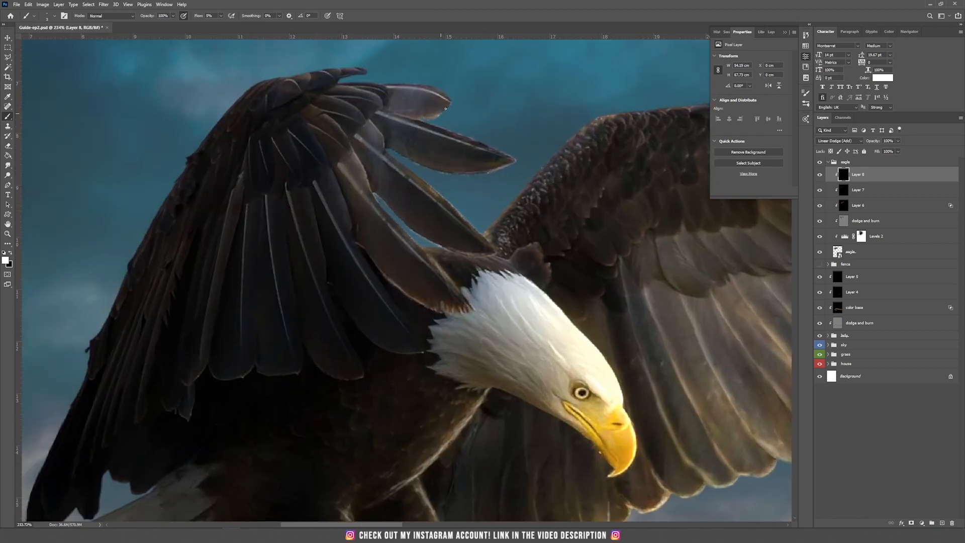
drag(719, 301, 392, 319)
drag(719, 332, 392, 335)
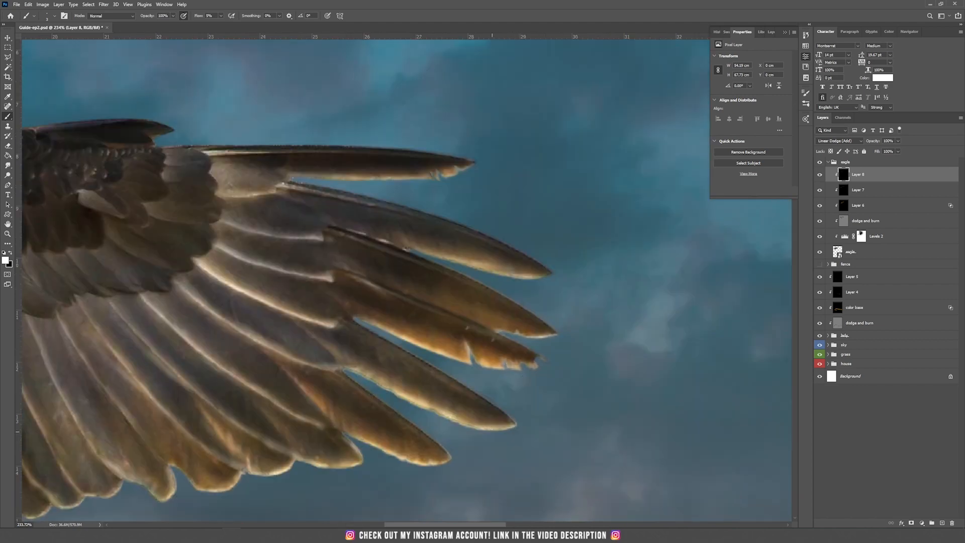
drag(451, 463, 437, 464)
drag(362, 451, 355, 461)
Show the fence group, collapse the eagle group and select the distant fence layer inside the fence group.
key(ctrl+0)
scroll(397, 263, up, 3)
drag(397, 262, 418, 379)
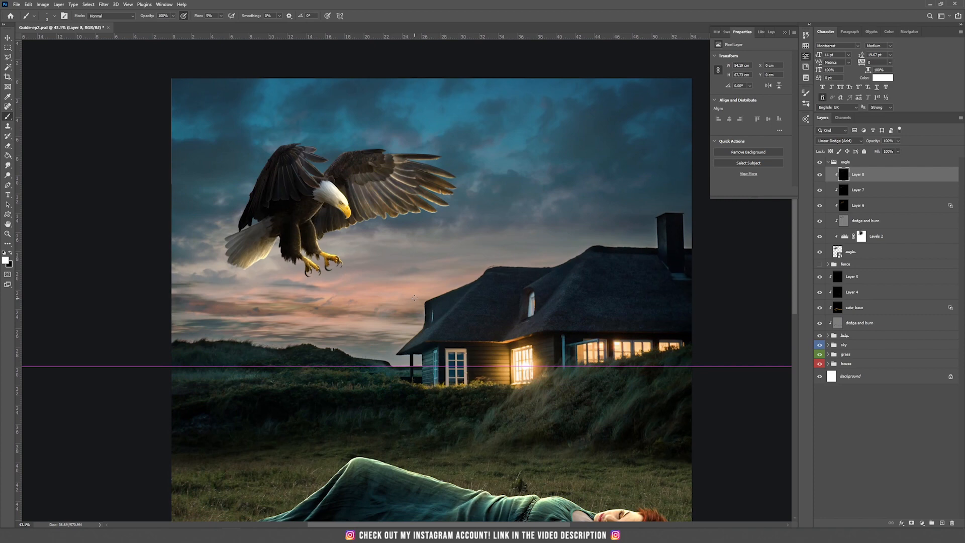
scroll(420, 295, down, 2)
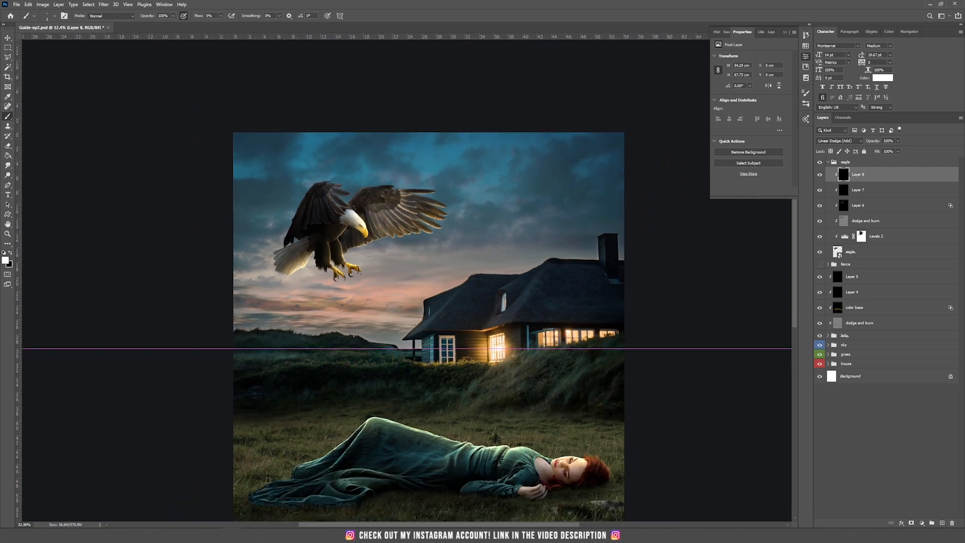
drag(479, 344, 466, 293)
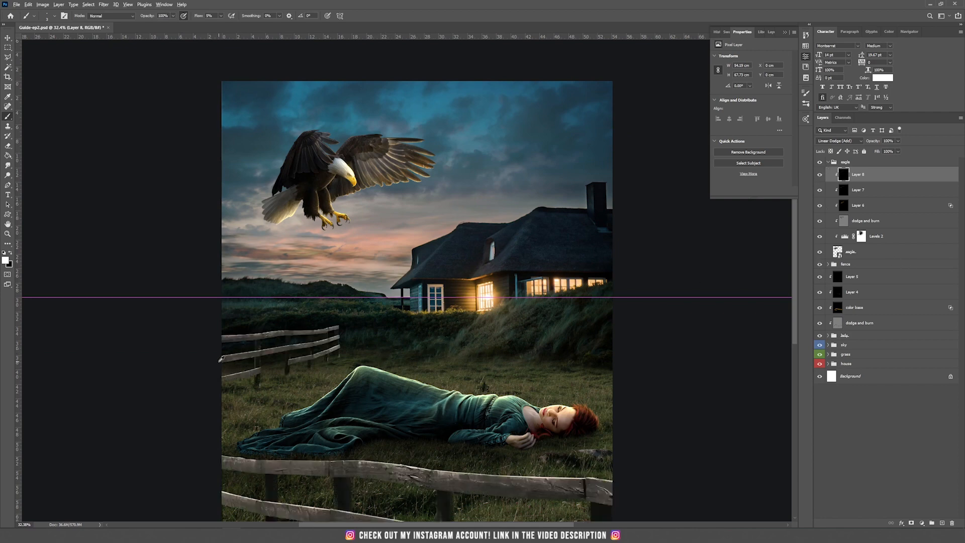
scroll(221, 360, up, 8)
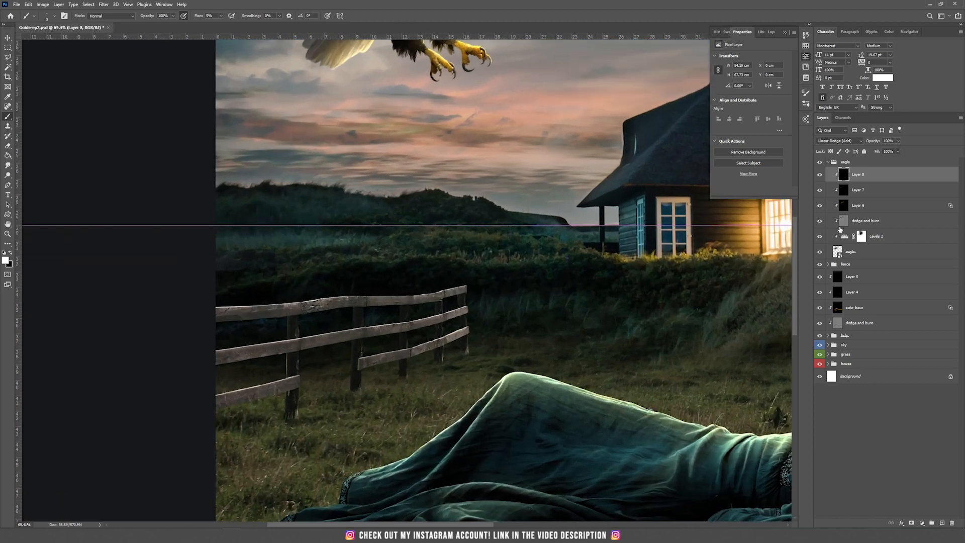
click(833, 164)
click(829, 163)
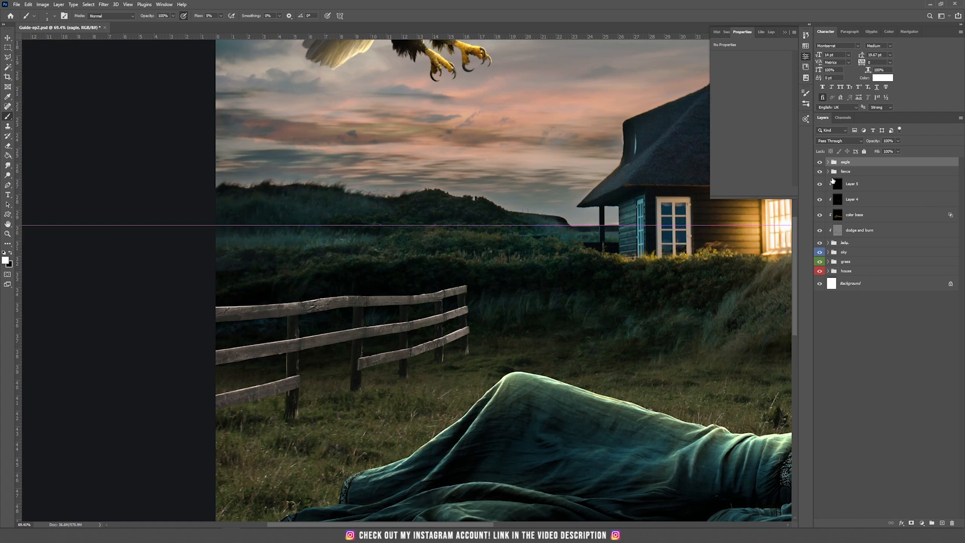
click(829, 172)
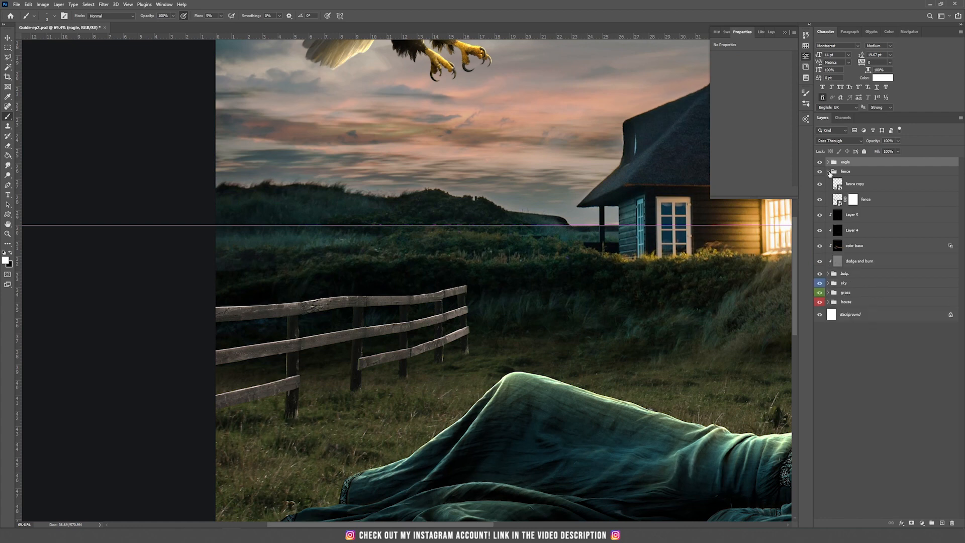
click(866, 204)
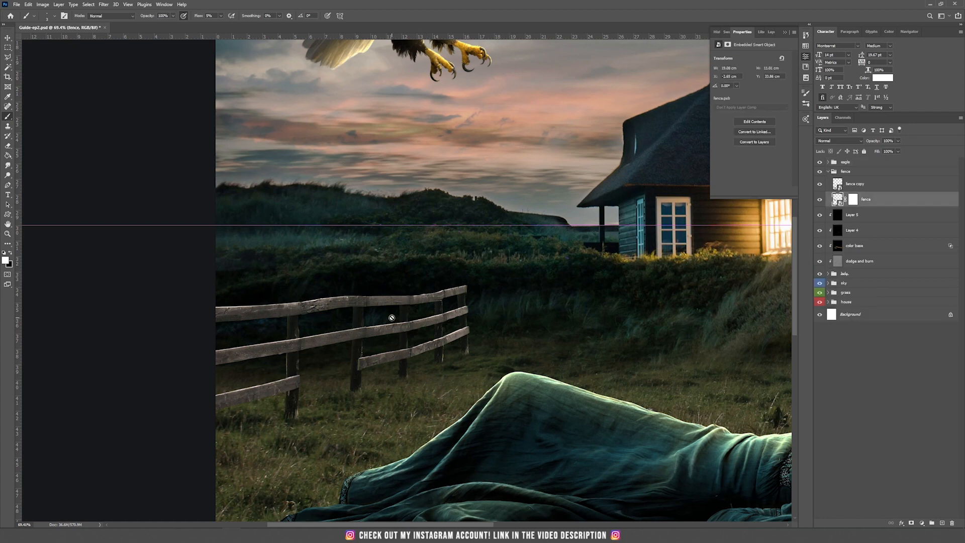
Add a Levels adjustment clipped to the distant fence layer and lower its output white level to 100.
key(v)
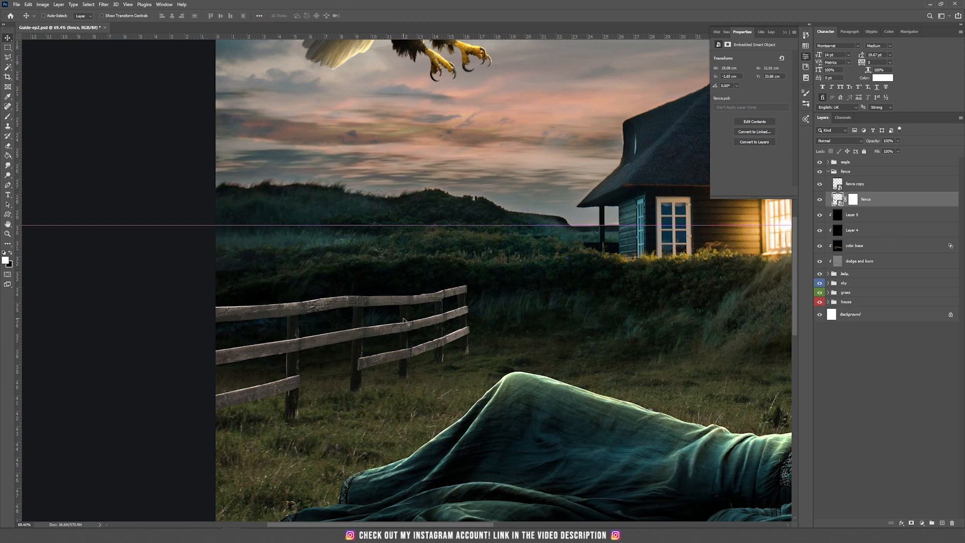
click(922, 523)
click(931, 426)
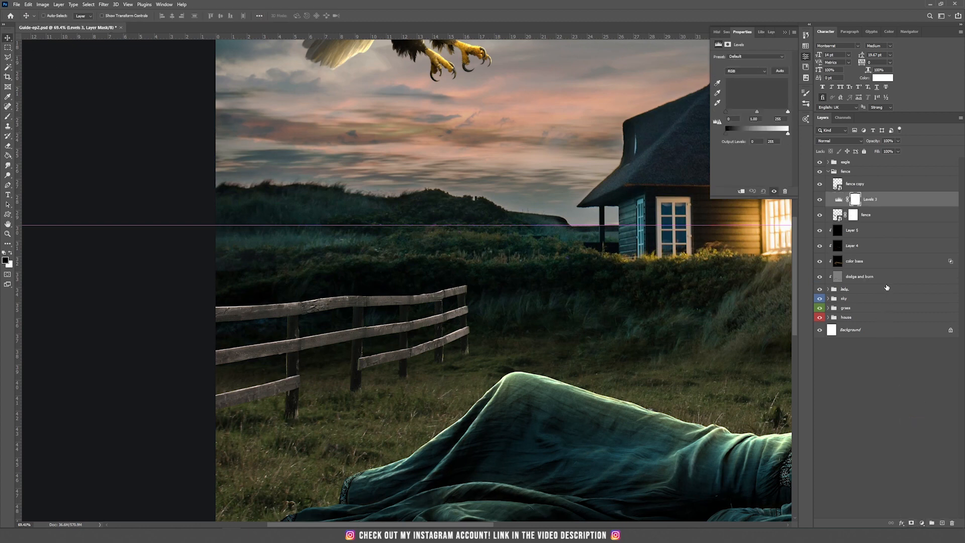
click(741, 192)
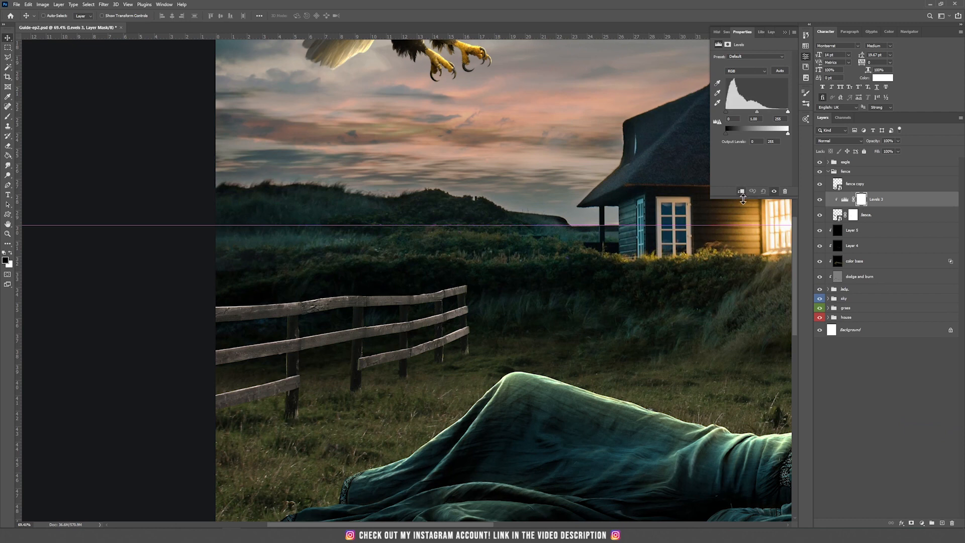
drag(777, 137, 754, 139)
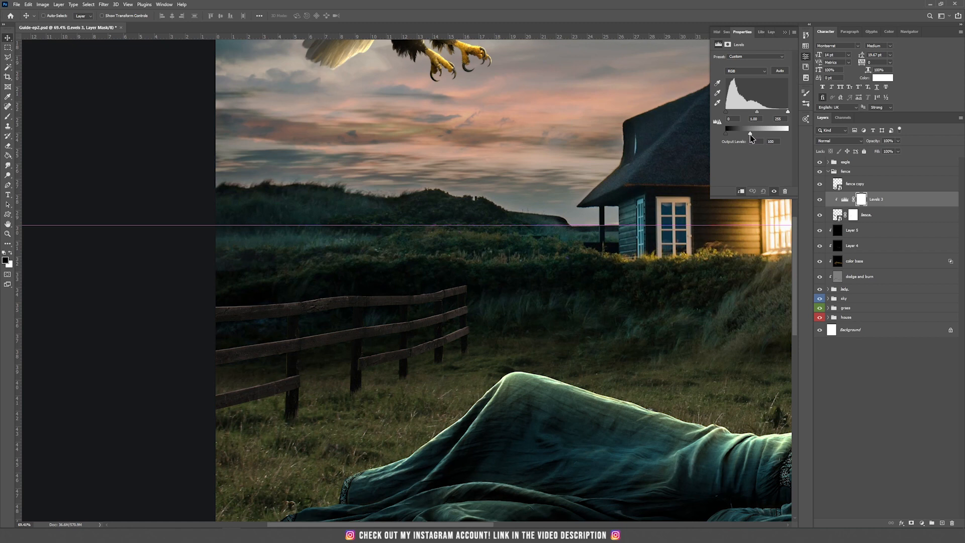
Paint black on the Levels mask with a large soft brush at 9% flow to reduce the darkening on the fence's house-side part.
click(862, 201)
key(b)
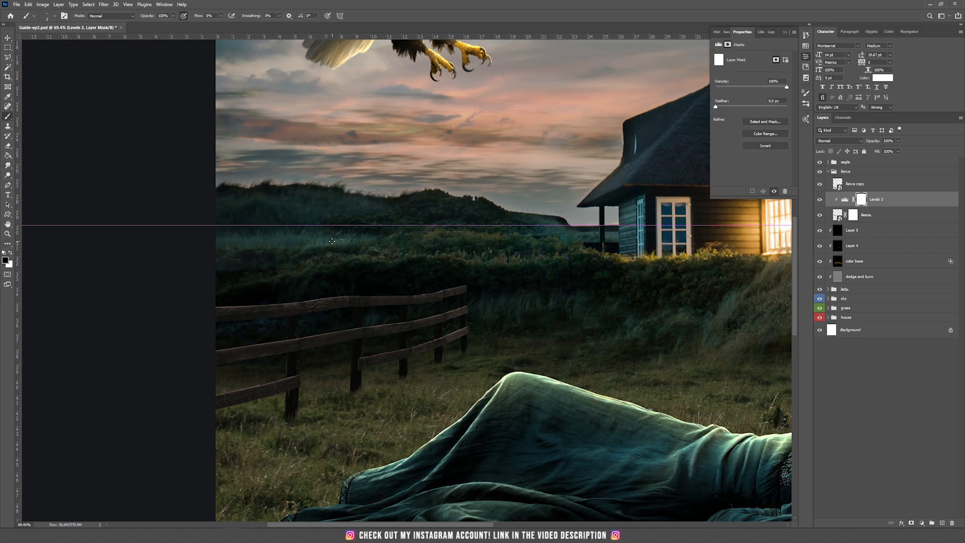
drag(222, 15, 222, 26)
key(])
key(])
key(])
key(])
key(])
key(])
key(])
key(])
key(])
mouse_move(347, 338)
mouse_down()
mouse_move(370, 306)
mouse_move(465, 297)
mouse_move(375, 282)
mouse_move(381, 340)
mouse_move(502, 318)
mouse_move(377, 280)
mouse_move(418, 341)
mouse_move(508, 280)
mouse_move(363, 284)
mouse_move(448, 258)
mouse_move(265, 416)
mouse_move(506, 333)
mouse_move(404, 261)
mouse_move(409, 280)
mouse_move(388, 333)
mouse_move(375, 339)
mouse_move(359, 325)
mouse_up()
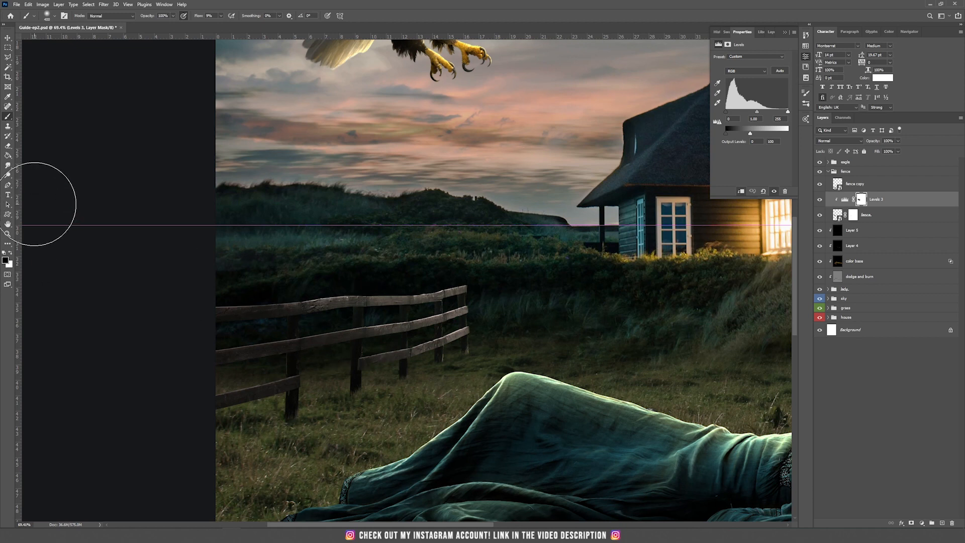
click(8, 176)
right_click(8, 177)
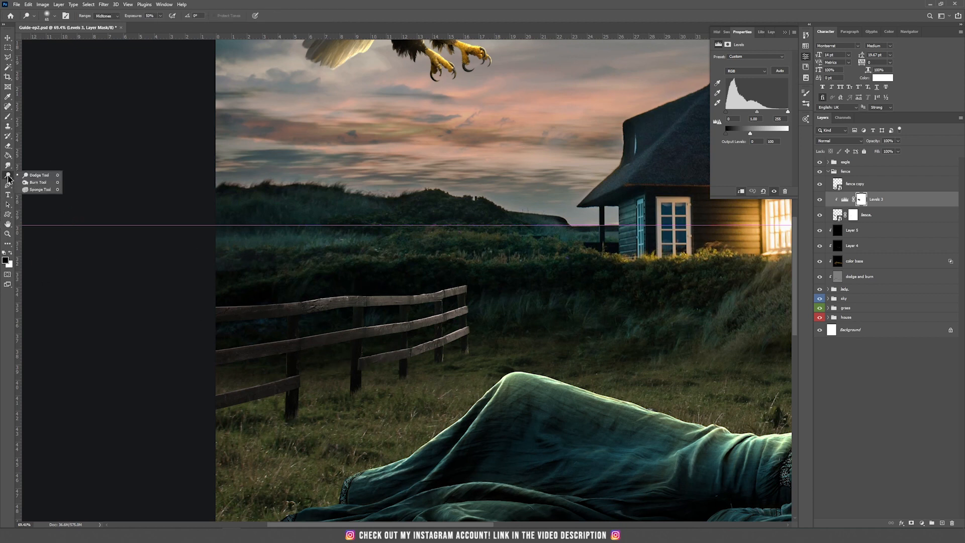
key(Escape)
key(b)
Create a Soft Light layer filled with neutral gray above the Levels adjustment and clip it to the distant fence.
click(59, 4)
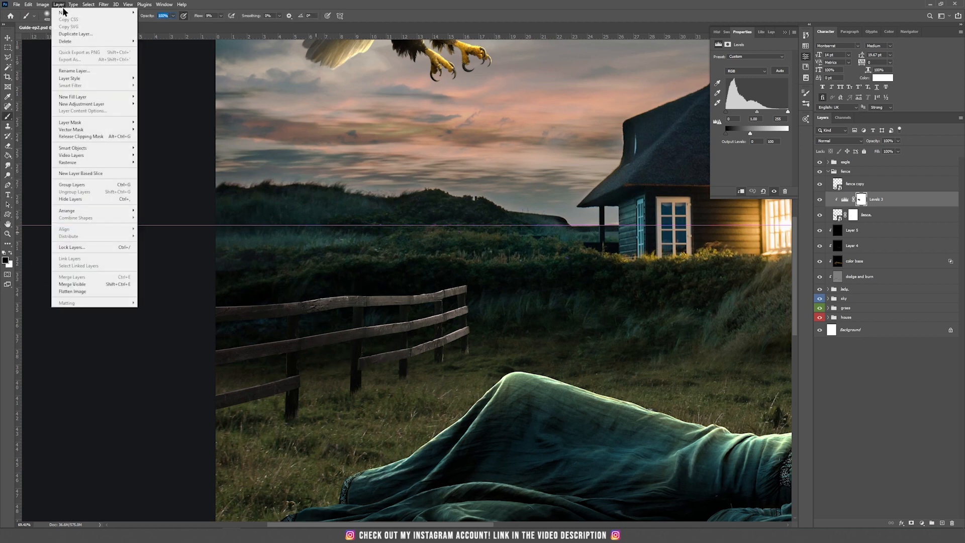
click(153, 14)
click(460, 192)
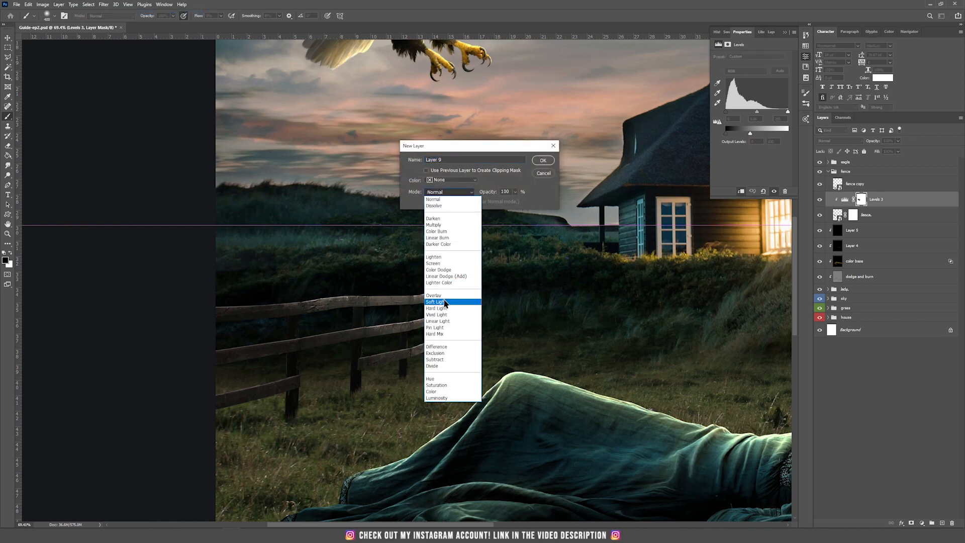
click(445, 303)
click(542, 161)
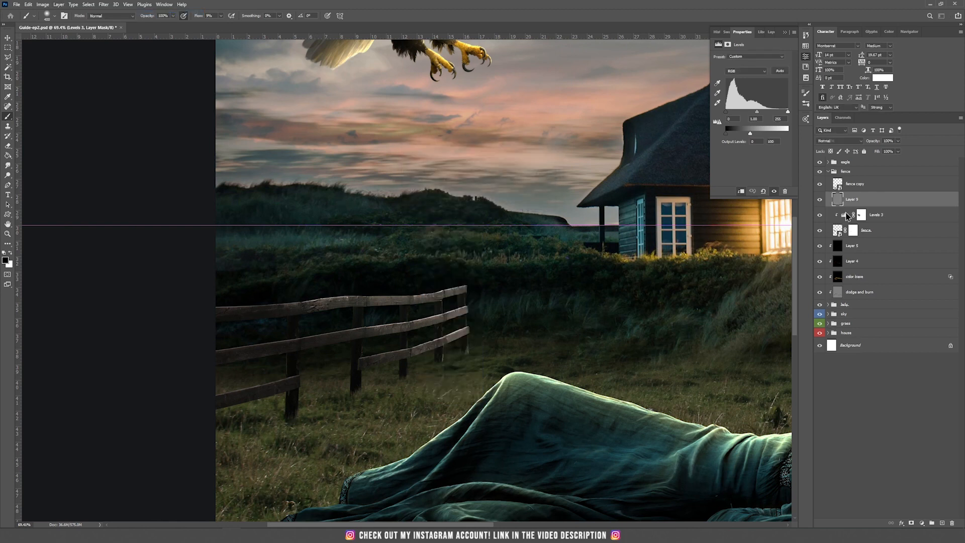
alt+click(857, 204)
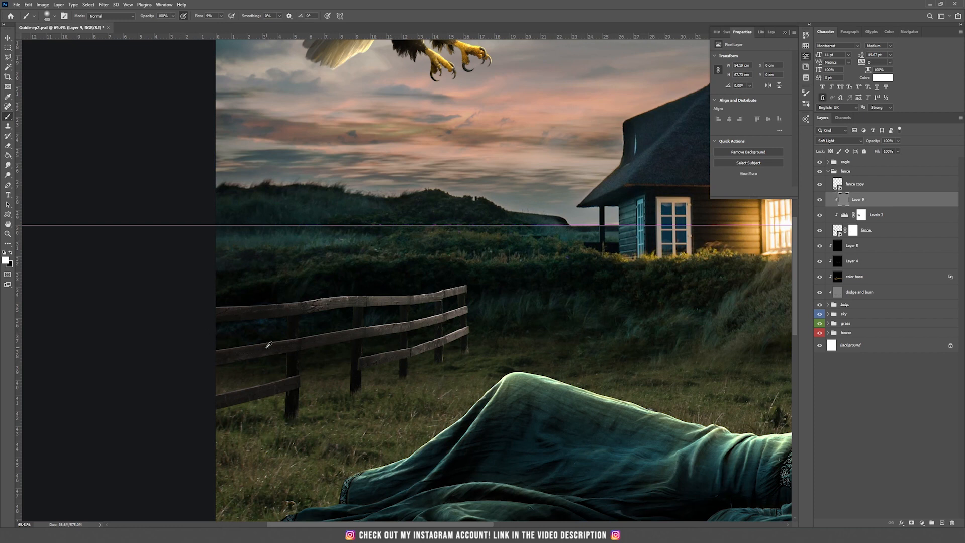
Darken the distant fence's posts and shaded rails on the Soft Light layer with a black brush at 5% flow.
key(x)
click(221, 16)
click(239, 44)
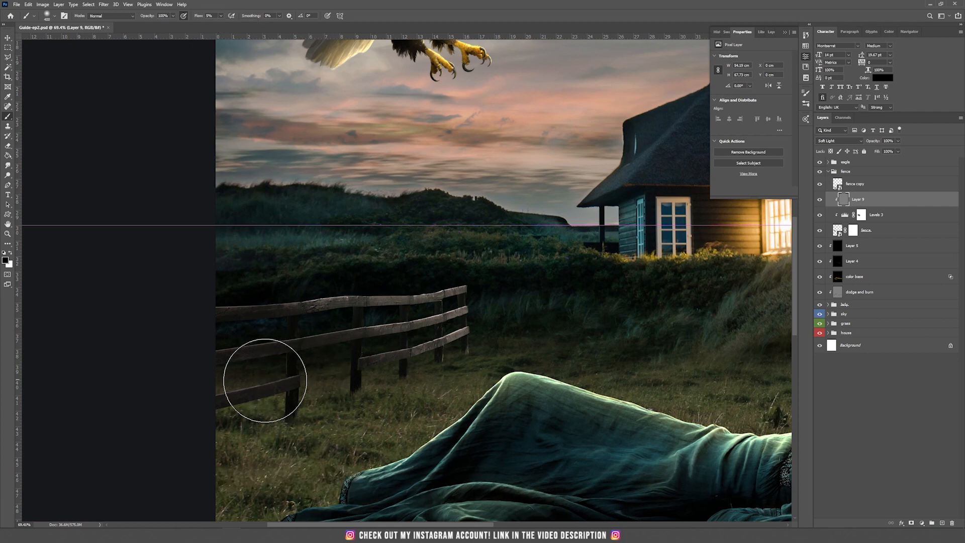
scroll(272, 423, up, 1)
scroll(274, 420, up, 5)
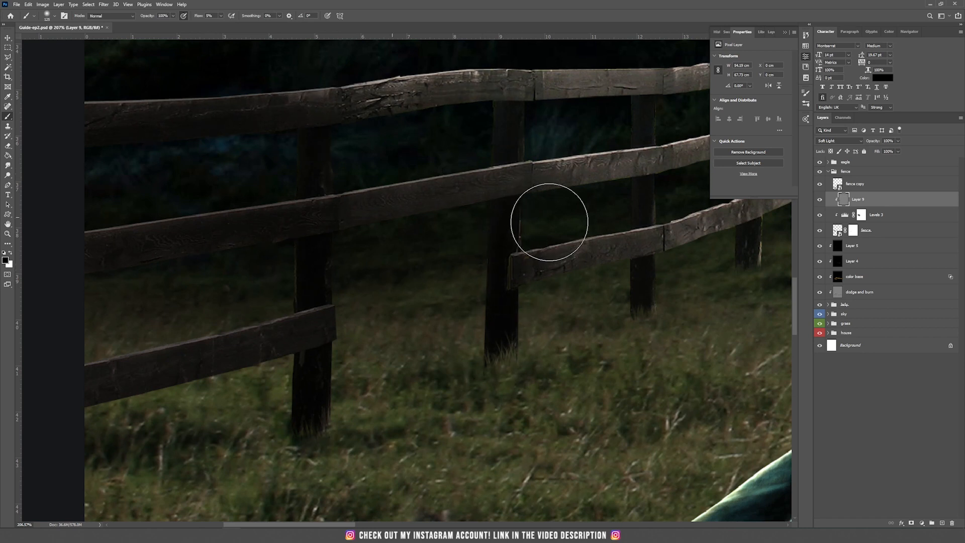
drag(597, 204, 170, 356)
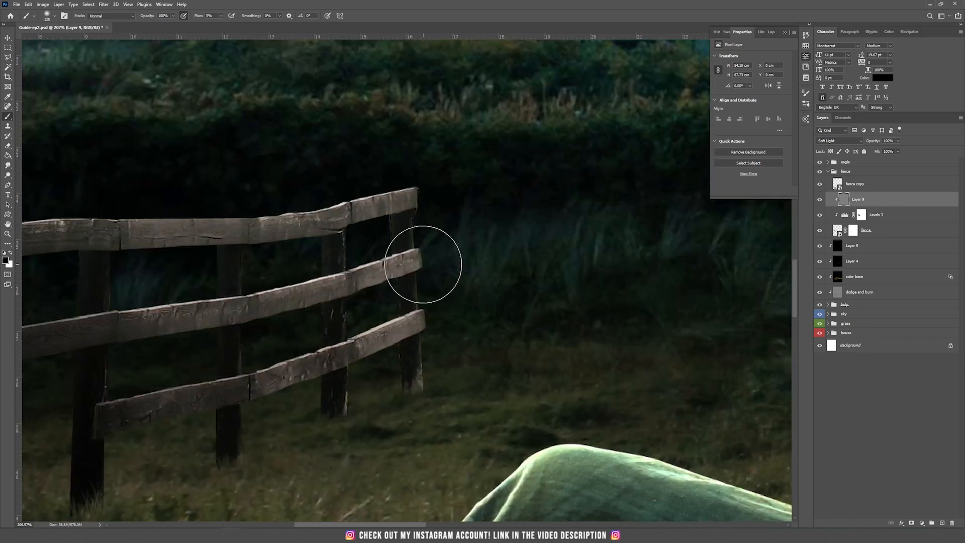
drag(413, 321, 394, 330)
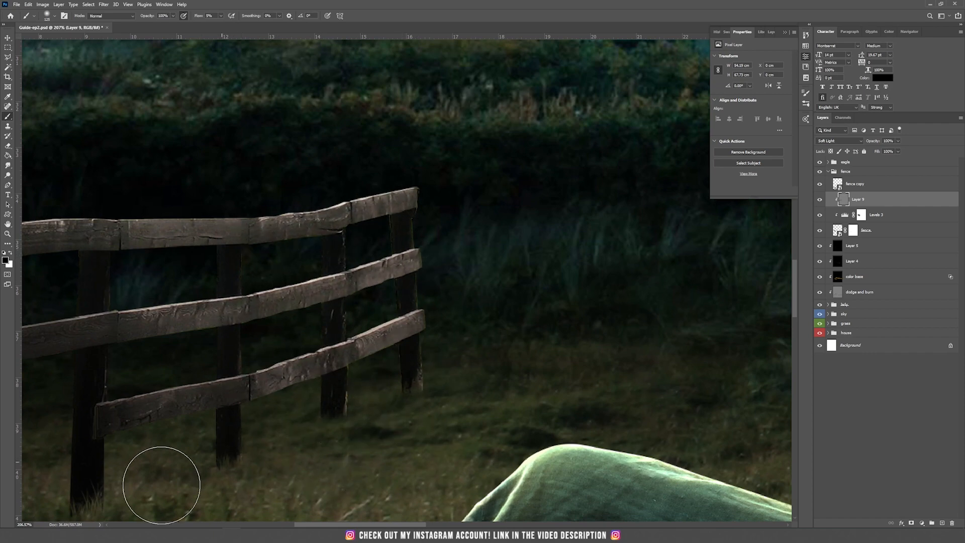
drag(214, 428, 554, 243)
drag(275, 263, 249, 415)
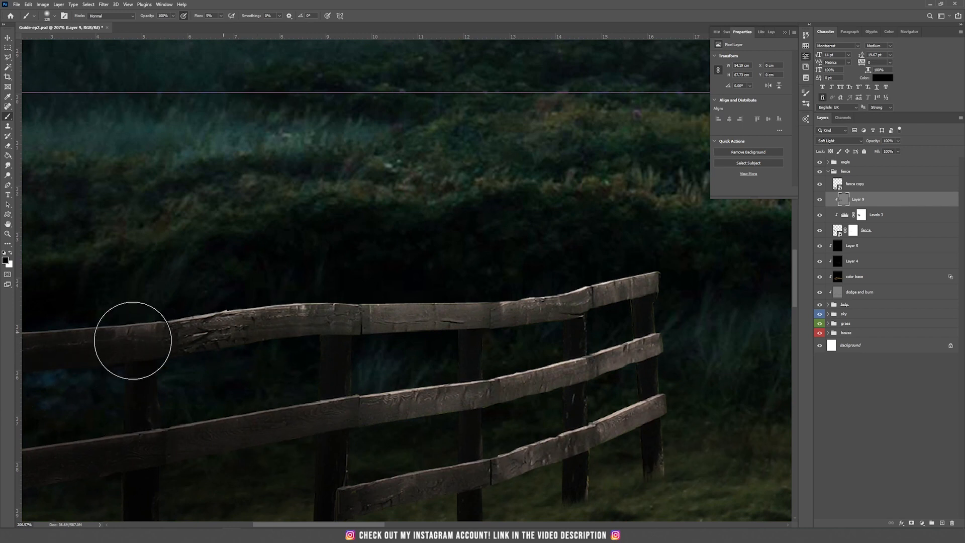
Lighten the distant fence's rails, especially their house-side ends, on the Soft Light layer with a much smaller white brush.
click(10, 253)
key(bracketleft)
key(bracketleft)
key(bracketleft)
key(bracketleft)
key(bracketleft)
key(bracketleft)
key(bracketleft)
key(bracketleft)
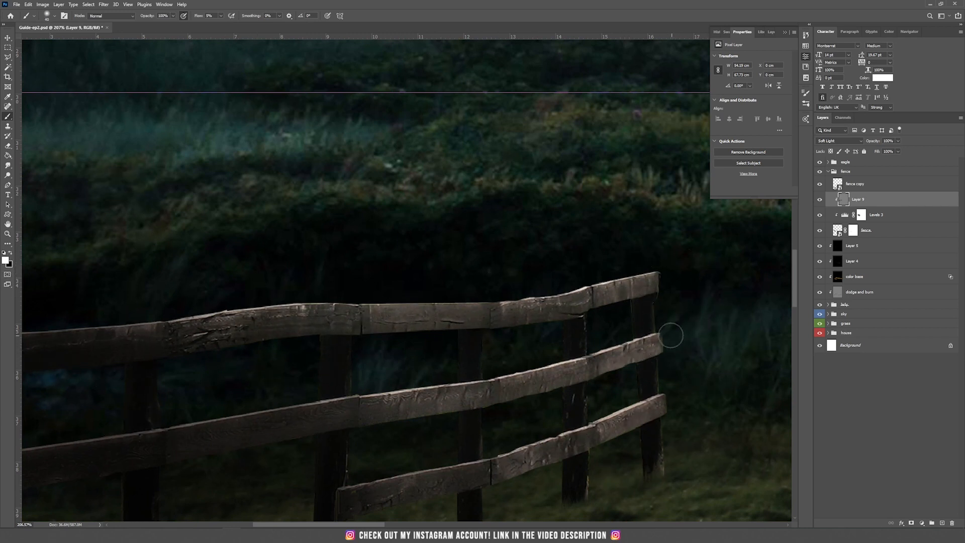
drag(659, 337, 628, 361)
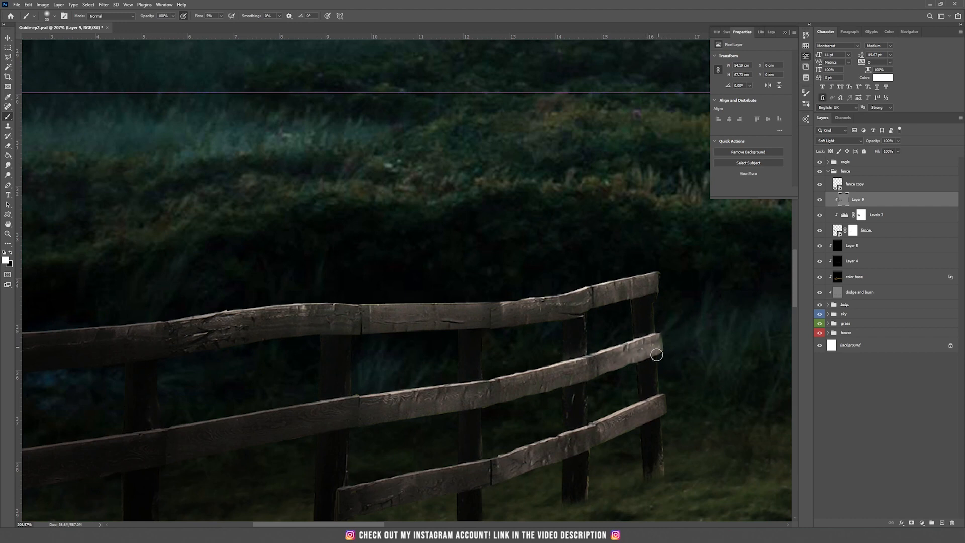
mouse_move(657, 401)
mouse_down()
mouse_move(632, 429)
mouse_move(659, 415)
mouse_up()
mouse_move(655, 290)
mouse_down()
mouse_move(649, 274)
mouse_move(539, 308)
mouse_move(707, 280)
mouse_move(649, 298)
mouse_up()
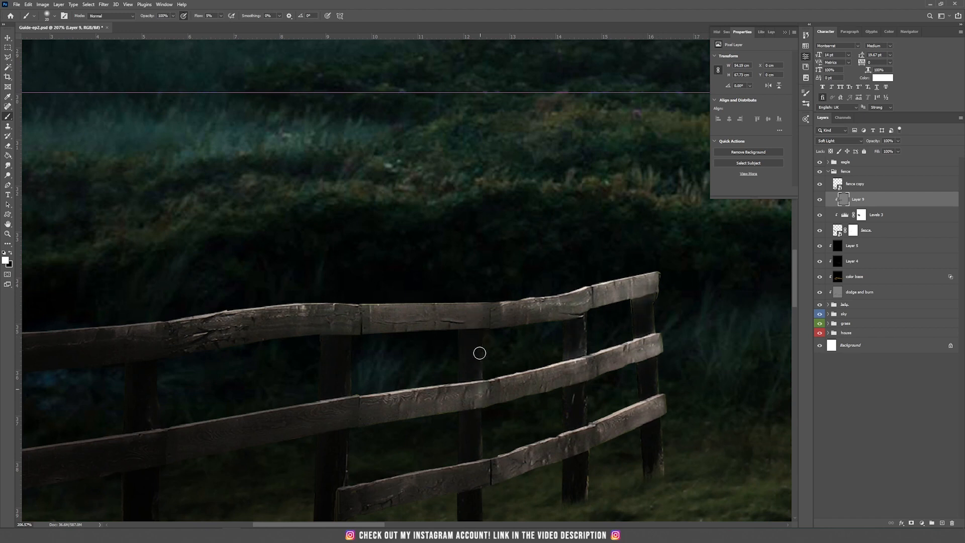
drag(360, 354, 426, 215)
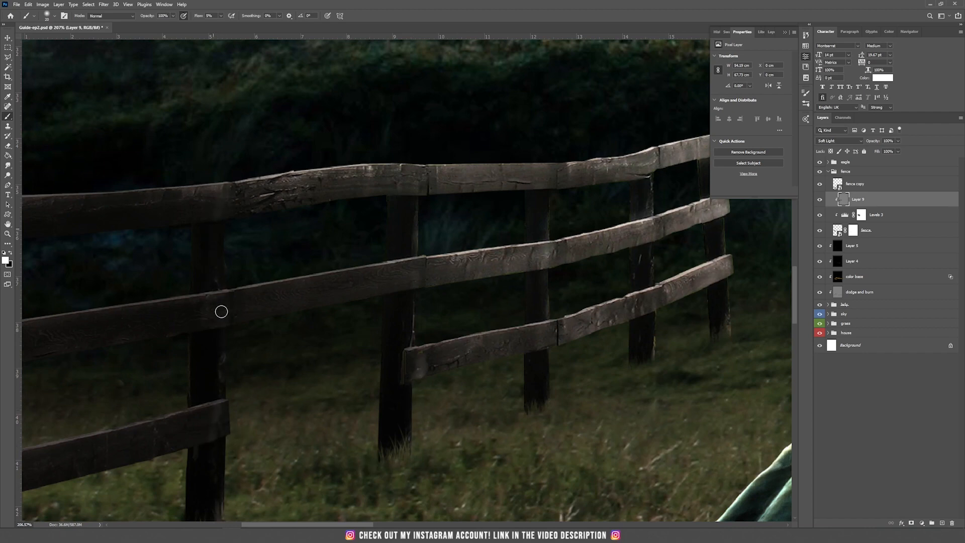
scroll(485, 336, down, 5)
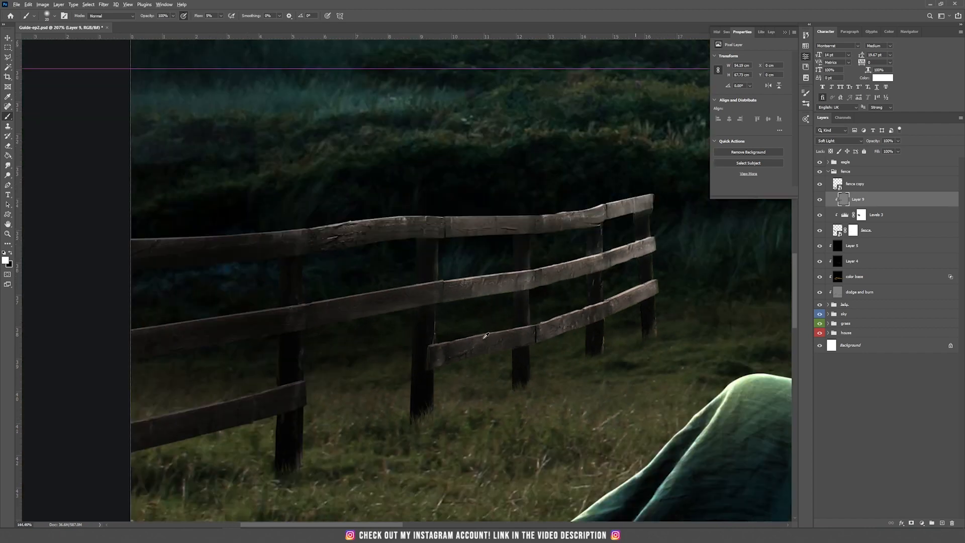
scroll(485, 336, up, 2)
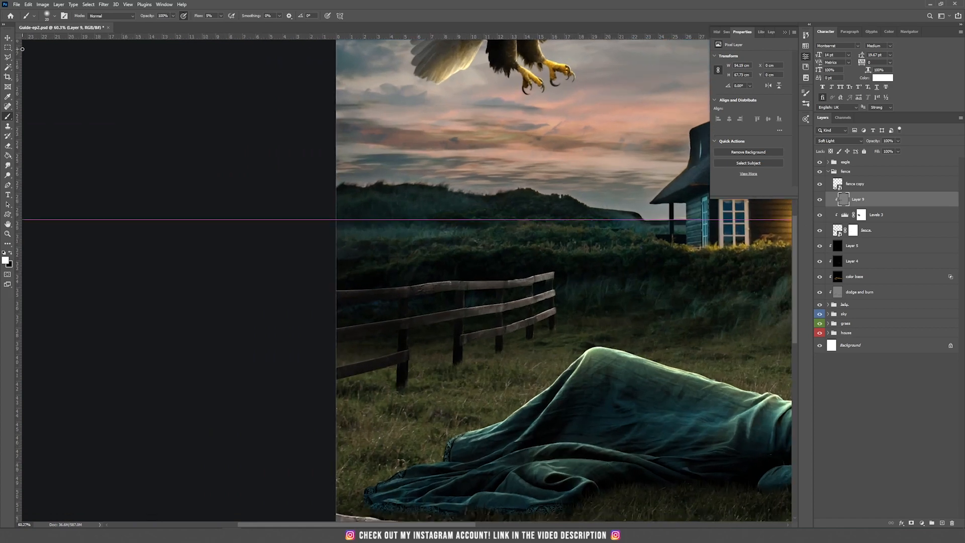
Create a Linear Dodge (Add) layer filled with neutral black above the distant fence's Soft Light layer and clip it to the fence.
click(59, 4)
mouse_move(64, 17)
click(147, 18)
click(444, 192)
click(446, 276)
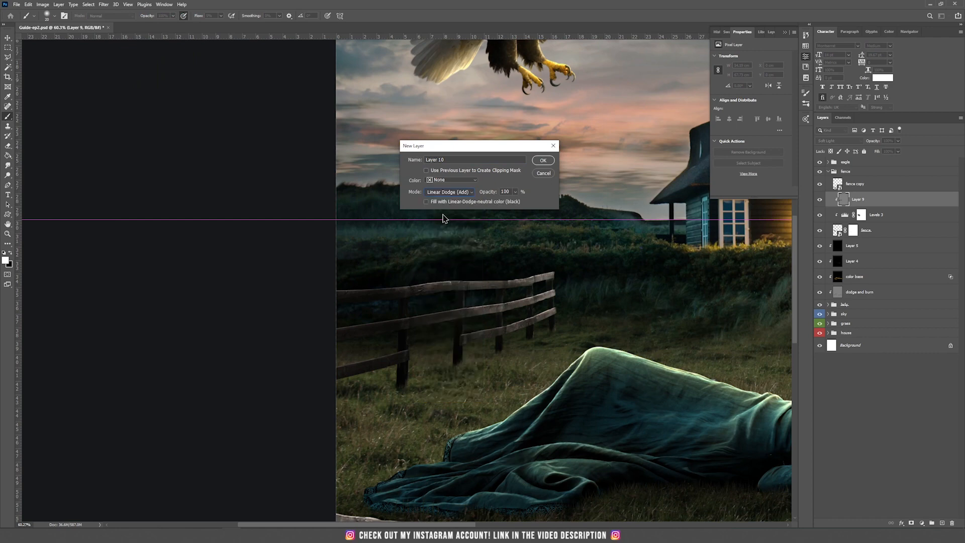
click(545, 161)
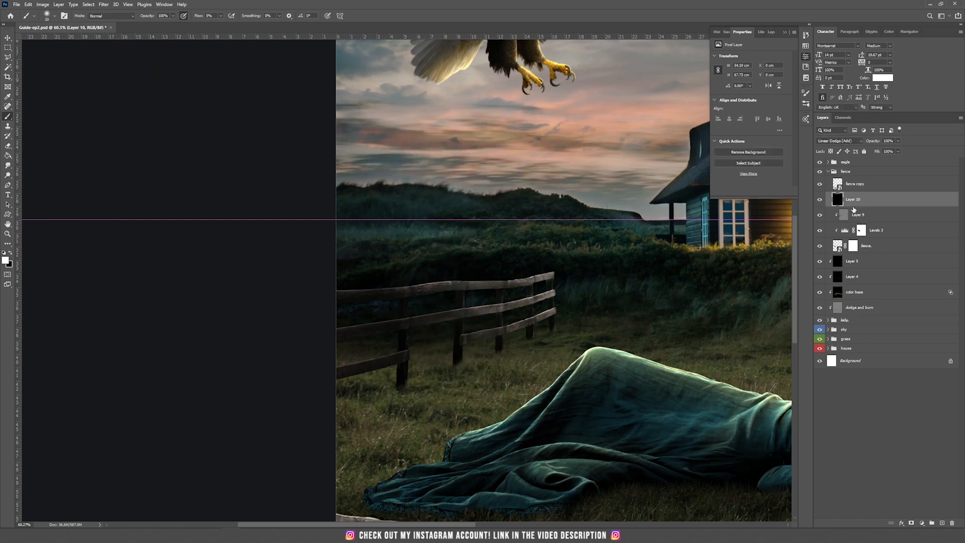
alt+click(853, 205)
Set the foreground color to a warm yellow-orange and brush a broad glow over the house-side part of the distant fence.
drag(598, 214, 445, 191)
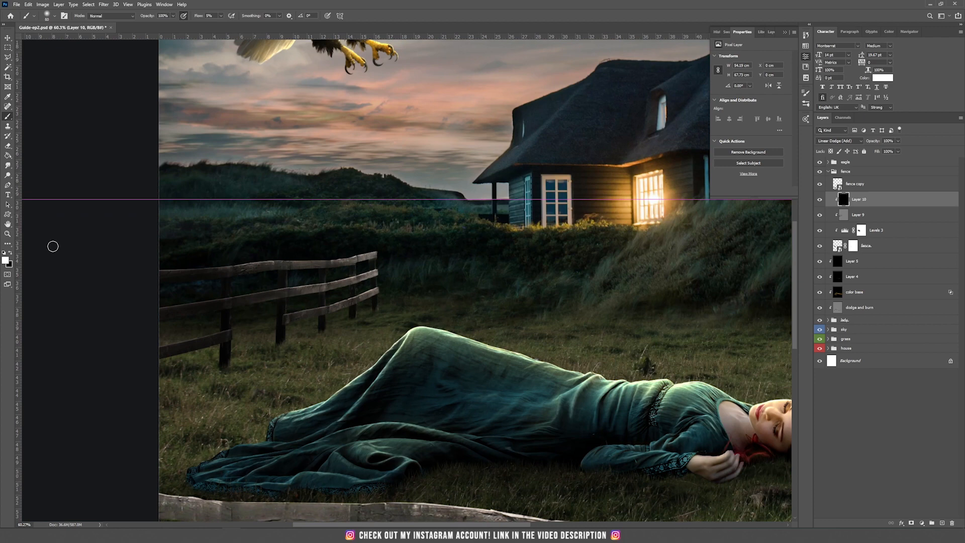
click(5, 261)
click(645, 242)
click(751, 230)
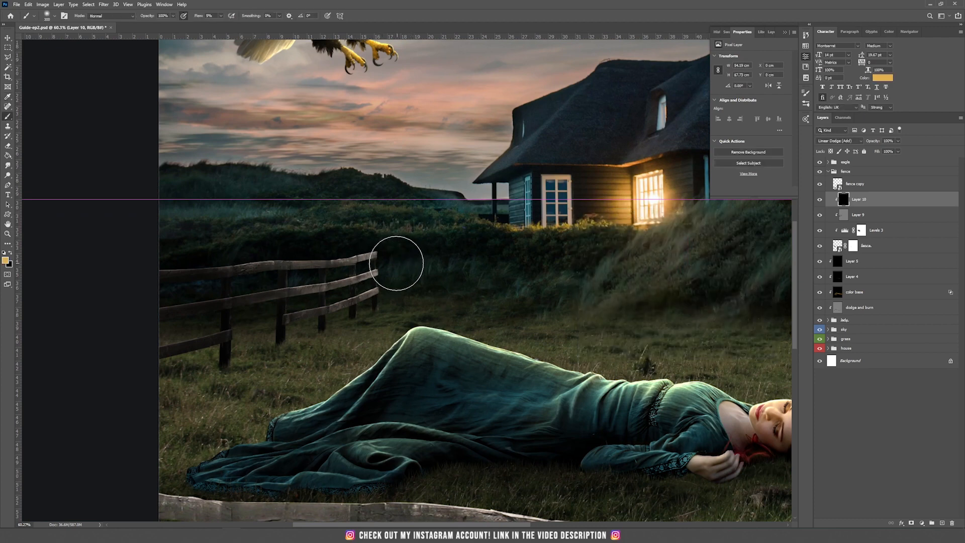
mouse_move(379, 263)
mouse_down()
mouse_move(324, 254)
mouse_move(292, 272)
mouse_move(361, 315)
mouse_move(403, 291)
mouse_move(236, 250)
mouse_move(169, 268)
mouse_move(260, 277)
mouse_move(322, 302)
mouse_move(411, 285)
mouse_move(405, 249)
mouse_up()
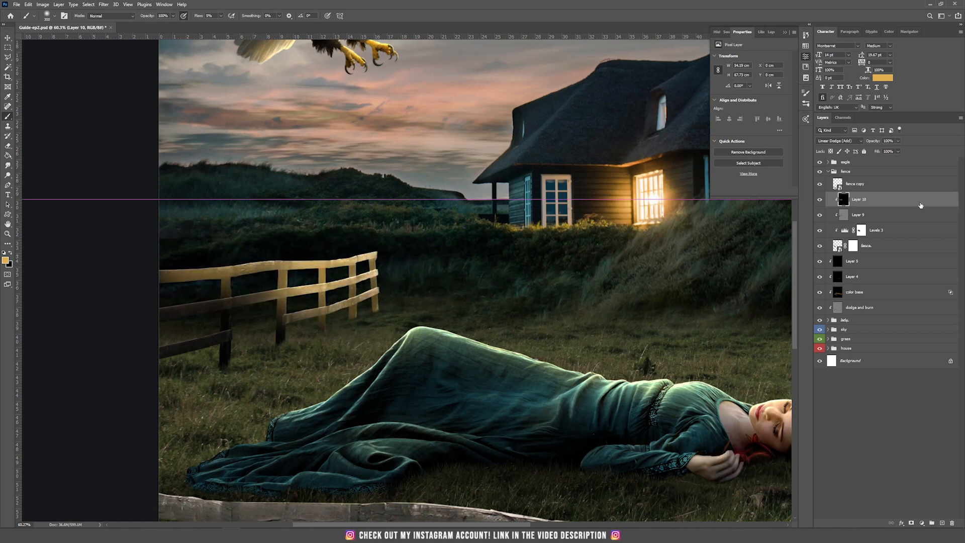
Split the Underlying Layer shadow slider in the glow layer's Blend If settings so the glow fades out of the fence's dark areas.
double_click(880, 199)
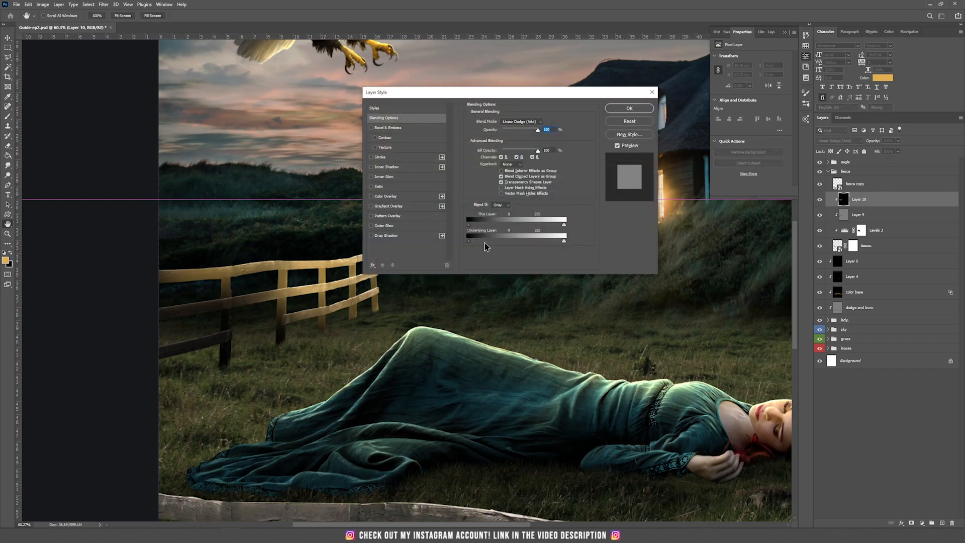
drag(469, 242, 523, 244)
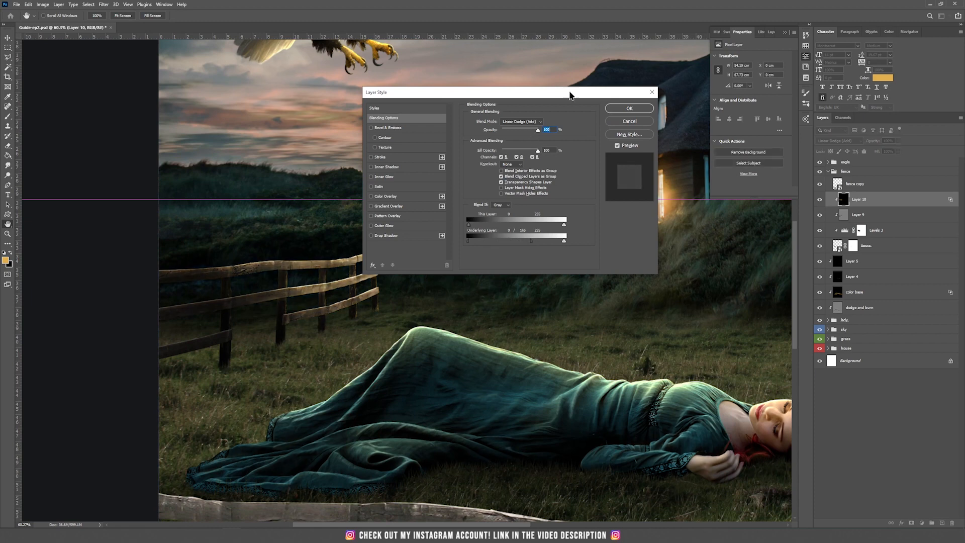
click(629, 108)
key(b)
Add a second Linear Dodge (Add) layer filled with neutral black above the glow layer and clip it to the distant fence.
scroll(315, 310, down, 4)
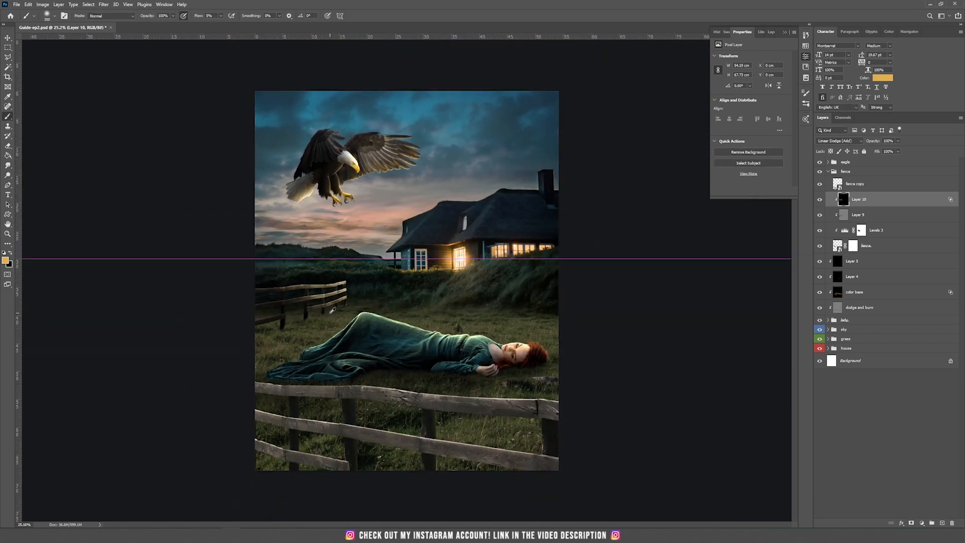
scroll(332, 310, down, 1)
scroll(332, 310, up, 4)
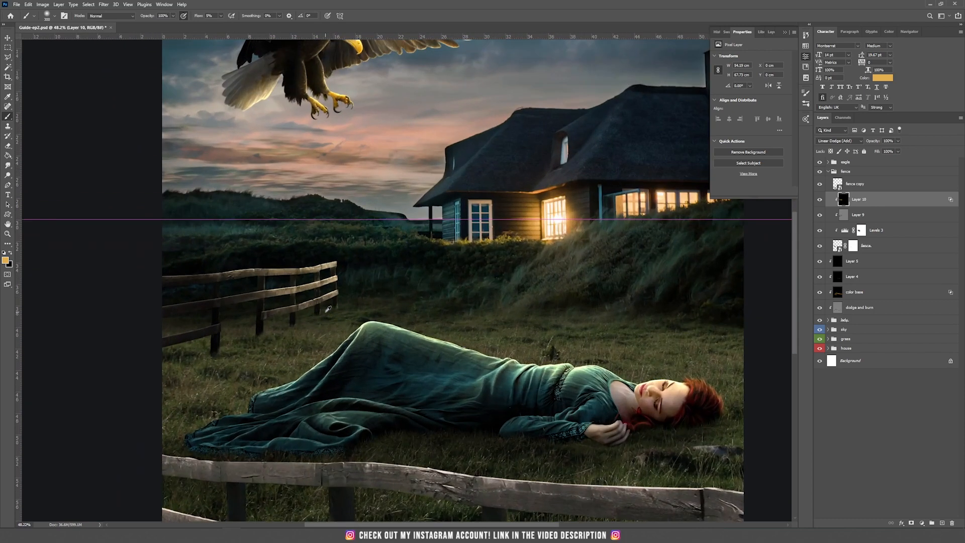
scroll(328, 309, up, 5)
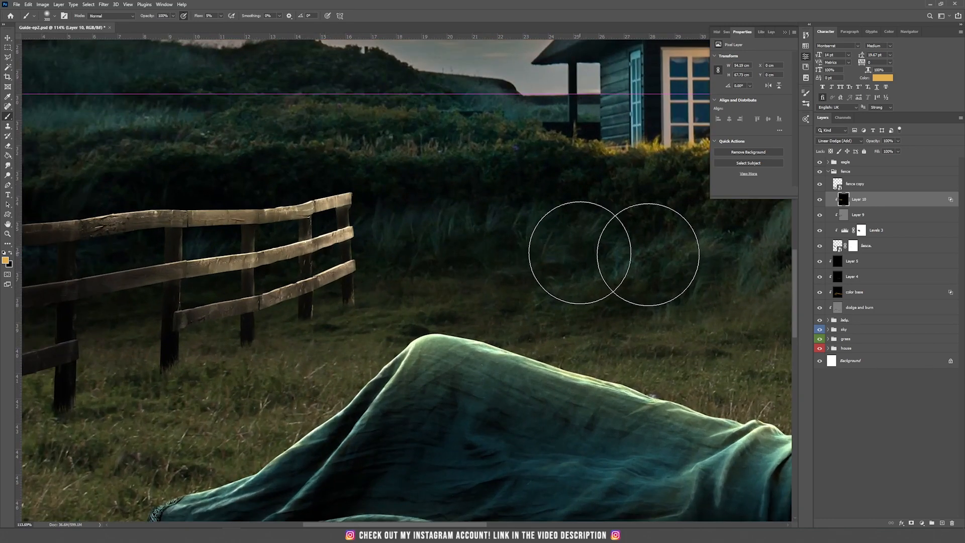
click(89, 5)
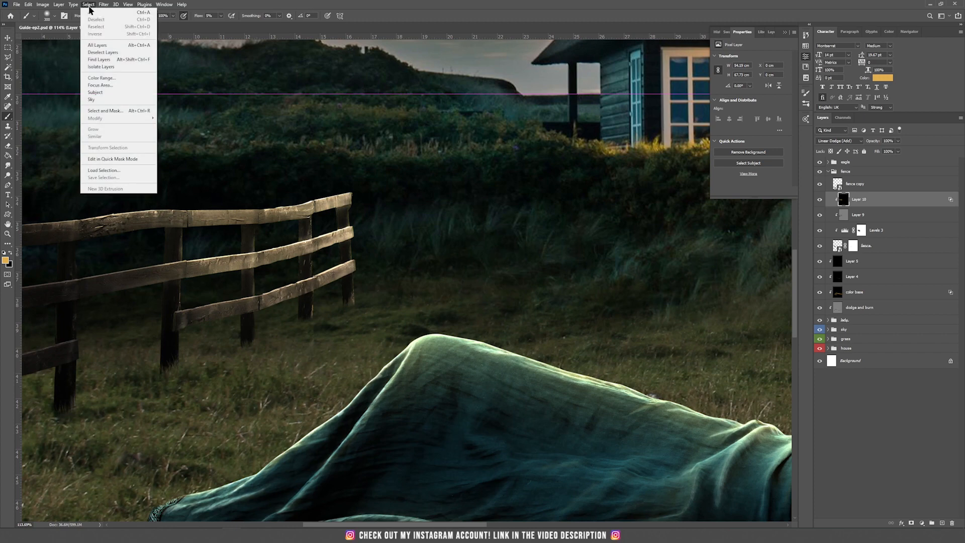
mouse_move(59, 6)
click(151, 13)
click(448, 192)
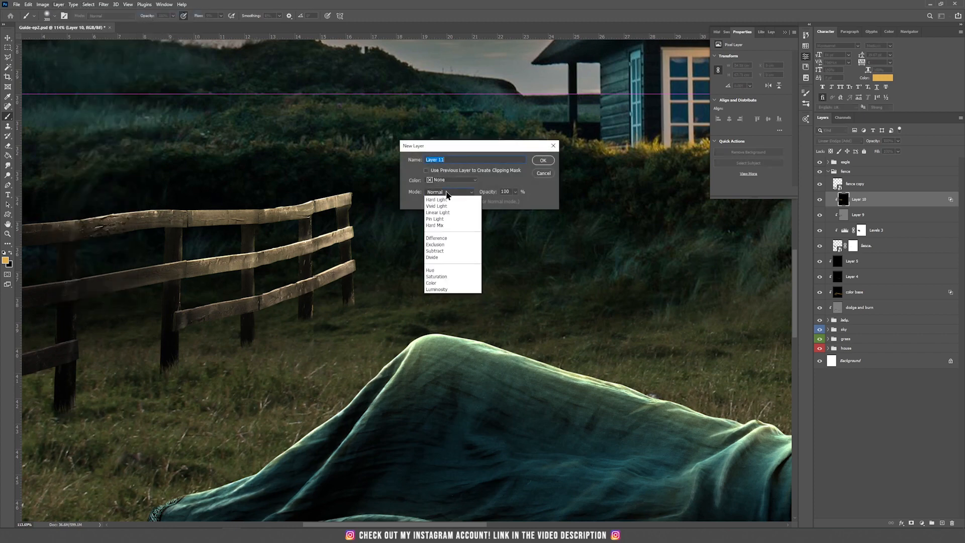
click(454, 276)
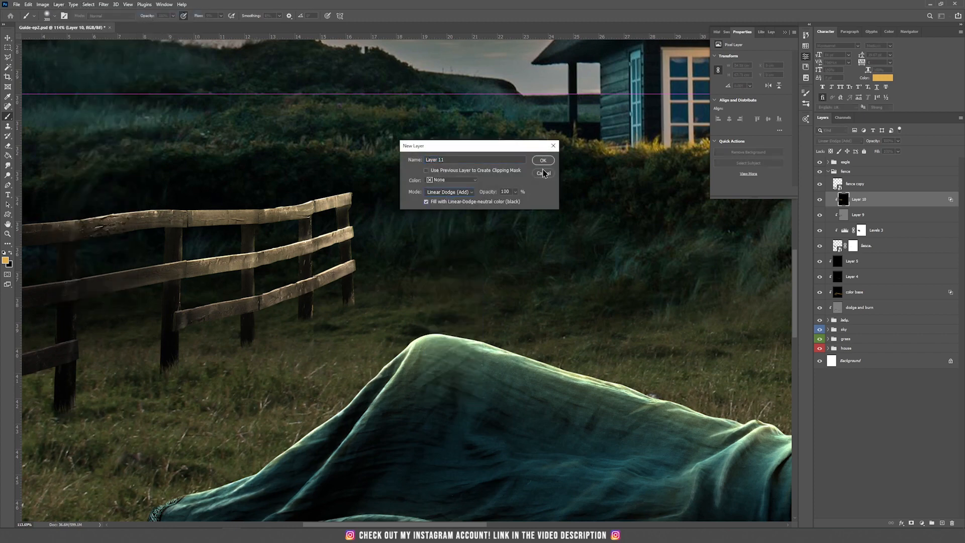
click(543, 160)
alt+click(853, 203)
Paint yellow-orange highlights along the distant fence's rail ends and post edges with a much smaller brush on the new layer.
key(bracketleft)
key(bracketleft)
key(bracketleft)
key(bracketleft)
key(bracketleft)
key(bracketleft)
key(bracketleft)
key(bracketleft)
key(bracketleft)
key(bracketleft)
key(bracketleft)
key(bracketleft)
key(bracketleft)
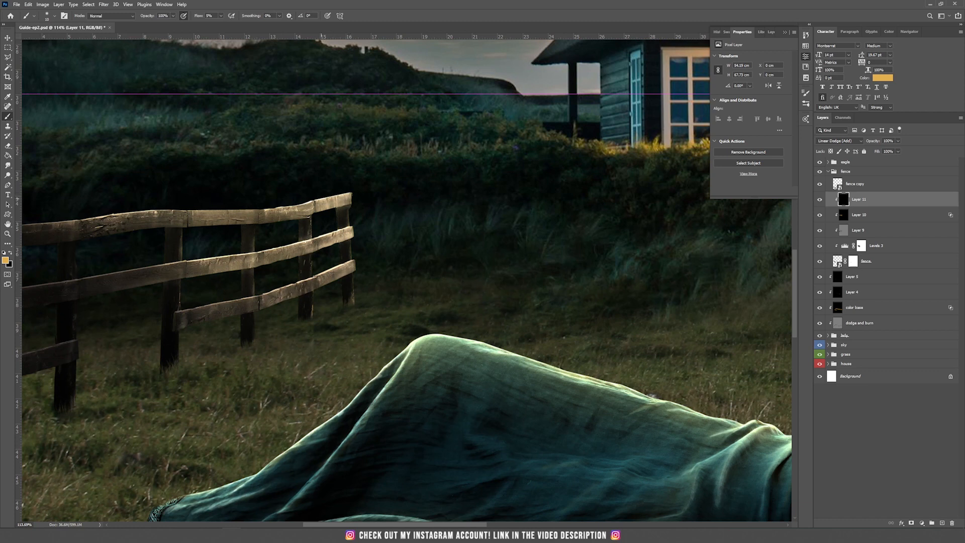
drag(329, 200, 351, 194)
drag(327, 234, 352, 228)
drag(322, 273, 355, 262)
drag(311, 218, 312, 246)
drag(253, 227, 253, 250)
drag(249, 211, 189, 211)
drag(298, 285, 355, 261)
drag(253, 267, 253, 294)
drag(179, 232, 179, 259)
drag(175, 313, 242, 300)
drag(350, 273, 349, 299)
drag(252, 313, 252, 342)
drag(178, 311, 177, 364)
mouse_move(180, 233)
mouse_down()
mouse_move(178, 308)
mouse_move(254, 195)
mouse_up()
drag(165, 209, 166, 374)
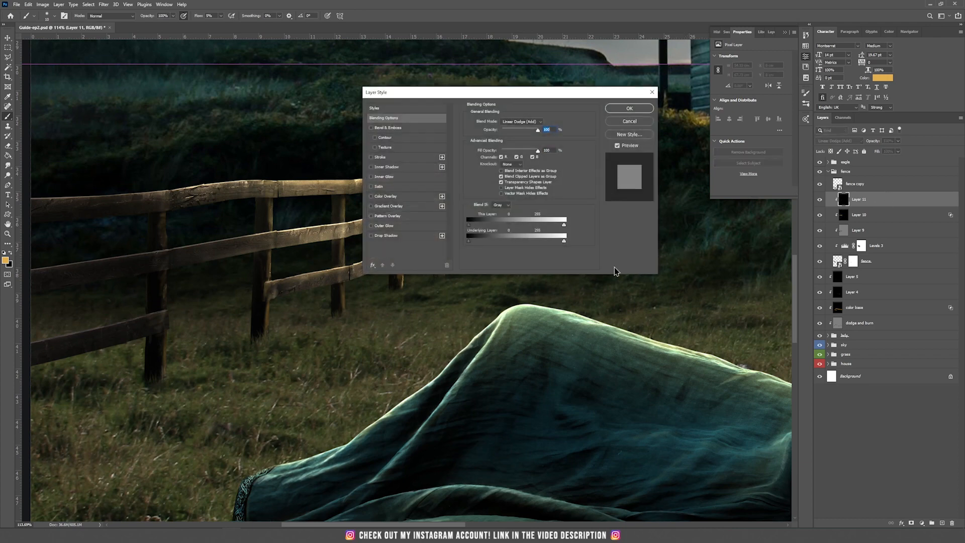
Split the highlight layer's Blend If Underlying Layer shadow slider to about 0 / 117.
drag(469, 241, 470, 241)
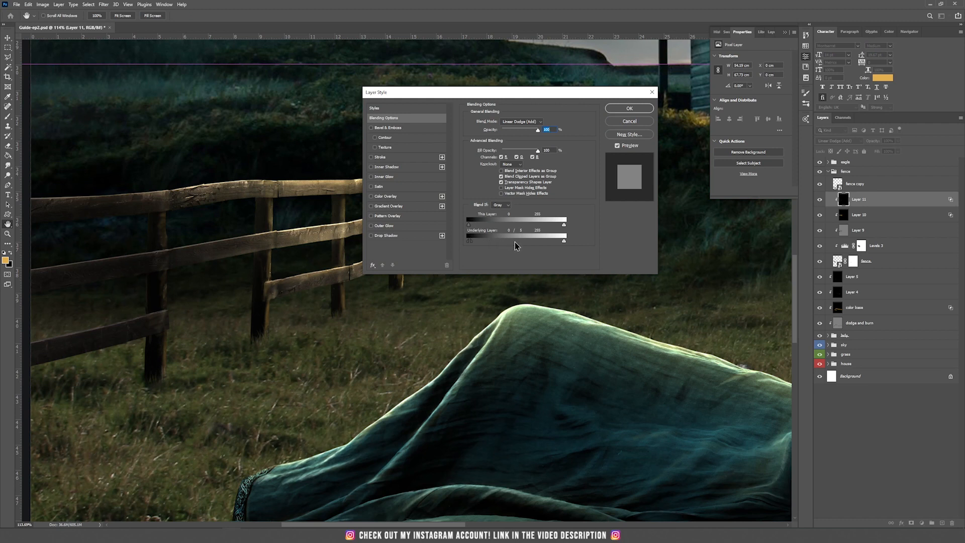
drag(472, 241, 517, 242)
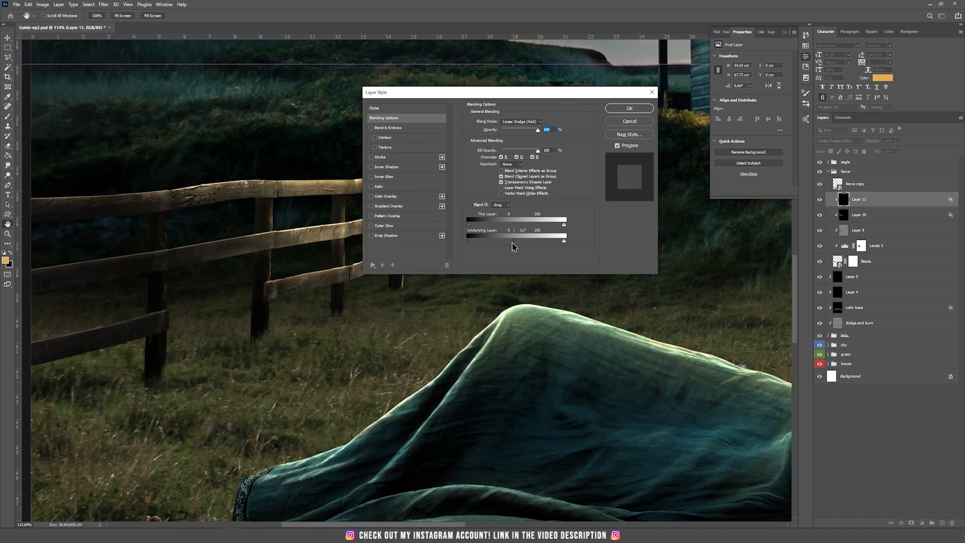
click(648, 107)
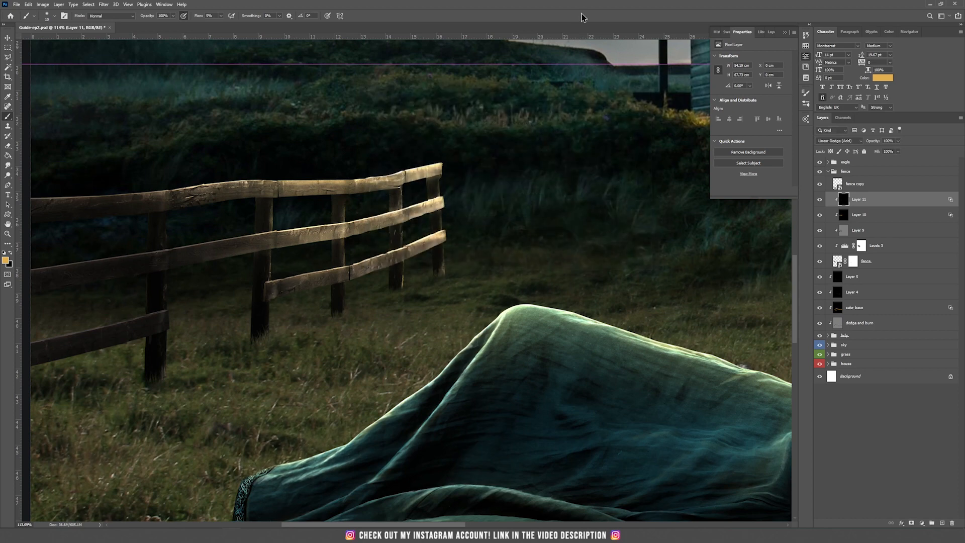
Lower the opacity of both Linear Dodge layers clipped to the distant fence to about 60%.
click(876, 217)
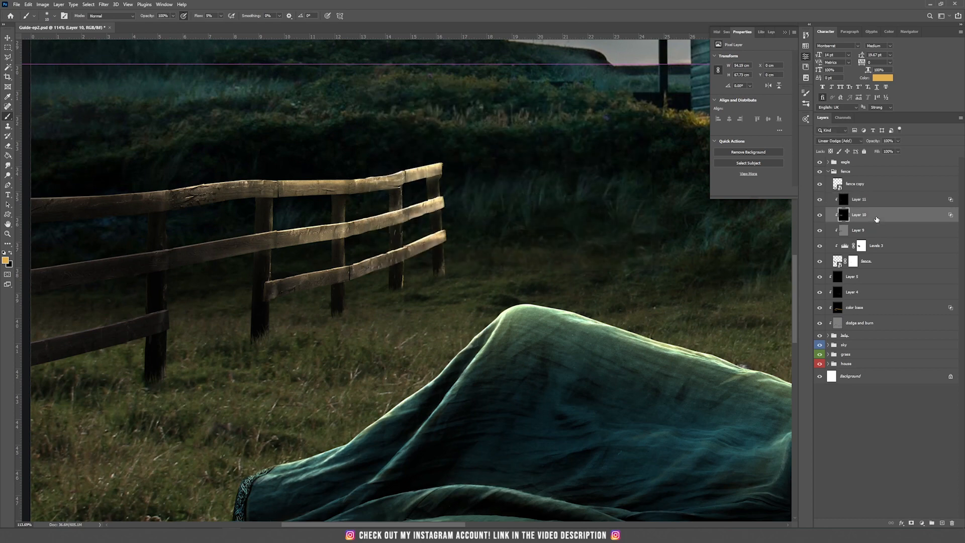
key(v)
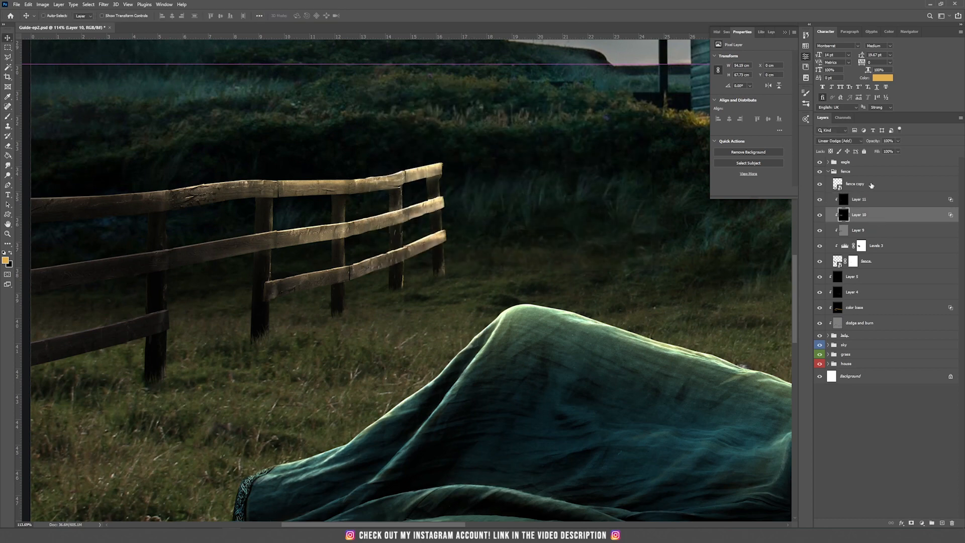
click(898, 142)
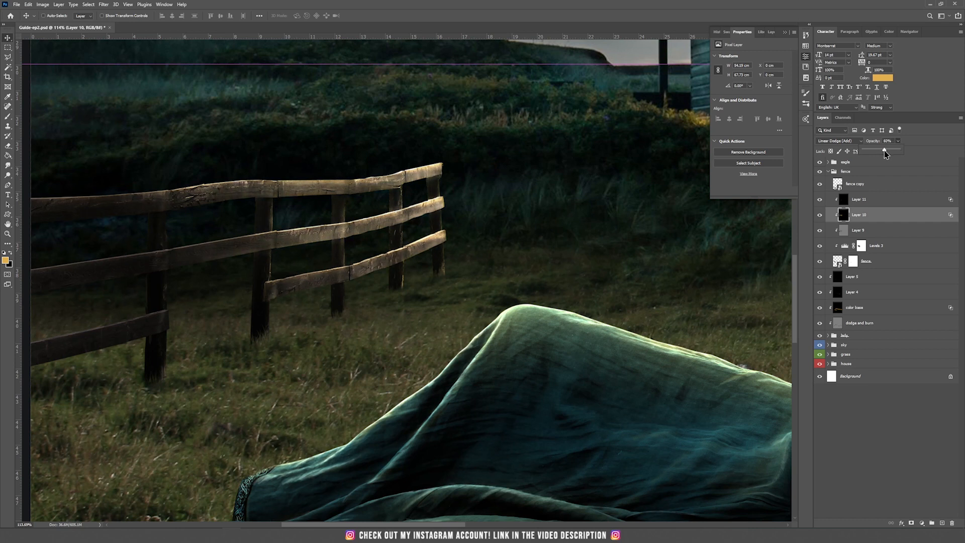
click(881, 199)
click(898, 142)
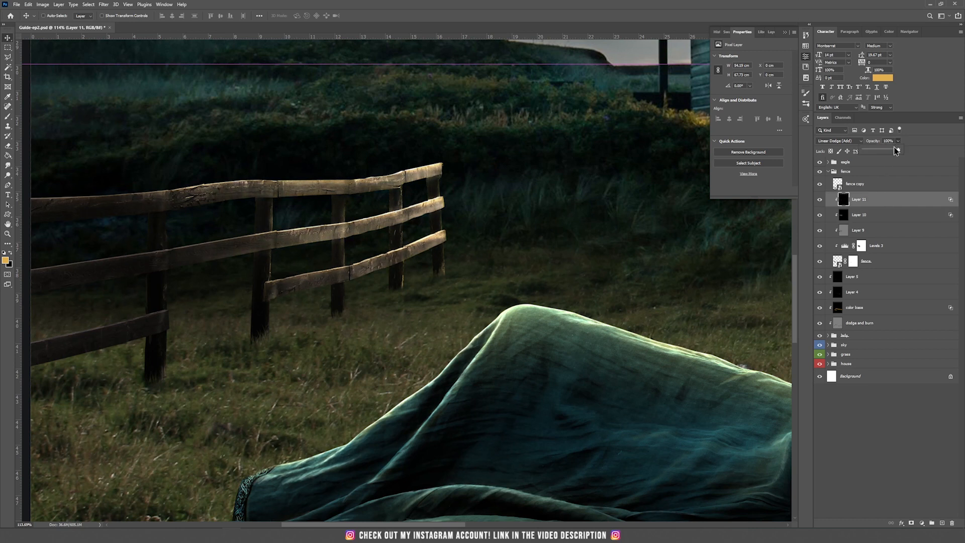
drag(881, 155, 885, 154)
Add a Levels adjustment clipped to the foreground fence copy and lower its output white level to 100.
click(798, 5)
key(ctrl+0)
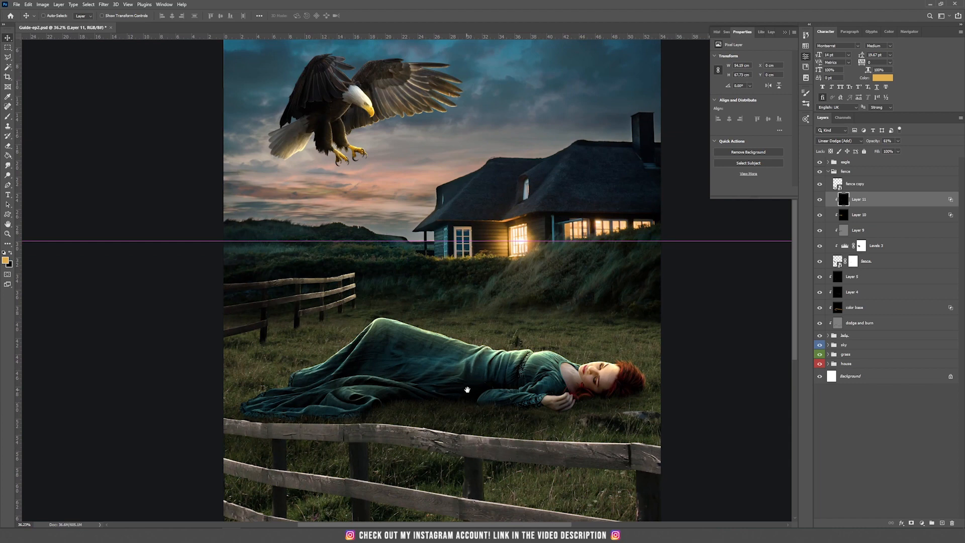
drag(512, 434, 509, 294)
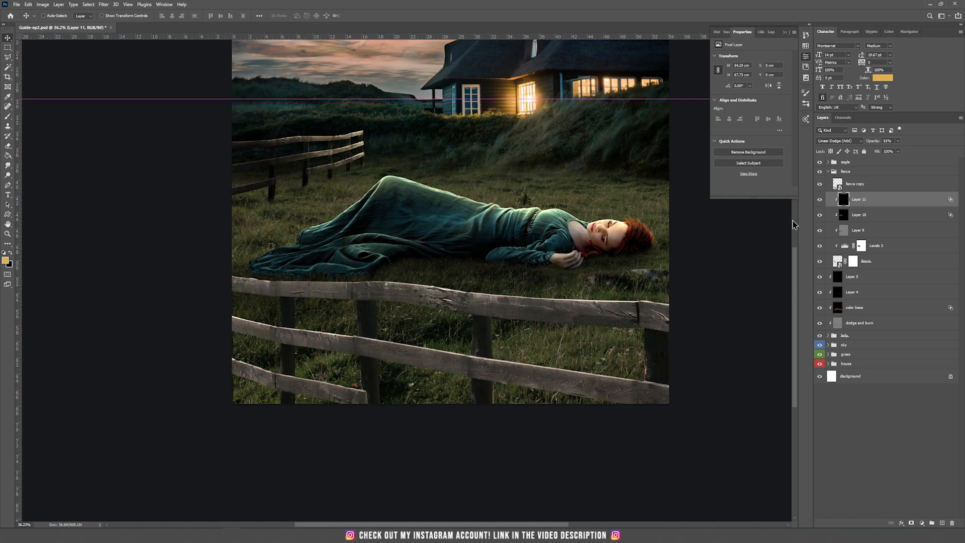
click(855, 181)
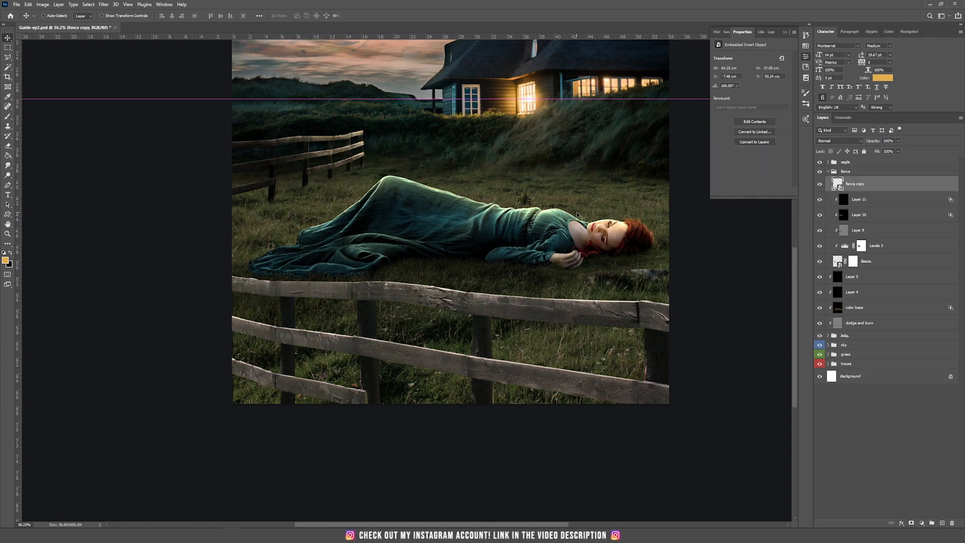
drag(546, 298, 512, 297)
key(ctrl+z)
click(923, 523)
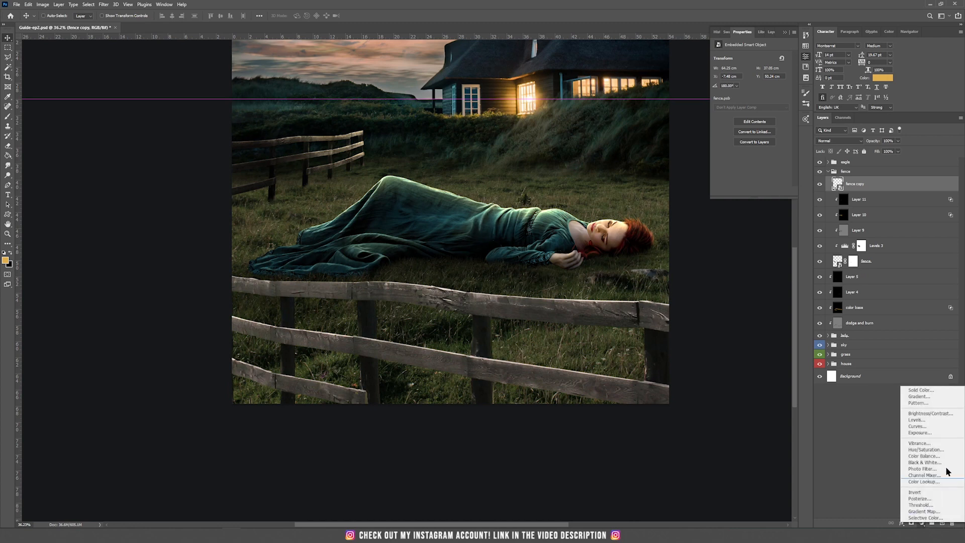
click(945, 421)
click(740, 192)
drag(785, 137, 750, 137)
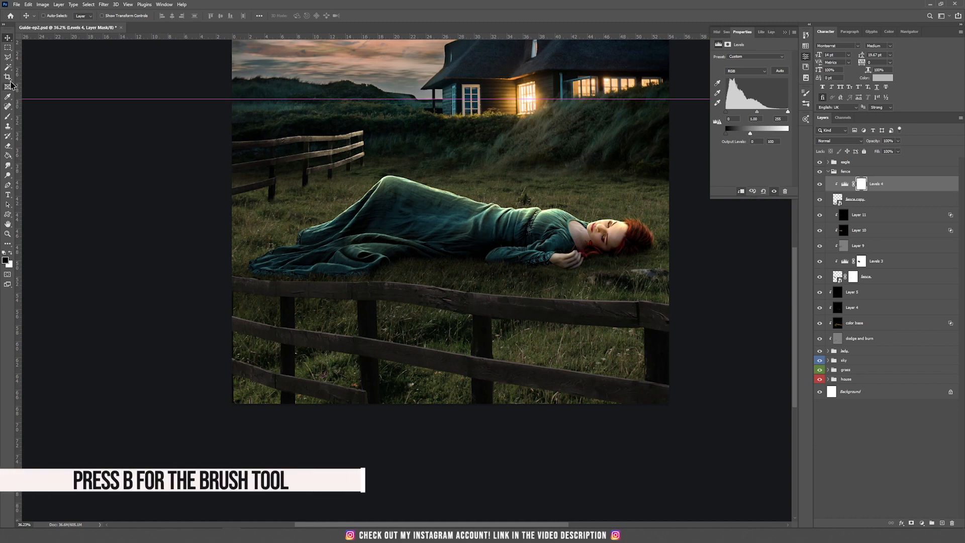
Paint black on the Levels mask with a large soft brush along the foreground fence's top rail to reduce the darkening there.
key(b)
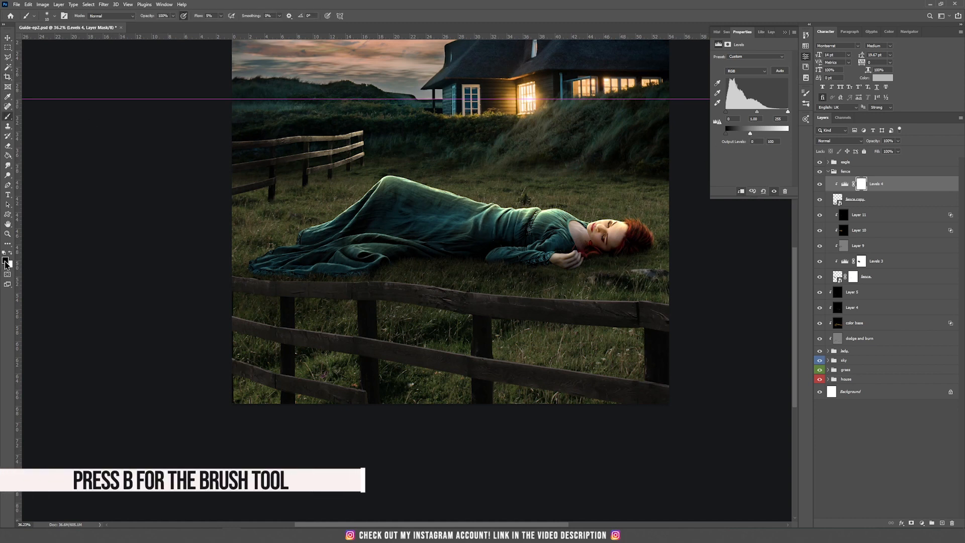
click(5, 260)
click(743, 231)
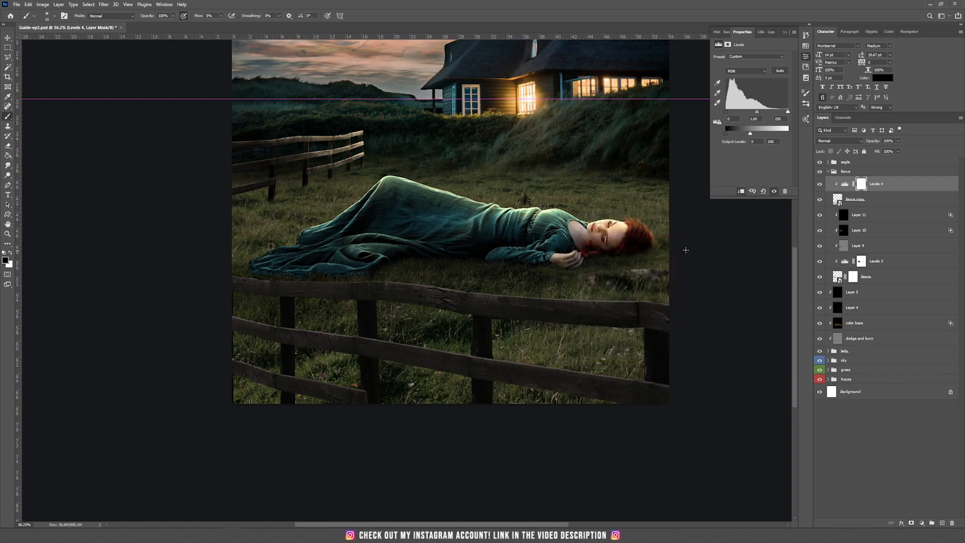
key(bracketright)
key(bracketright)
key(bracketright)
key(bracketright)
key(bracketright)
key(bracketright)
key(bracketright)
key(bracketright)
key(bracketright)
drag(686, 296, 517, 267)
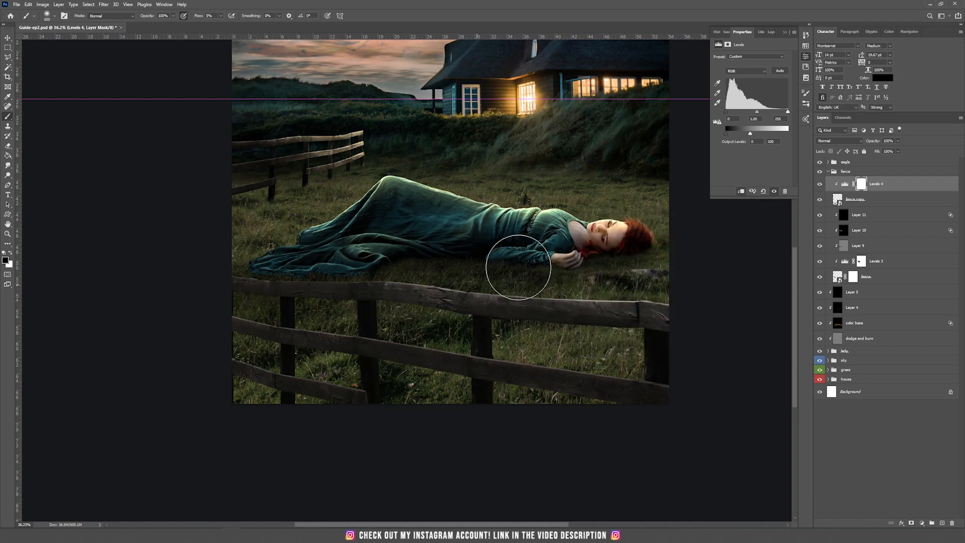
Refine the mask along the top rail's upper edge with a smaller black brush, and lower the Levels output white to 66.
key(bracketleft)
key(bracketleft)
key(bracketleft)
key(bracketleft)
key(bracketleft)
key(bracketleft)
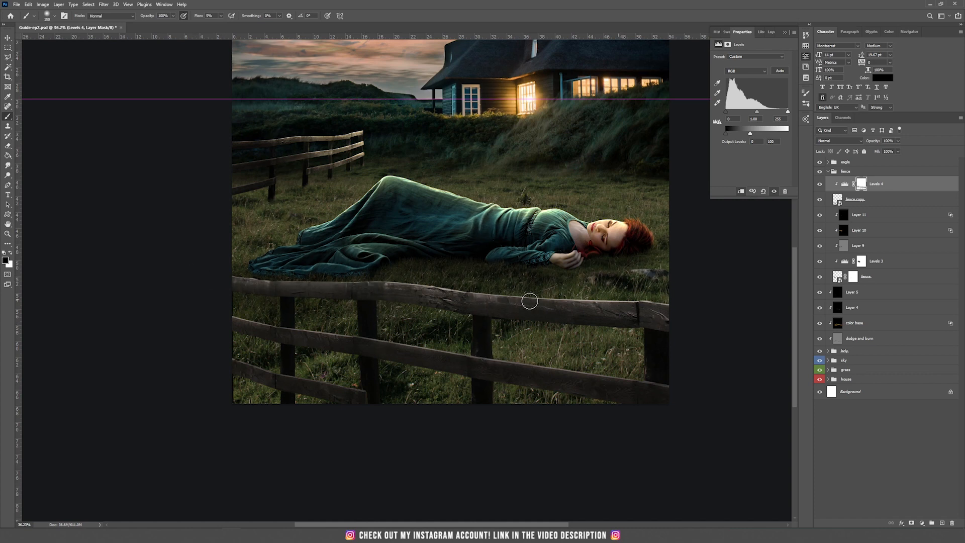
key(bracketright)
key(bracketright)
key(bracketright)
key(bracketright)
key(bracketright)
key(bracketright)
click(844, 183)
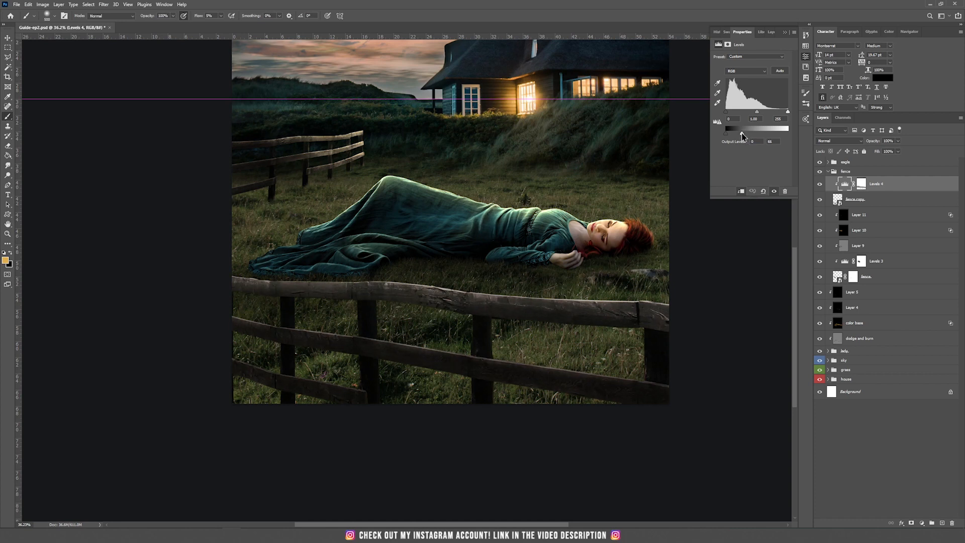
Create a Linear Dodge (Add) layer filled with neutral black above the foreground fence's Levels adjustment.
click(60, 5)
mouse_move(75, 12)
click(165, 13)
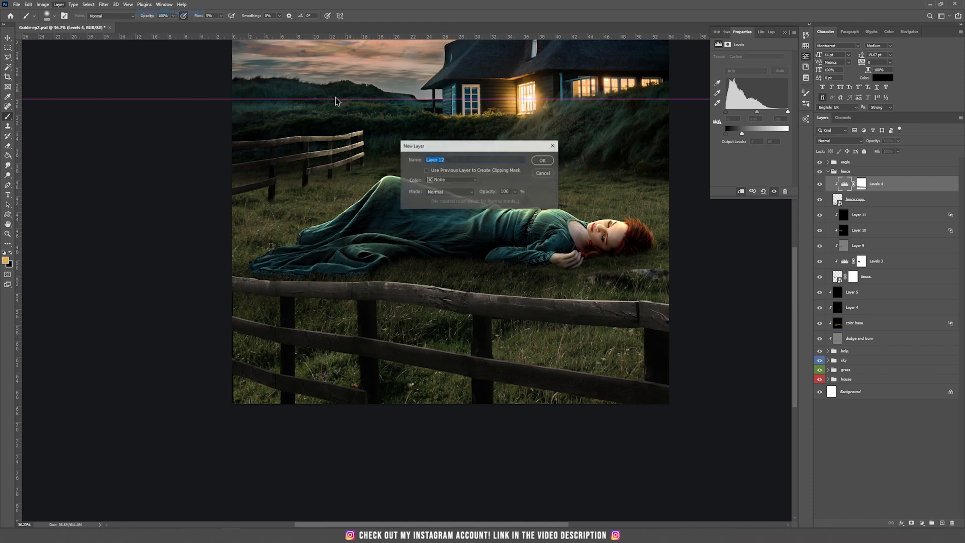
click(449, 192)
click(452, 275)
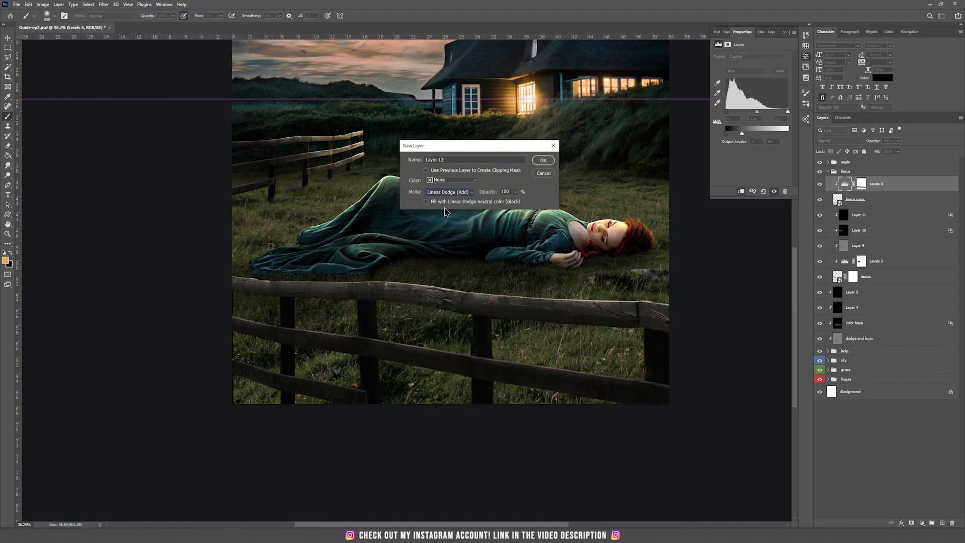
click(543, 161)
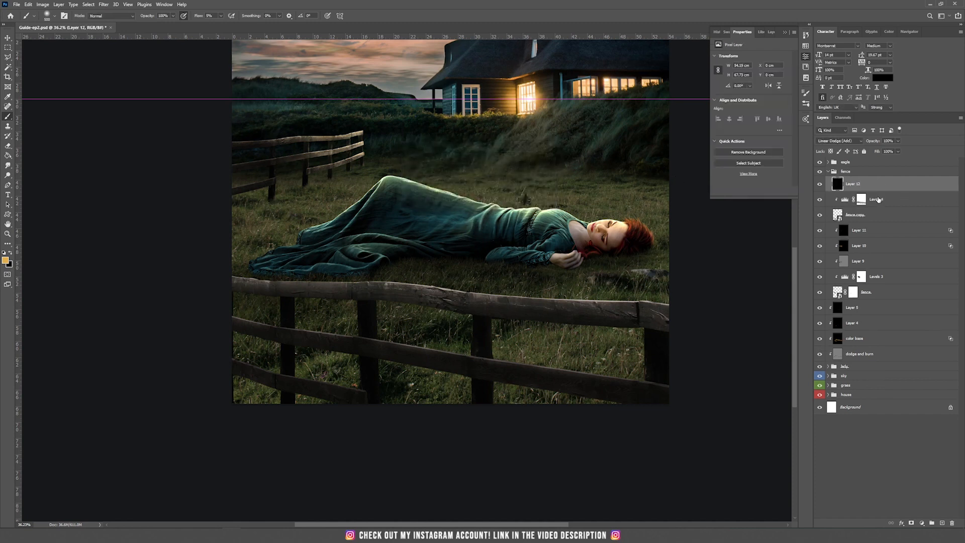
Clip the Linear Dodge (Add) layer to the foreground fence and paint saturated orange light along its top rail with a large soft brush.
alt+click(869, 189)
click(9, 262)
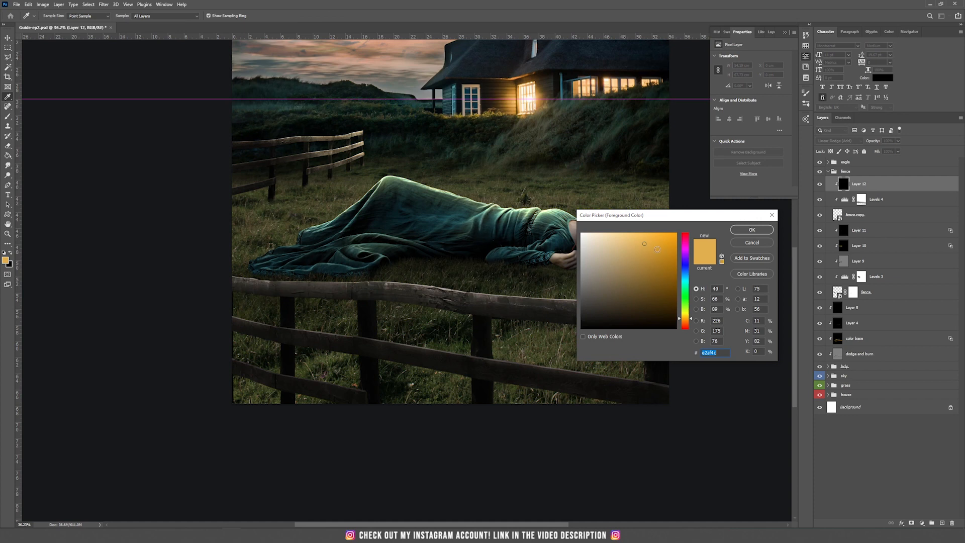
click(752, 230)
key(b)
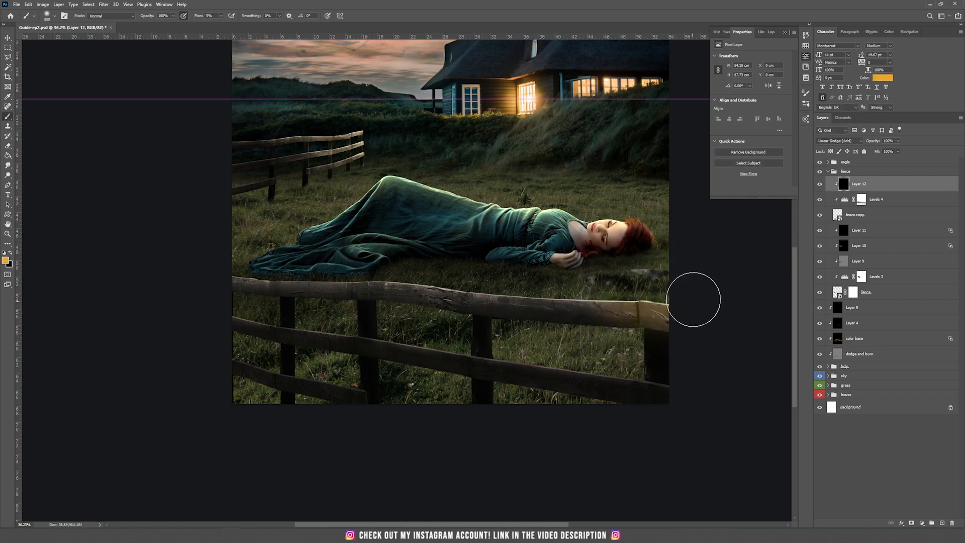
drag(503, 268, 250, 259)
Paint orange light over the foreground fence's posts and lower rails with a smaller soft brush.
key(bracketleft)
key(bracketleft)
key(bracketleft)
key(bracketleft)
key(bracketleft)
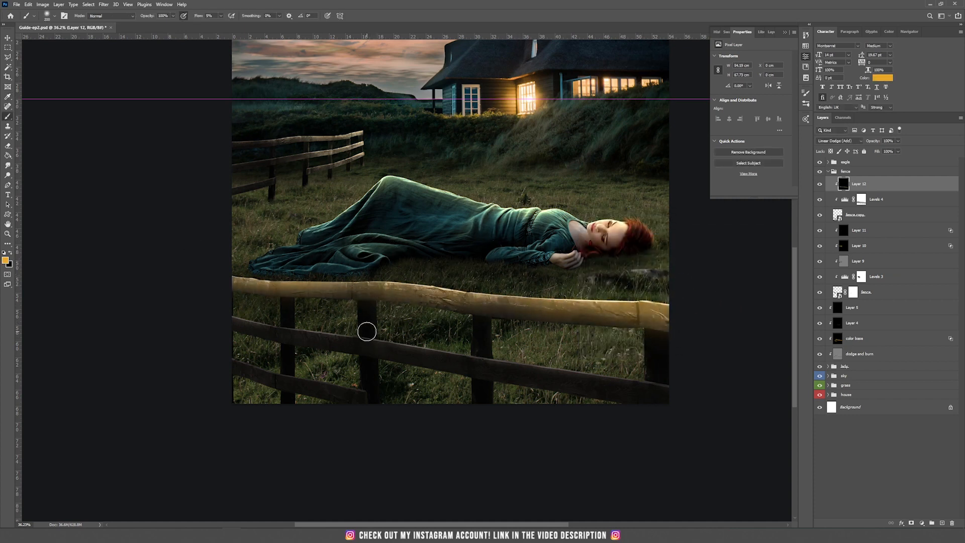
drag(378, 318, 381, 333)
mouse_move(303, 317)
mouse_down()
mouse_move(297, 310)
mouse_move(303, 316)
mouse_up()
mouse_move(497, 334)
mouse_down()
mouse_move(546, 361)
mouse_move(537, 366)
mouse_move(602, 369)
mouse_move(667, 301)
mouse_move(338, 282)
mouse_up()
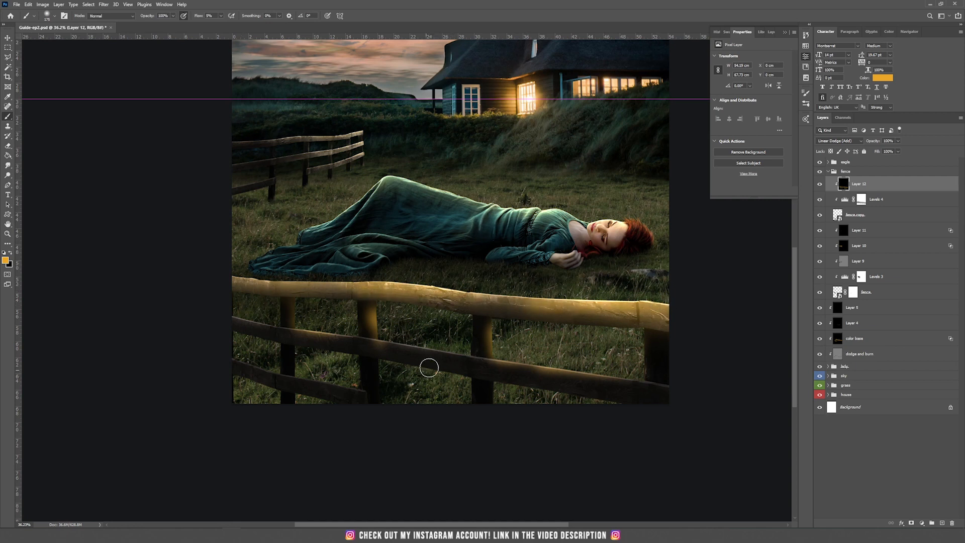
drag(407, 353, 425, 347)
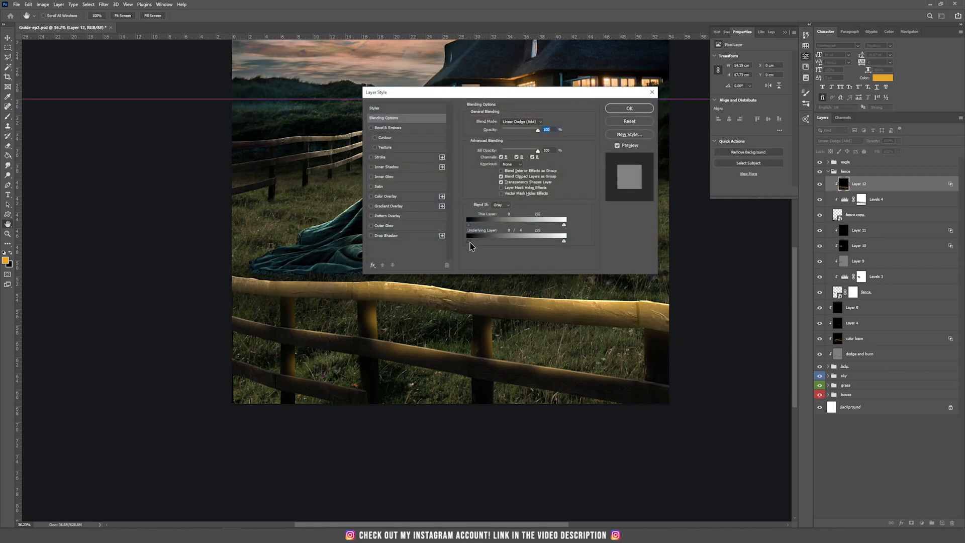
Fade the orange light out of the dark wood with the split black Underlying Layer Blend If slider, and lower the layer's opacity.
drag(469, 243, 552, 242)
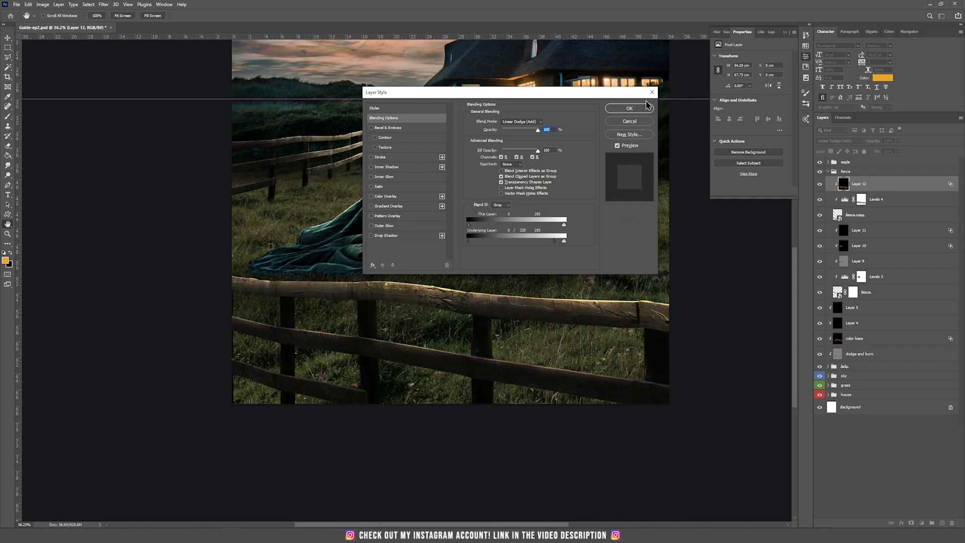
click(629, 108)
scroll(536, 283, down, 5)
scroll(353, 338, up, 5)
click(898, 141)
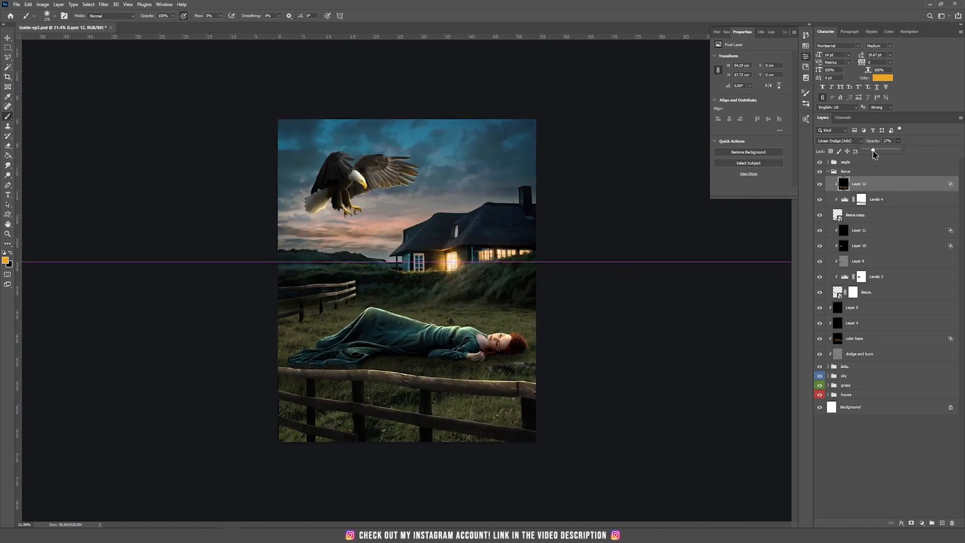
drag(892, 152, 889, 151)
click(562, 3)
scroll(552, 374, up, 2)
key(v)
Paint white on the foreground fence's Levels mask with a large soft brush to restore darkening on the fence.
click(862, 199)
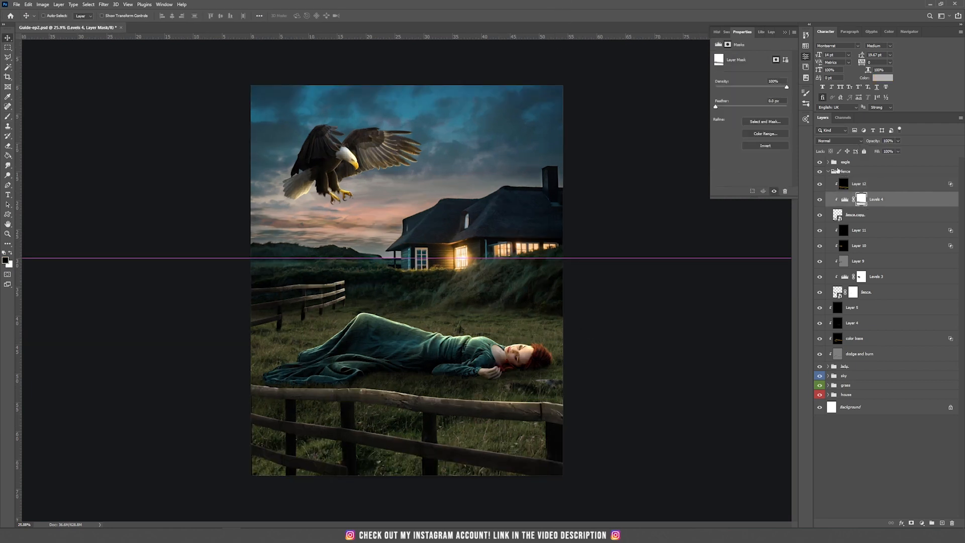
click(15, 255)
key(b)
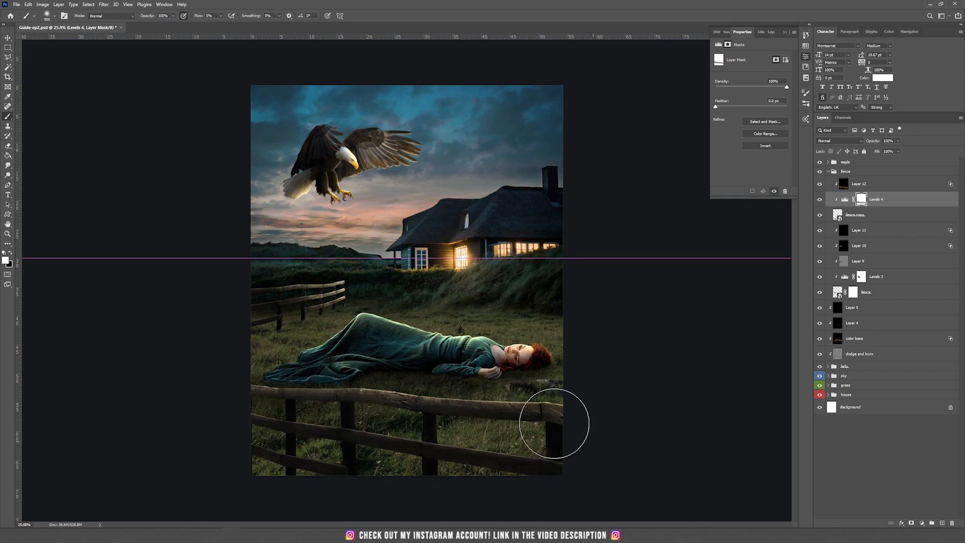
Paint additional orange light on the foreground fence's Linear Dodge (Add) layer with a small soft brush.
key(v)
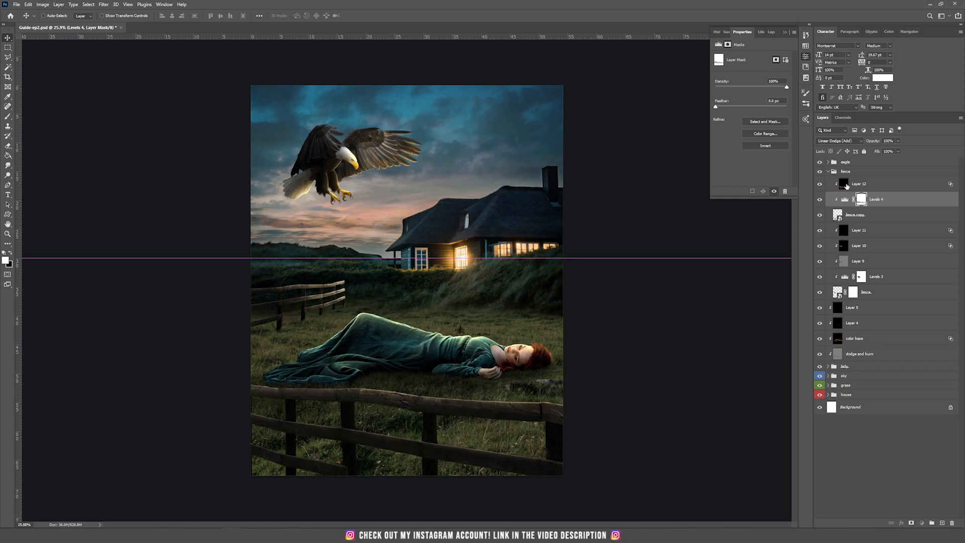
click(849, 188)
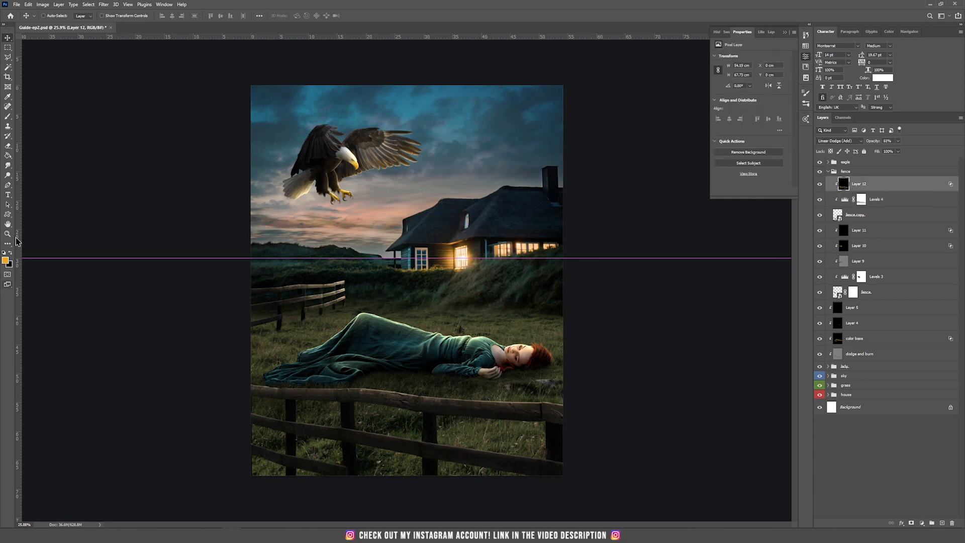
key(b)
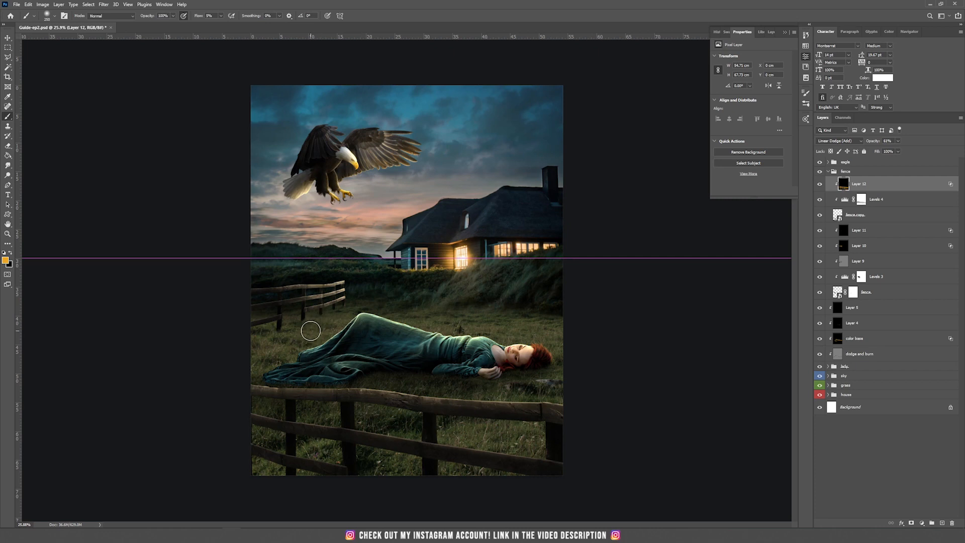
key(x)
Create a new empty layer directly below the distant fence layer for its cast shadow.
scroll(293, 314, up, 5)
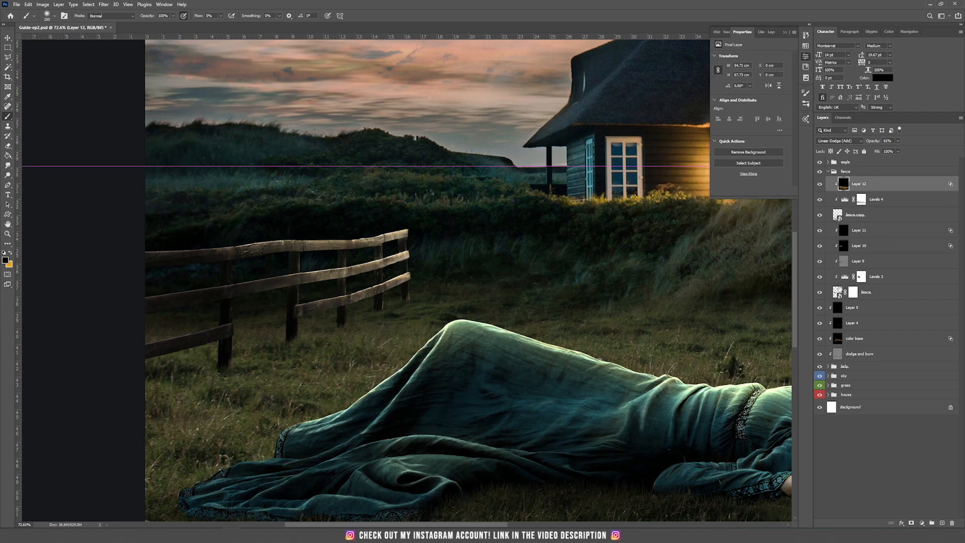
click(839, 291)
key(v)
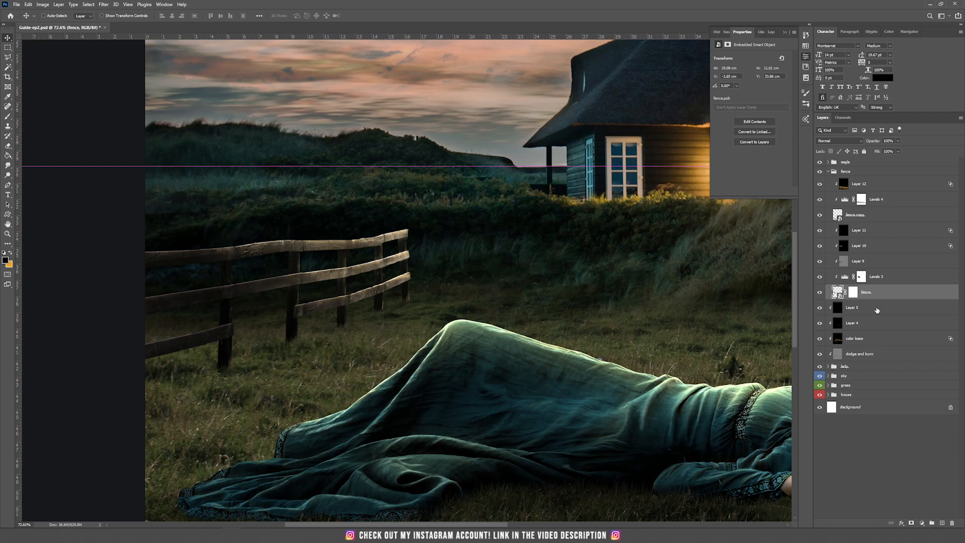
click(881, 311)
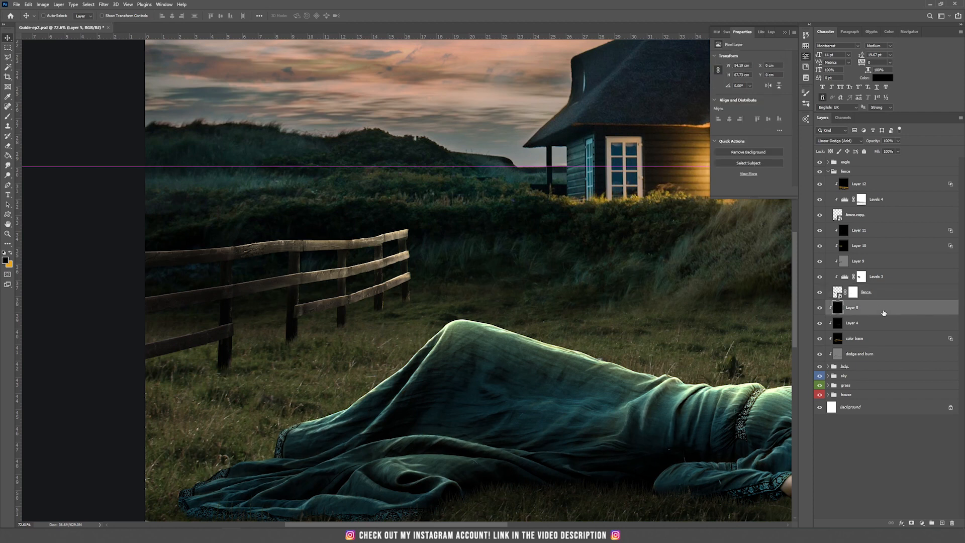
click(941, 523)
drag(850, 310, 856, 300)
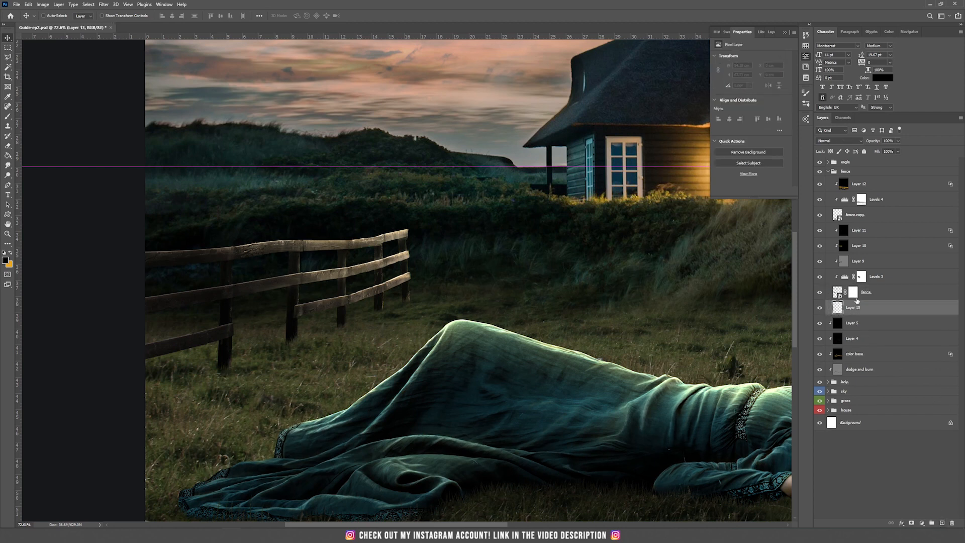
click(820, 172)
click(820, 172)
Rename the new layer "shadow" and set its blend mode to Multiply.
double_click(853, 307)
text(sha)
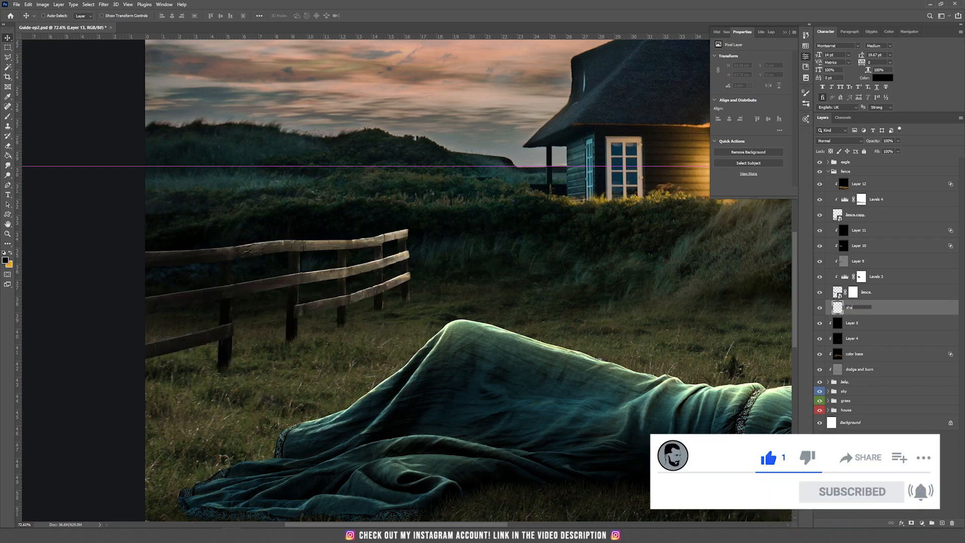
text(dow)
key(Return)
click(837, 141)
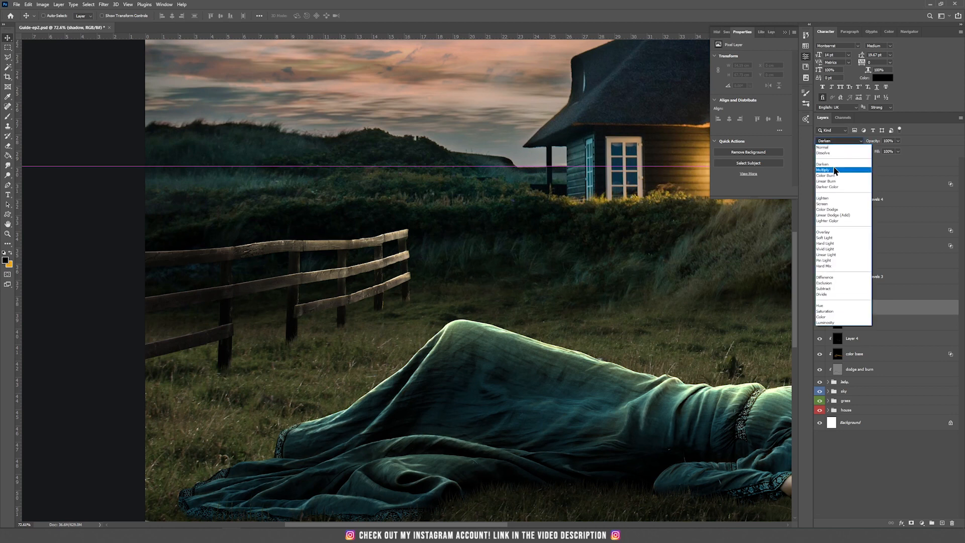
click(834, 170)
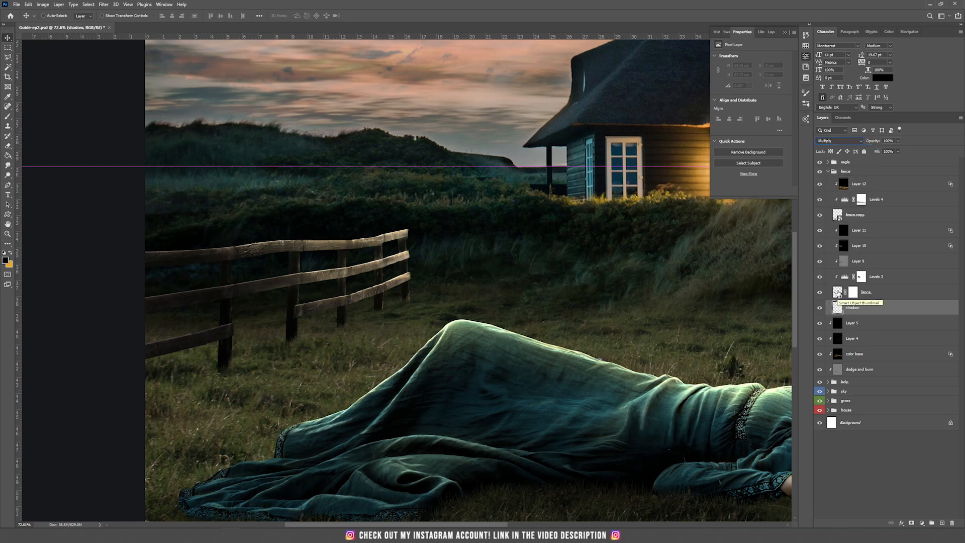
Load the distant fence's outline as a selection, fill it with a near-black tone on the shadow layer, and deselect.
ctrl+click(837, 294)
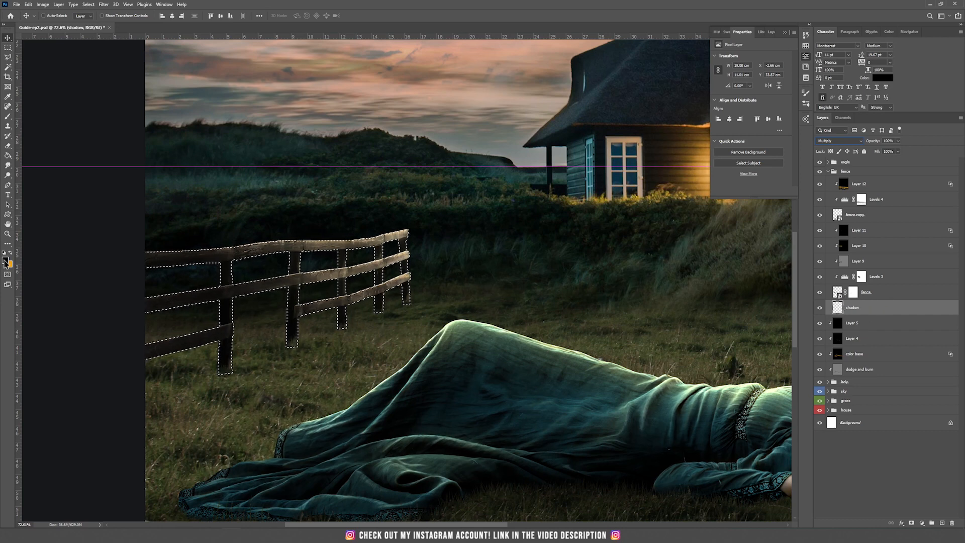
click(9, 155)
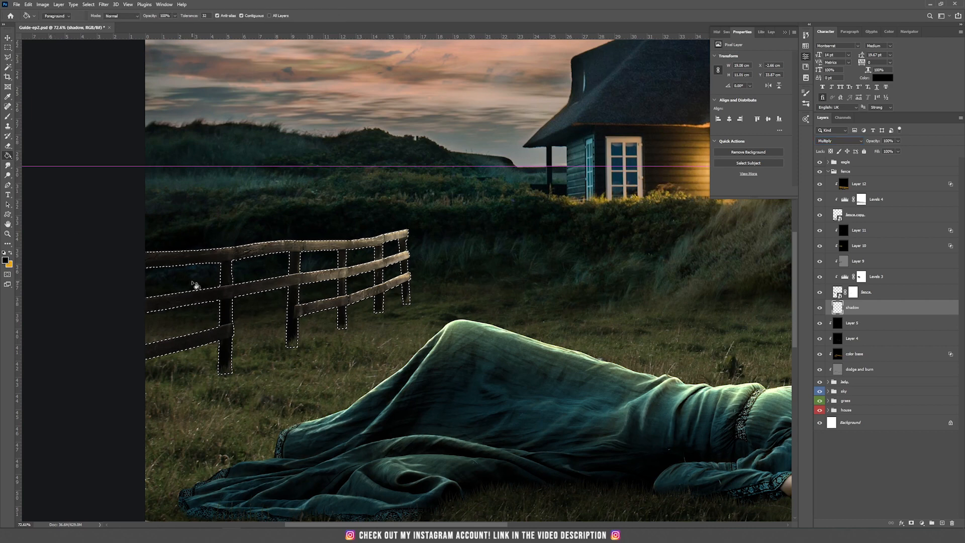
click(196, 235)
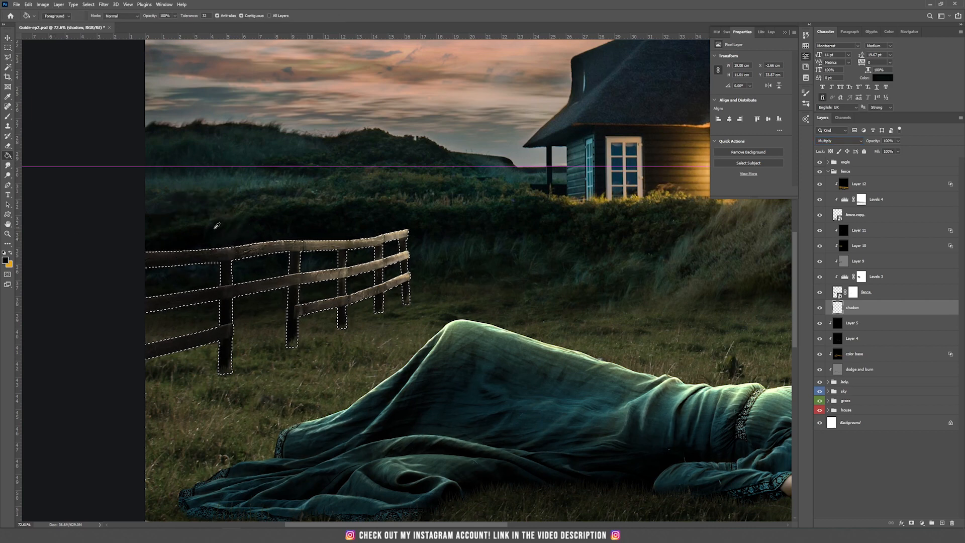
click(585, 296)
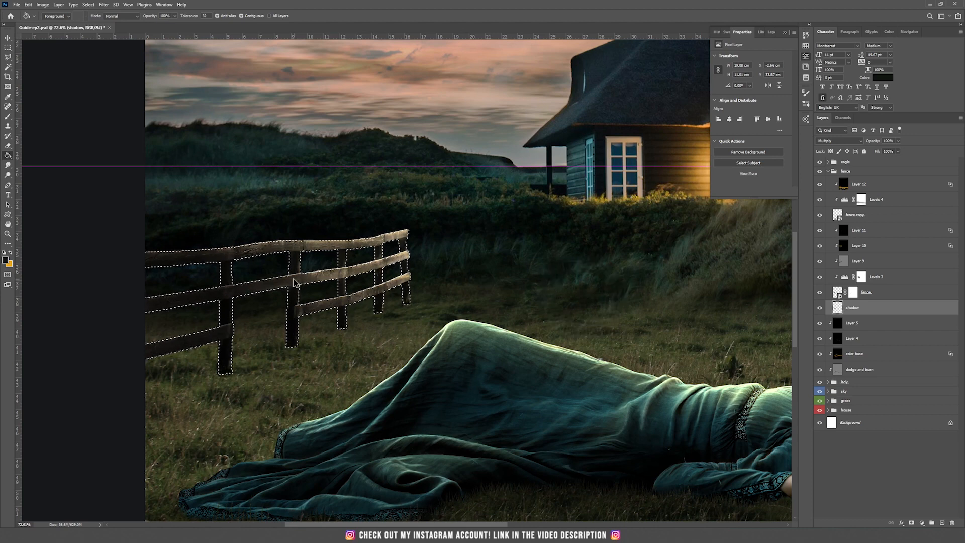
key(v)
key(ctrl+d)
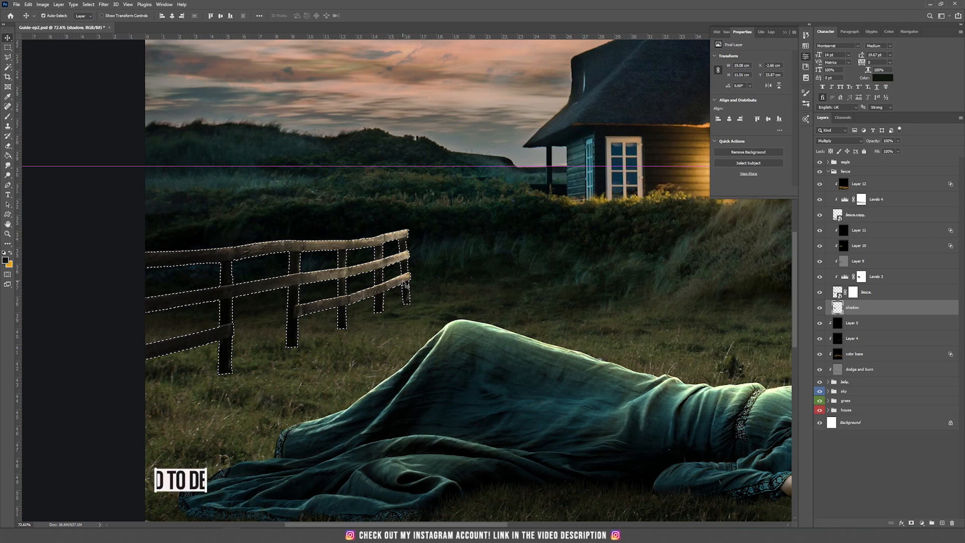
Convert the shadow layer to a smart object.
drag(341, 299, 360, 297)
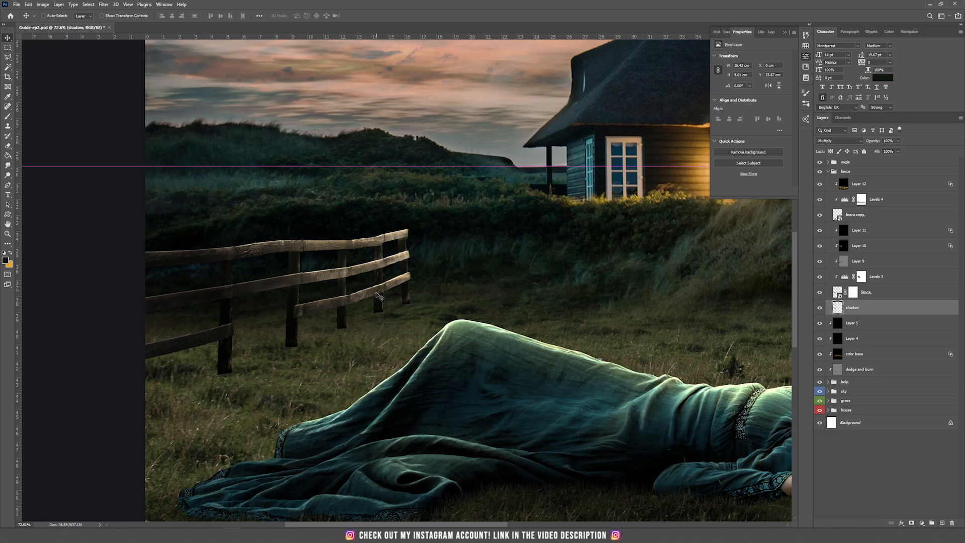
right_click(899, 312)
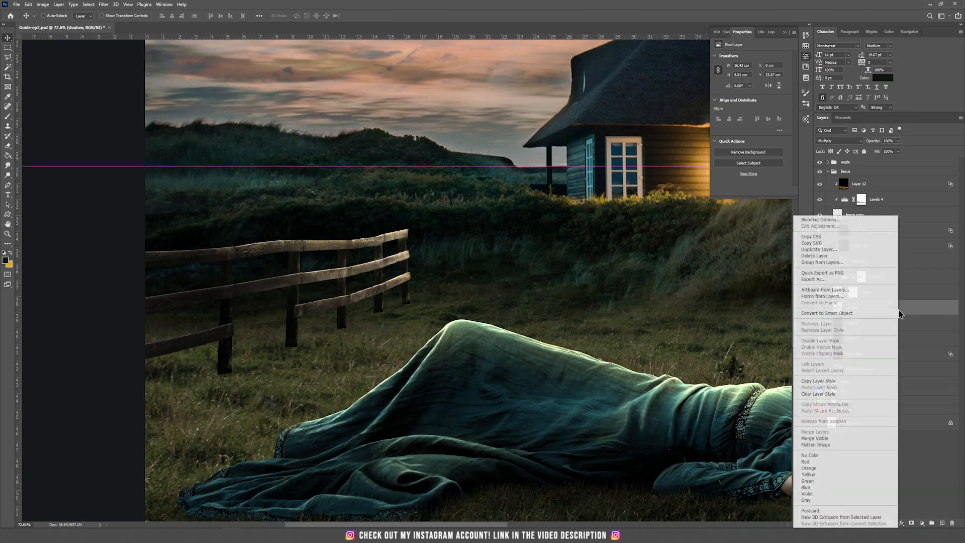
click(855, 313)
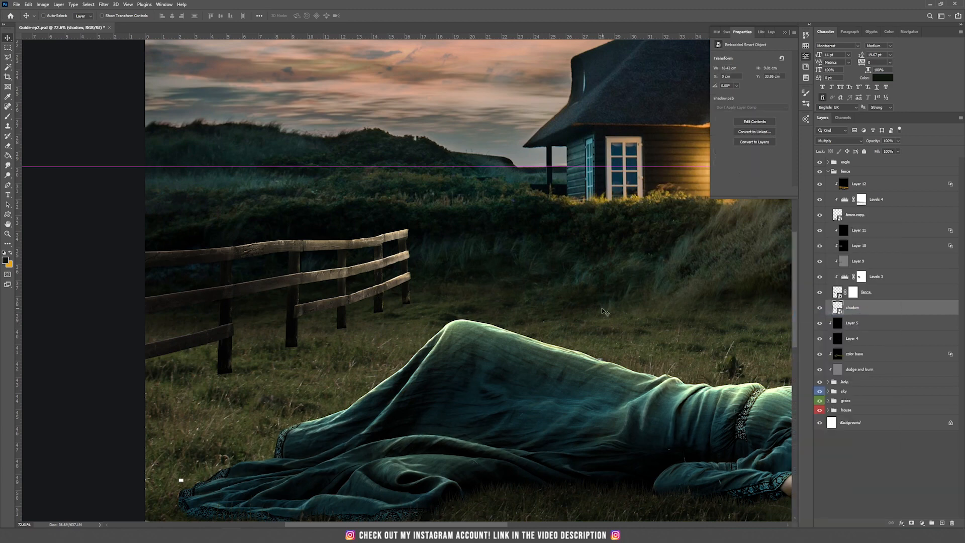
Flatten and skew the shadow onto the grass with Free Transform, and position it at the base of the distant fence's posts.
key(ctrl+t)
scroll(296, 312, down, 5)
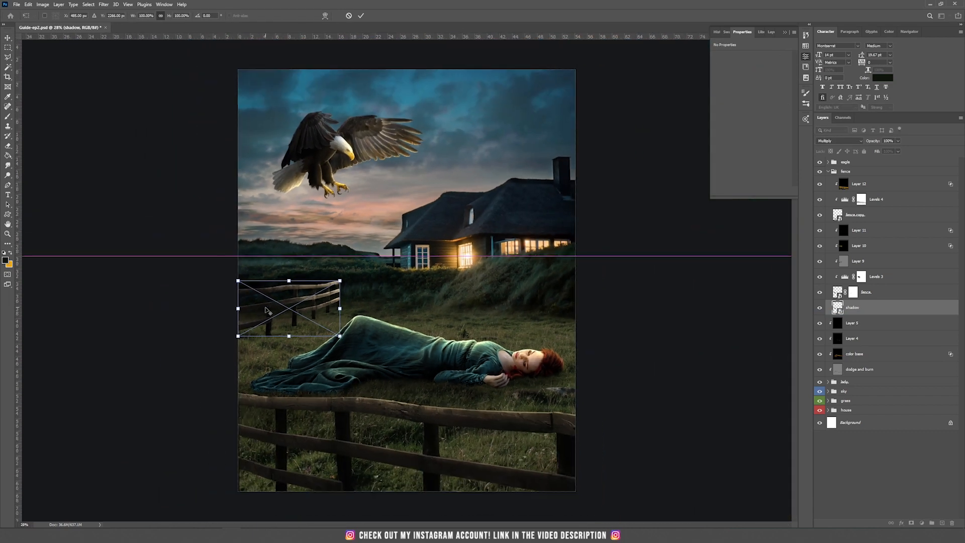
scroll(267, 311, down, 3)
scroll(267, 311, up, 1)
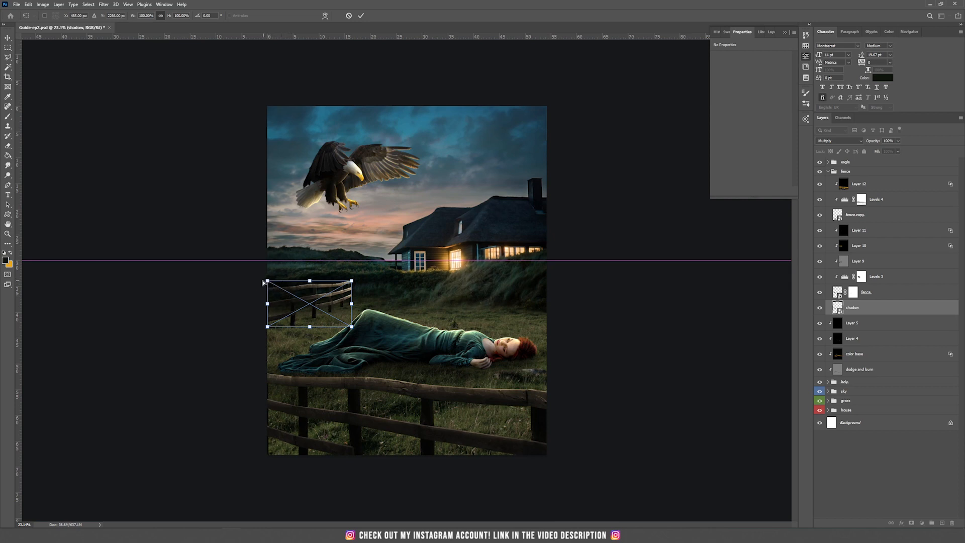
drag(259, 285, 205, 314)
drag(354, 284, 371, 309)
drag(278, 300, 328, 298)
drag(216, 310, 212, 321)
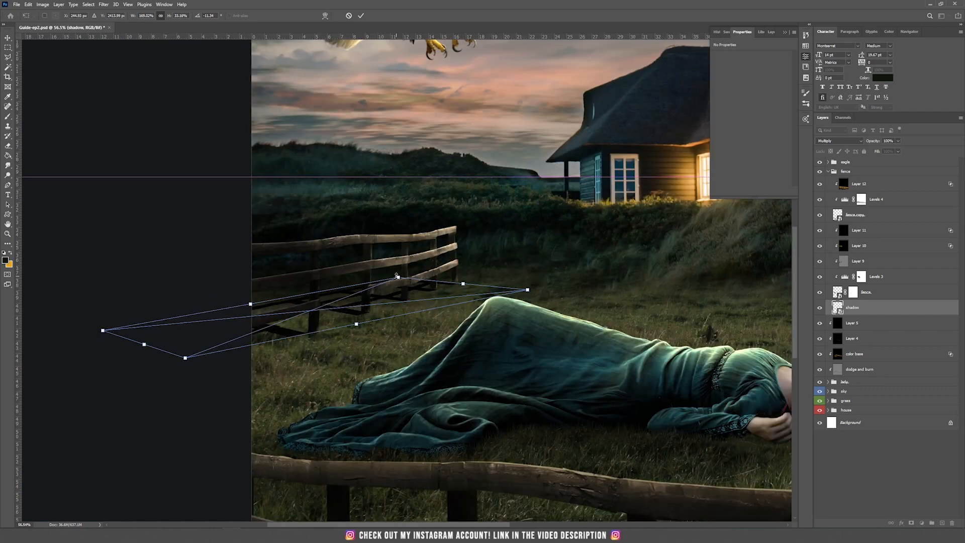
key(Return)
scroll(321, 356, up, 5)
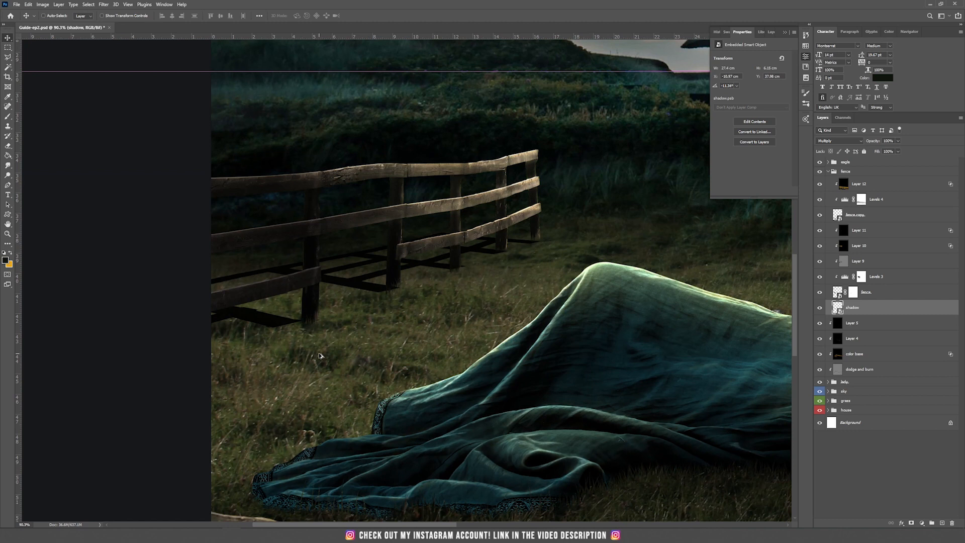
mouse_move(367, 298)
mouse_down()
mouse_move(396, 291)
mouse_move(373, 305)
mouse_up()
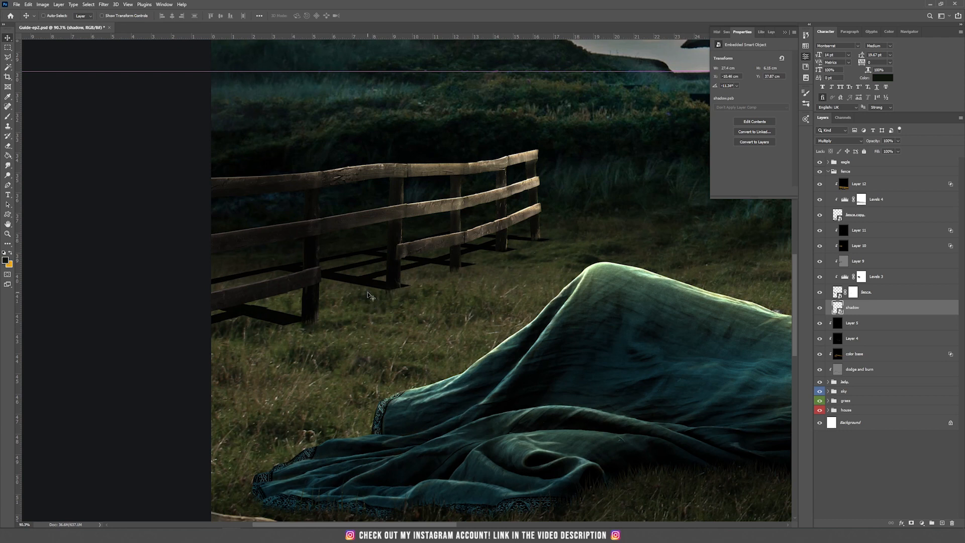
Add a mask to the shadow layer and paint black at 100% flow with a small brush to hide shadow protruding past the post bases.
click(911, 523)
key(b)
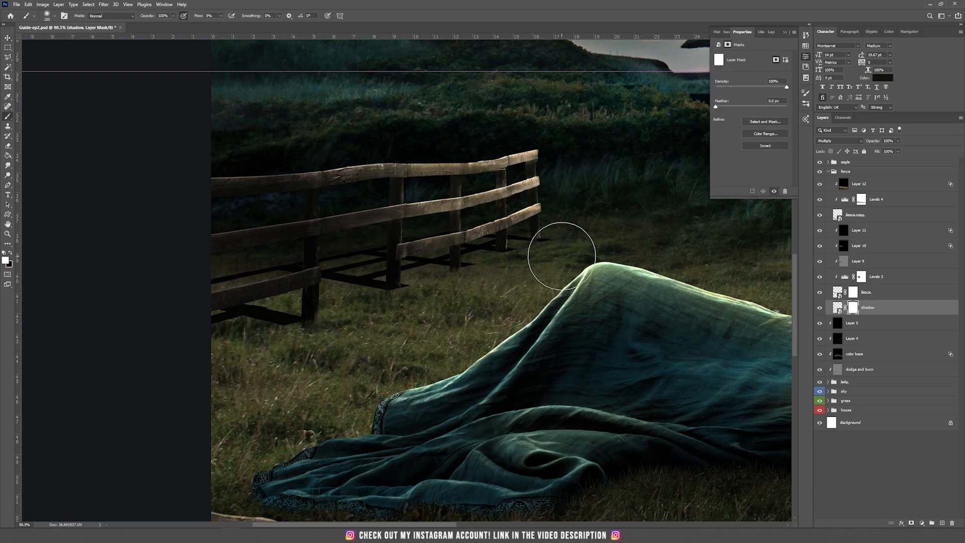
click(10, 253)
key(shift+0)
key(bracketleft)
key(bracketleft)
key(bracketleft)
key(bracketleft)
key(bracketleft)
key(bracketleft)
key(bracketleft)
key(bracketleft)
key(bracketleft)
key(bracketleft)
key(bracketleft)
scroll(534, 252, up, 6)
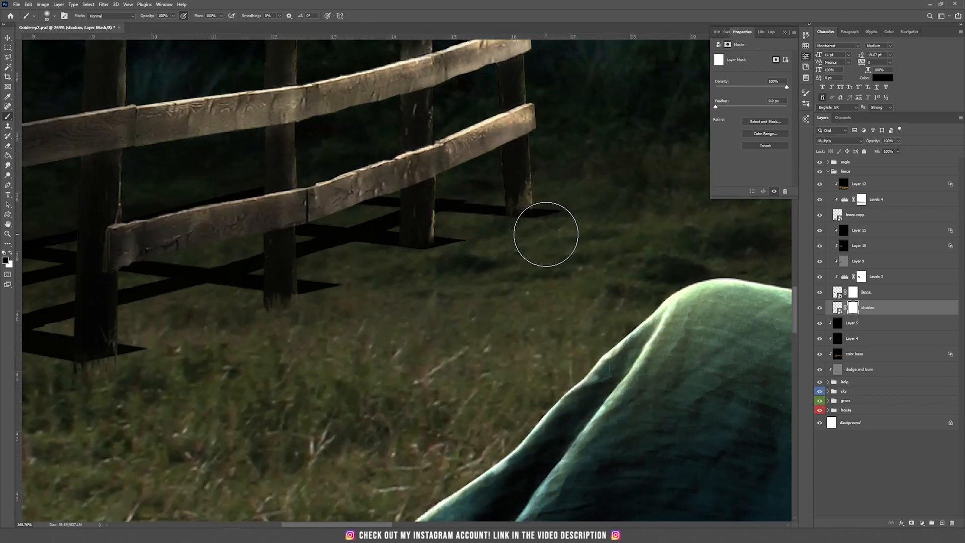
mouse_move(549, 222)
mouse_down()
mouse_move(523, 241)
mouse_move(518, 224)
mouse_move(526, 245)
mouse_move(440, 267)
mouse_move(441, 252)
mouse_move(457, 256)
mouse_move(413, 261)
mouse_up()
mouse_move(343, 295)
mouse_down()
mouse_move(314, 303)
mouse_move(491, 209)
mouse_up()
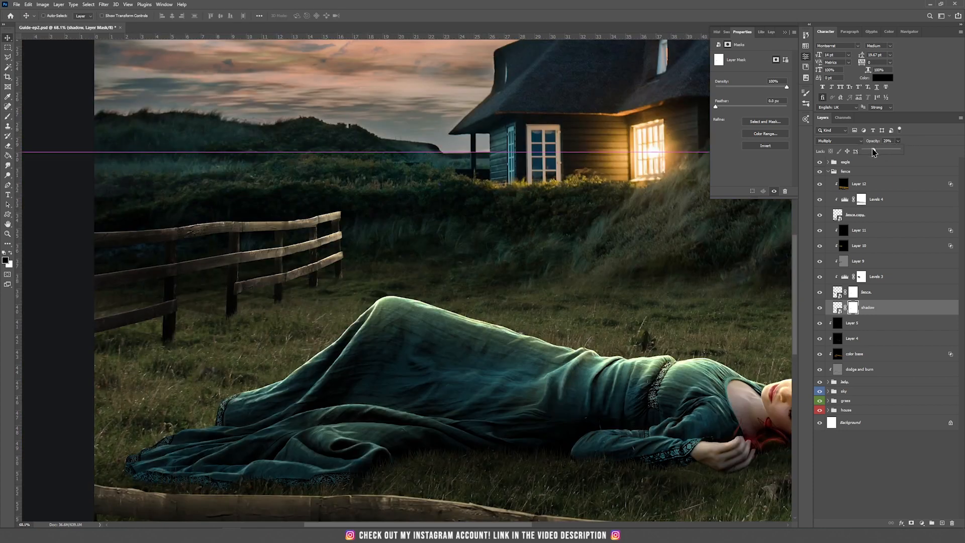
Soften the distant fence's shadow smart object with a Gaussian Blur of 2.7 pixels radius.
click(838, 307)
click(104, 5)
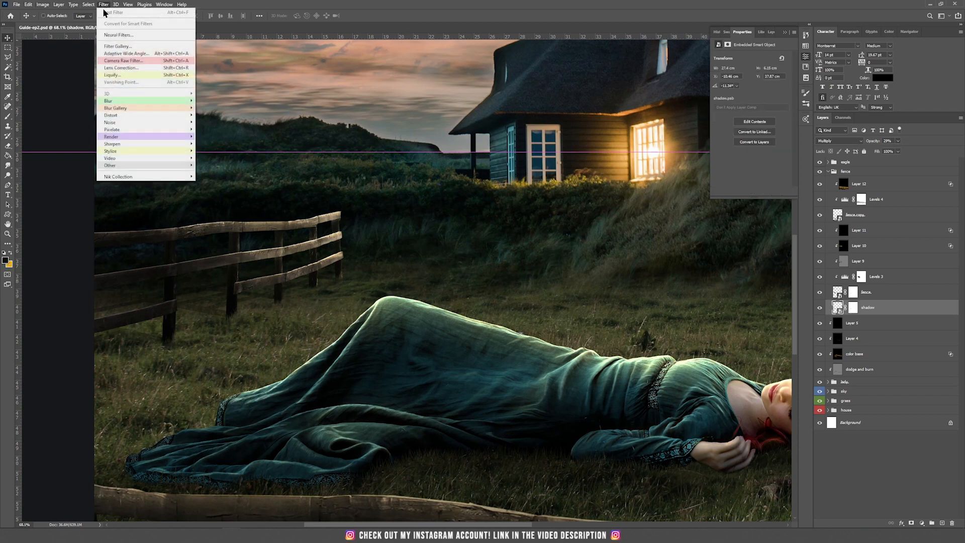
mouse_move(166, 101)
click(224, 129)
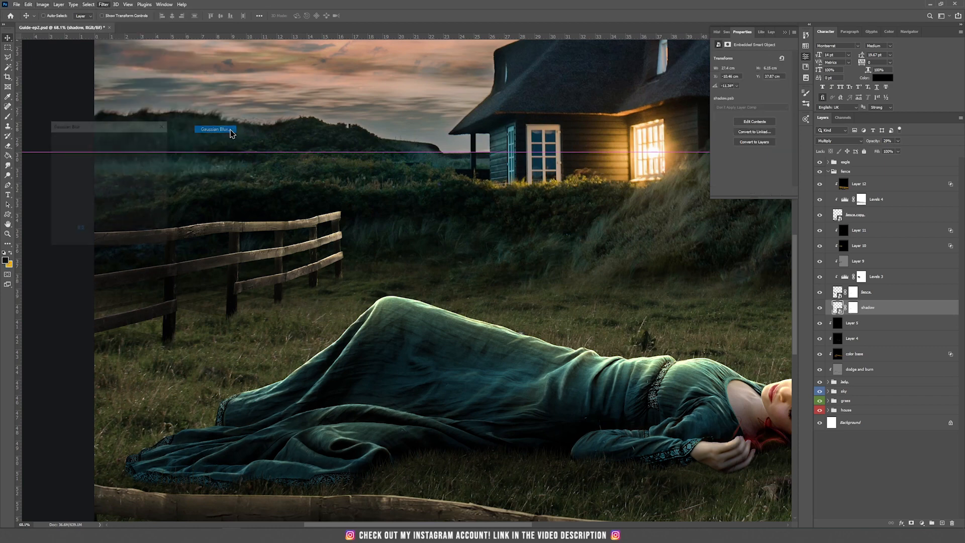
drag(83, 243, 70, 244)
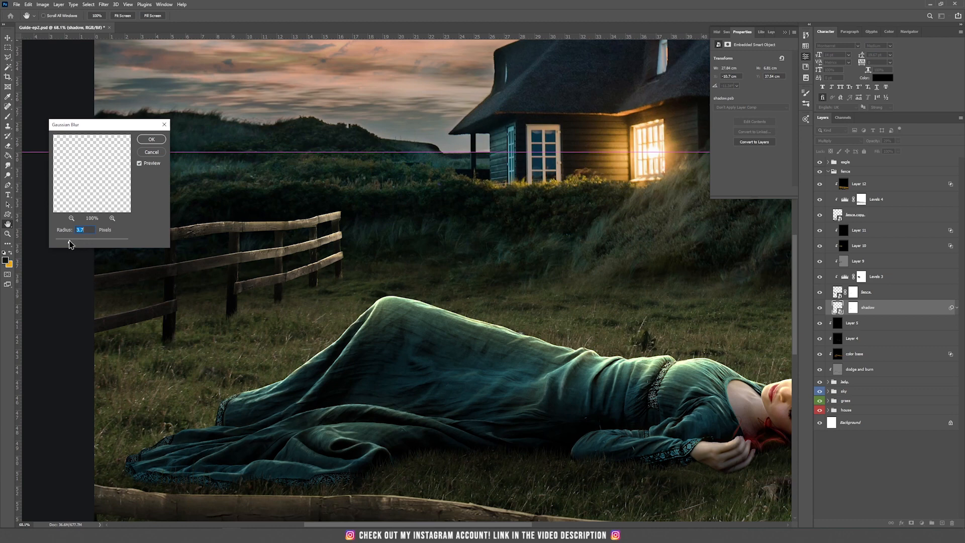
click(152, 139)
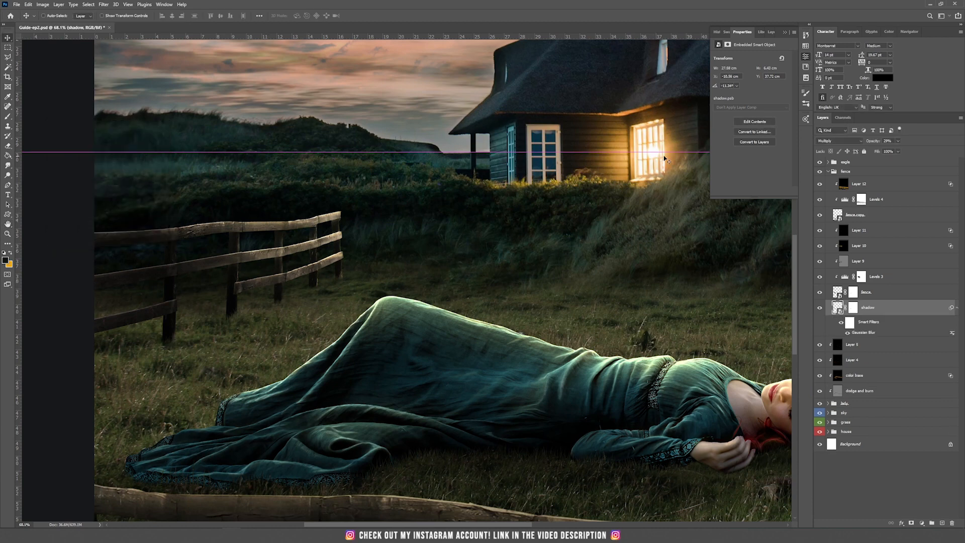
Set the shadow layer's opacity to 46% and nudge the shadow slightly to line it up with the distant fence's posts.
click(898, 141)
scroll(292, 356, down, 5)
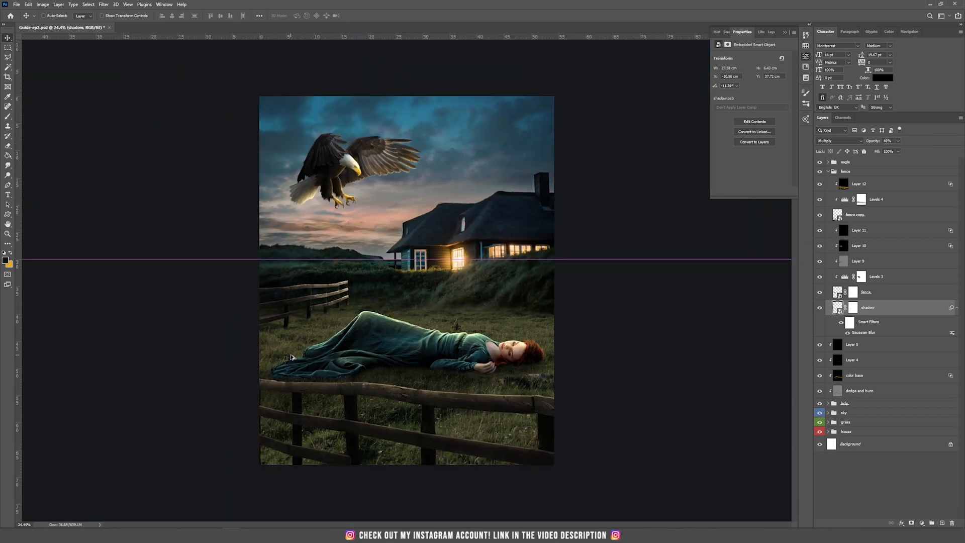
scroll(335, 332, down, 3)
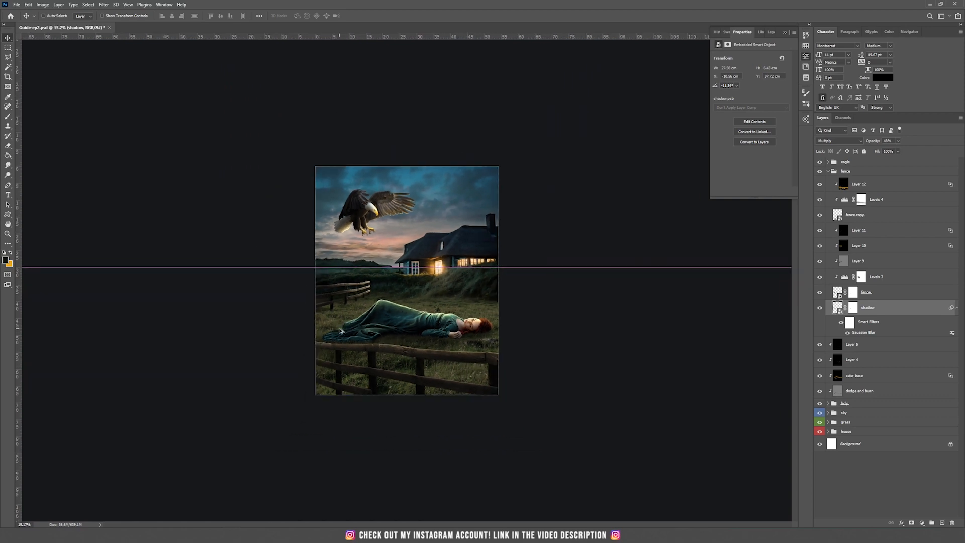
scroll(340, 330, up, 5)
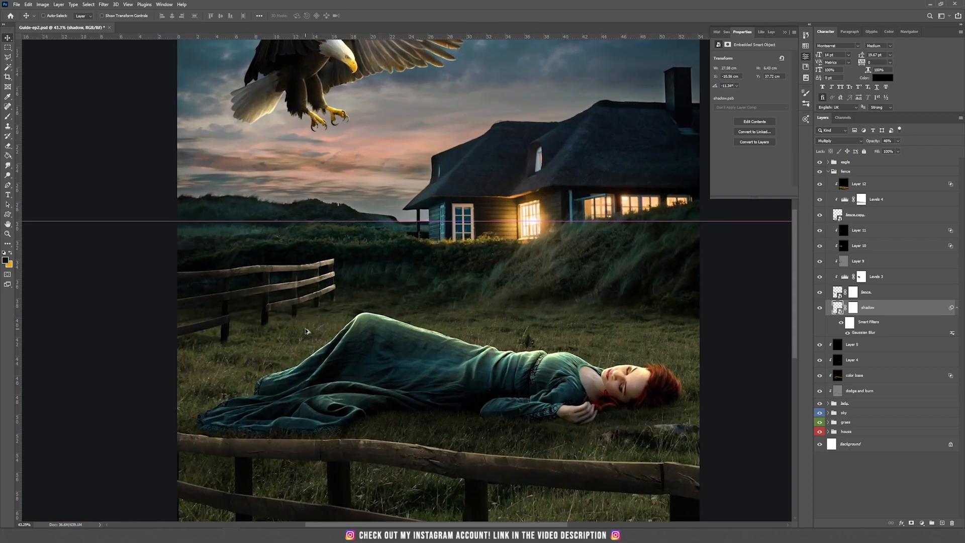
scroll(306, 331, up, 6)
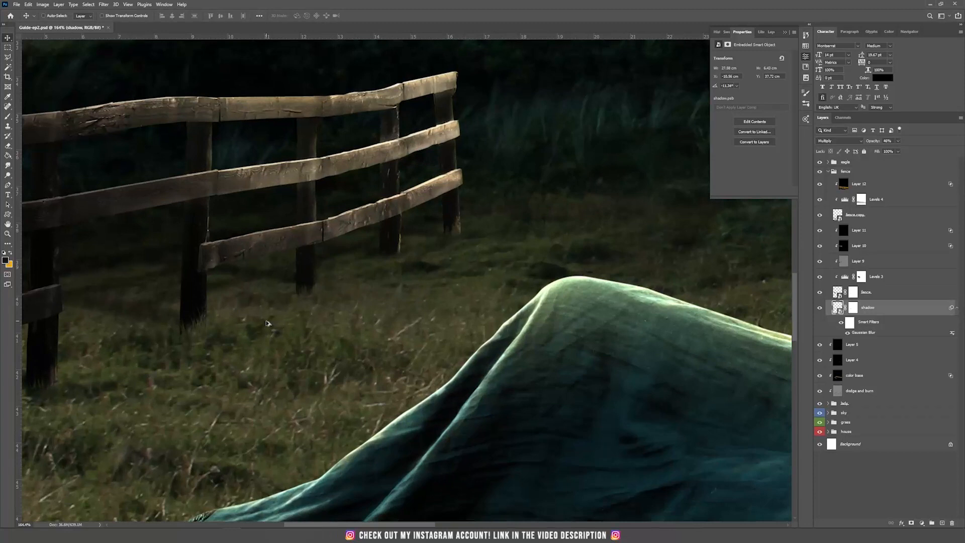
mouse_move(330, 288)
mouse_down()
mouse_move(319, 285)
mouse_move(330, 286)
mouse_up()
scroll(304, 300, down, 4)
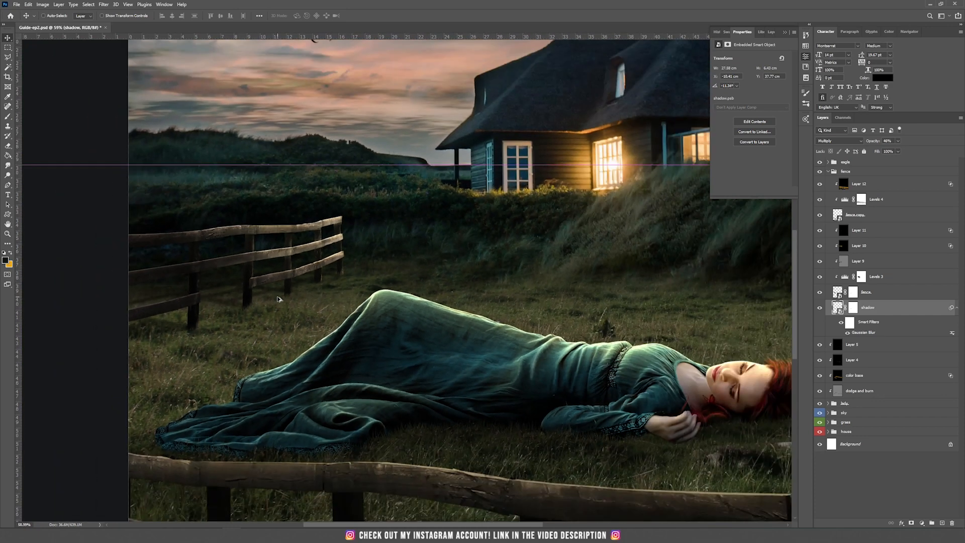
scroll(279, 299, down, 2)
Paint black on the shadow layer's mask with an enlarged, low-flow brush to partly fade the shadow along the distant fence.
scroll(267, 300, up, 3)
click(853, 308)
key(b)
key(bracketright)
key(bracketright)
key(bracketright)
key(bracketright)
key(bracketright)
key(bracketright)
key(bracketright)
key(bracketright)
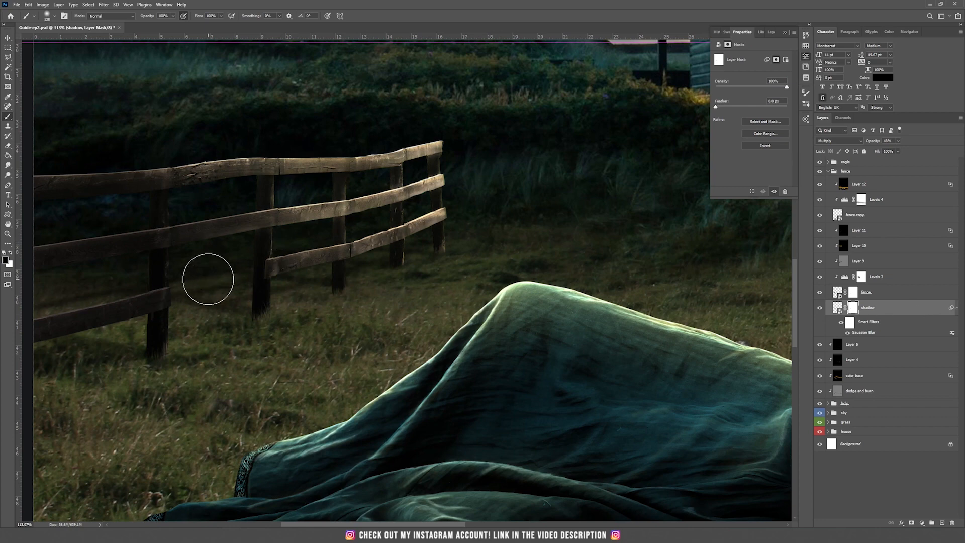
drag(172, 276, 390, 249)
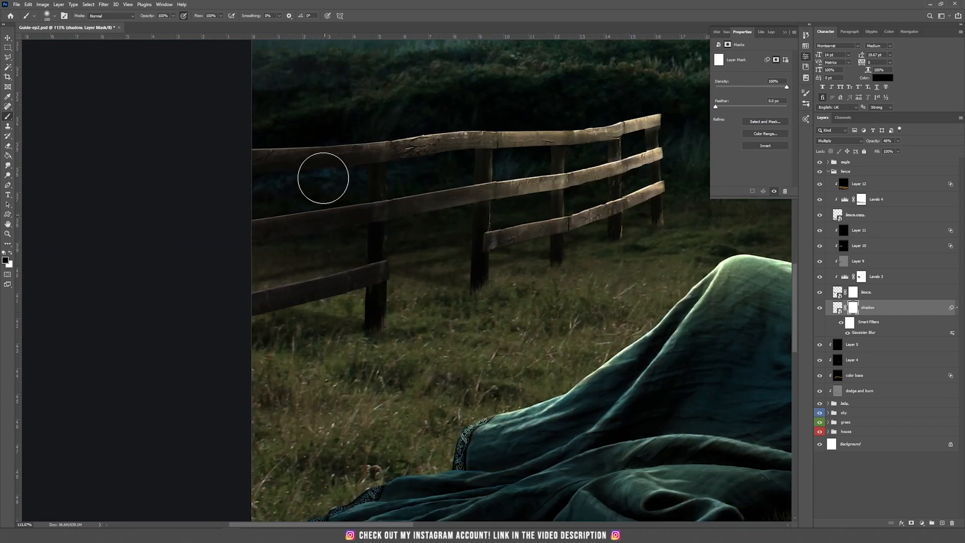
click(220, 17)
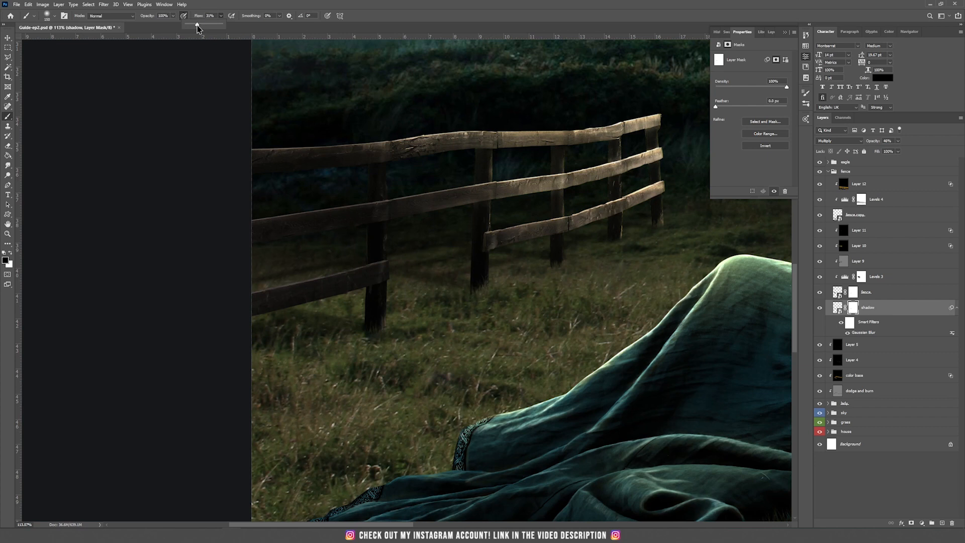
click(219, 1)
mouse_move(257, 255)
mouse_down()
mouse_move(514, 199)
mouse_move(608, 190)
mouse_move(315, 282)
mouse_move(682, 164)
mouse_move(589, 189)
mouse_up()
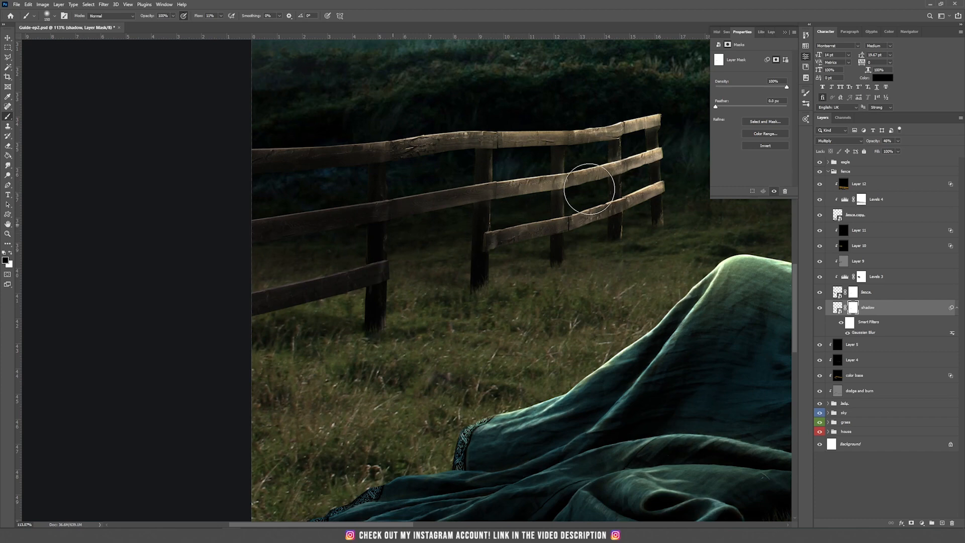
scroll(422, 293, down, 5)
key(v)
scroll(405, 298, up, 1)
scroll(249, 327, up, 2)
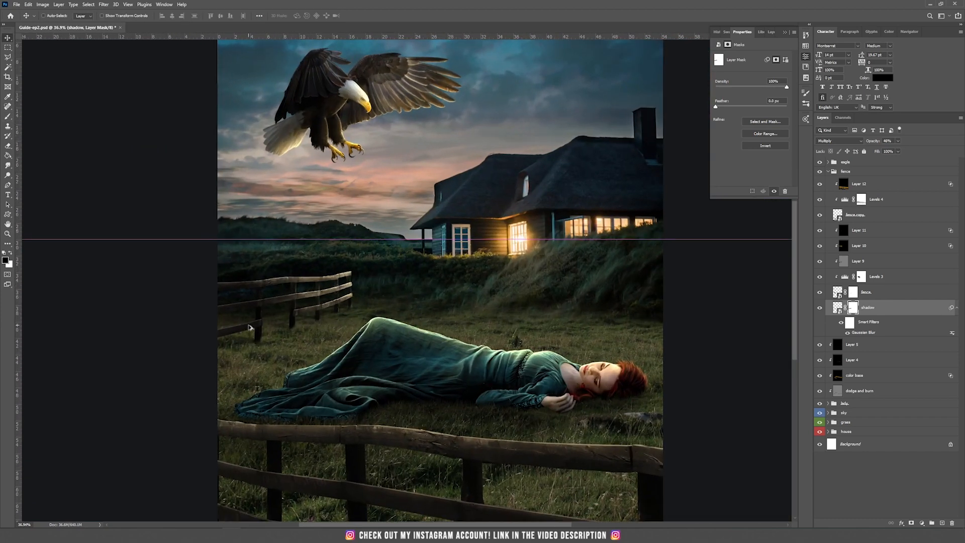
scroll(289, 295, up, 4)
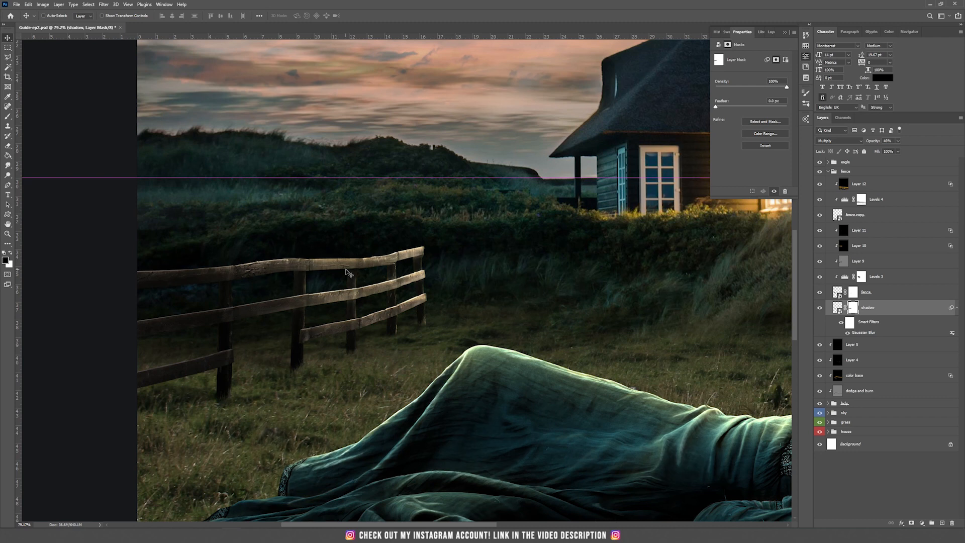
Start a Field Blur on the distant fence's smart object and set the initial pin's blur to 0 px.
click(837, 308)
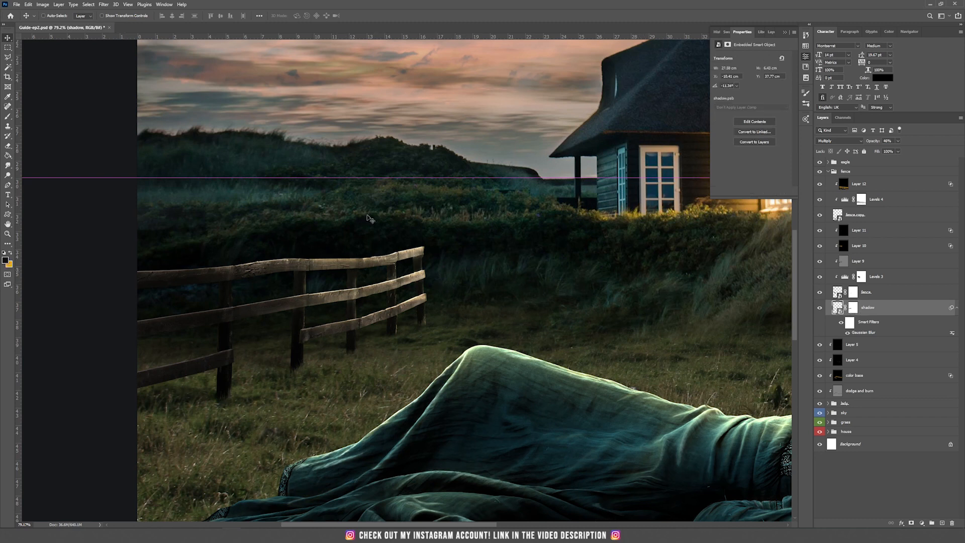
click(838, 293)
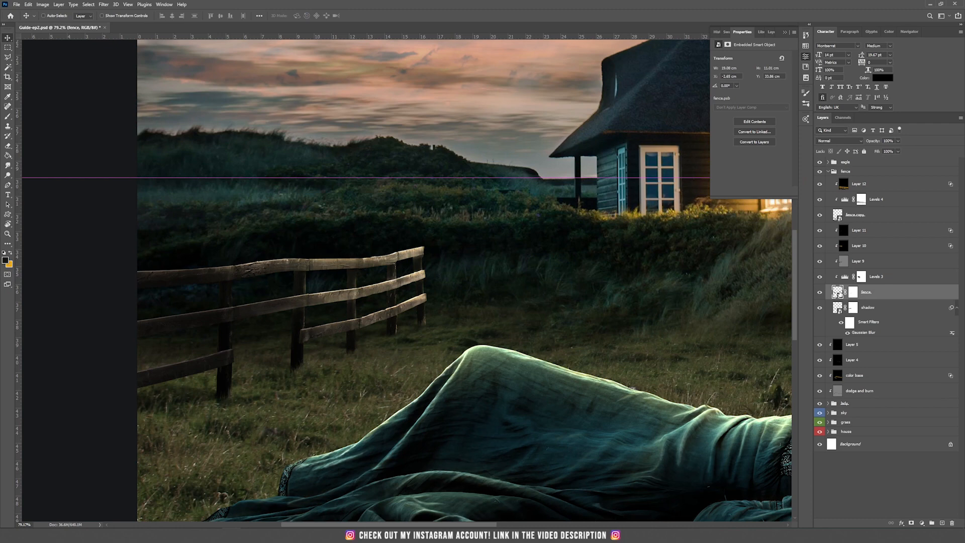
click(104, 5)
mouse_move(132, 108)
click(209, 110)
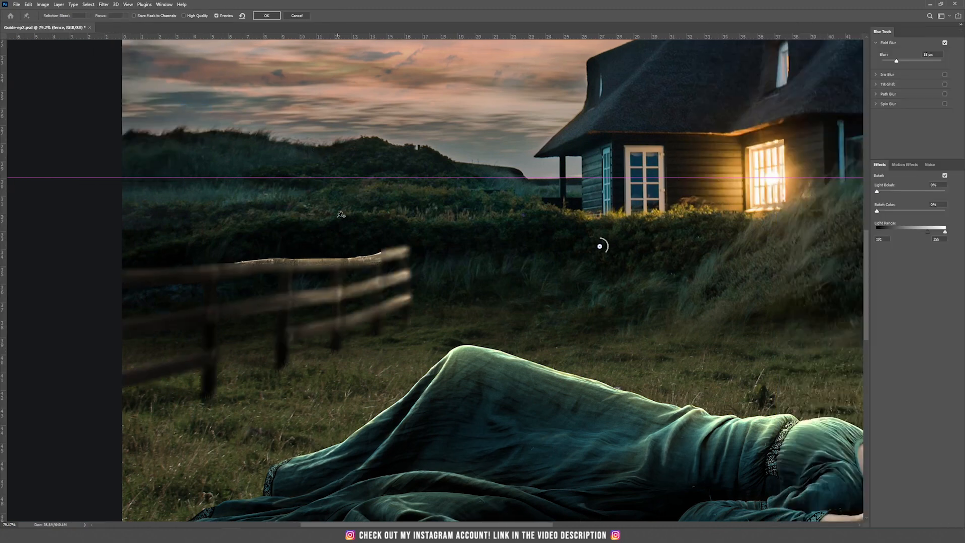
drag(607, 253, 600, 244)
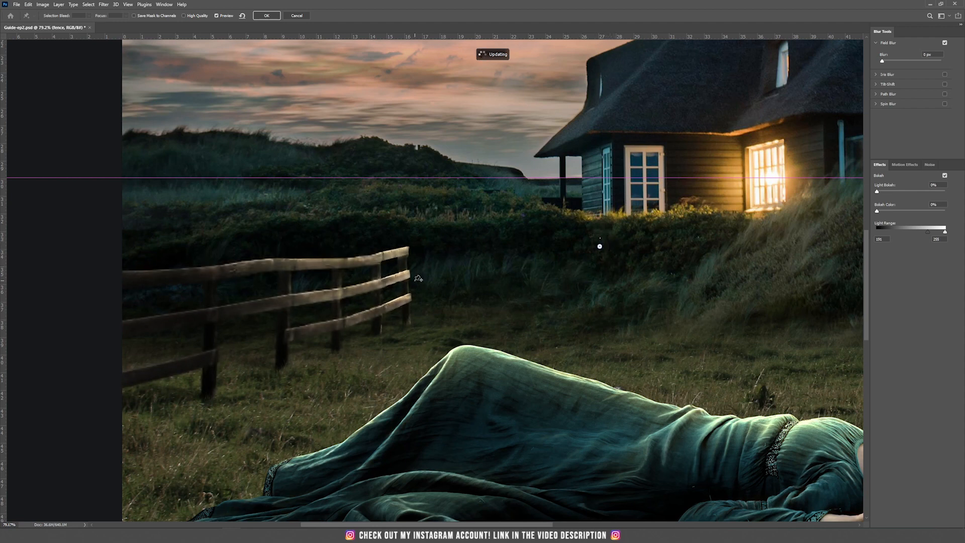
Add a 3 px blur pin at the distant fence's near end and another light blur pin at its far end, and apply the Field Blur.
click(149, 282)
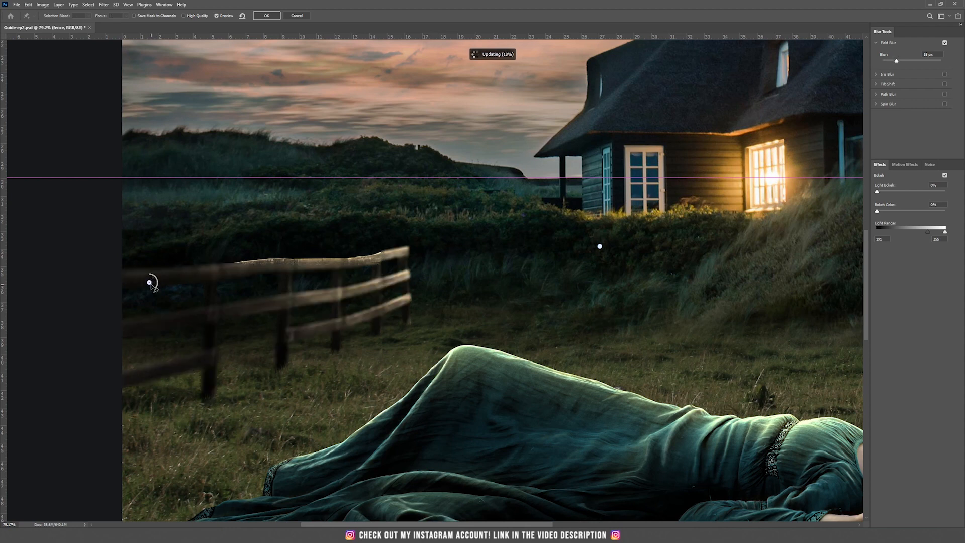
drag(158, 287, 159, 281)
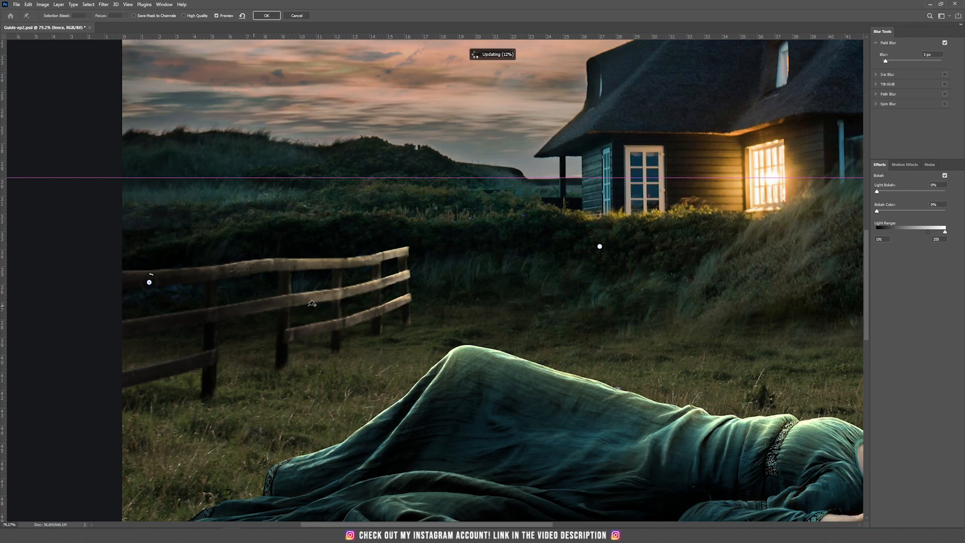
click(403, 278)
drag(412, 284, 410, 276)
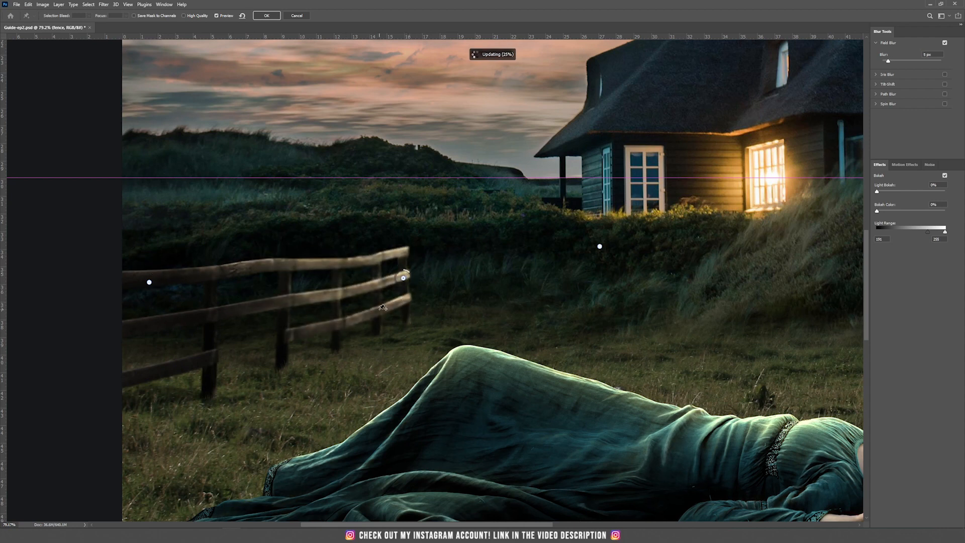
drag(409, 279, 409, 275)
drag(404, 279, 404, 325)
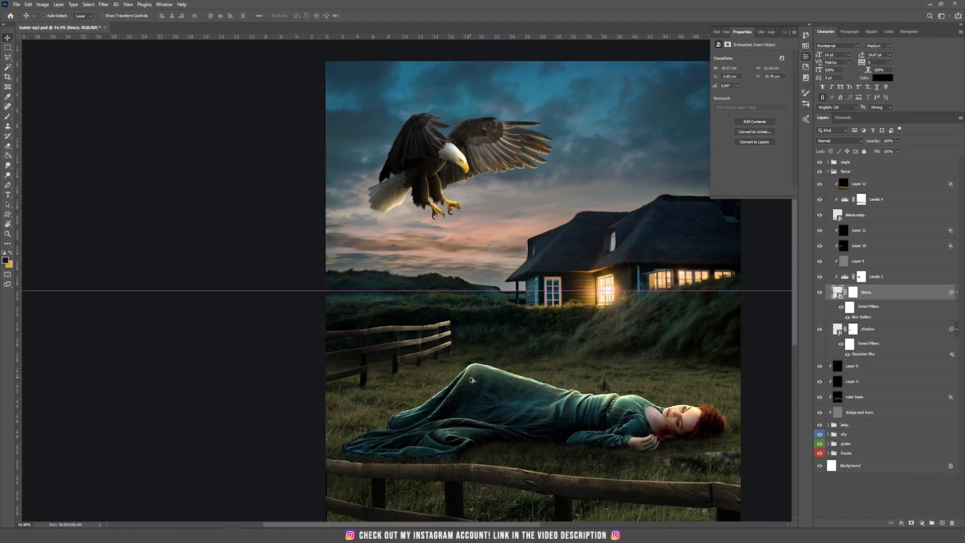
Soften the grass-edged post bases on the distant fence's layer mask with the Blur tool.
scroll(429, 382, up, 10)
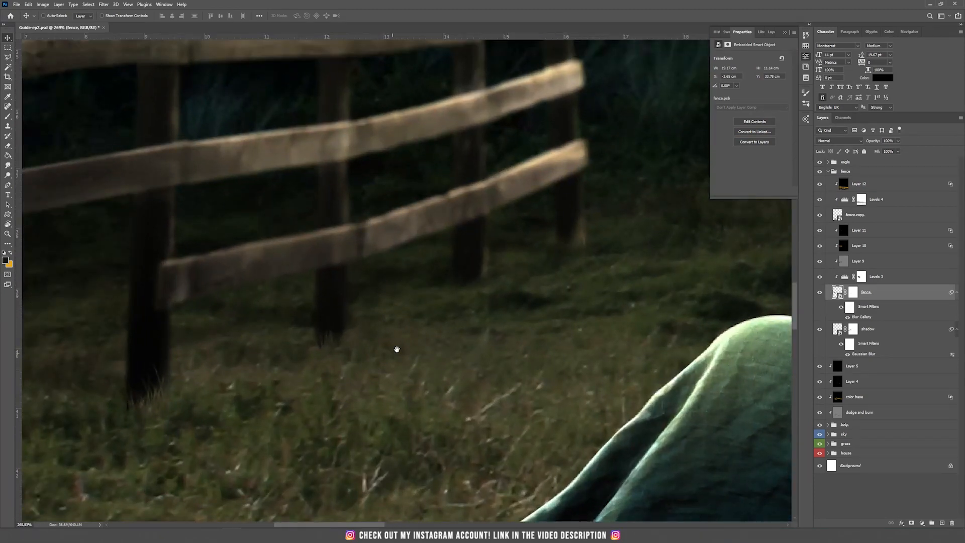
drag(397, 349, 499, 231)
drag(451, 251, 331, 323)
scroll(327, 296, up, 2)
scroll(327, 295, down, 2)
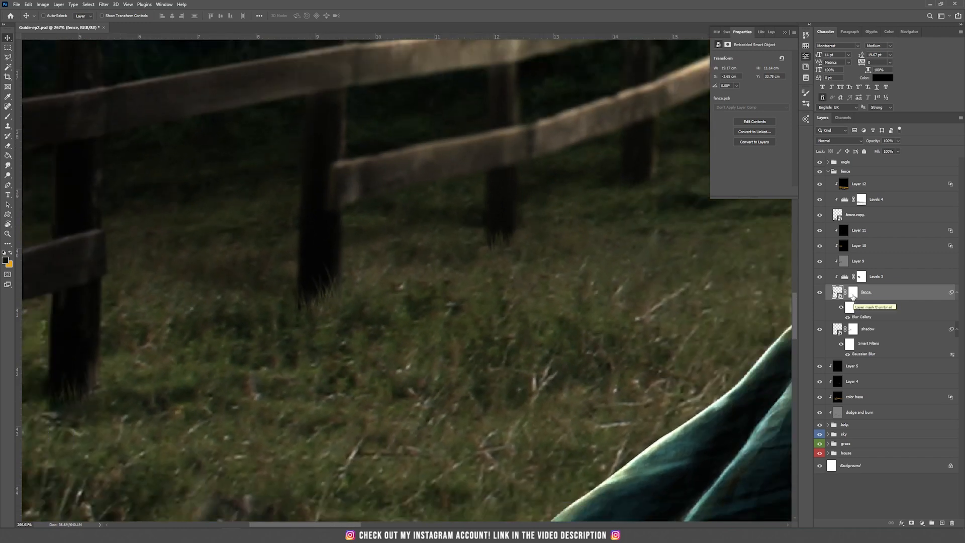
click(852, 292)
click(8, 165)
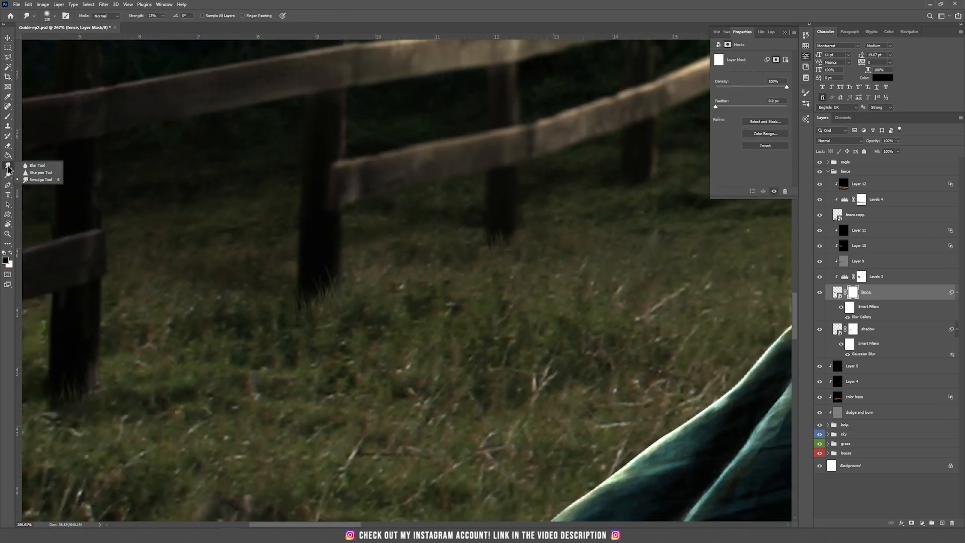
click(44, 166)
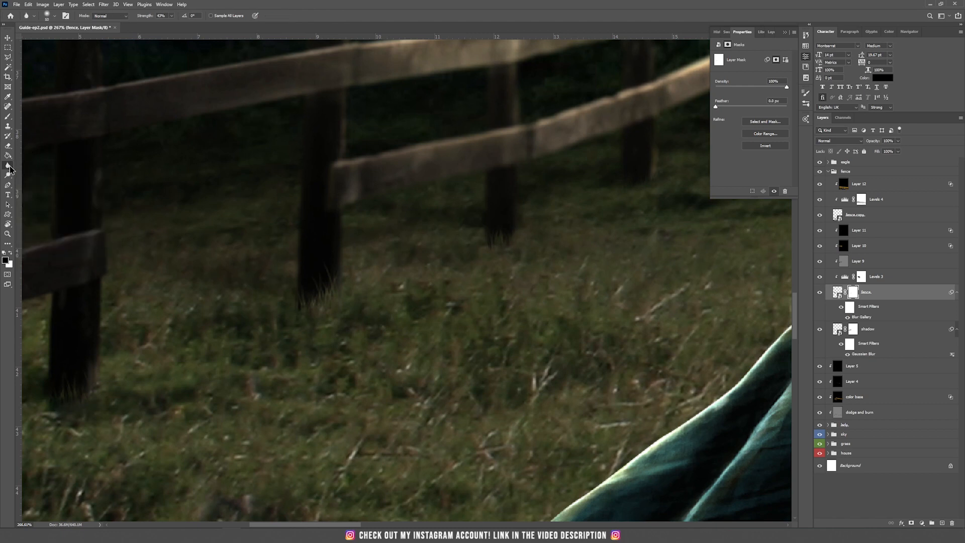
mouse_move(334, 267)
mouse_down()
mouse_move(324, 294)
mouse_move(334, 286)
mouse_move(318, 316)
mouse_up()
drag(624, 186, 341, 357)
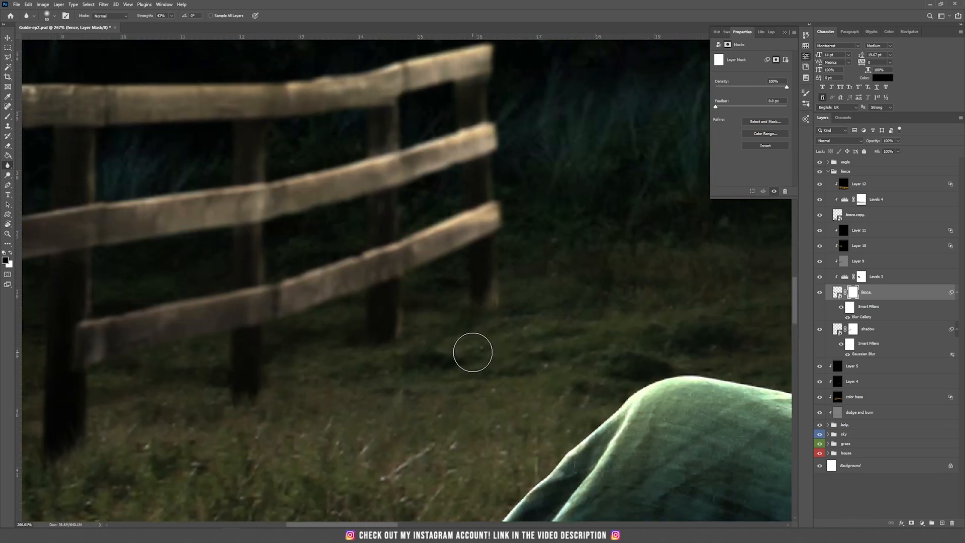
scroll(302, 365, down, 2)
drag(280, 366, 507, 188)
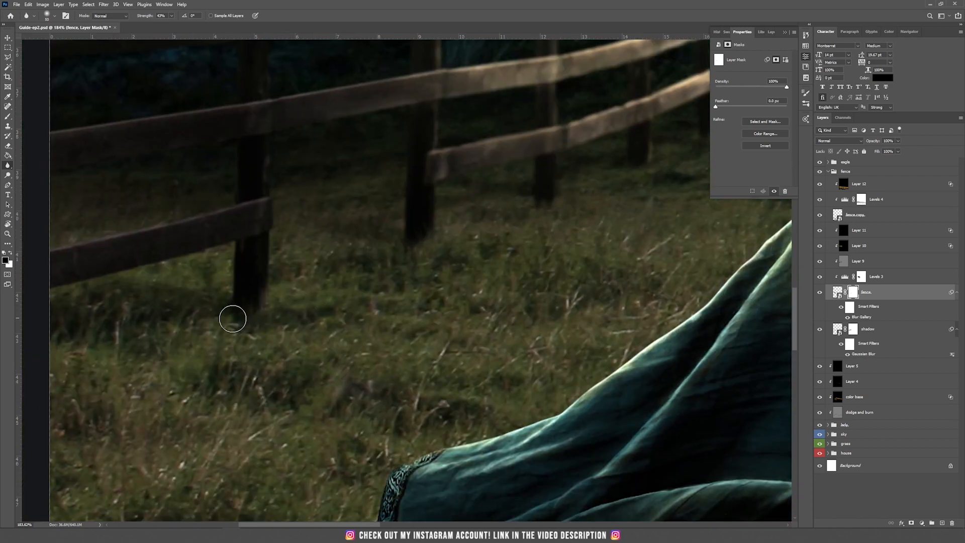
scroll(301, 312, down, 4)
scroll(338, 303, down, 2)
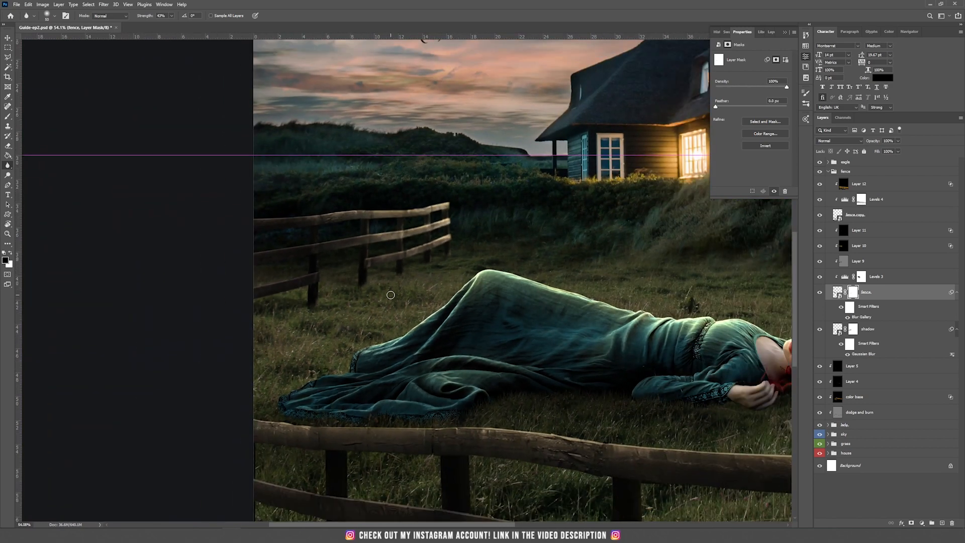
key(v)
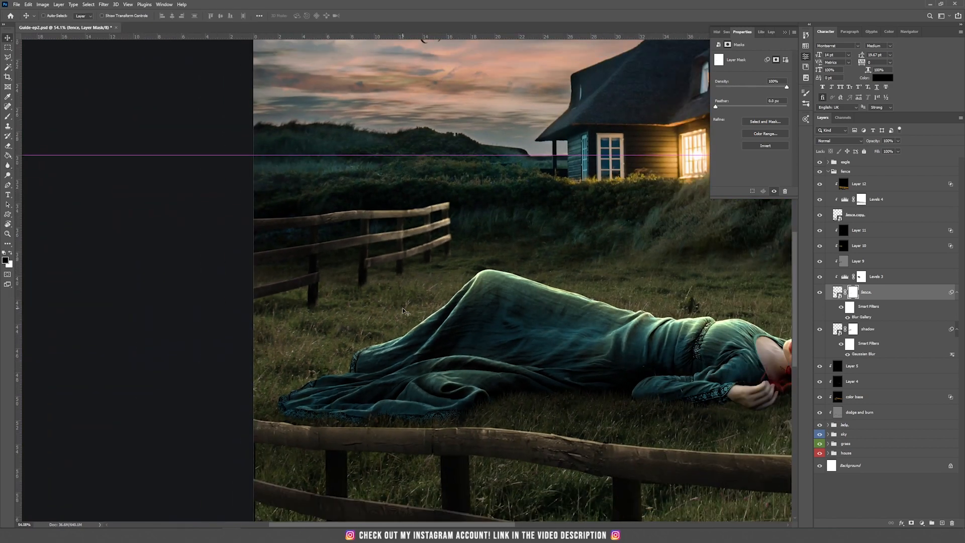
Apply an 11.1 px Gaussian Blur to the foreground fence layer, fence copy.
scroll(455, 301, down, 5)
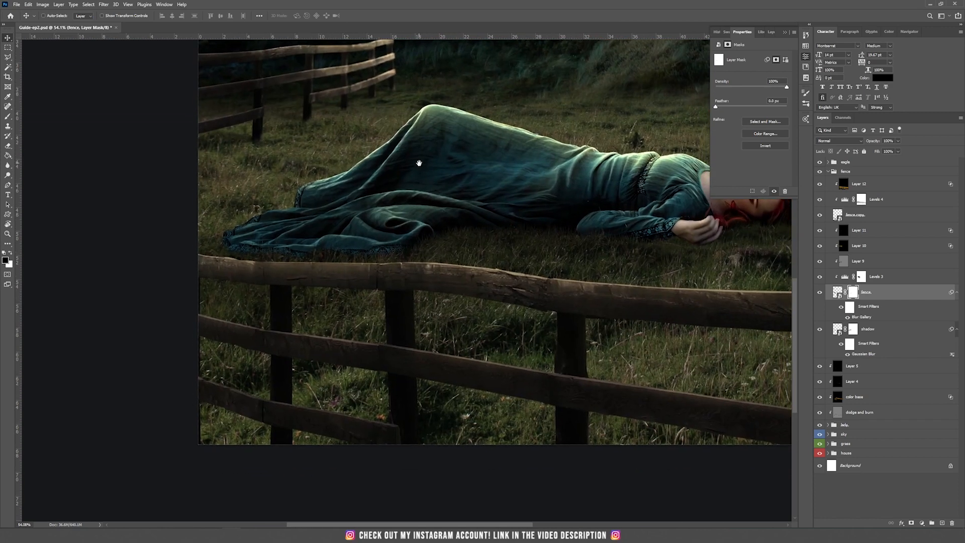
drag(438, 278, 297, 217)
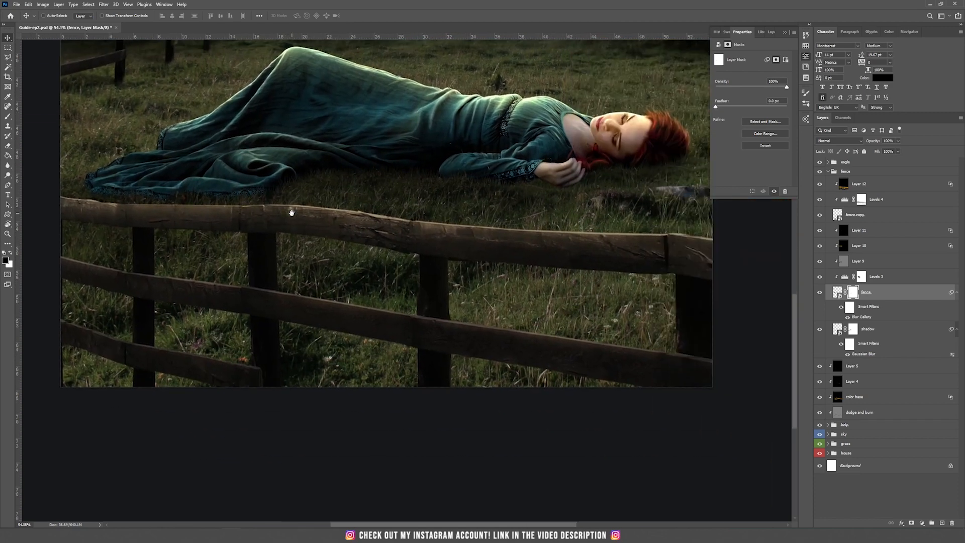
mouse_move(360, 246)
mouse_down()
mouse_move(432, 245)
mouse_move(375, 249)
mouse_up()
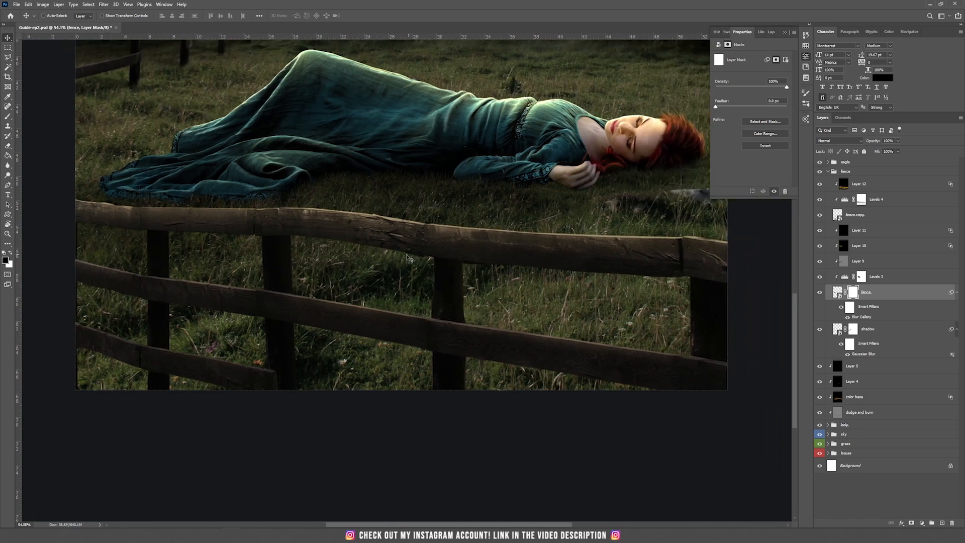
click(884, 217)
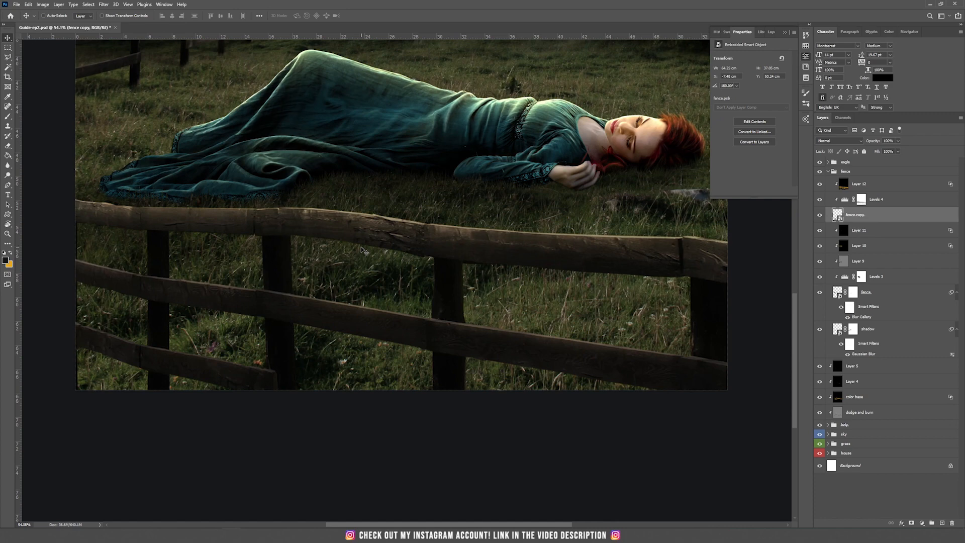
drag(531, 278, 556, 272)
key(ctrl+z)
click(100, 5)
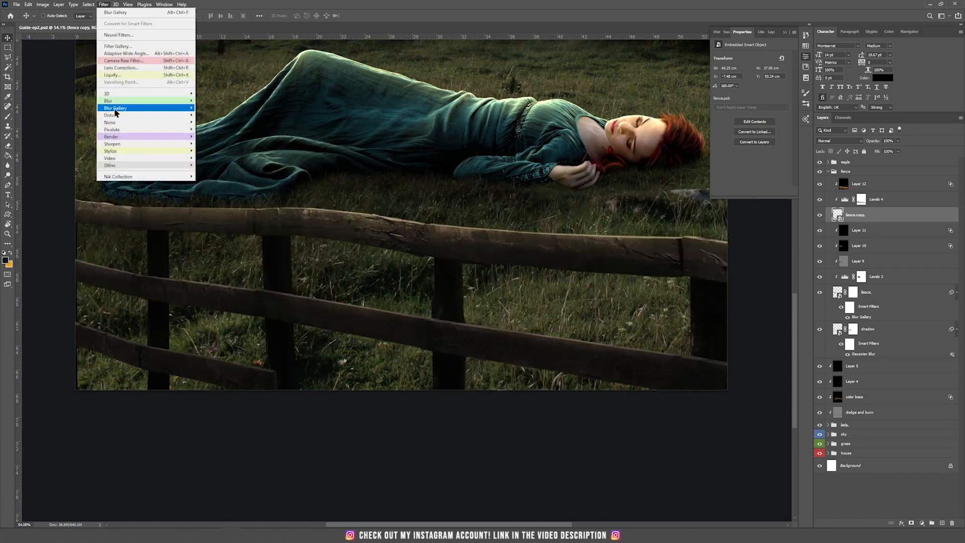
mouse_move(123, 101)
click(215, 130)
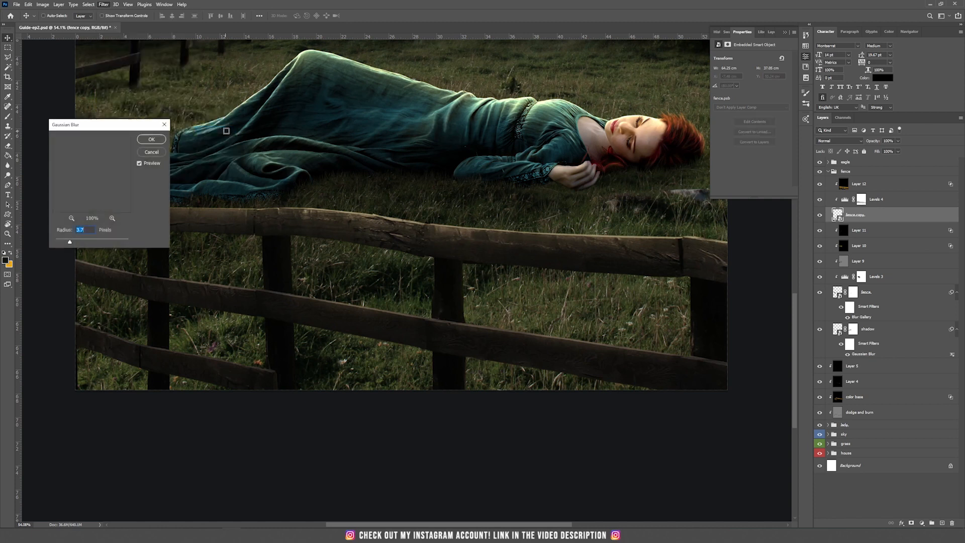
click(83, 240)
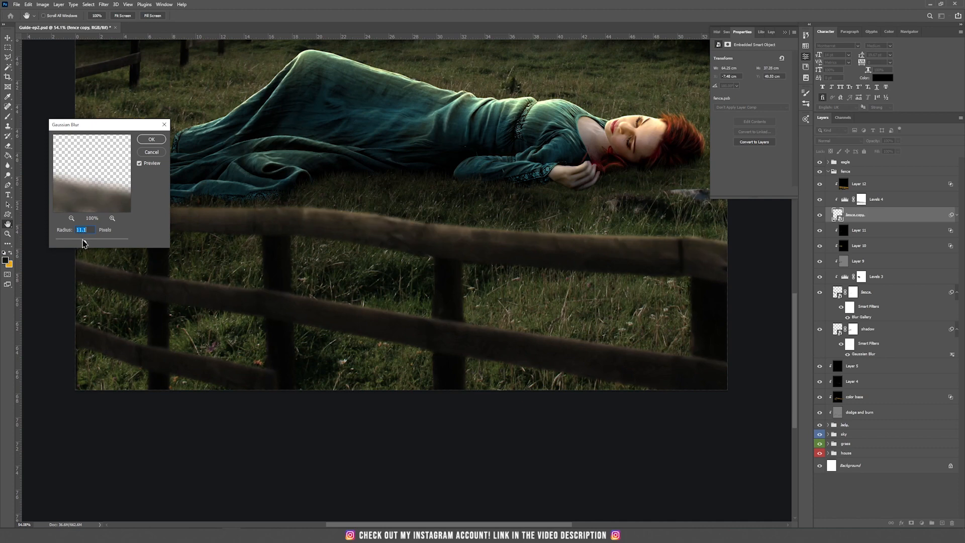
click(151, 140)
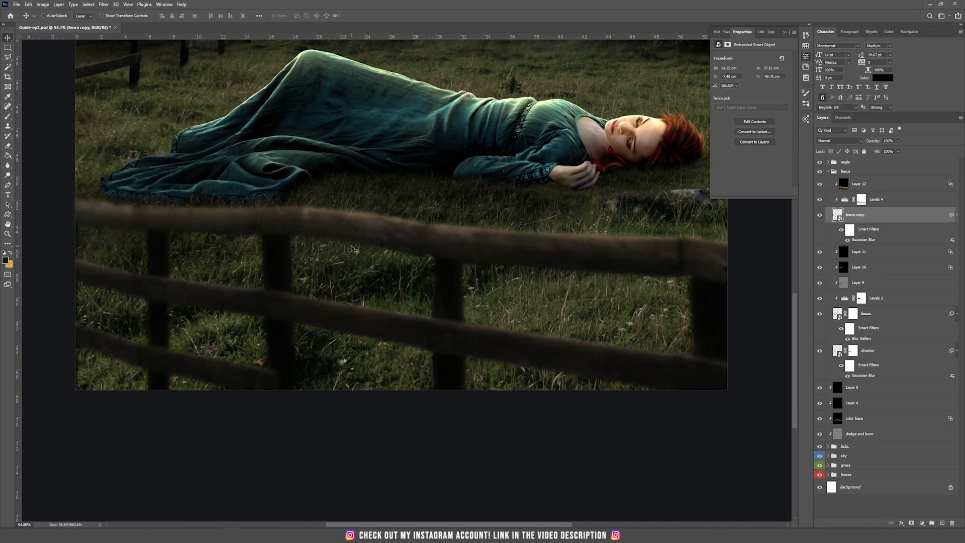
Convert Layer 2 in the grass group to a smart object.
key(ctrl+0)
click(827, 171)
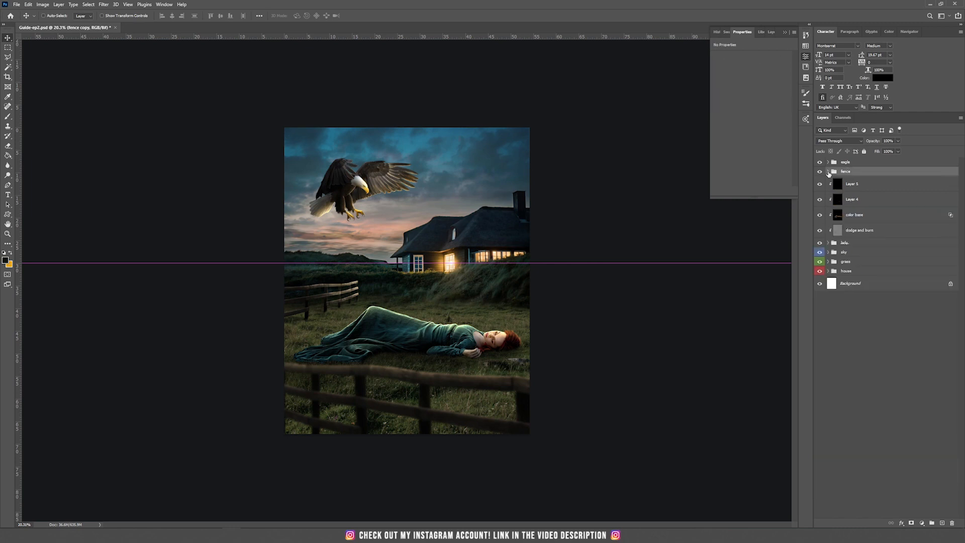
click(820, 262)
click(829, 263)
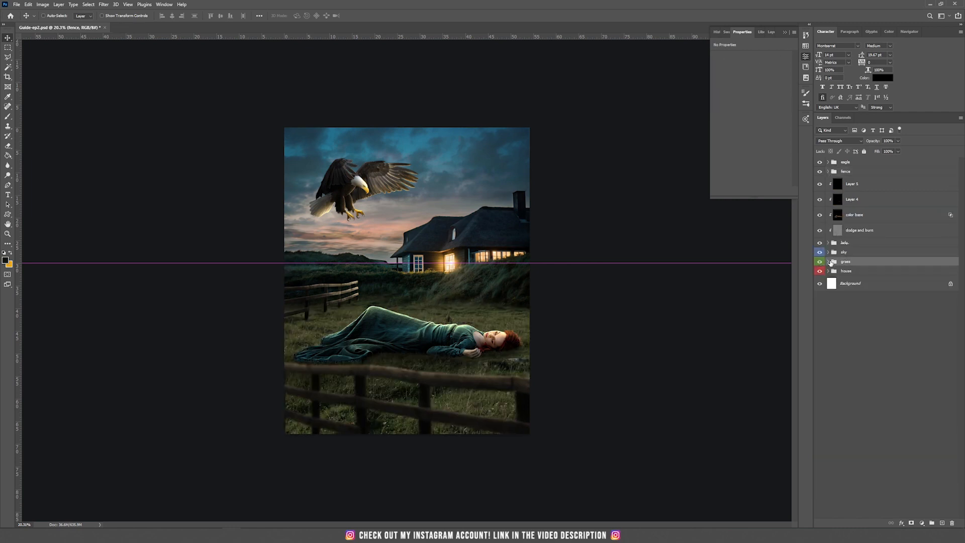
click(904, 292)
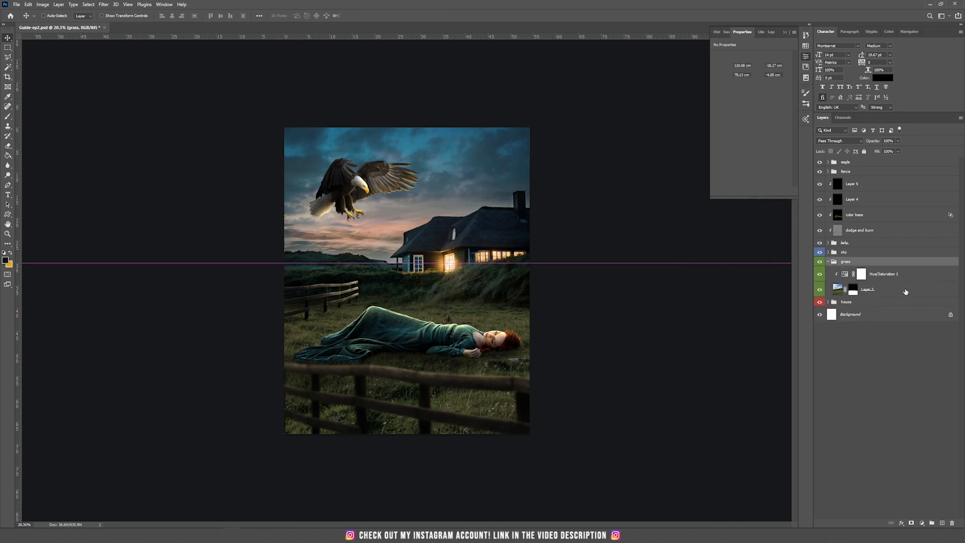
right_click(905, 292)
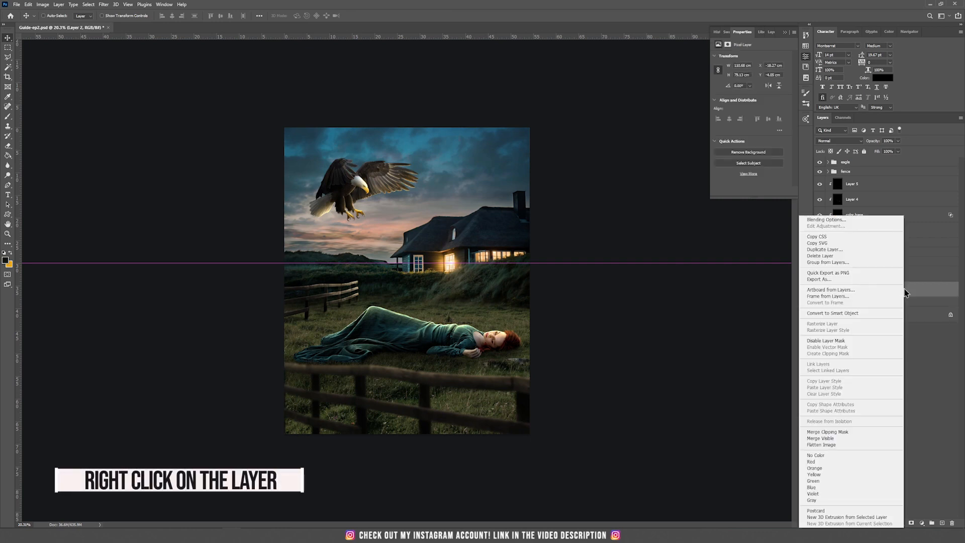
click(867, 313)
drag(467, 295, 436, 367)
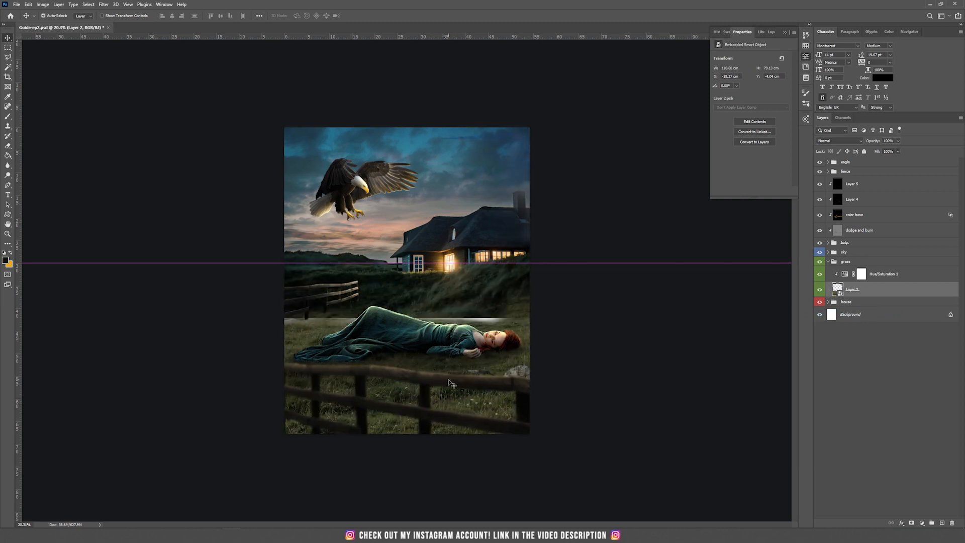
drag(451, 329, 455, 301)
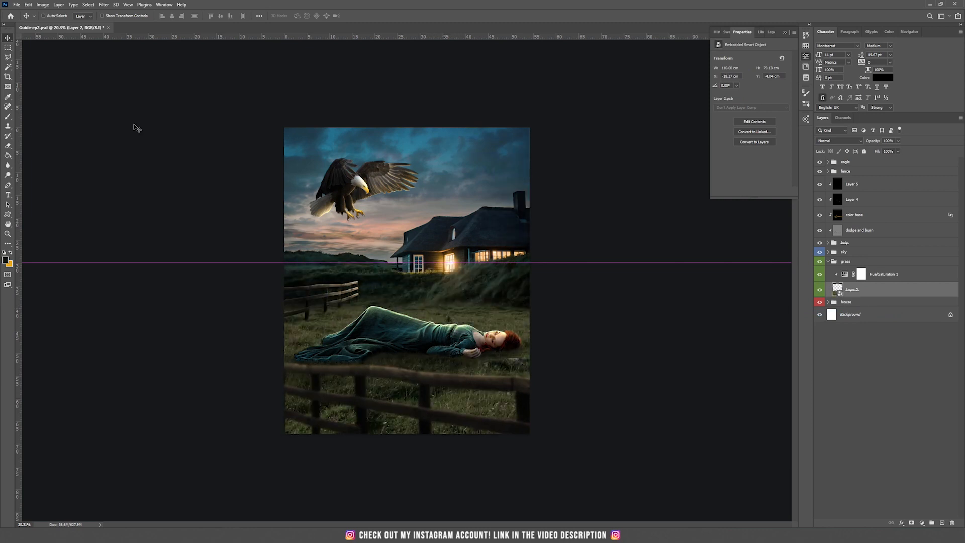
Start a Field Blur on the grass smart object and set the initial pin's blur to 0 px.
click(103, 4)
mouse_move(194, 113)
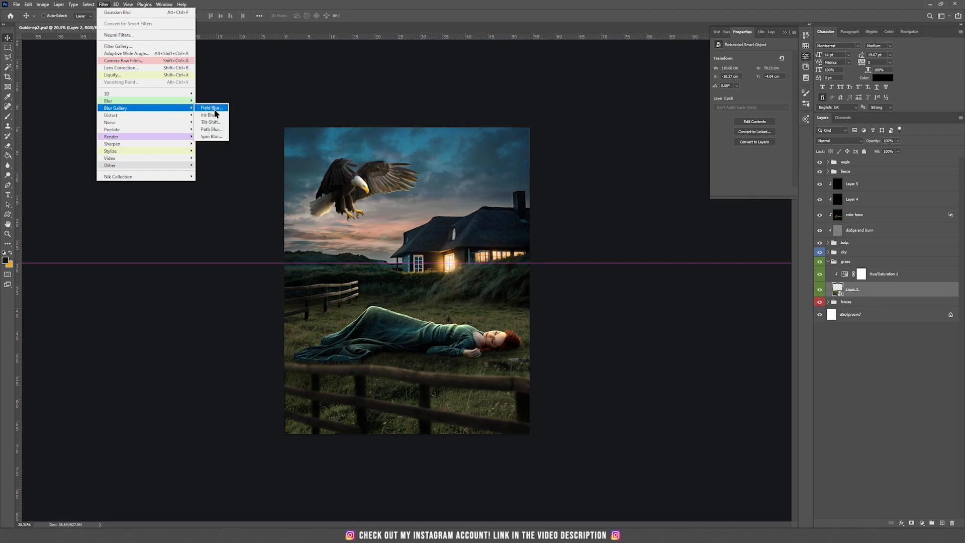
click(211, 108)
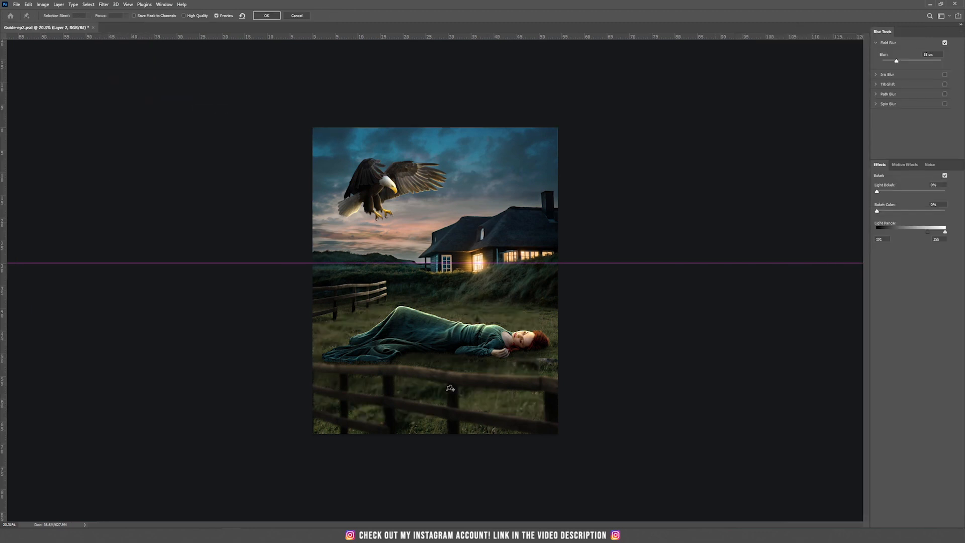
drag(443, 284, 437, 277)
scroll(451, 407, up, 3)
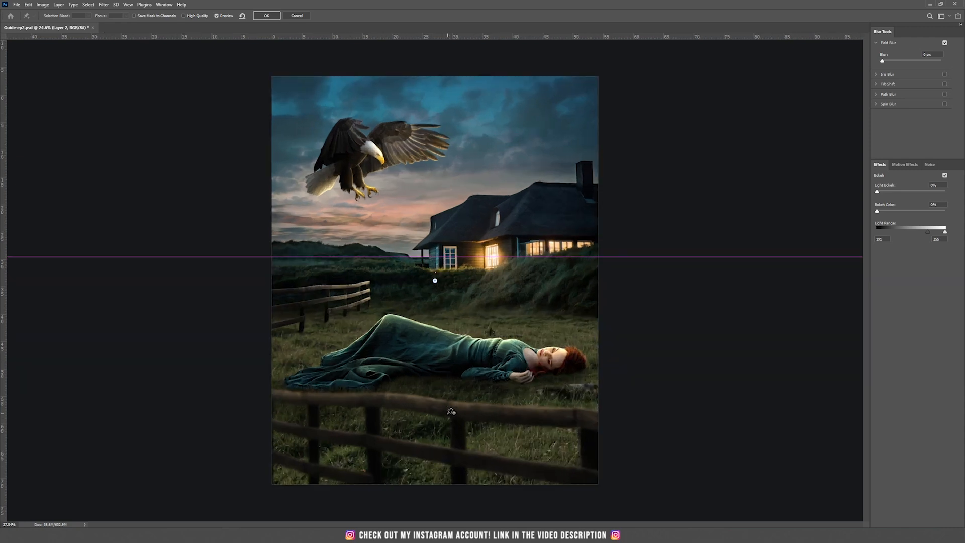
Add a 10 px blur pin at the grass's bottom edge and a 0 px pin just below the lying woman.
drag(450, 435, 410, 202)
click(395, 277)
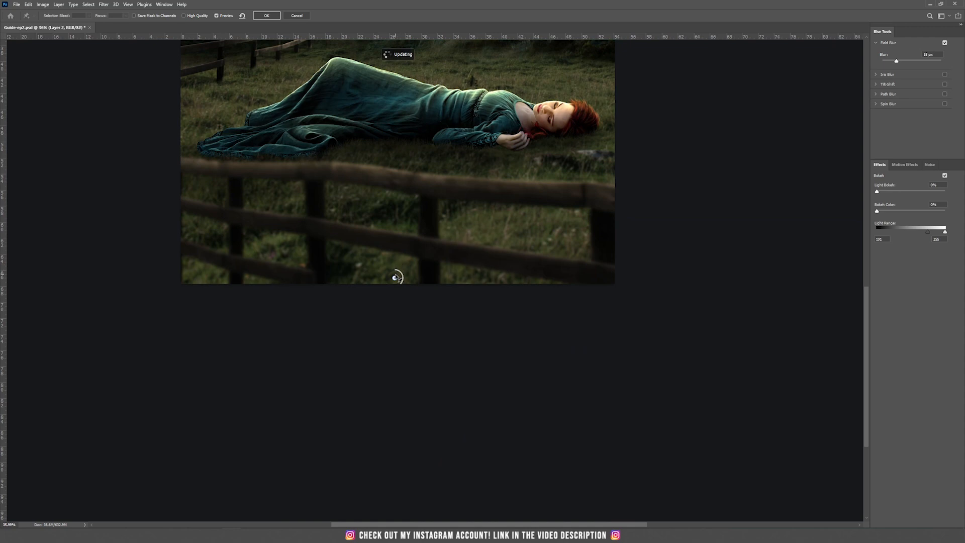
drag(402, 284, 396, 277)
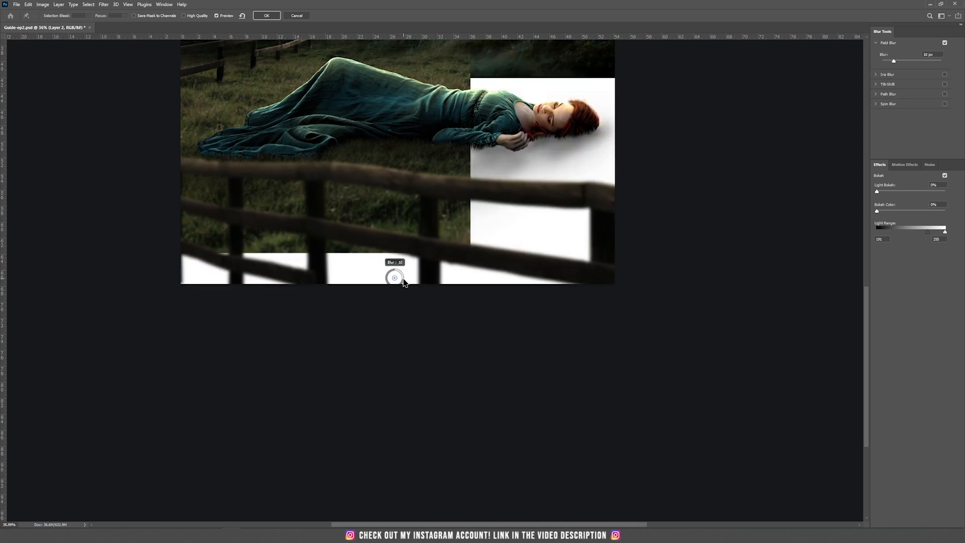
drag(399, 149, 398, 215)
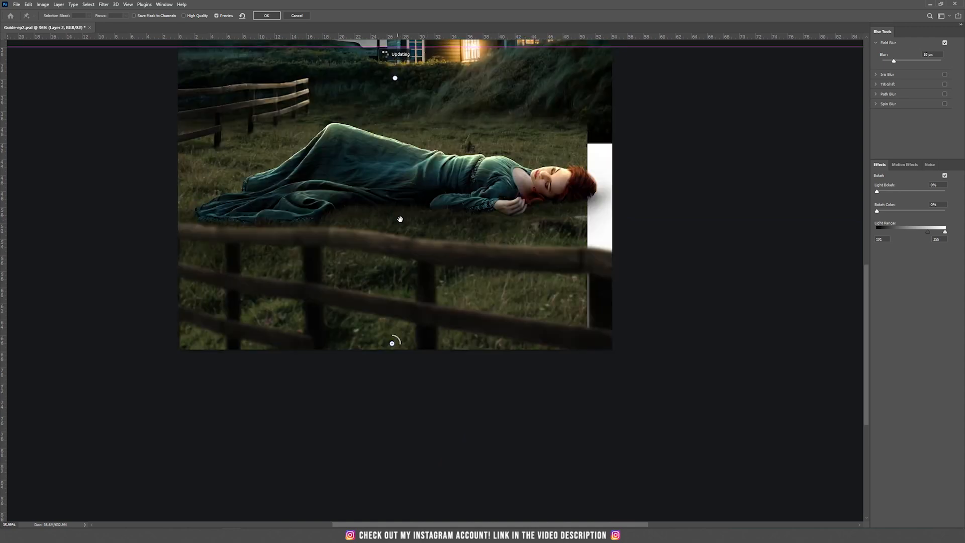
click(392, 210)
drag(395, 208, 393, 204)
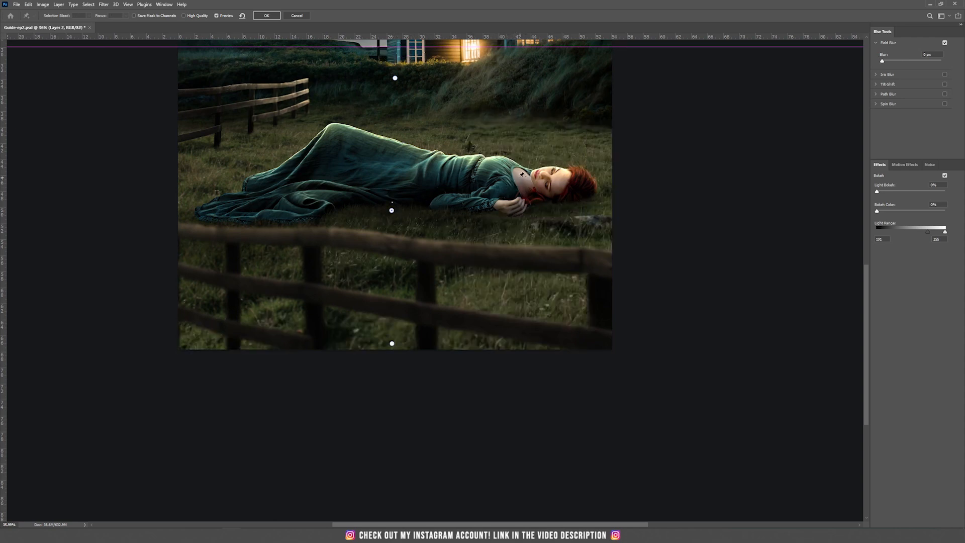
Add 4 px blur pins on the grass behind the woman and at the distant fence's nearest post base, and apply the Field Blur.
drag(409, 160, 399, 227)
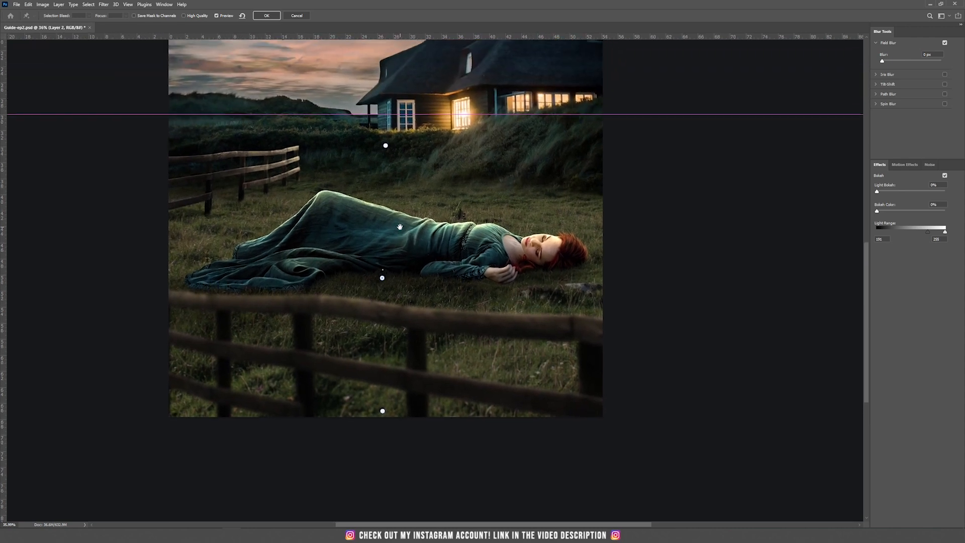
click(400, 197)
drag(408, 203, 407, 195)
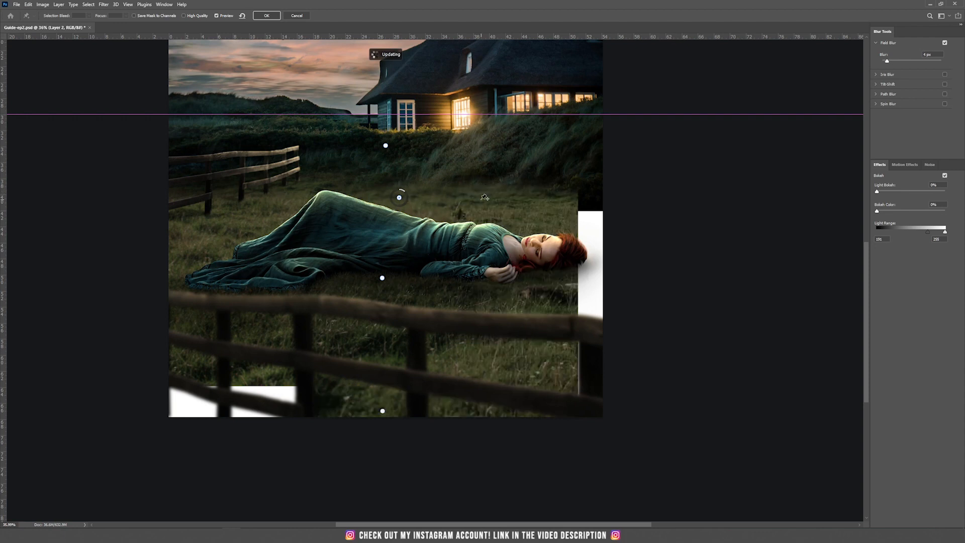
click(208, 215)
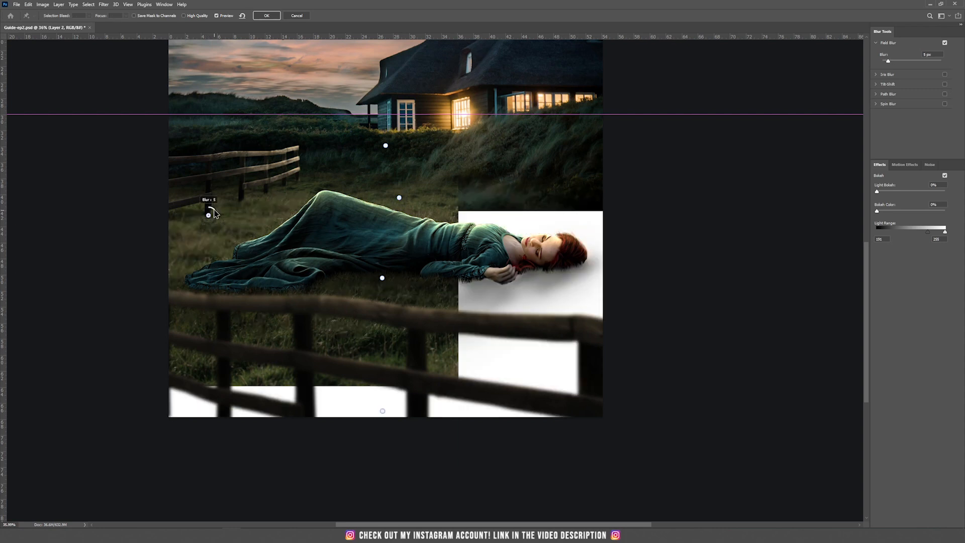
drag(214, 208, 214, 209)
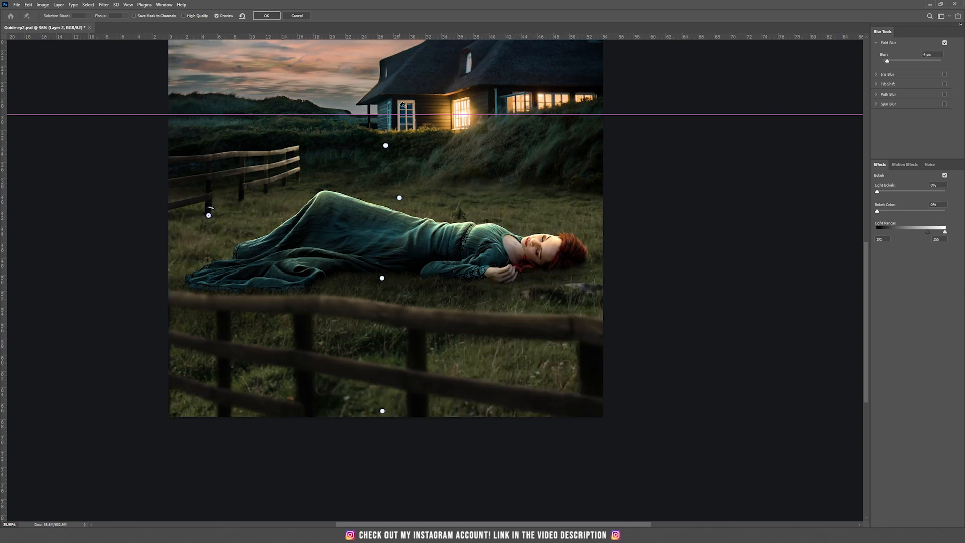
click(268, 17)
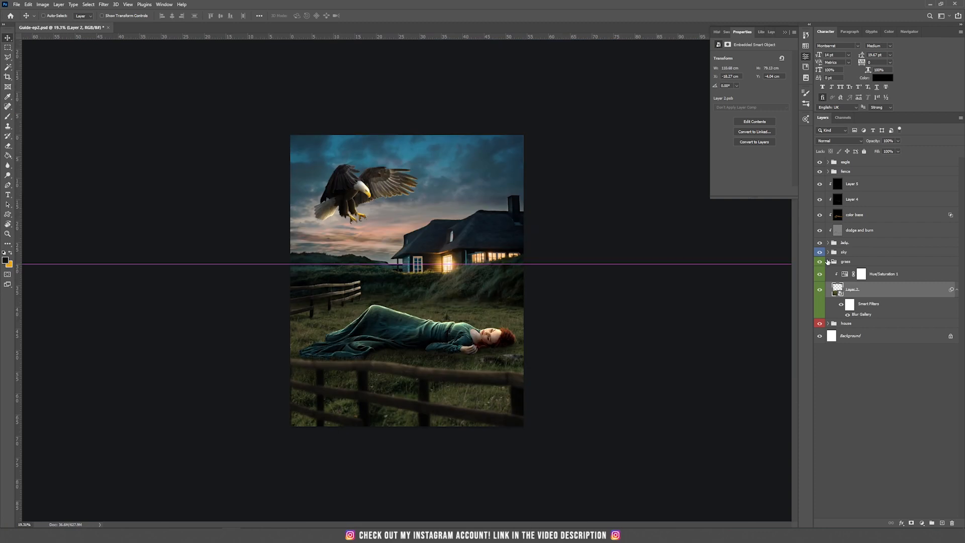
Combine house copy 2, Layer 1 and Layer 1 copy in the house group into a single smart object.
click(832, 262)
click(829, 262)
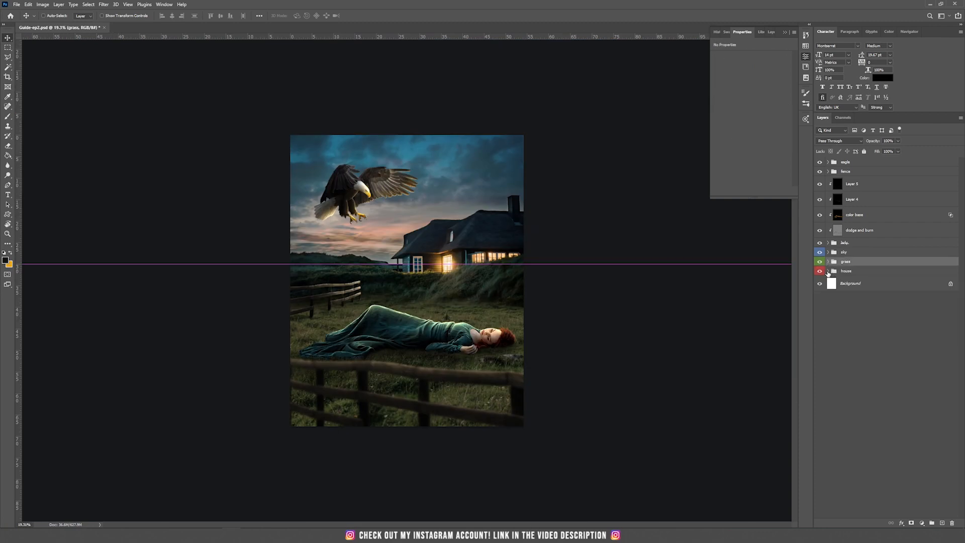
click(829, 271)
click(868, 299)
click(874, 313)
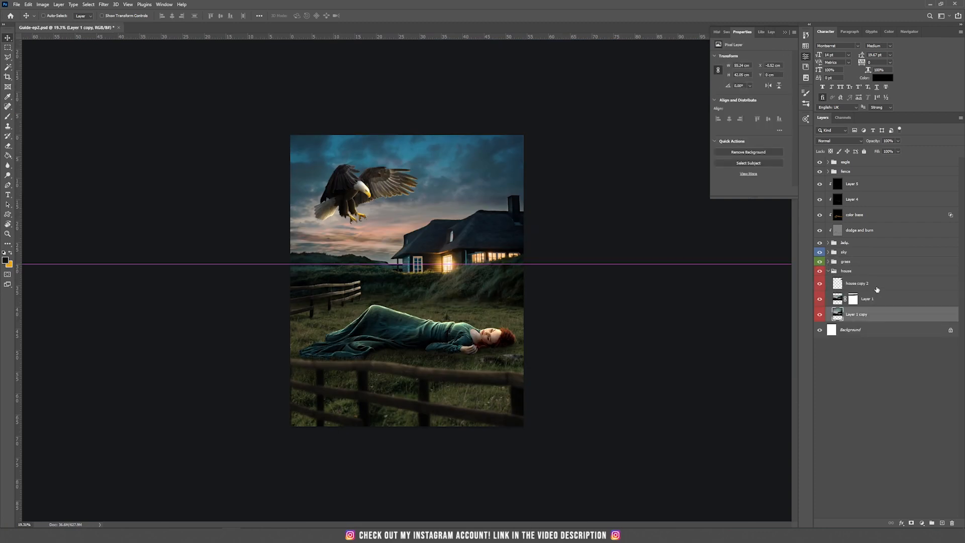
shift+click(886, 285)
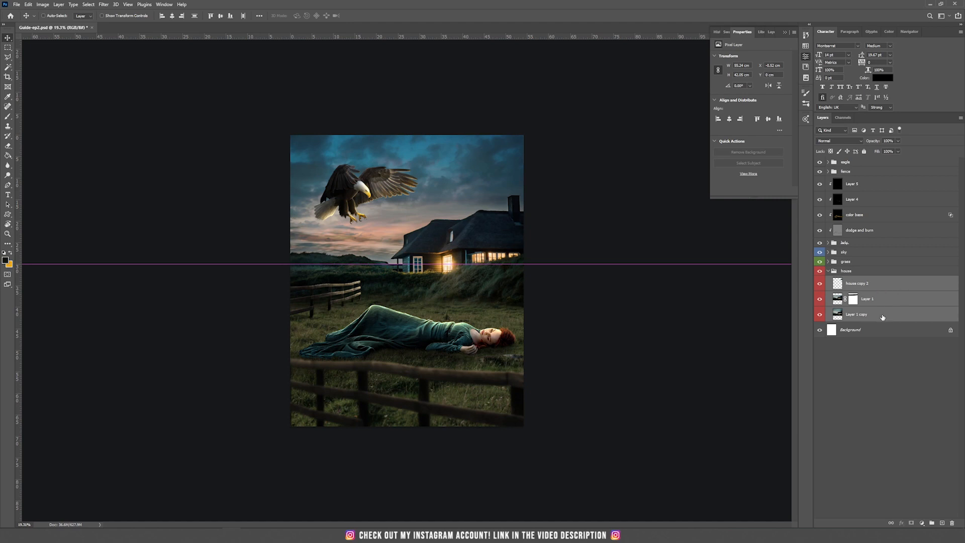
right_click(904, 287)
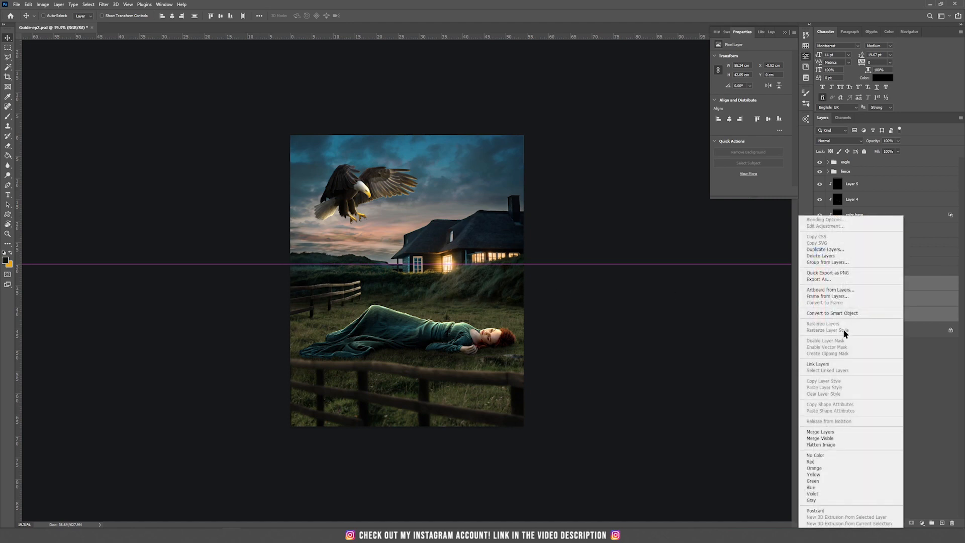
click(854, 312)
mouse_move(500, 221)
mouse_down()
mouse_move(403, 223)
mouse_move(493, 233)
mouse_up()
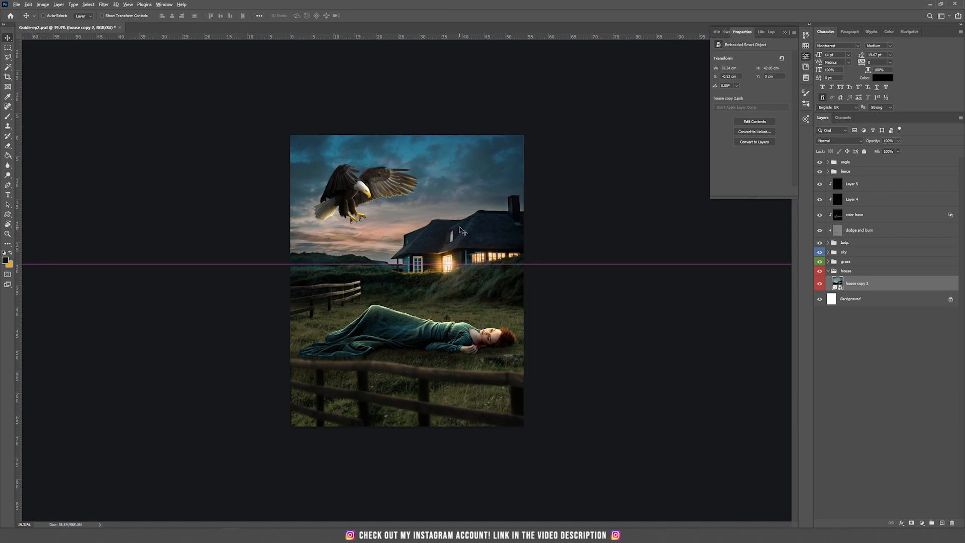
Apply a 7 px Field Blur to the house smart object, with the pin on the grass just below the house.
scroll(458, 229, up, 6)
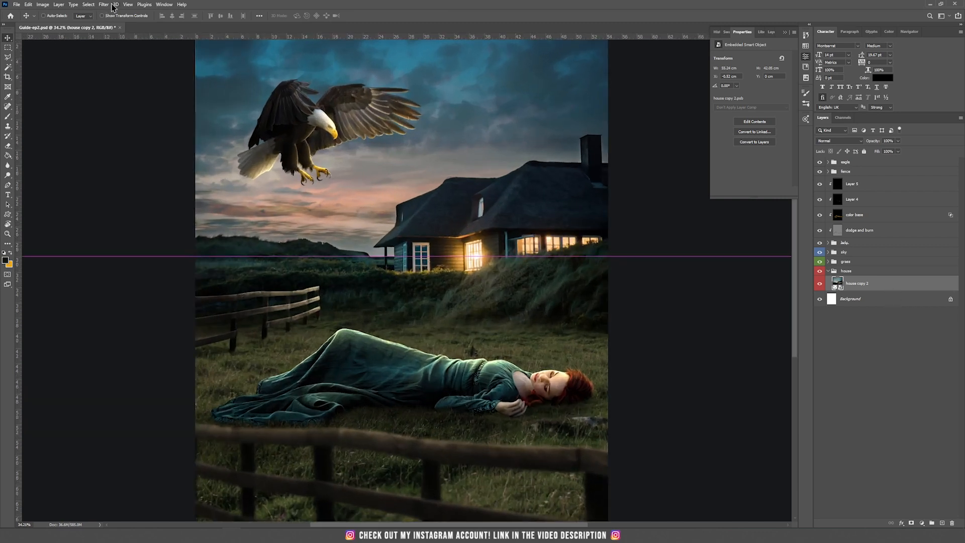
click(105, 4)
mouse_move(130, 108)
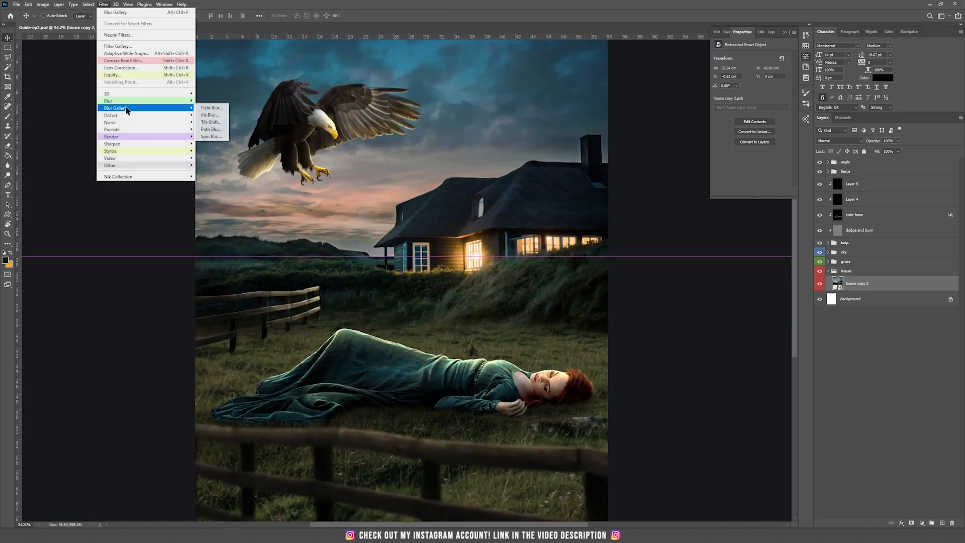
click(207, 107)
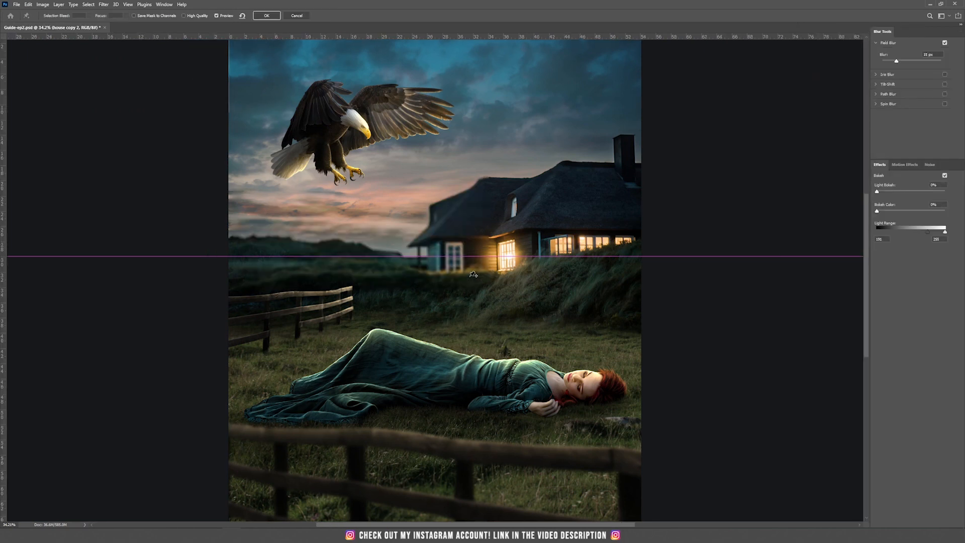
drag(443, 292, 442, 283)
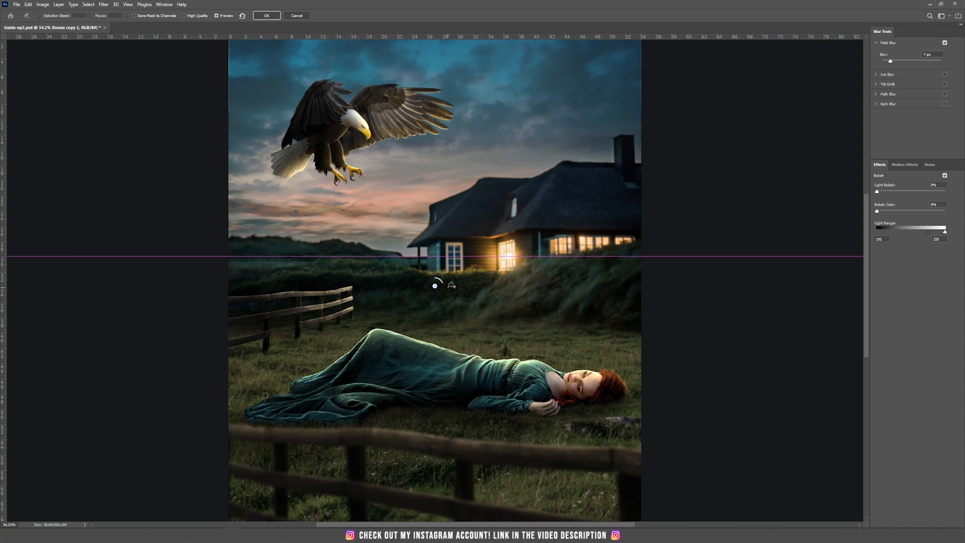
scroll(451, 286, down, 1)
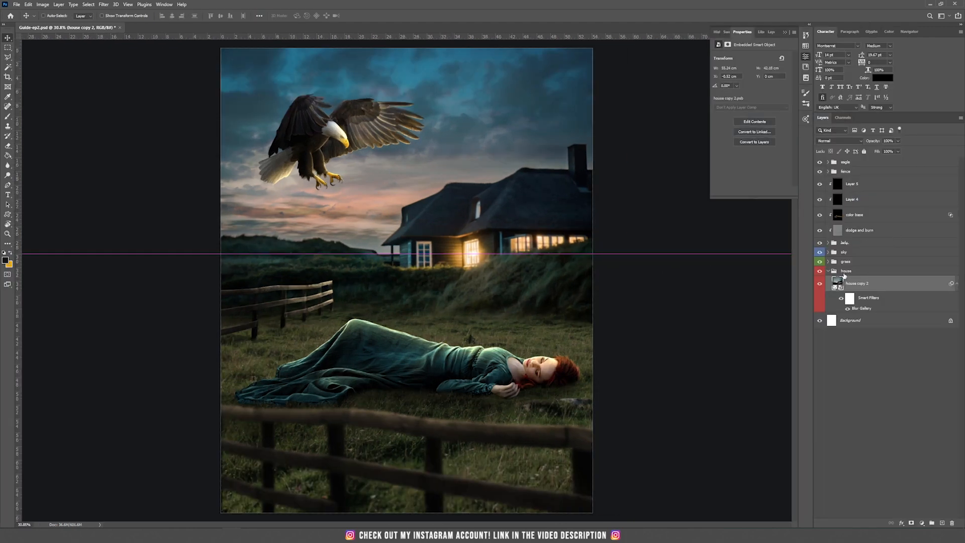
Convert Layer 3 in the sky group to a smart object and apply a Gaussian Blur of about 11 px.
click(828, 252)
right_click(885, 264)
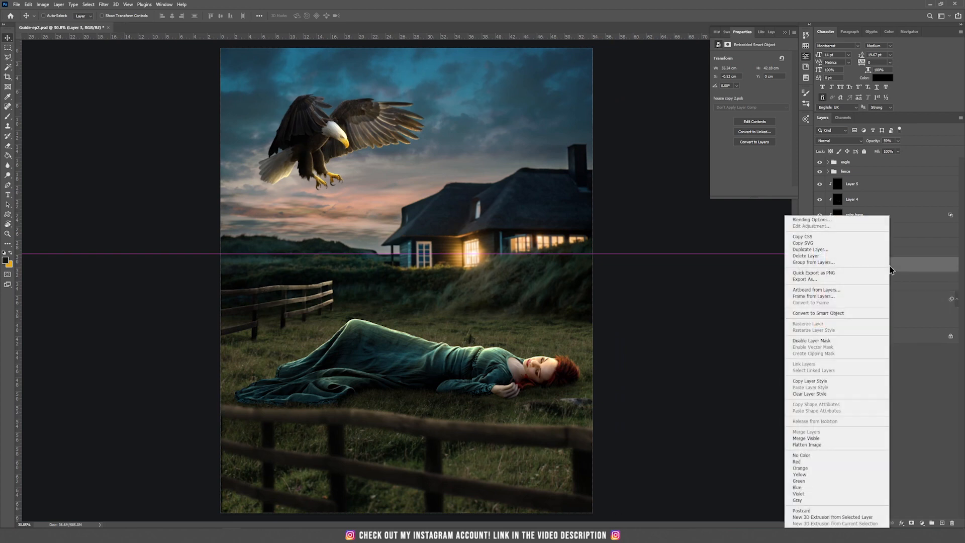
click(851, 315)
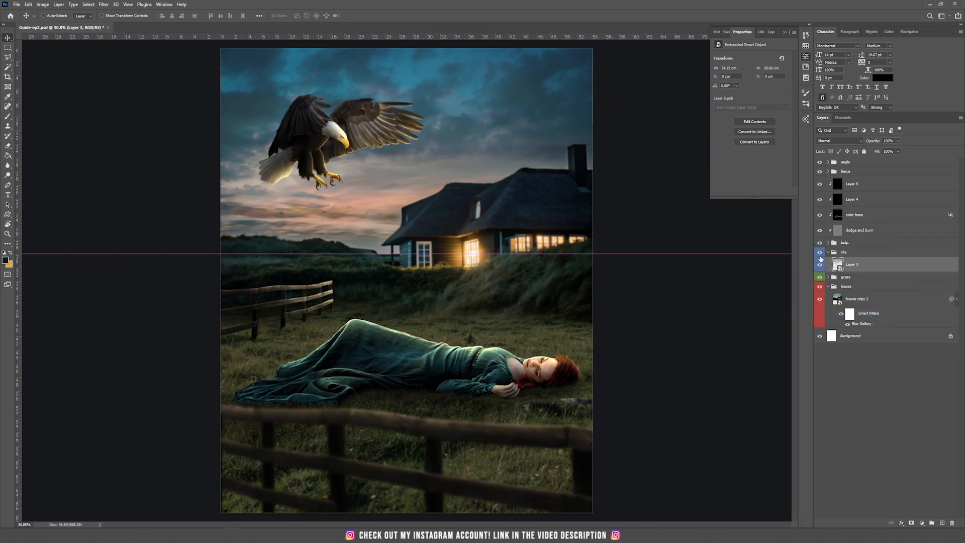
click(104, 5)
mouse_move(138, 103)
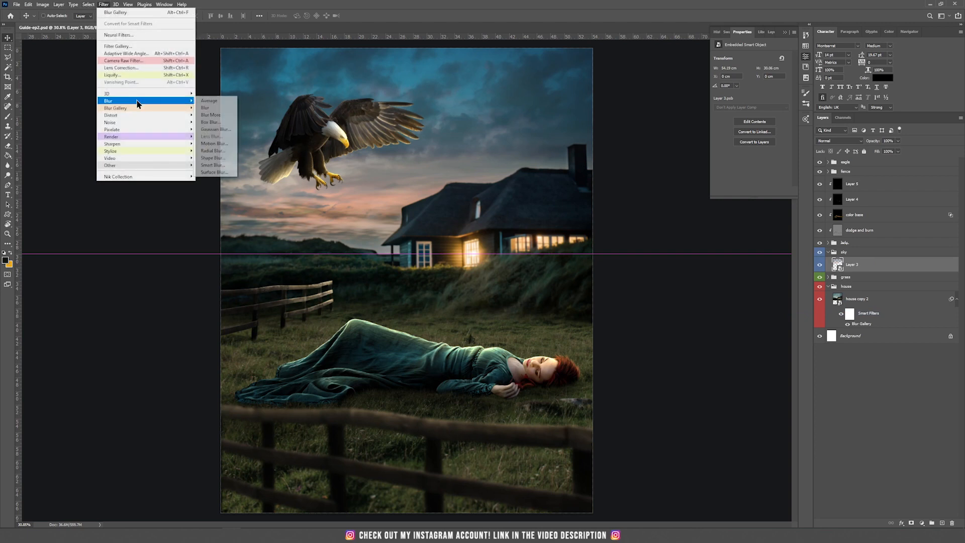
click(217, 130)
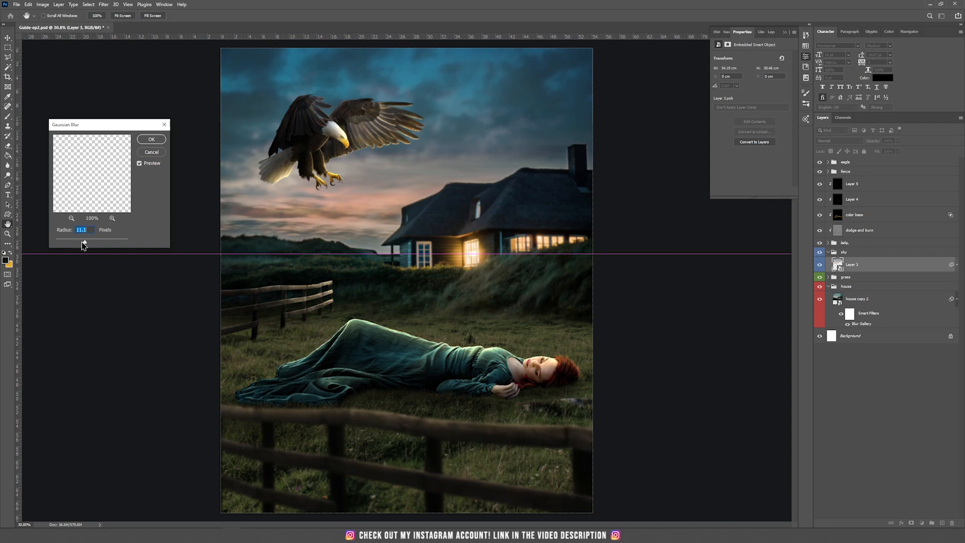
key(Return)
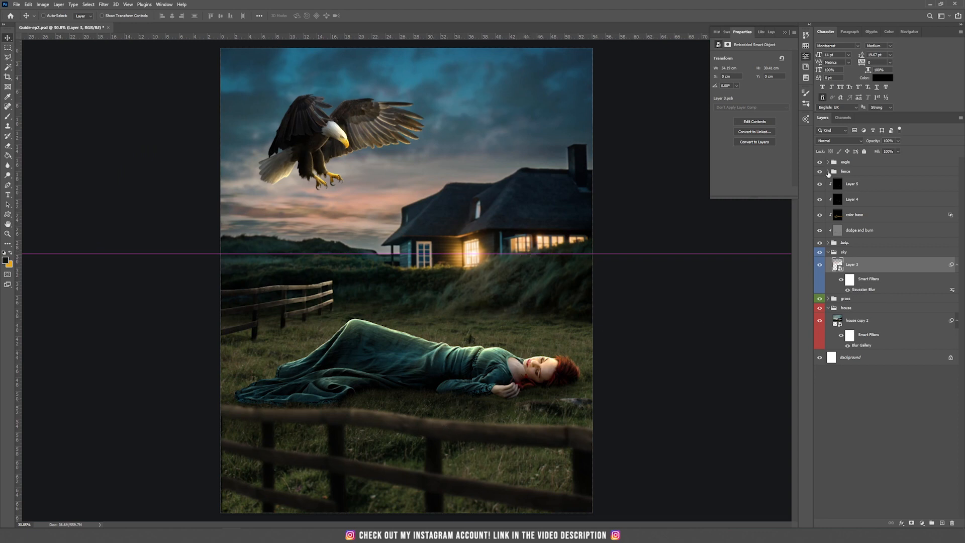
Readjust the Gaussian Blur radius on the foreground fence's fence copy layer in the fence group.
click(827, 172)
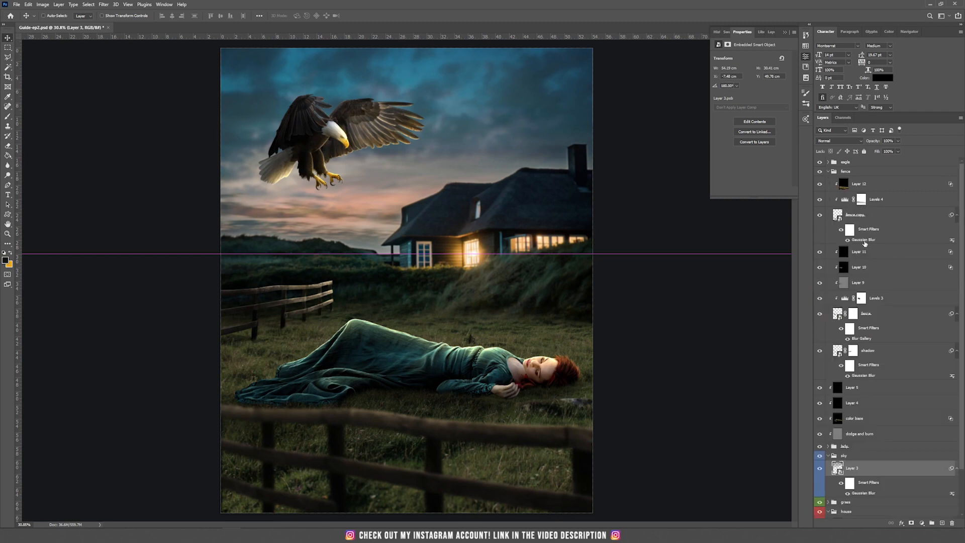
double_click(865, 241)
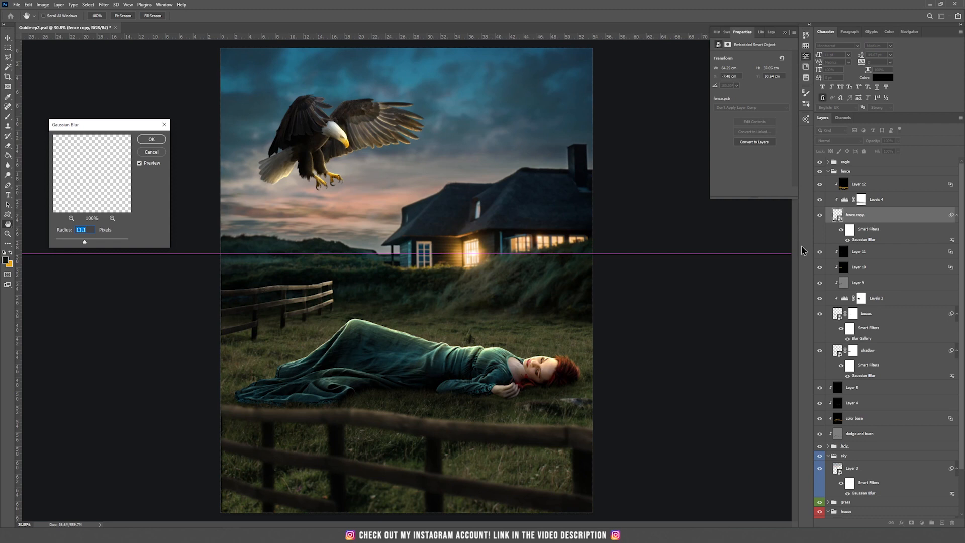
drag(76, 243, 98, 241)
click(151, 139)
key(v)
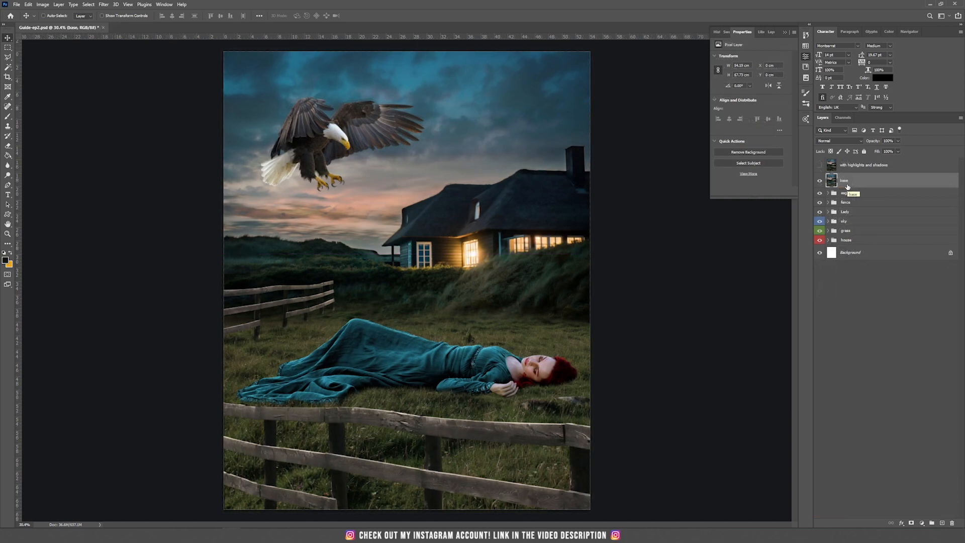
Show the "with highlights and shadows" layer to compare it with the base version of the composite.
click(821, 165)
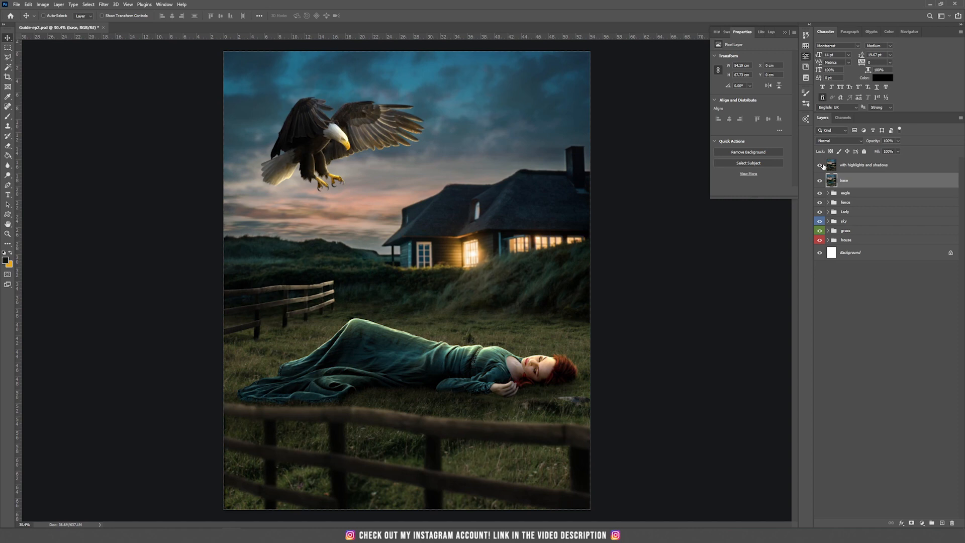